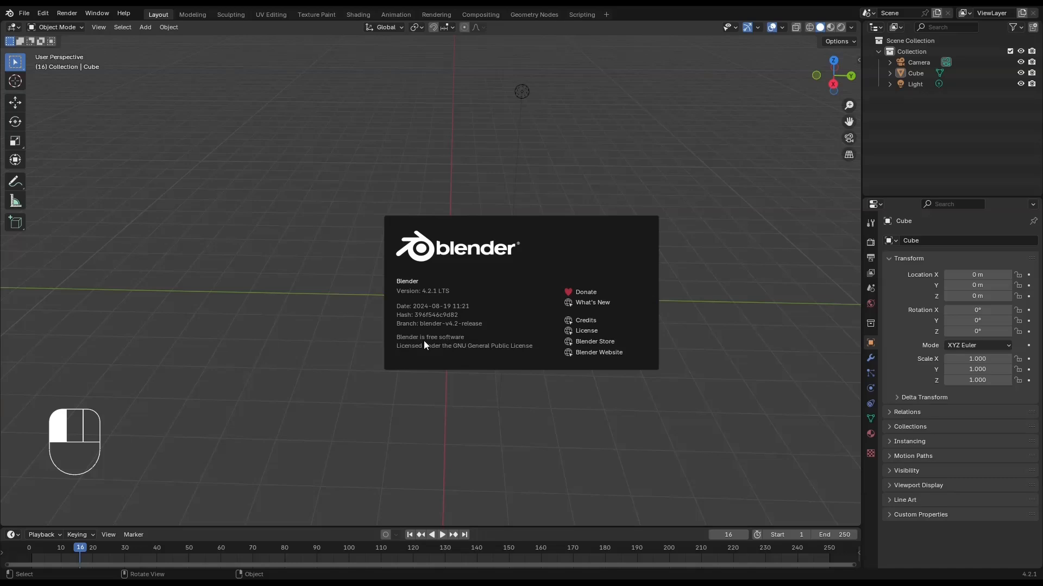
- Delete the camera and the light from the scene, keeping only the cube
{"action": "left_click", "coordinate": [423, 346]}
{"action": "middle_click_drag", "start_coordinate": [411, 325], "coordinate": [497, 311]}
{"action": "left_click_drag", "start_coordinate": [686, 407], "coordinate": [517, 113]}
{"action": "key", "text": "x"}
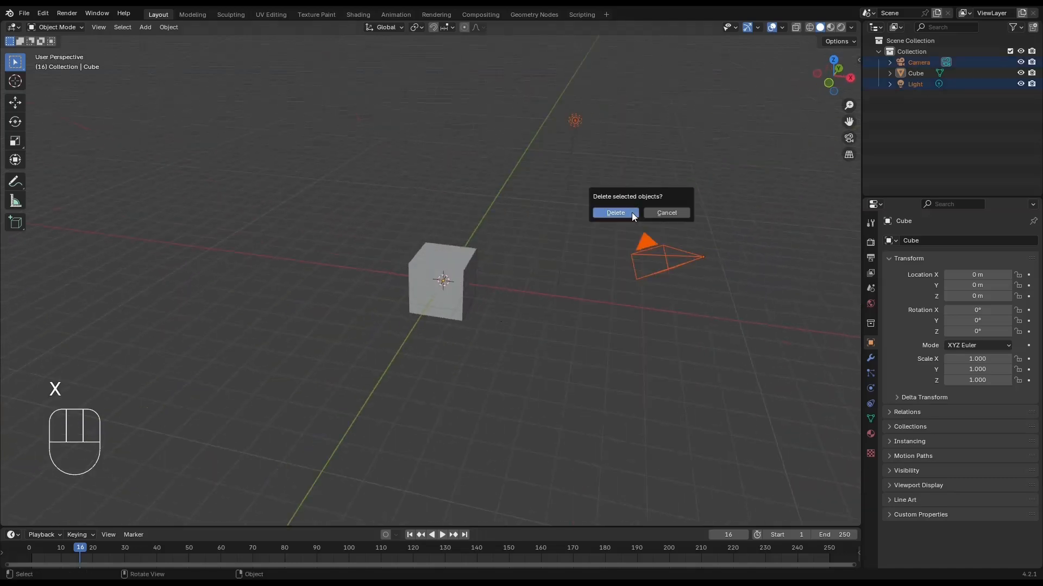
{"action": "left_click", "coordinate": [631, 213]}
- Merge all of the cube's vertices into a single point at its centre
{"action": "key", "text": "Tab"}
{"action": "key", "text": "m"}
{"action": "left_click", "coordinate": [578, 272]}
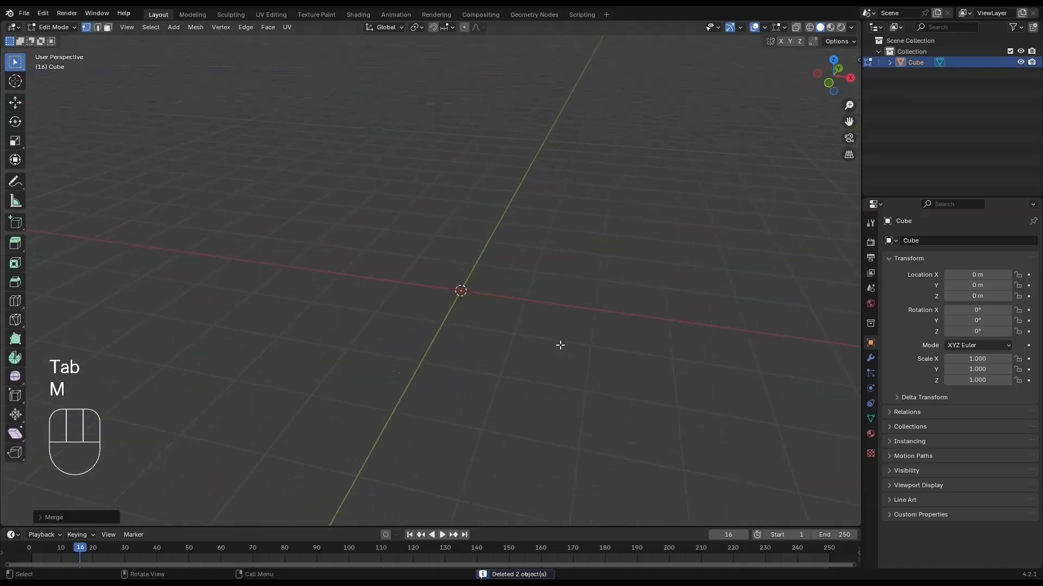
- Extrude the single vertex in front view and raise the new one 3 m along Z
{"action": "key", "text": "KP_1"}
{"action": "key", "text": "e"}
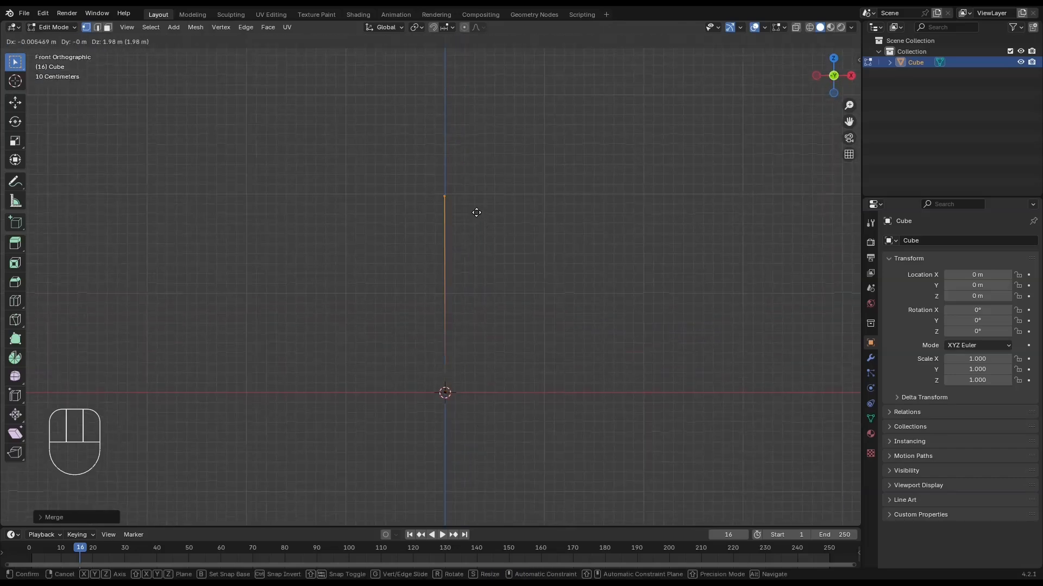
{"action": "type", "text": "63"}
{"action": "right_click", "coordinate": [475, 214]}
{"action": "type", "text": "gz"}
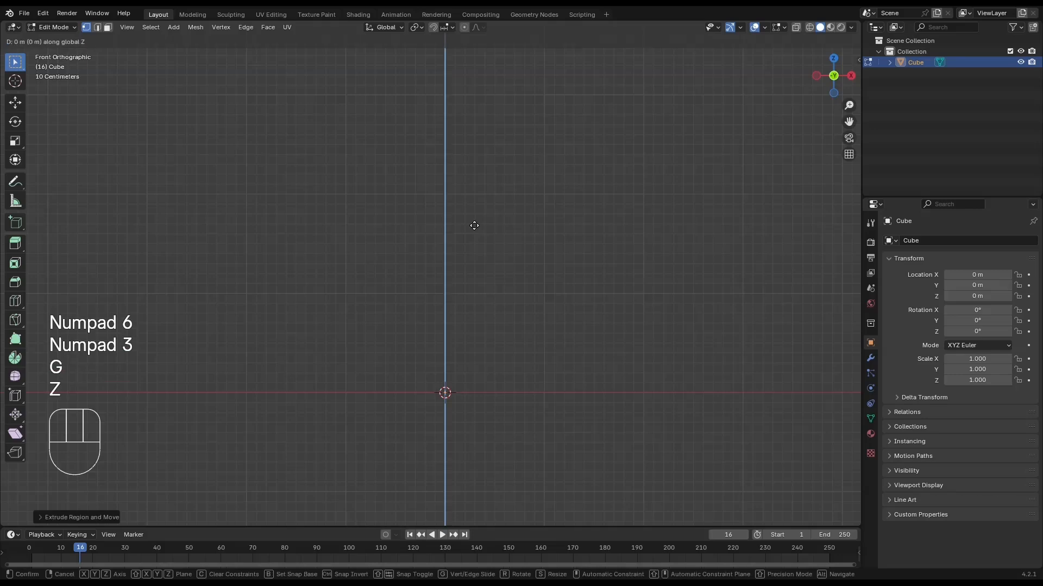
{"action": "type", "text": "3"}
{"action": "key", "text": "KP_Enter"}
{"action": "key", "text": "Tab"}
- Add a Skin modifier to the vertical edge and show the object's transform values in the viewport sidebar
{"action": "left_click", "coordinate": [870, 358]}
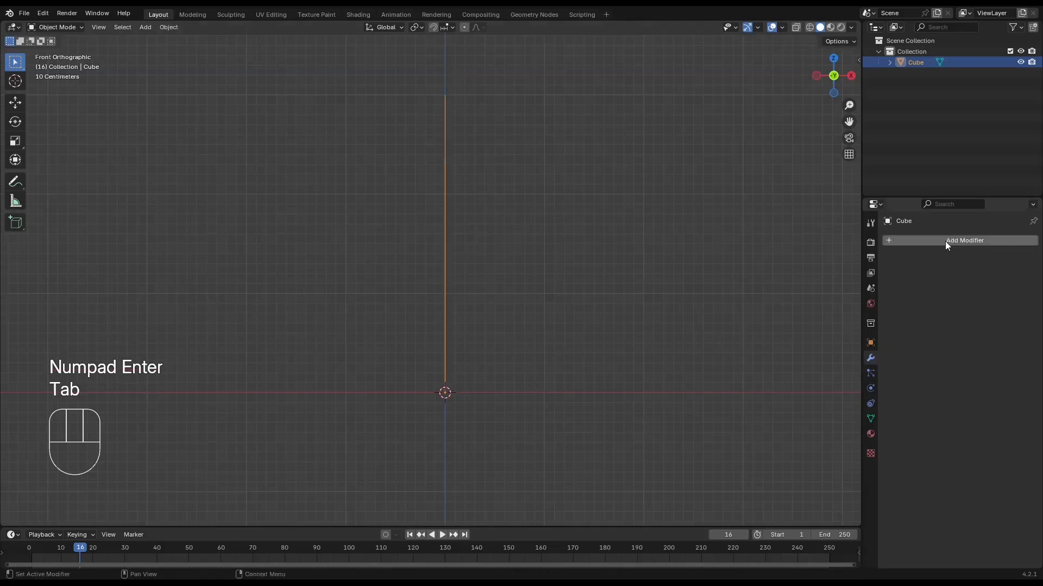
{"action": "left_click", "coordinate": [945, 241]}
{"action": "left_click", "coordinate": [917, 280]}
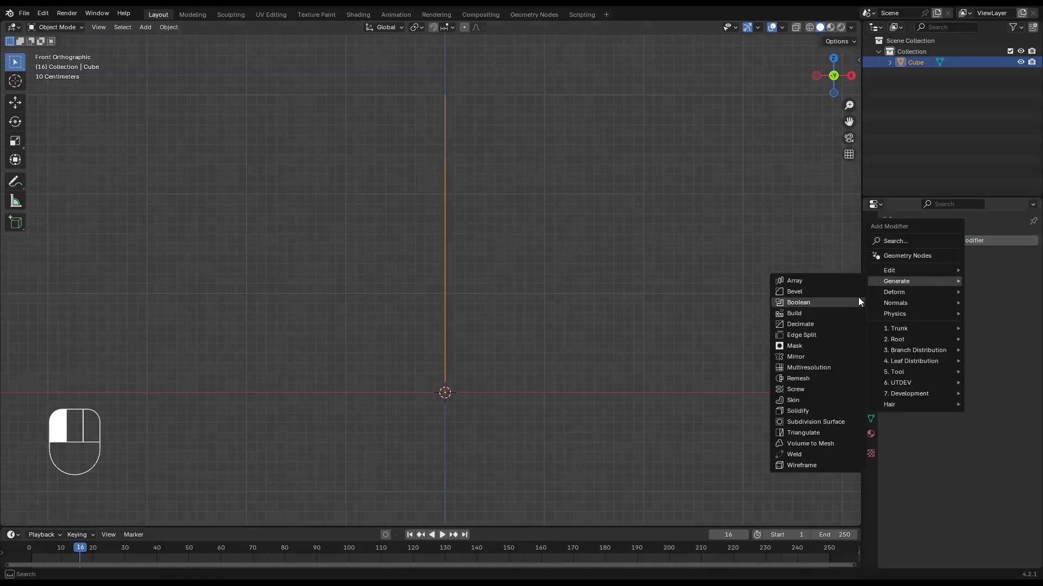
{"action": "left_click", "coordinate": [798, 399]}
{"action": "key", "text": "Tab"}
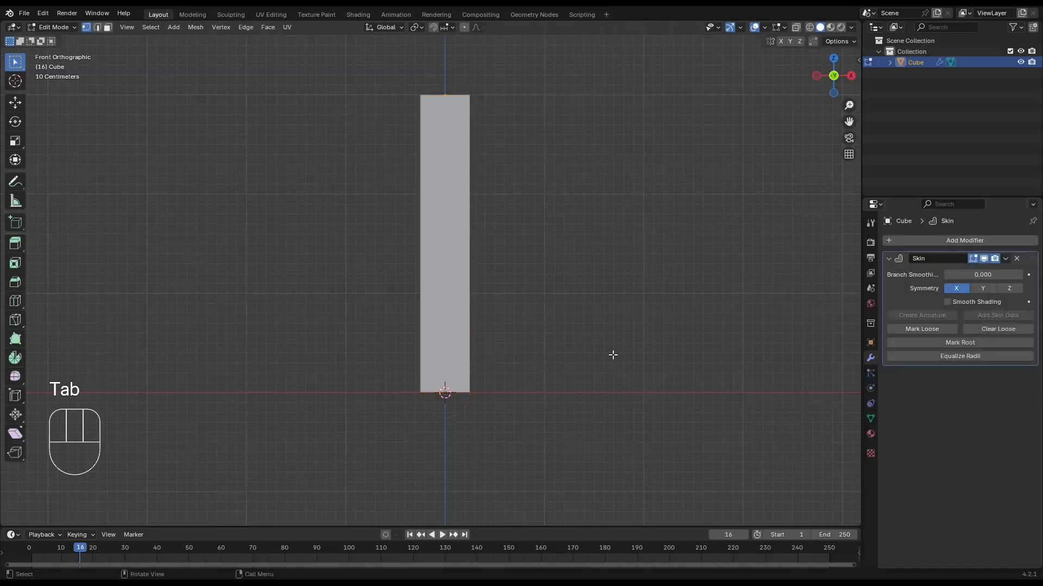
{"action": "key", "text": "Tab"}
{"action": "key", "text": "n"}
{"action": "left_click", "coordinate": [853, 62]}
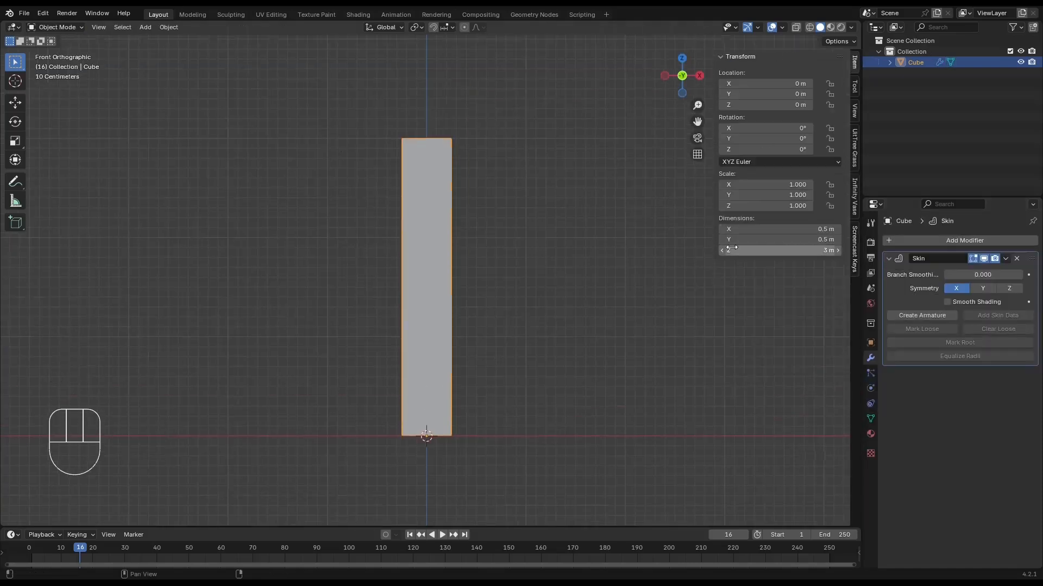
- Taper the trunk in wireframe by reducing the top vertex's skin radius to about 0.144
{"action": "key", "text": "Tab"}
{"action": "key", "text": "z"}
{"action": "left_click", "coordinate": [522, 288]}
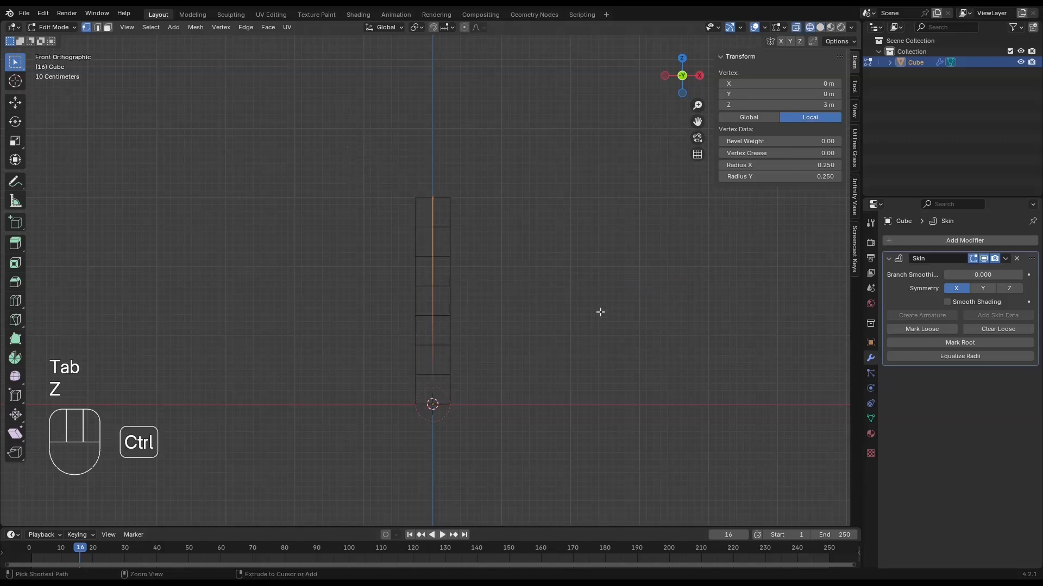
{"action": "key", "text": "ctrl+a"}
{"action": "left_click", "coordinate": [485, 278]}
{"action": "scroll", "coordinate": [461, 334], "scroll_direction": "up", "scroll_amount": 8, "text": "shift"}
{"action": "scroll", "coordinate": [467, 350], "scroll_direction": "down", "scroll_amount": 2}
- Extrude a side branch from the trunk's fork point and extend the trunk straight up to about 4.57 m
{"action": "key", "text": "e"}
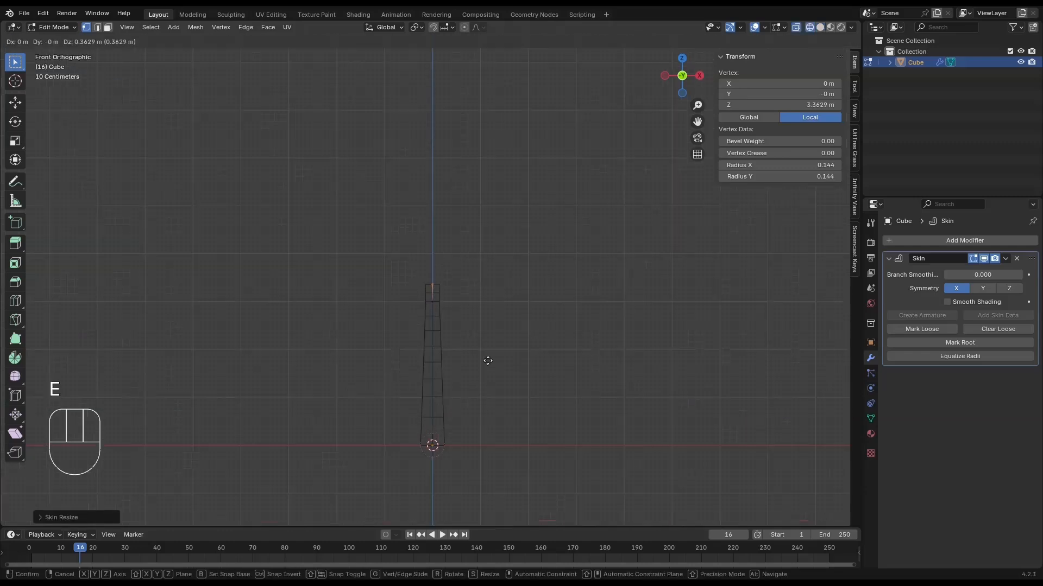
{"action": "key", "text": "z"}
{"action": "left_click", "coordinate": [471, 239]}
{"action": "left_click_drag", "start_coordinate": [408, 282], "coordinate": [479, 372]}
{"action": "key", "text": "e"}
{"action": "left_click", "coordinate": [415, 293]}
{"action": "left_click_drag", "start_coordinate": [463, 149], "coordinate": [424, 196]}
{"action": "key", "text": "g"}
{"action": "key", "text": "z"}
{"action": "left_click", "coordinate": [446, 252]}
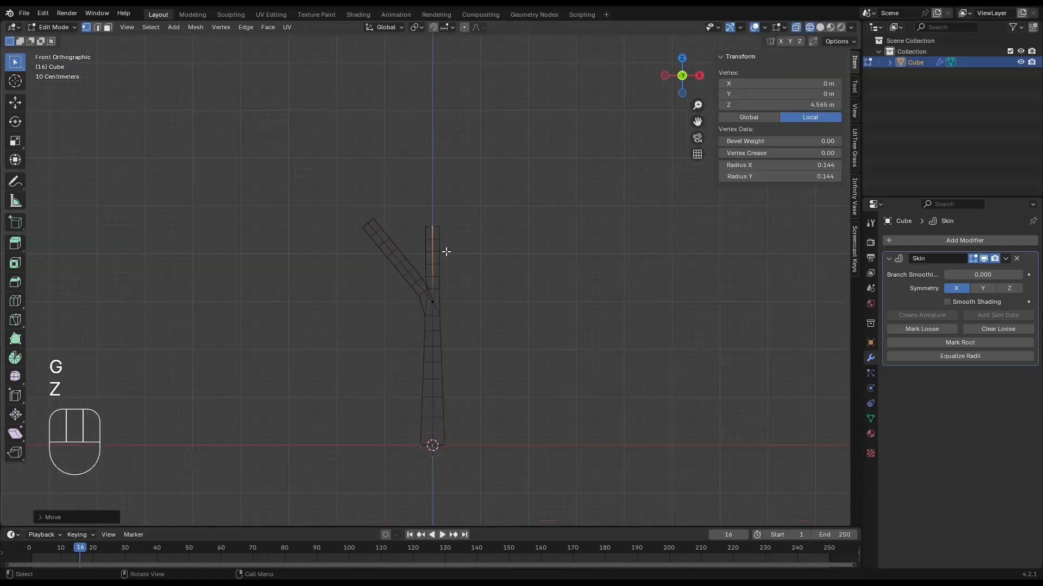
- Extrude more trunk segments upward and grow additional side branches from the trunk joints
{"action": "key", "text": "e"}
{"action": "key", "text": "e"}
{"action": "key", "text": "z"}
{"action": "left_click", "coordinate": [442, 191]}
{"action": "key", "text": "e"}
{"action": "key", "text": "g"}
{"action": "key", "text": "z"}
{"action": "key", "text": "g"}
{"action": "key", "text": "z"}
{"action": "key", "text": "e"}
{"action": "key", "text": "z"}
{"action": "middle_click_drag", "start_coordinate": [464, 196], "coordinate": [513, 223], "text": "shift"}
{"action": "left_click", "coordinate": [487, 212]}
{"action": "key", "text": "e"}
{"action": "key", "text": "e"}
- Fill out the trunk with forked branches, rotating and moving them into place on different sides
{"action": "left_click", "coordinate": [389, 247], "text": "shift"}
{"action": "key", "text": "r"}
{"action": "key", "text": "z"}
{"action": "key", "text": "grave"}
{"action": "key", "text": "r"}
{"action": "left_click", "coordinate": [478, 202]}
{"action": "key", "text": "g"}
{"action": "left_click", "coordinate": [535, 233], "text": "shift"}
{"action": "key", "text": "grave"}
{"action": "key", "text": "r"}
{"action": "key", "text": "g"}
{"action": "left_click", "coordinate": [458, 209]}
{"action": "left_click", "coordinate": [435, 152], "text": "shift"}
{"action": "key", "text": "grave"}
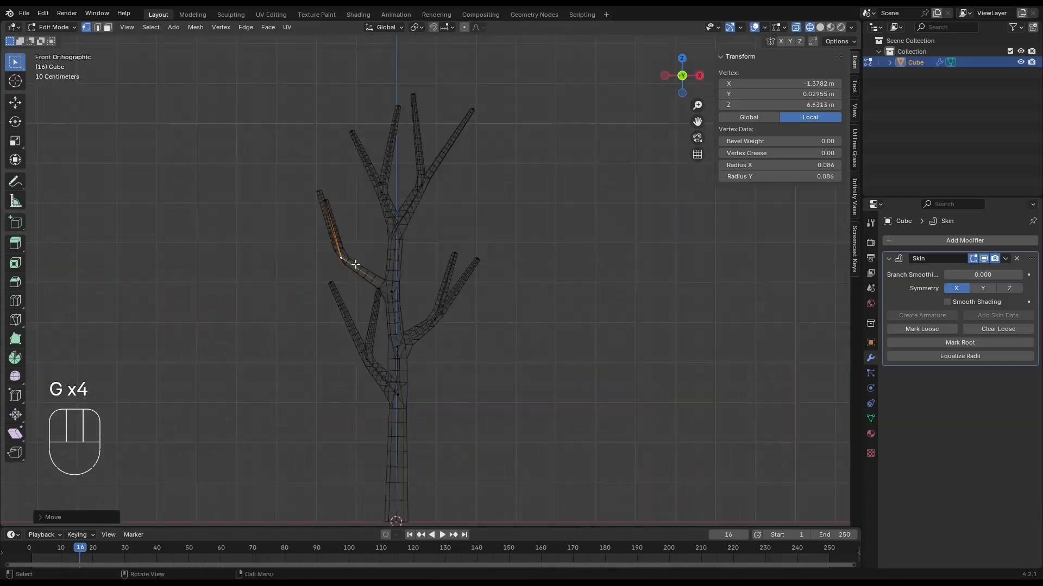
- Reposition branch vertices, including horizontal moves, to bend the branches and give the crown depth
{"action": "key", "text": "g"}
{"action": "key", "text": "g"}
{"action": "key", "text": "Tab"}
{"action": "key", "text": "z"}
{"action": "key", "text": "Tab"}
{"action": "key", "text": "g"}
{"action": "key", "text": "shift+z"}
{"action": "mouse_move", "coordinate": [391, 251]}
{"action": "middle_mouse_down"}
{"action": "mouse_move", "coordinate": [375, 228]}
{"action": "mouse_move", "coordinate": [437, 340]}
{"action": "mouse_move", "coordinate": [557, 296]}
{"action": "mouse_move", "coordinate": [405, 330]}
{"action": "middle_mouse_up"}
{"action": "left_click", "coordinate": [350, 199]}
{"action": "key", "text": "g"}
- Enlarge the skin radius of the trunk's base vertex to about 0.297
{"action": "key", "text": "Tab"}
{"action": "key", "text": "Tab"}
{"action": "key", "text": "z"}
{"action": "left_click_drag", "start_coordinate": [491, 228], "coordinate": [536, 293]}
{"action": "key", "text": "ctrl+a"}
{"action": "left_click", "coordinate": [470, 399]}
{"action": "key", "text": "ctrl+a"}
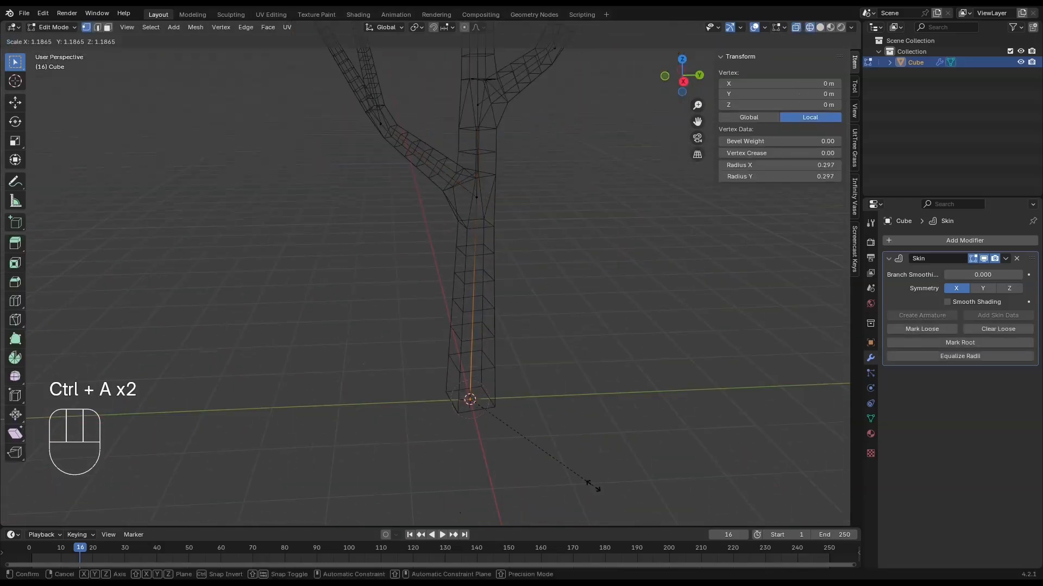
{"action": "left_click", "coordinate": [593, 486]}
- Move two trunk joints vertically in solid view to adjust the height of the branch forks
{"action": "key", "text": "Tab"}
{"action": "key", "text": "z"}
{"action": "middle_click_drag", "start_coordinate": [543, 380], "coordinate": [414, 341]}
{"action": "key", "text": "Tab"}
{"action": "left_click_drag", "start_coordinate": [434, 321], "coordinate": [484, 375]}
{"action": "key", "text": "g"}
{"action": "key", "text": "z"}
{"action": "left_click", "coordinate": [481, 340]}
{"action": "left_click_drag", "start_coordinate": [439, 163], "coordinate": [482, 237]}
{"action": "key", "text": "g"}
{"action": "key", "text": "z"}
{"action": "left_click", "coordinate": [482, 232]}
- Resize the skin radius at the upper side branch's joint to about 0.094
{"action": "left_click_drag", "start_coordinate": [546, 117], "coordinate": [587, 165]}
{"action": "key", "text": "ctrl+a"}
{"action": "left_click", "coordinate": [598, 280]}
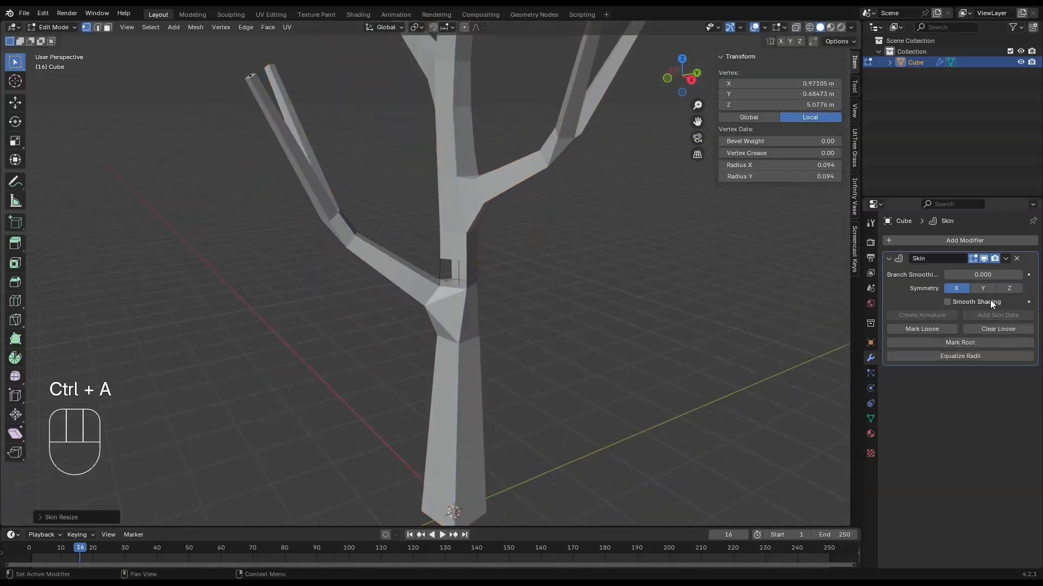
- Turn on smooth shading in the Skin modifier and return to object mode
{"action": "left_click", "coordinate": [990, 301]}
{"action": "scroll", "coordinate": [656, 326], "scroll_direction": "up", "scroll_amount": 2}
{"action": "key", "text": "Tab"}
{"action": "scroll", "coordinate": [498, 341], "scroll_direction": "down", "scroll_amount": 3}
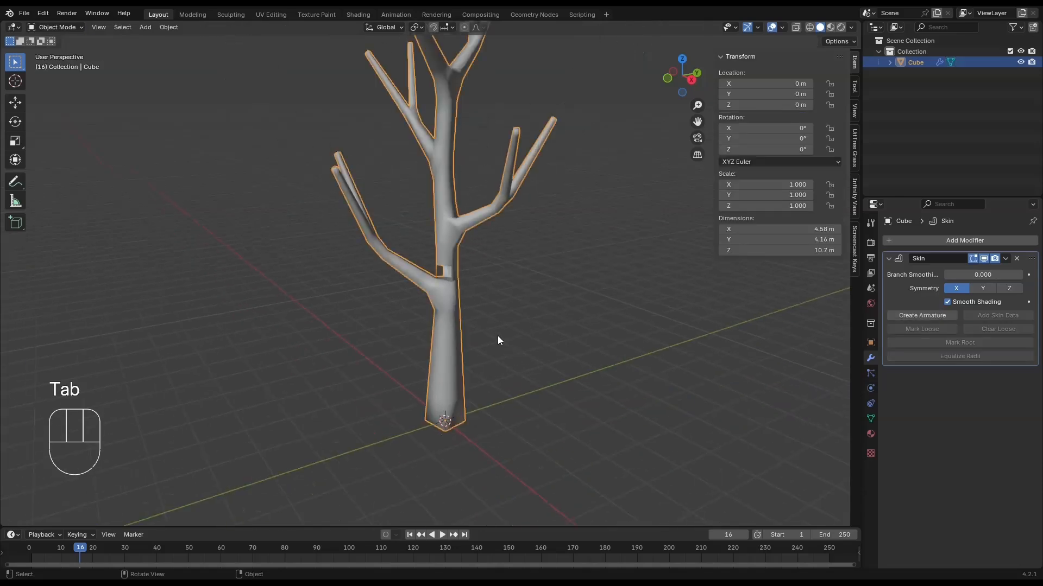
- Move the vertices of the lower side branch vertically to a median height of about 5.46 m
{"action": "key", "text": "Tab"}
{"action": "left_click_drag", "start_coordinate": [391, 298], "coordinate": [344, 146]}
{"action": "key", "text": "g"}
{"action": "key", "text": "z"}
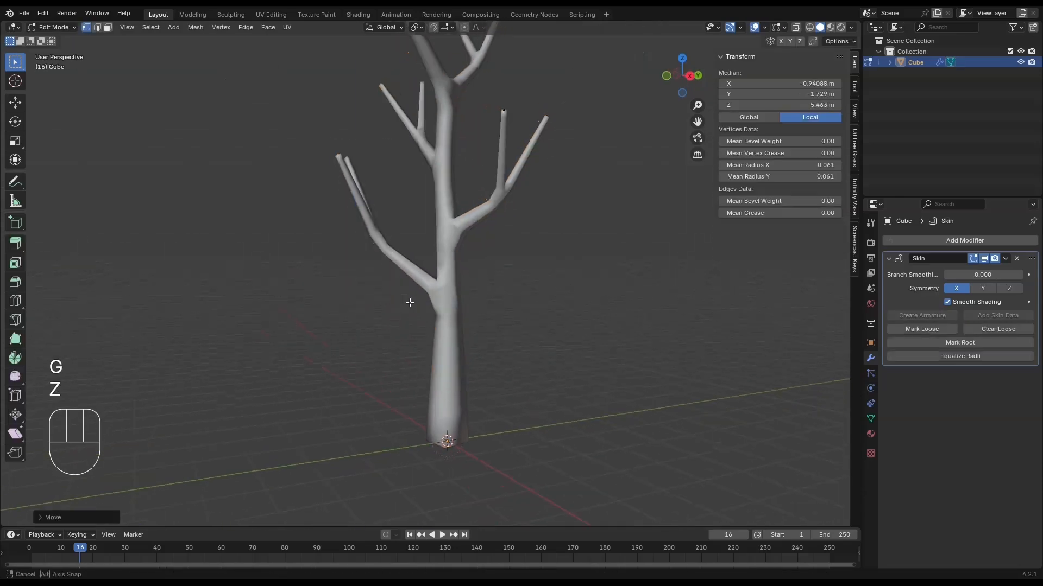
{"action": "middle_click_drag", "start_coordinate": [410, 303], "coordinate": [470, 307]}
{"action": "key", "text": "Tab"}
- Save the file and move the tree along X to about -12.73 m in front view
{"action": "middle_click_drag", "start_coordinate": [461, 222], "coordinate": [454, 325], "text": "shift"}
{"action": "key", "text": "ctrl+s"}
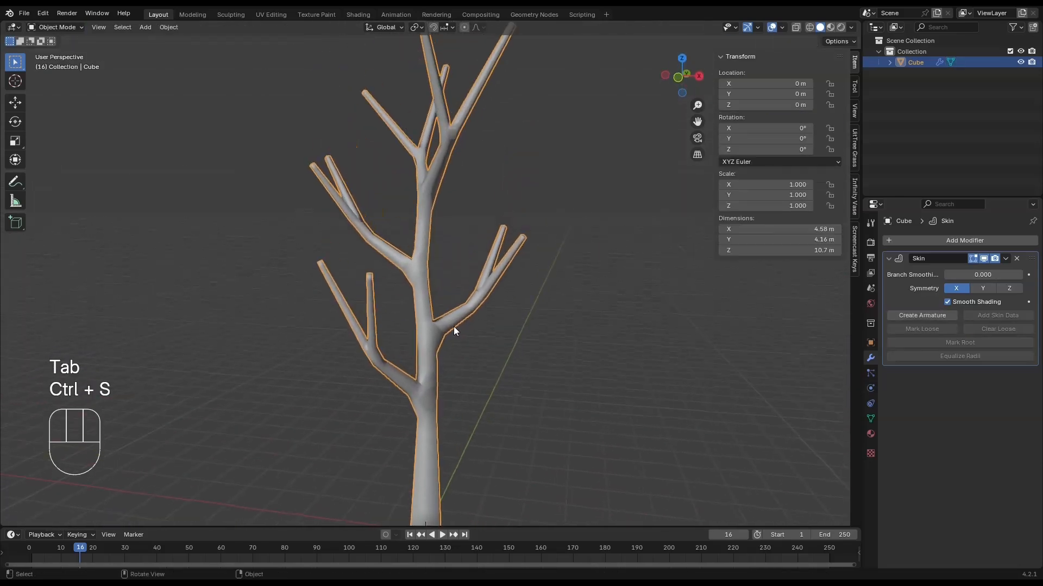
{"action": "scroll", "coordinate": [452, 327], "scroll_direction": "down", "scroll_amount": 3}
{"action": "key", "text": "grave"}
{"action": "left_click", "coordinate": [461, 373]}
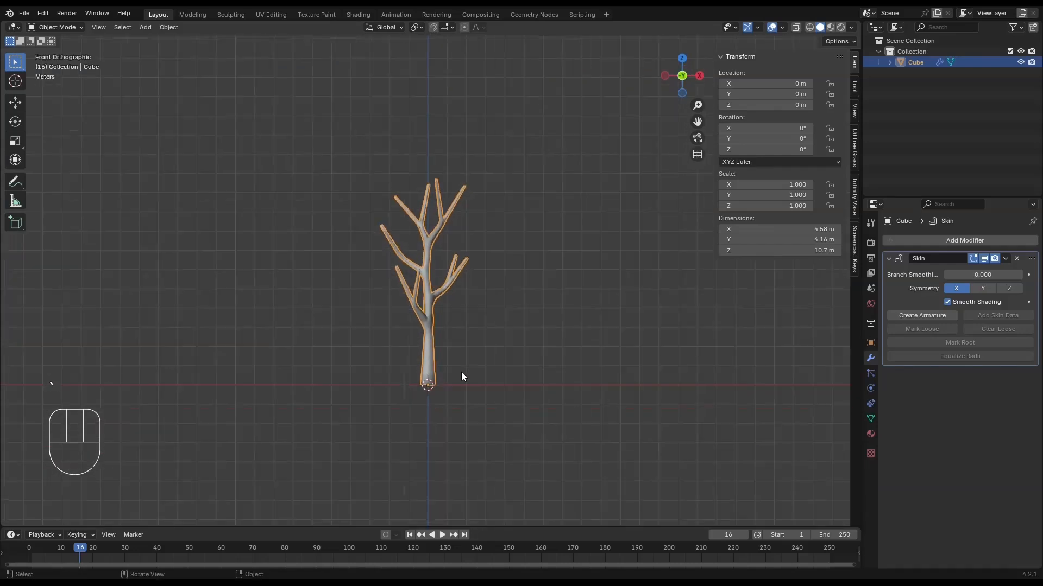
{"action": "key", "text": "g"}
{"action": "key", "text": "x"}
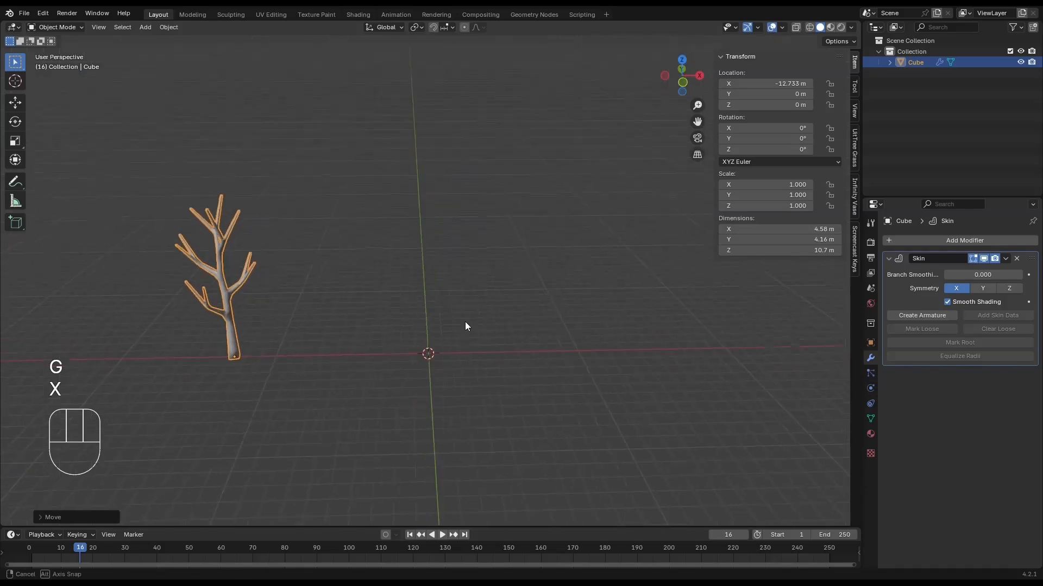
- Undo the last two changes, add a Sapling tree at the origin and expand its creation settings
{"action": "key", "text": "ctrl+z"}
{"action": "key", "text": "ctrl+z"}
{"action": "key", "text": "shift+a"}
{"action": "left_click", "coordinate": [579, 405]}
{"action": "left_click", "coordinate": [70, 539]}
- Try several presets on the sapling tree, including japanese_maple, small_maple, weeping_willow and douglas_fir
{"action": "left_click", "coordinate": [73, 512]}
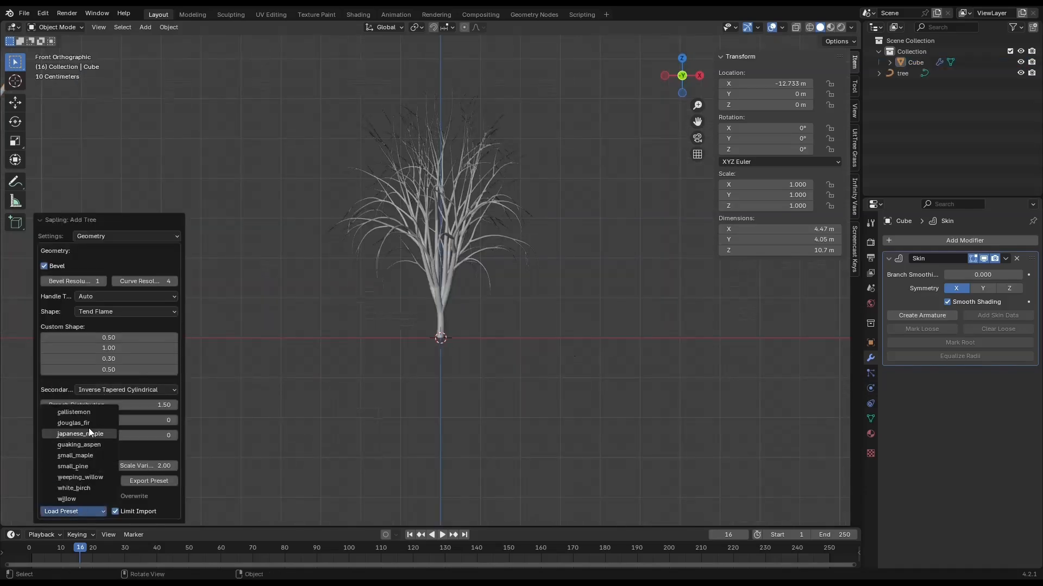
{"action": "left_click", "coordinate": [89, 429]}
{"action": "left_click", "coordinate": [74, 512]}
{"action": "left_click", "coordinate": [89, 409]}
{"action": "key", "text": "KP_Decimal"}
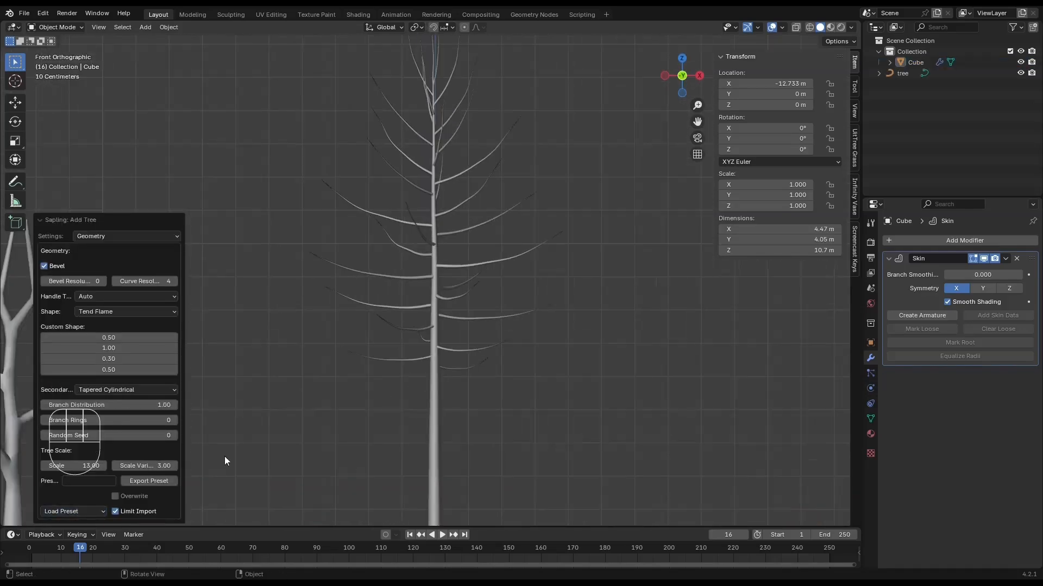
{"action": "left_click", "coordinate": [76, 511]}
{"action": "left_click", "coordinate": [81, 455]}
{"action": "left_click", "coordinate": [80, 512]}
{"action": "left_click", "coordinate": [80, 478]}
{"action": "left_click", "coordinate": [81, 511]}
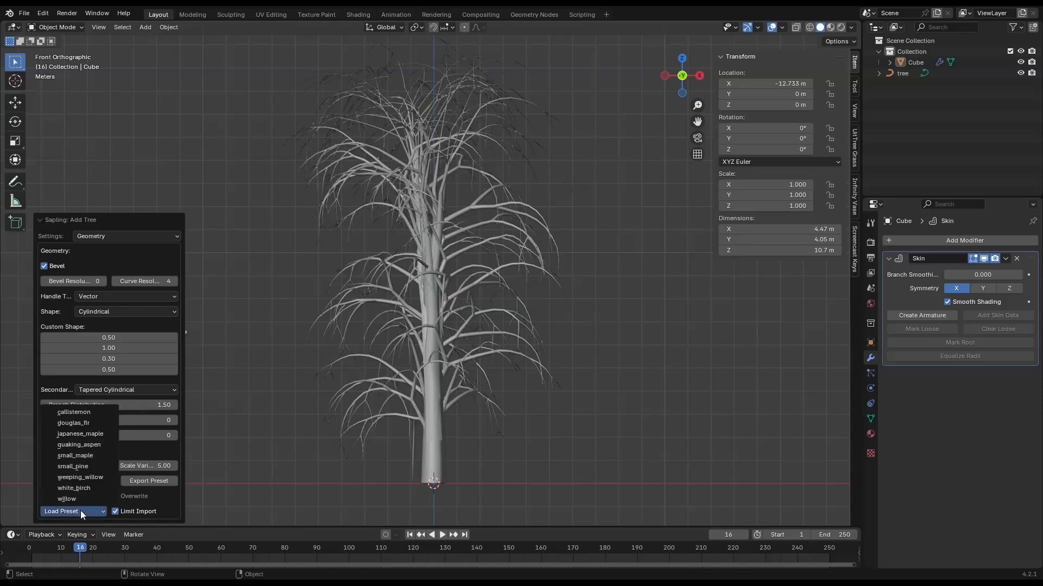
{"action": "left_click", "coordinate": [85, 423]}
- Load the quaking_aspen preset for the sapling tree and set its overall shape to Spherical
{"action": "left_click", "coordinate": [81, 512]}
{"action": "left_click", "coordinate": [92, 446]}
{"action": "left_click", "coordinate": [120, 312]}
{"action": "left_click", "coordinate": [123, 347]}
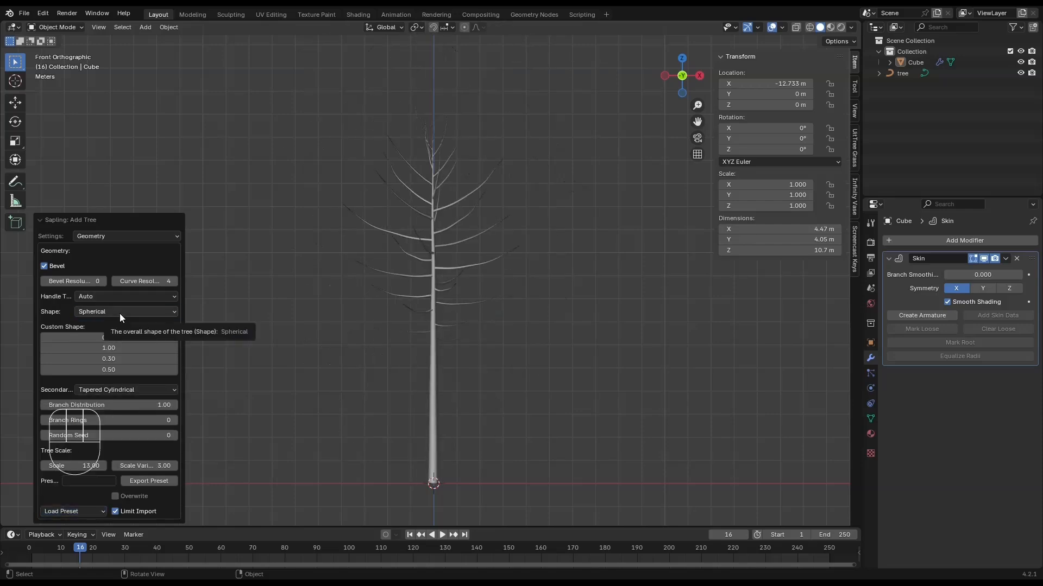
- Examine the sapling tree's Branch Splitting and Geometry settings, and collapse the creation settings
{"action": "scroll", "coordinate": [449, 243], "scroll_direction": "down", "scroll_amount": 2}
{"action": "scroll", "coordinate": [448, 243], "scroll_direction": "up", "scroll_amount": 2}
{"action": "left_click", "coordinate": [127, 236]}
{"action": "left_click", "coordinate": [103, 259]}
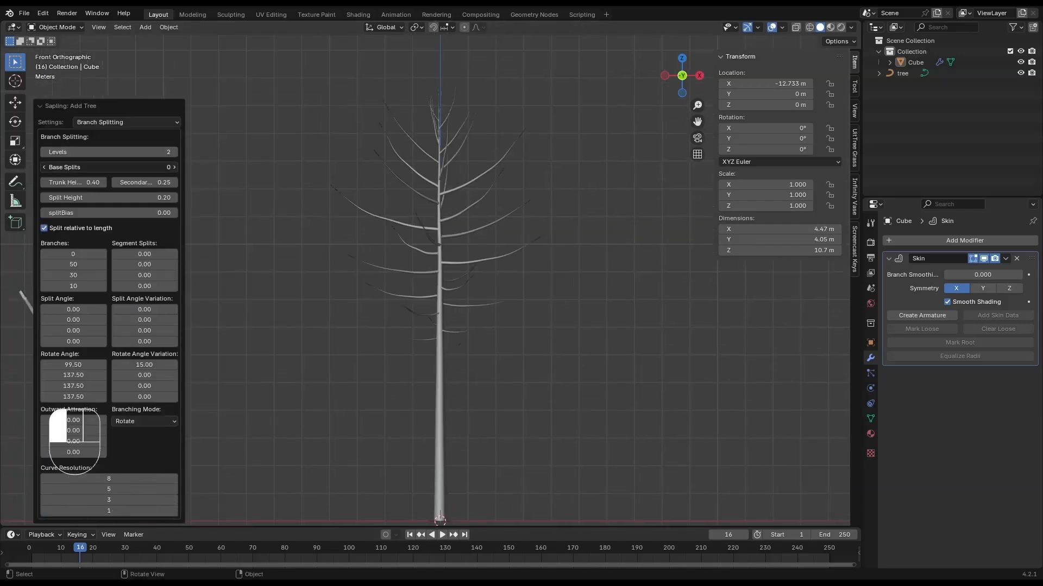
{"action": "left_click", "coordinate": [125, 120]}
{"action": "left_click", "coordinate": [125, 135]}
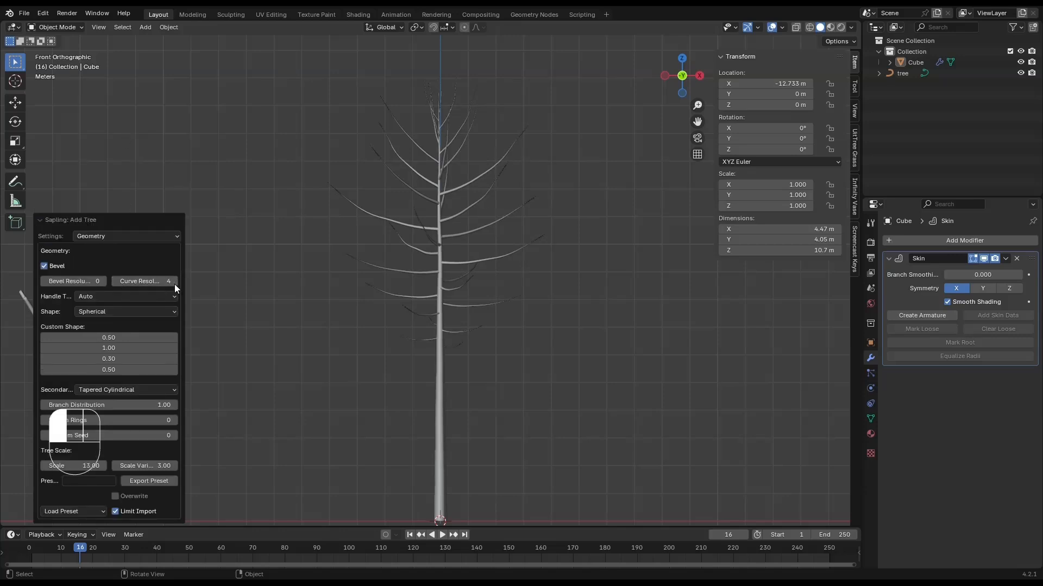
{"action": "left_click", "coordinate": [126, 236]}
{"action": "left_click", "coordinate": [129, 261]}
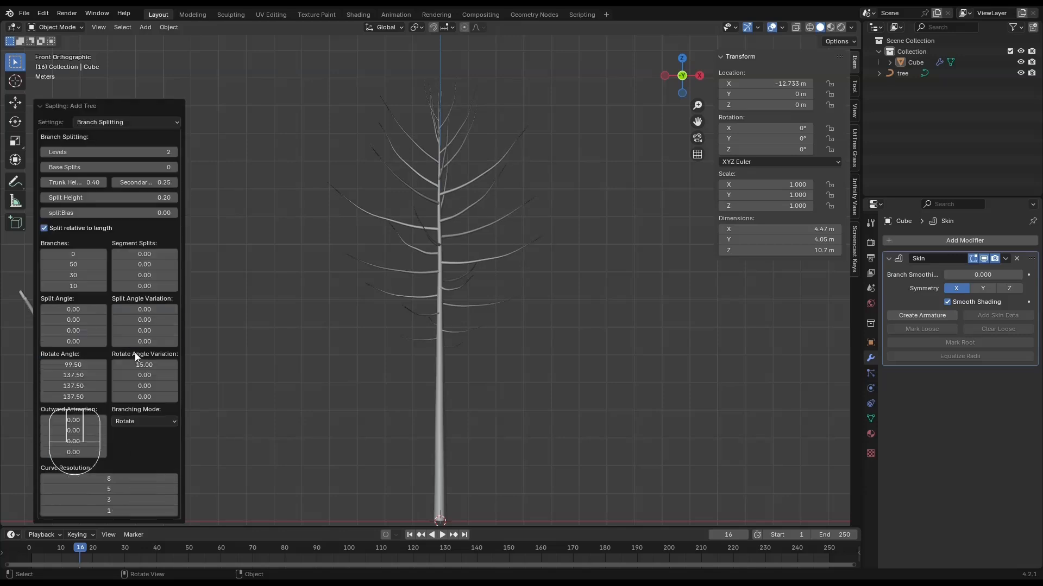
{"action": "left_click", "coordinate": [107, 107]}
- Thicken all curve points of the sapling tree with Shrink/Fatten by a factor of about 1.23
{"action": "middle_click_drag", "start_coordinate": [362, 357], "coordinate": [362, 311], "text": "shift"}
{"action": "left_click", "coordinate": [442, 231]}
{"action": "key", "text": "Tab"}
{"action": "key", "text": "a"}
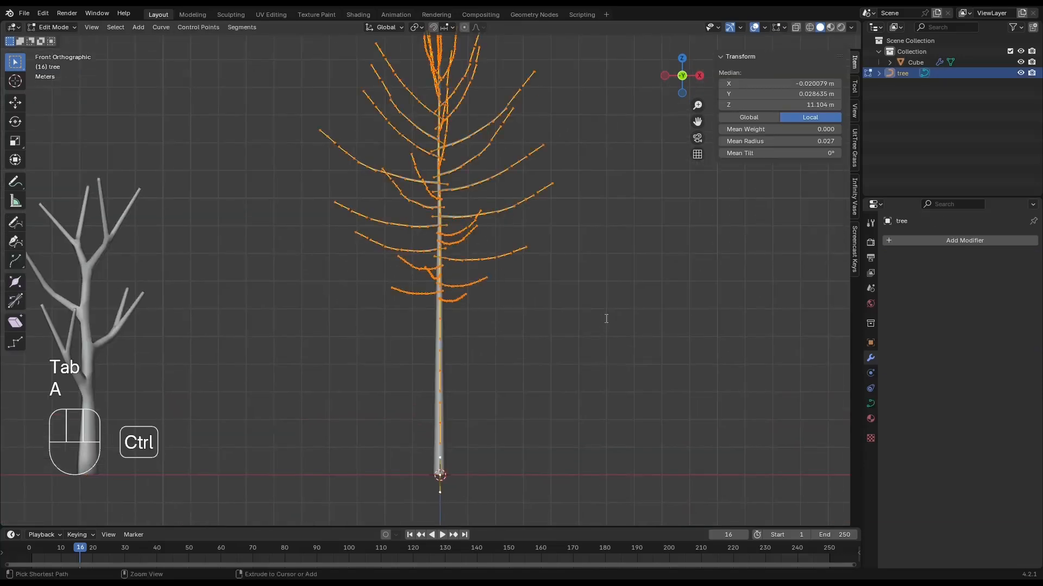
{"action": "key", "text": "ctrl+a"}
{"action": "key", "text": "alt+s"}
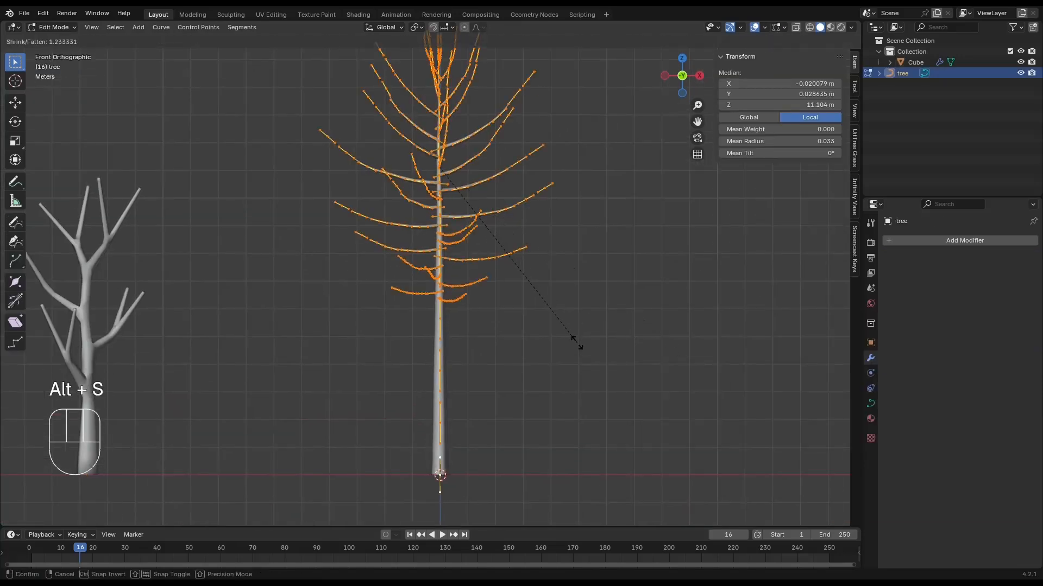
{"action": "left_click", "coordinate": [576, 342]}
{"action": "scroll", "coordinate": [530, 337], "scroll_direction": "up", "scroll_amount": 3, "text": "shift"}
{"action": "key", "text": "Tab"}
{"action": "middle_click_drag", "start_coordinate": [529, 337], "coordinate": [493, 375]}
{"action": "scroll", "coordinate": [493, 374], "scroll_direction": "down", "scroll_amount": 4}
{"action": "middle_click_drag", "start_coordinate": [493, 375], "coordinate": [486, 343], "text": "shift"}
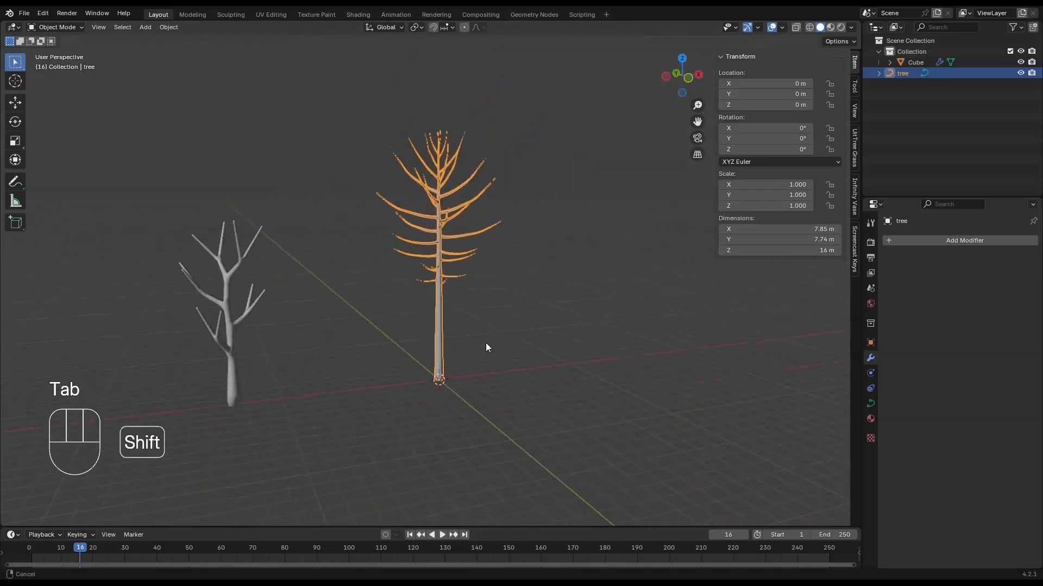
- Move the sapling tree and then both trees along the X axis, leaving the sapling tree at about -15.3 m
{"action": "key", "text": "grave"}
{"action": "key", "text": "g"}
{"action": "key", "text": "x"}
{"action": "left_click", "coordinate": [446, 347]}
{"action": "left_click_drag", "start_coordinate": [468, 200], "coordinate": [220, 356]}
{"action": "key", "text": "g"}
{"action": "key", "text": "x"}
{"action": "left_click", "coordinate": [103, 363]}
{"action": "middle_click_drag", "start_coordinate": [509, 297], "coordinate": [518, 317]}
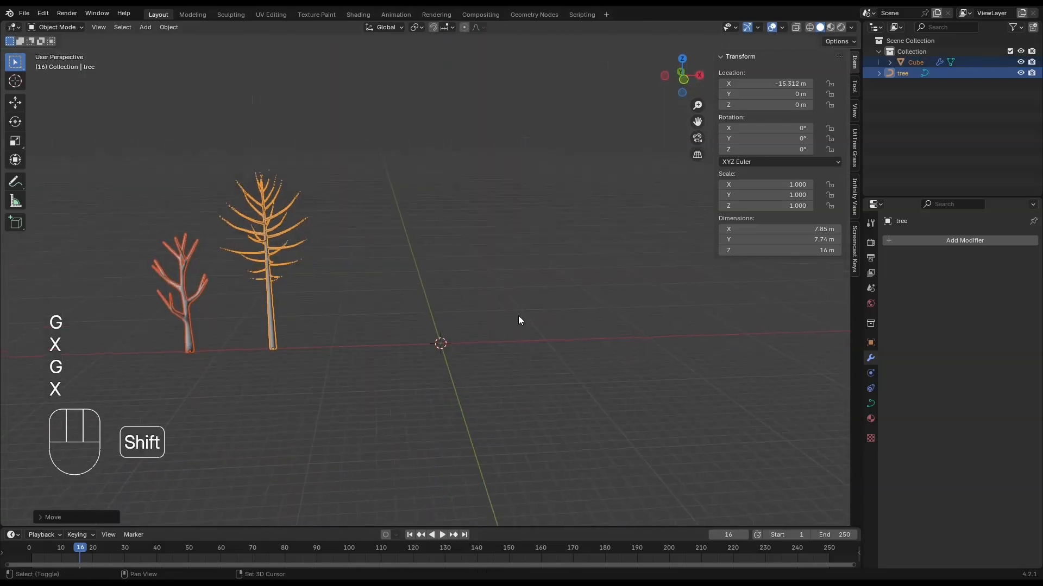
- Add a plane at the origin and save the file
{"action": "key", "text": "shift+a"}
{"action": "mouse_move", "coordinate": [518, 319]}
{"action": "left_click", "coordinate": [549, 304]}
{"action": "scroll", "coordinate": [469, 362], "scroll_direction": "up", "scroll_amount": 4}
{"action": "key", "text": "ctrl+s"}
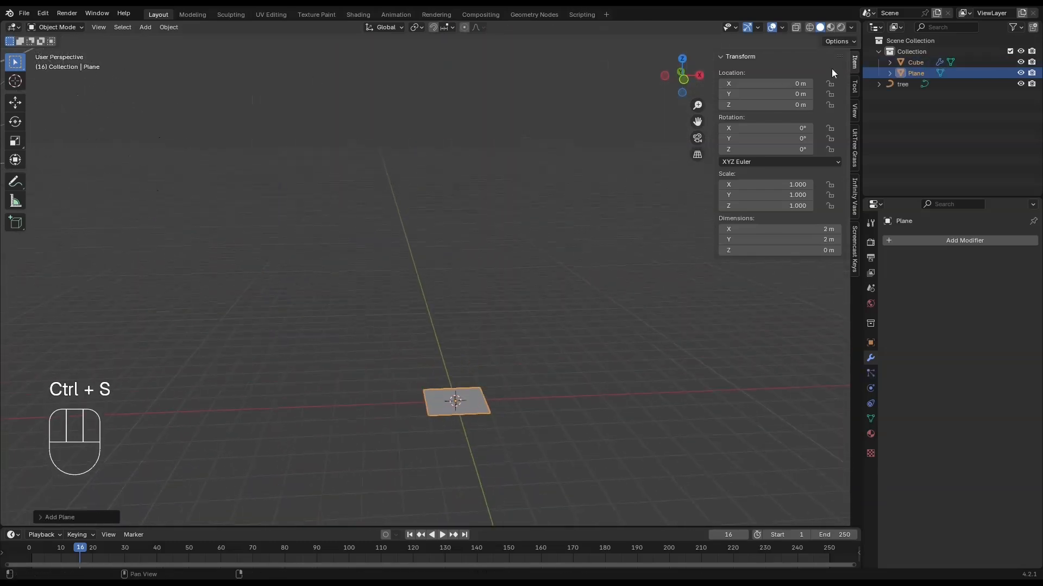
- Split the viewport in two, make the new area a Geometry Node Editor and create a node tree for the plane
{"action": "left_click_drag", "start_coordinate": [860, 22], "coordinate": [426, 32]}
{"action": "left_click", "coordinate": [443, 27]}
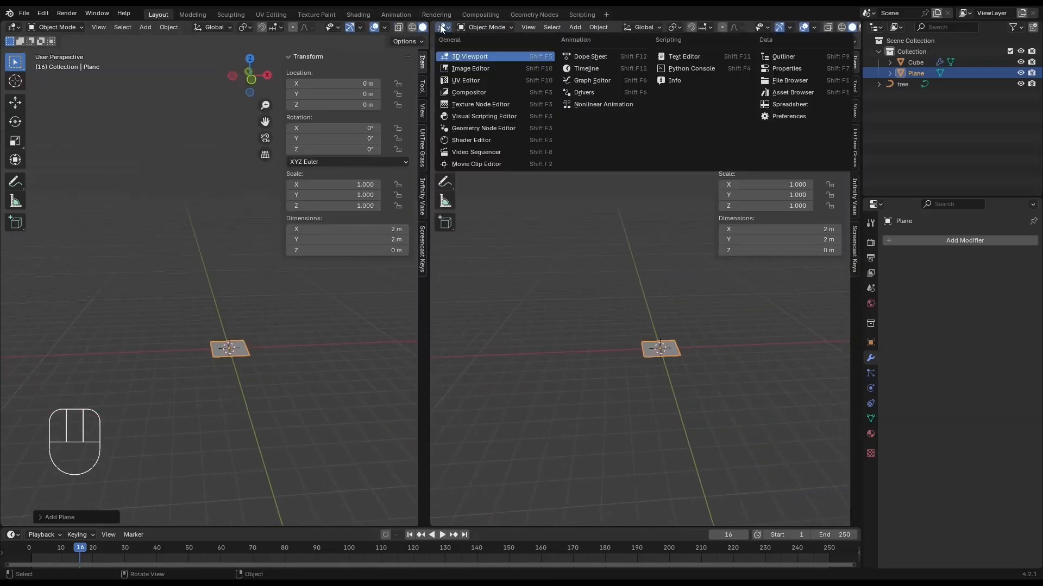
{"action": "left_click", "coordinate": [477, 130]}
{"action": "key", "text": "n"}
{"action": "left_click", "coordinate": [644, 26]}
{"action": "scroll", "coordinate": [641, 320], "scroll_direction": "up", "scroll_amount": 2}
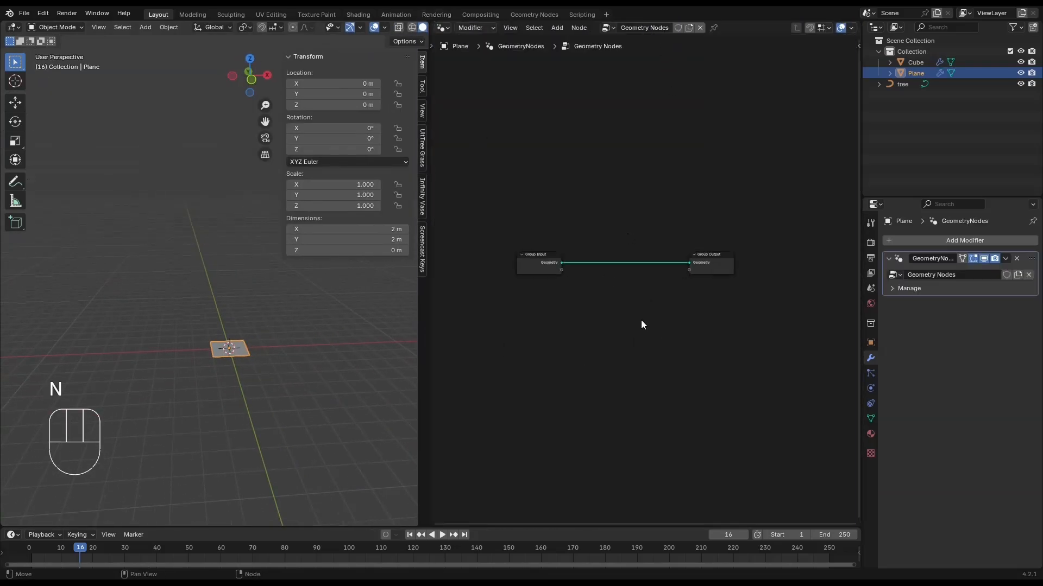
- Add a UT TRUNK node, connect its Geometry to the Group Output and space the nodes apart
{"action": "key", "text": "shift+a"}
{"action": "mouse_move", "coordinate": [597, 402]}
{"action": "left_click", "coordinate": [644, 398]}
{"action": "left_click", "coordinate": [607, 286]}
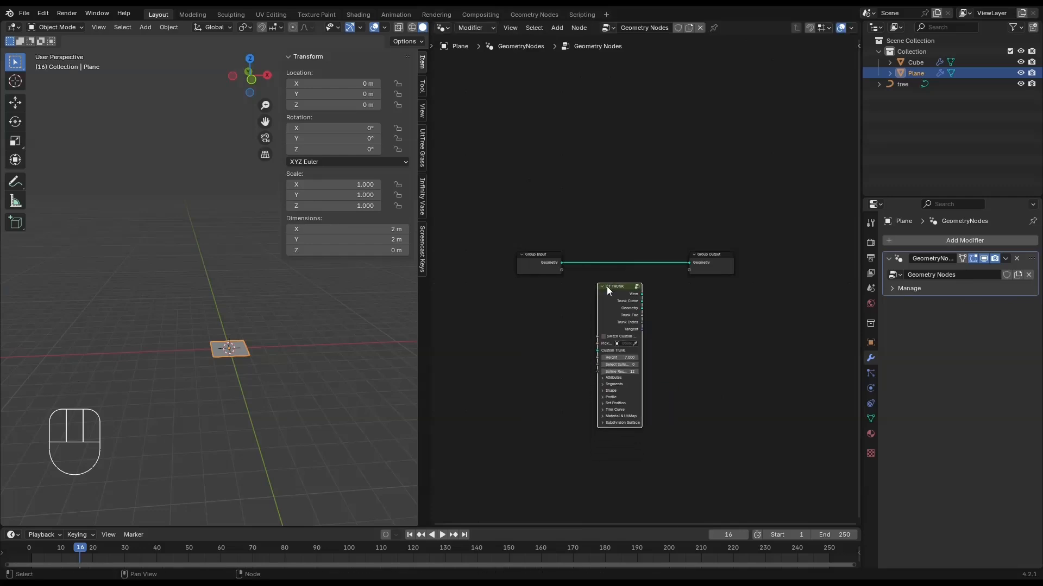
{"action": "scroll", "coordinate": [250, 392], "scroll_direction": "up", "scroll_amount": 3}
{"action": "middle_click_drag", "start_coordinate": [241, 395], "coordinate": [177, 360], "text": "shift"}
{"action": "scroll", "coordinate": [638, 317], "scroll_direction": "up", "scroll_amount": 6}
{"action": "left_click_drag", "start_coordinate": [640, 324], "coordinate": [687, 332]}
{"action": "scroll", "coordinate": [575, 380], "scroll_direction": "down", "scroll_amount": 3}
{"action": "key", "text": "g"}
{"action": "left_click", "coordinate": [592, 325]}
{"action": "key", "text": "g"}
{"action": "left_click", "coordinate": [797, 322]}
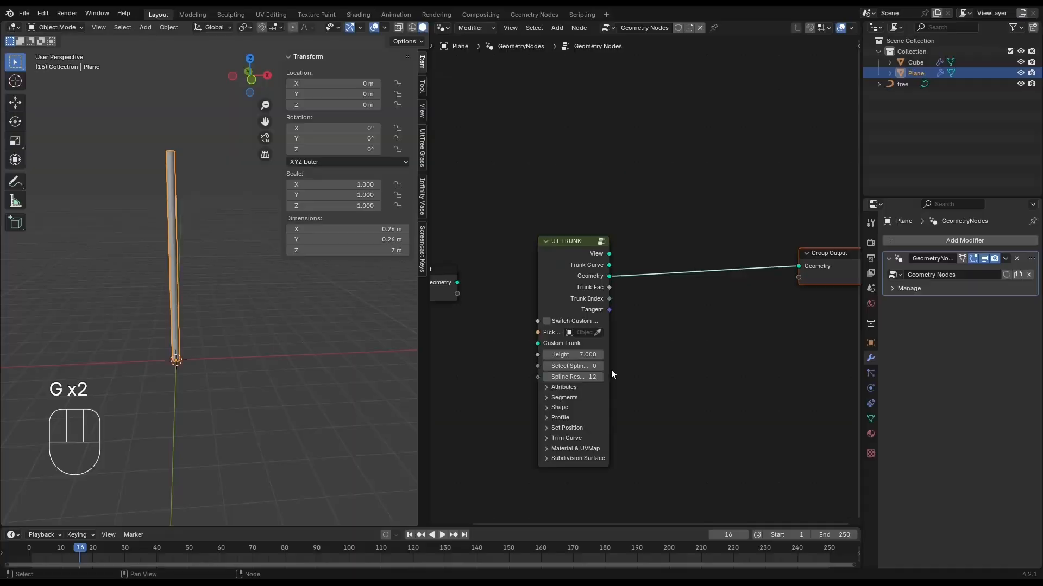
- Set the trunk's height to 5, its profile start radius to 0.22 and its end radius to 0.1
{"action": "scroll", "coordinate": [611, 369], "scroll_direction": "up", "scroll_amount": 3}
{"action": "left_click_drag", "start_coordinate": [659, 207], "coordinate": [625, 209]}
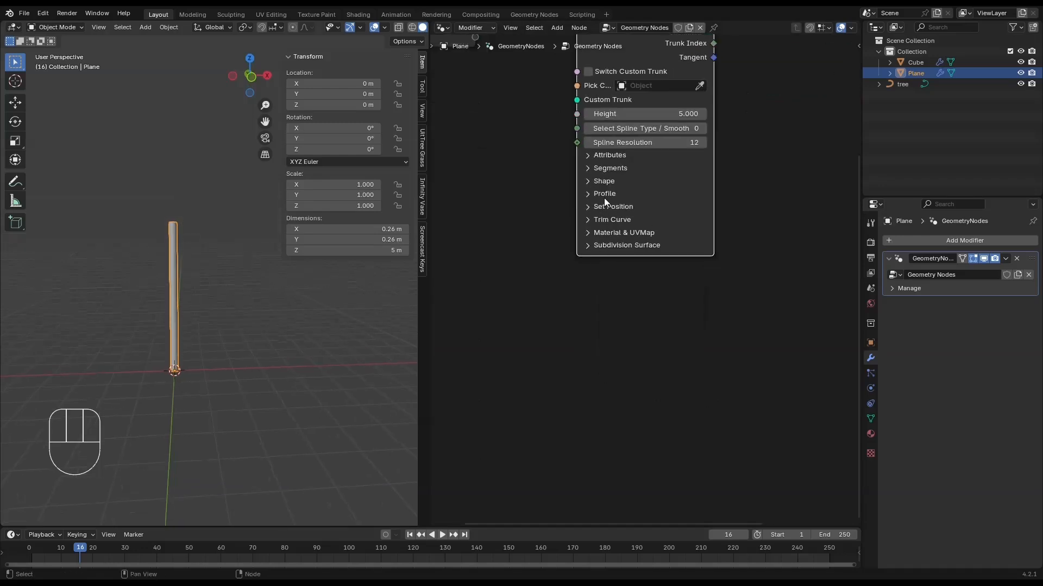
{"action": "left_click", "coordinate": [604, 197]}
{"action": "middle_click_drag", "start_coordinate": [579, 340], "coordinate": [551, 363]}
{"action": "left_click_drag", "start_coordinate": [589, 303], "coordinate": [603, 303], "text": "shift"}
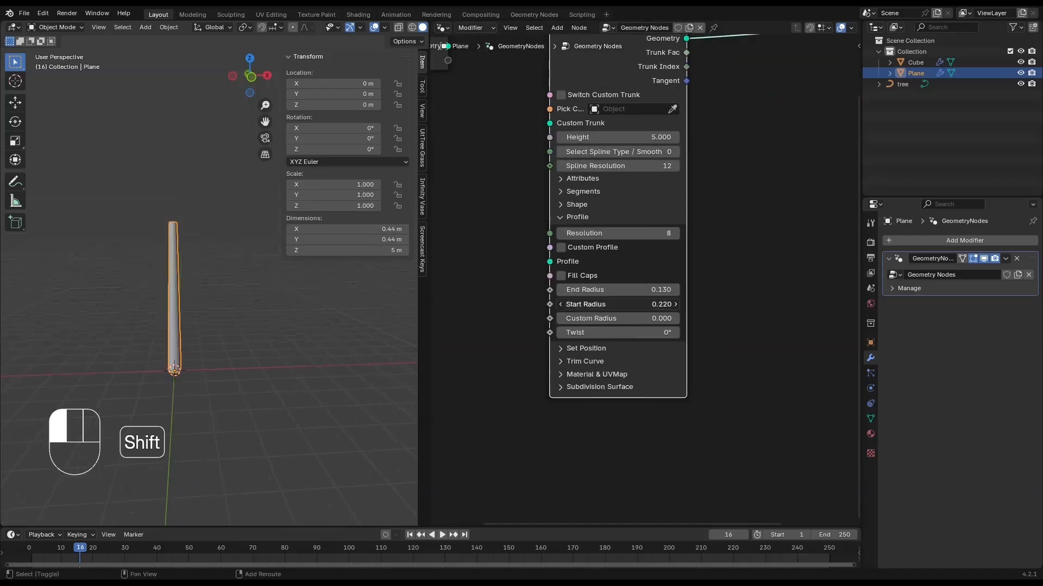
{"action": "left_click", "coordinate": [617, 289]}
{"action": "type", "text": "0.1"}
{"action": "key", "text": "Return"}
{"action": "middle_click_drag", "start_coordinate": [195, 326], "coordinate": [170, 324]}
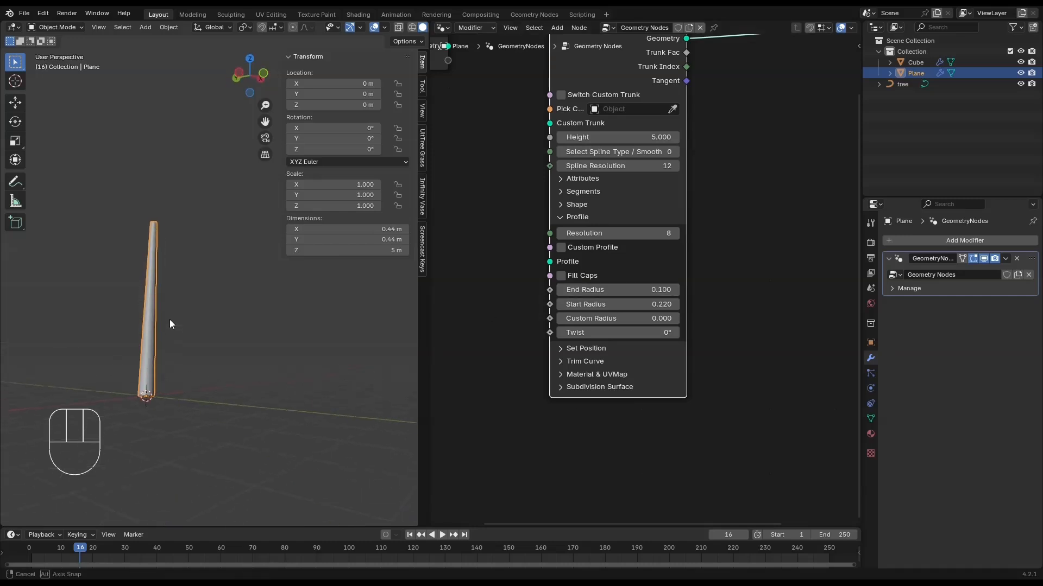
{"action": "key", "text": "grave"}
{"action": "left_click", "coordinate": [200, 343]}
{"action": "key", "text": "Home"}
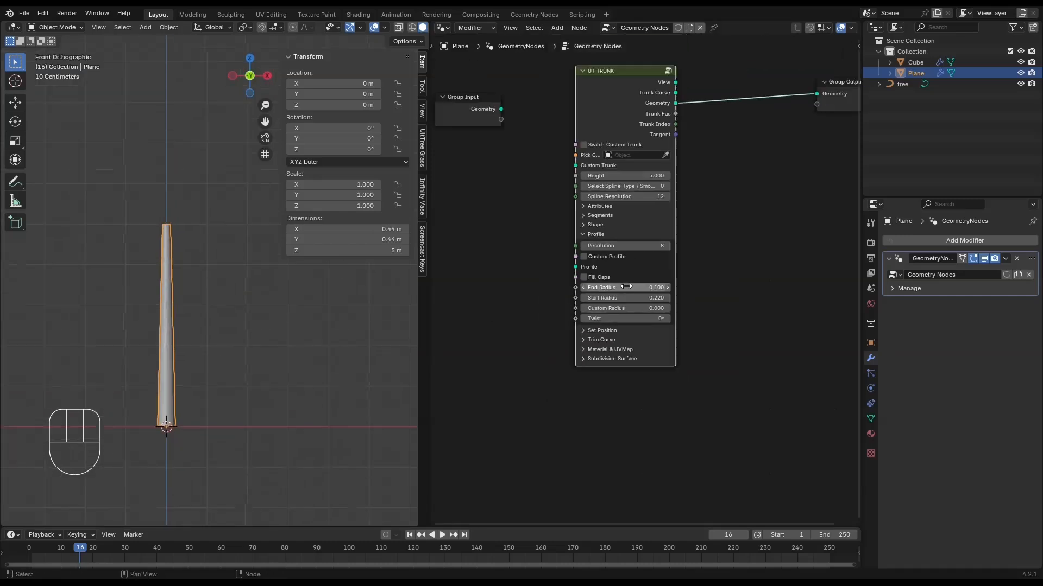
- Reposition the Group Output node and add a UT BRANCH DISTRIBUTION node between the trunk node and the output
{"action": "middle_click_drag", "start_coordinate": [788, 119], "coordinate": [547, 279]}
{"action": "left_click_drag", "start_coordinate": [658, 177], "coordinate": [562, 322]}
{"action": "key", "text": "g"}
{"action": "left_click", "coordinate": [568, 341]}
{"action": "middle_click_drag", "start_coordinate": [568, 341], "coordinate": [696, 266]}
{"action": "left_click", "coordinate": [686, 252]}
{"action": "key", "text": "ctrl+a"}
{"action": "key", "text": "shift+a"}
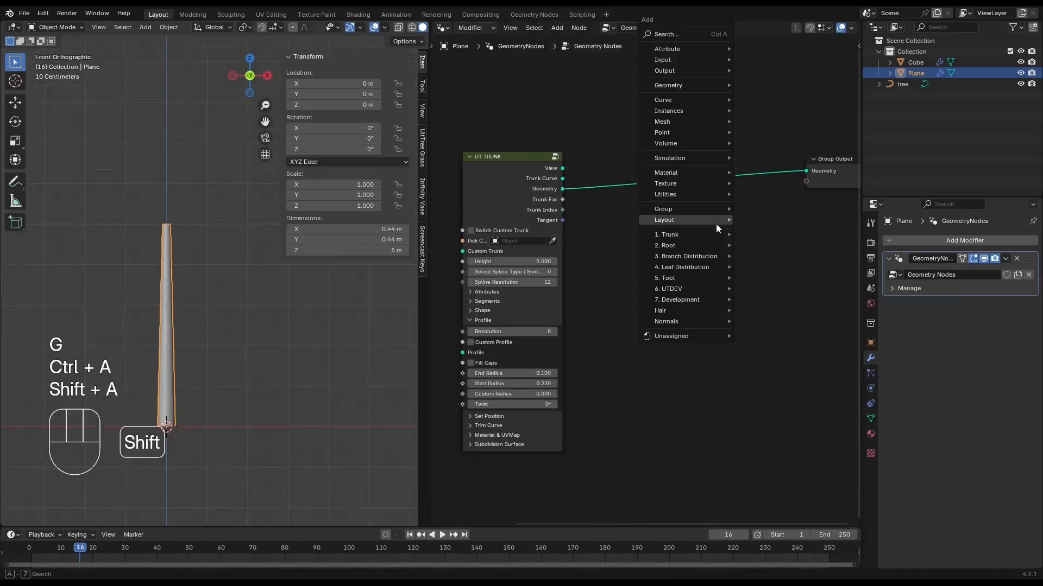
{"action": "mouse_move", "coordinate": [681, 255]}
{"action": "left_click", "coordinate": [790, 253]}
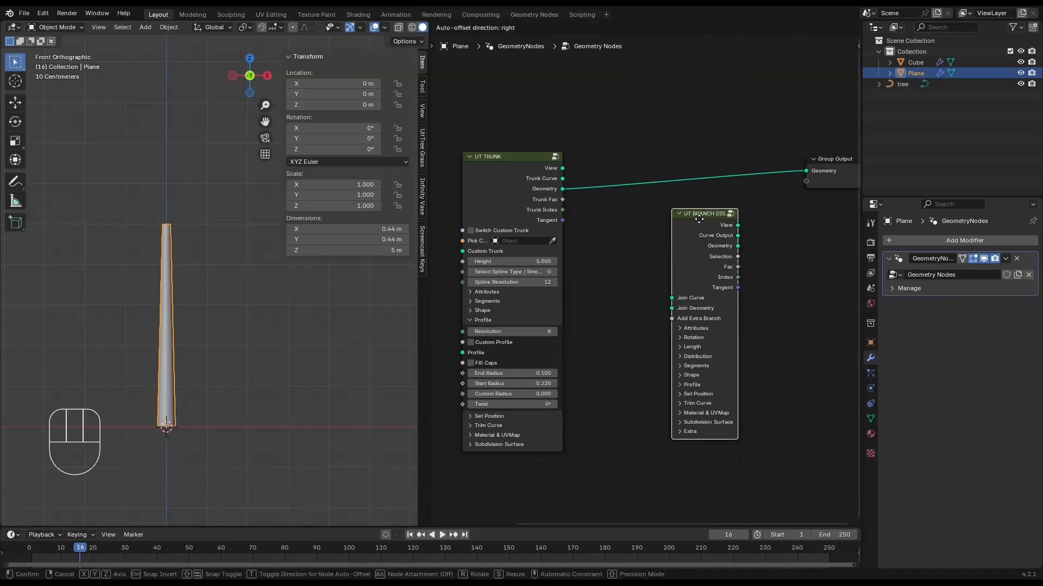
{"action": "left_click", "coordinate": [707, 206]}
- Link the trunk's curve and geometry to the branch node's join inputs, and its Geometry to the Group Output
{"action": "left_click_drag", "start_coordinate": [562, 179], "coordinate": [680, 284]}
{"action": "left_click_drag", "start_coordinate": [680, 295], "coordinate": [563, 189]}
{"action": "middle_click_drag", "start_coordinate": [671, 216], "coordinate": [508, 283]}
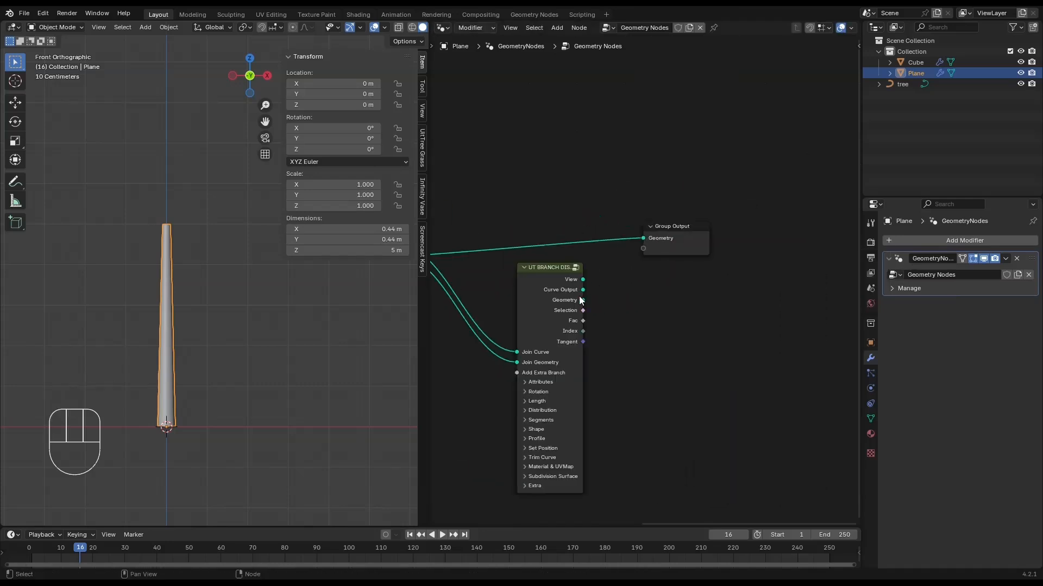
{"action": "left_click_drag", "start_coordinate": [582, 299], "coordinate": [763, 235]}
{"action": "left_click", "coordinate": [683, 234]}
{"action": "left_click_drag", "start_coordinate": [551, 206], "coordinate": [595, 189]}
- Expand the branch node's Rotation settings, disable Alt Rotation and widen the node
{"action": "middle_click_drag", "start_coordinate": [636, 320], "coordinate": [669, 267]}
{"action": "scroll", "coordinate": [669, 267], "scroll_direction": "up", "scroll_amount": 1}
{"action": "left_click", "coordinate": [613, 246]}
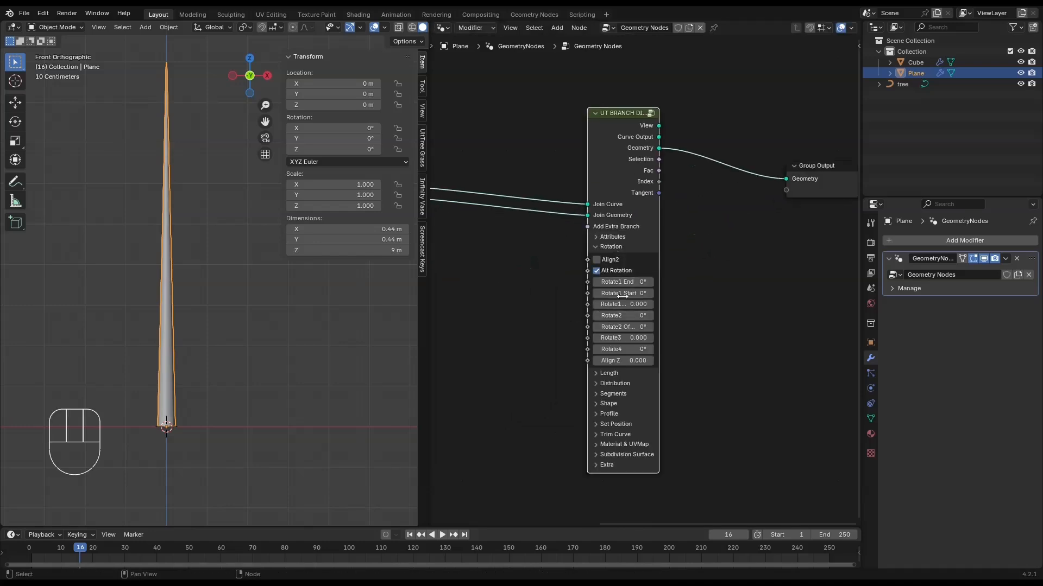
{"action": "middle_click_drag", "start_coordinate": [623, 297], "coordinate": [675, 298]}
{"action": "left_click", "coordinate": [651, 273]}
{"action": "left_click_drag", "start_coordinate": [713, 272], "coordinate": [745, 266]}
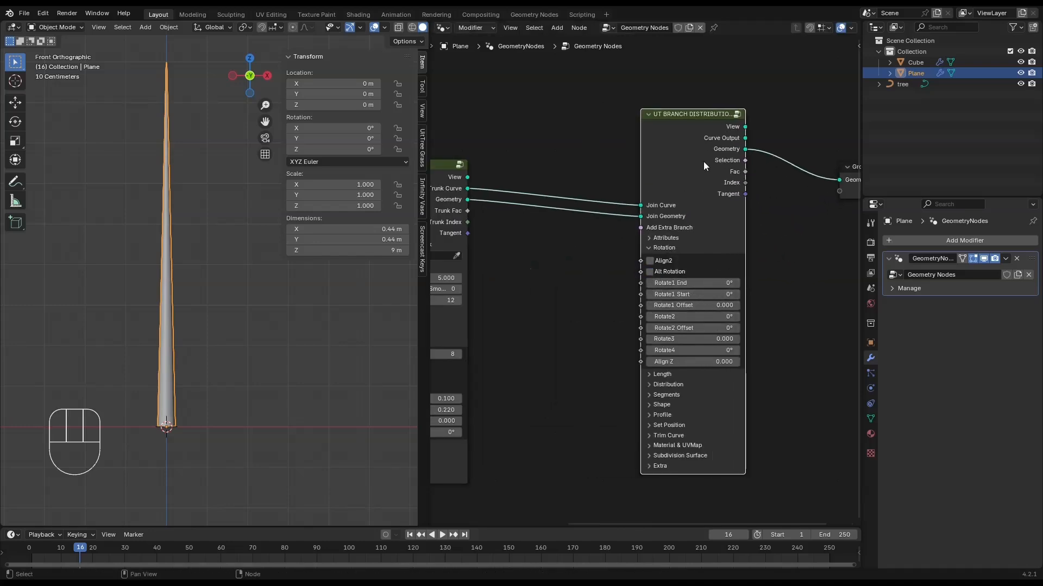
{"action": "left_click_drag", "start_coordinate": [704, 165], "coordinate": [731, 150]}
- Add an Endpoint Selection node between the trunk and branch nodes and set its Start Size to 0
{"action": "left_click", "coordinate": [562, 281]}
{"action": "scroll", "coordinate": [562, 281], "scroll_direction": "up", "scroll_amount": 2}
{"action": "key", "text": "ctrl+a"}
{"action": "type", "text": "en"}
{"action": "key", "text": "Return"}
{"action": "left_click", "coordinate": [527, 242]}
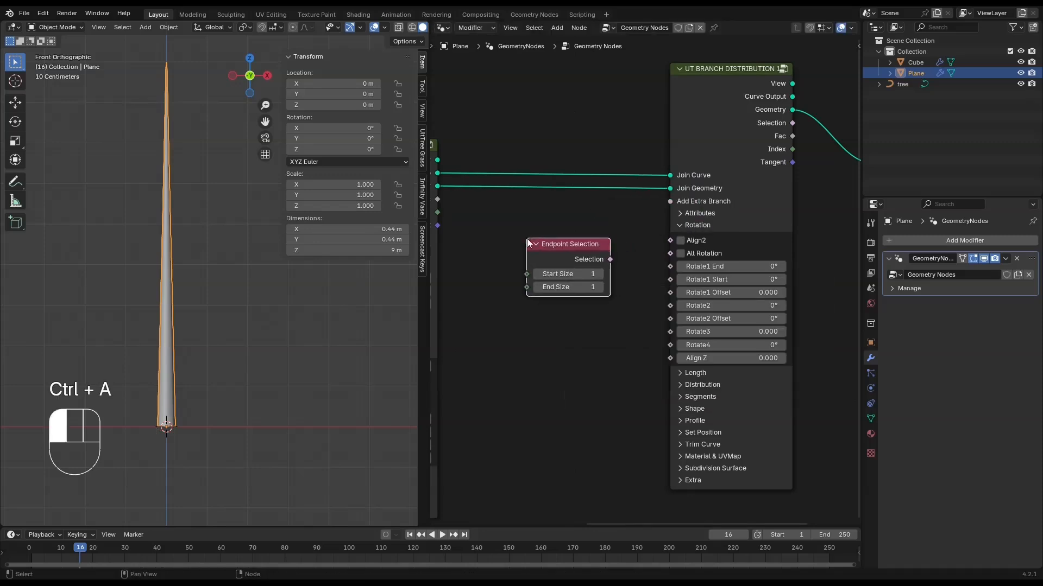
{"action": "left_click", "coordinate": [535, 274]}
- Add a Boolean Math Not node that inverts the endpoint selection, and link its result to the branch node's Alt Rotation
{"action": "key", "text": "ctrl+a"}
{"action": "type", "text": "not"}
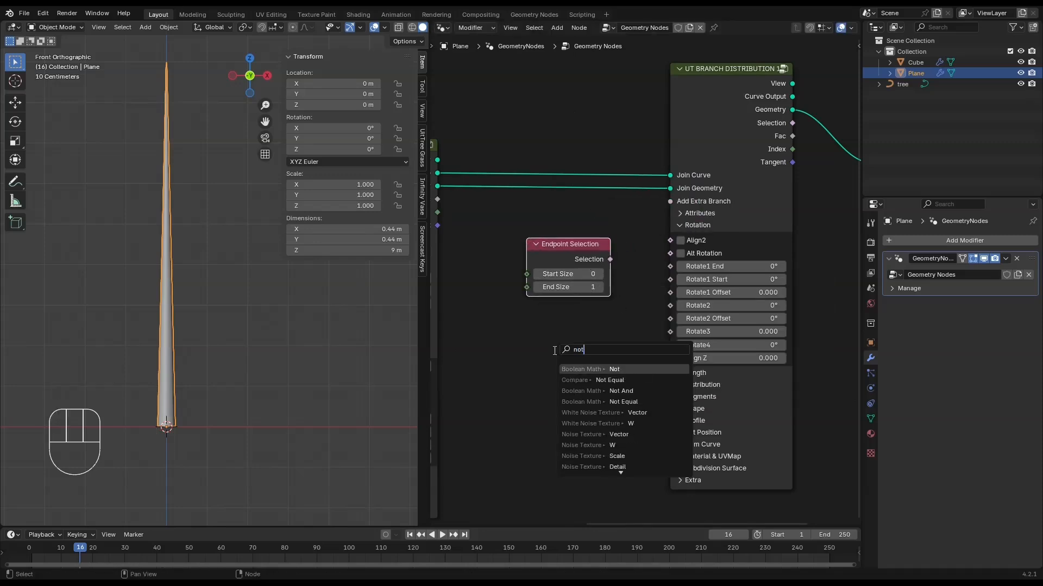
{"action": "key", "text": "Return"}
{"action": "left_click", "coordinate": [560, 326]}
{"action": "left_click_drag", "start_coordinate": [608, 327], "coordinate": [664, 258]}
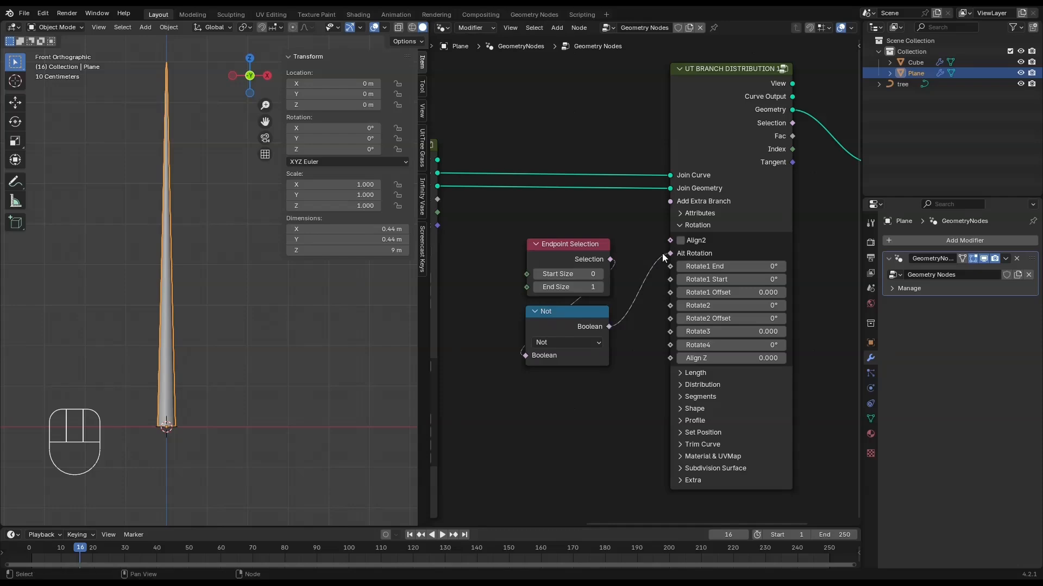
- Set the branch node's Rotate1 Start to 136° and display the 3D view as wireframe
{"action": "middle_click_drag", "start_coordinate": [700, 359], "coordinate": [629, 301]}
{"action": "scroll", "coordinate": [629, 300], "scroll_direction": "up", "scroll_amount": 1}
{"action": "left_click_drag", "start_coordinate": [679, 214], "coordinate": [754, 215]}
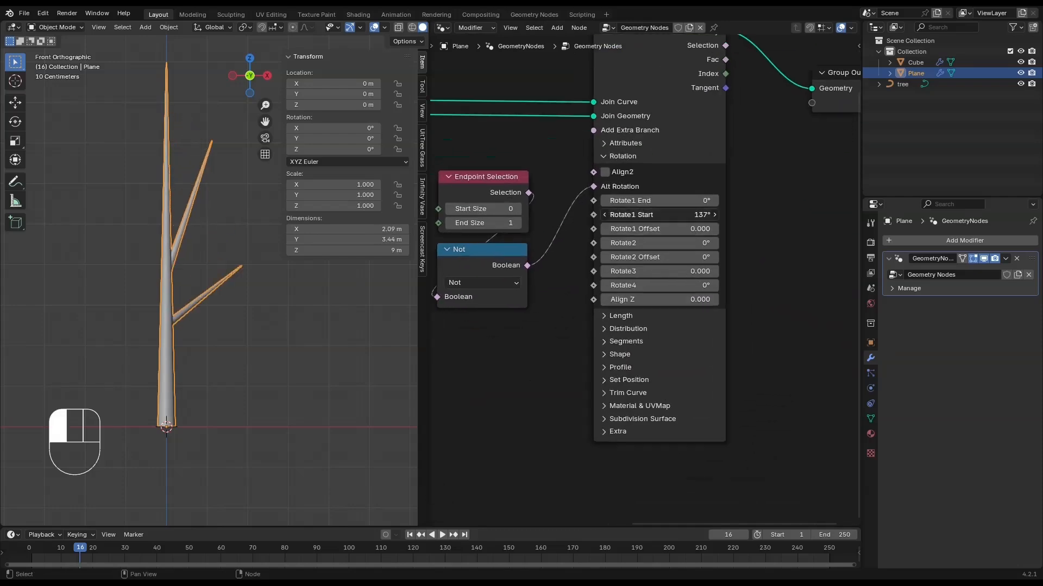
{"action": "scroll", "coordinate": [239, 217], "scroll_direction": "down", "scroll_amount": 2}
{"action": "scroll", "coordinate": [266, 310], "scroll_direction": "up", "scroll_amount": 1}
{"action": "key", "text": "z"}
{"action": "middle_click_drag", "start_coordinate": [247, 280], "coordinate": [214, 328], "text": "shift"}
{"action": "left_click", "coordinate": [215, 314]}
- Expand the trunk node's Segments settings and enable Length Distribution
{"action": "scroll", "coordinate": [489, 321], "scroll_direction": "down", "scroll_amount": 2}
{"action": "middle_click_drag", "start_coordinate": [456, 320], "coordinate": [619, 298]}
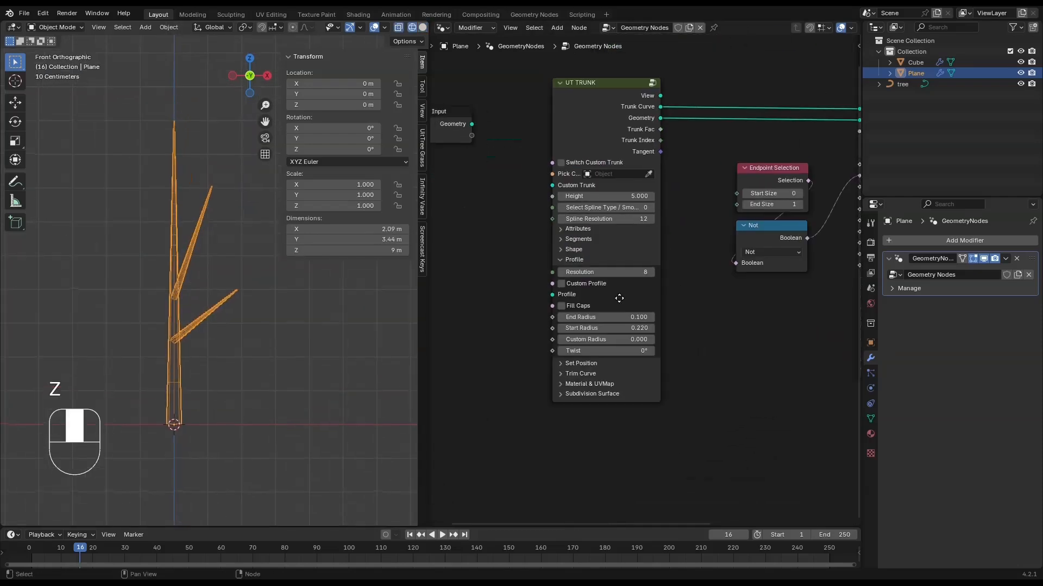
{"action": "scroll", "coordinate": [627, 284], "scroll_direction": "up", "scroll_amount": 1}
{"action": "left_click", "coordinate": [578, 233]}
{"action": "left_click", "coordinate": [574, 262]}
{"action": "left_click", "coordinate": [574, 261]}
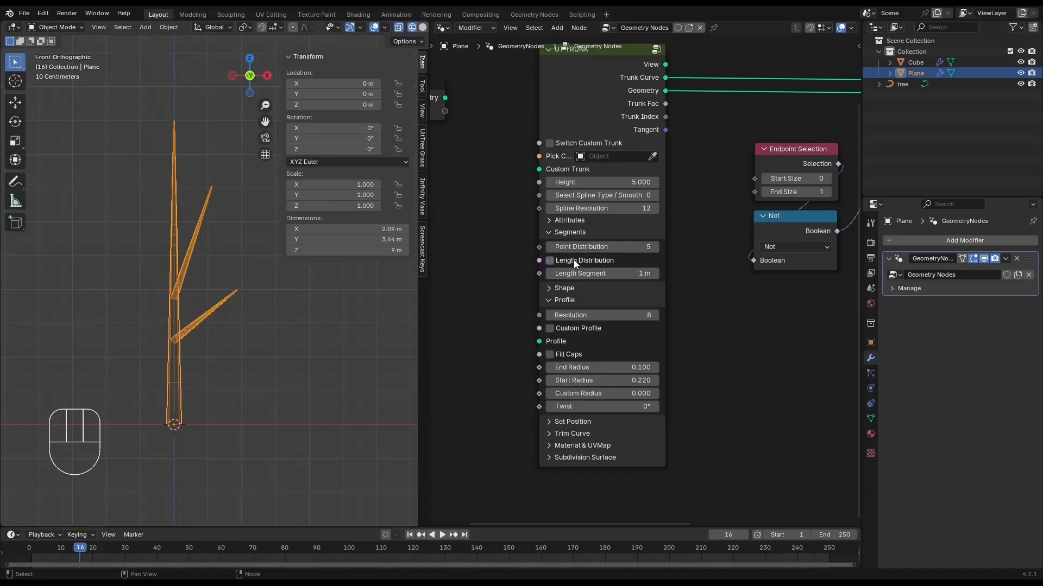
{"action": "left_click", "coordinate": [574, 261]}
{"action": "scroll", "coordinate": [755, 301], "scroll_direction": "down", "scroll_amount": 1}
- Expand the branch node's Length settings and set the Base Length to 2
{"action": "middle_click_drag", "start_coordinate": [755, 302], "coordinate": [620, 332]}
{"action": "scroll", "coordinate": [616, 347], "scroll_direction": "up", "scroll_amount": 1}
{"action": "middle_click_drag", "start_coordinate": [805, 278], "coordinate": [616, 305]}
{"action": "left_click", "coordinate": [553, 346]}
{"action": "left_click", "coordinate": [595, 361]}
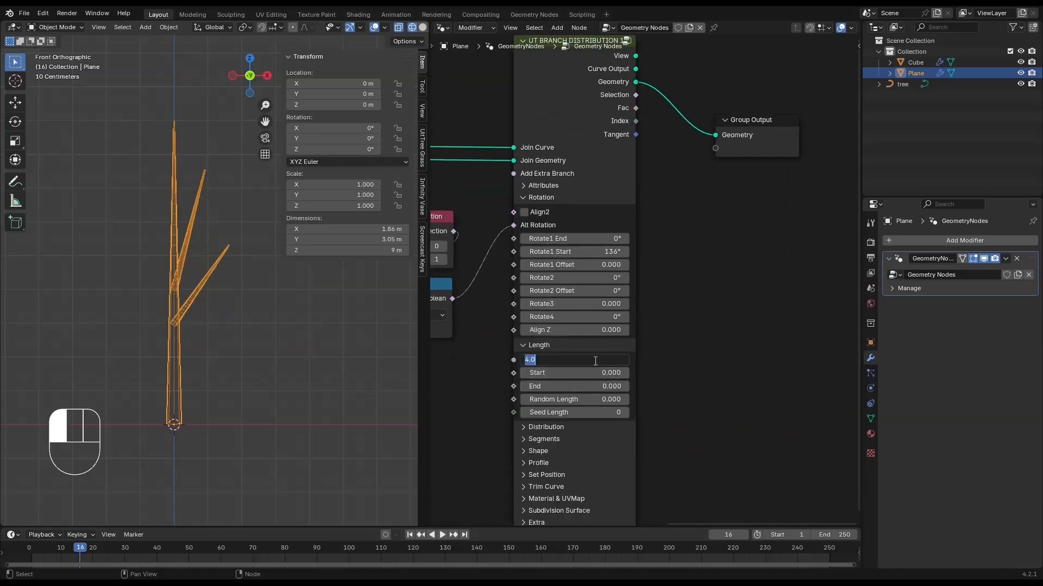
{"action": "type", "text": "2"}
{"action": "key", "text": "Return"}
{"action": "middle_click_drag", "start_coordinate": [255, 336], "coordinate": [242, 377], "text": "shift"}
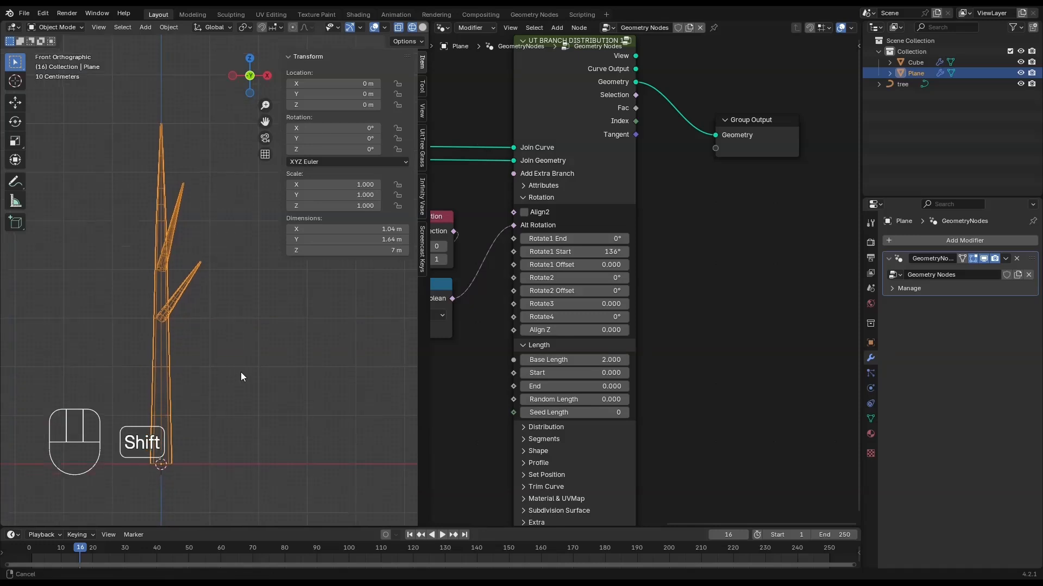
- Expand the branch node's Profile settings, set the End Radius to 0.05 and inspect the branches from the front
{"action": "middle_click_drag", "start_coordinate": [553, 440], "coordinate": [590, 244]}
{"action": "left_click", "coordinate": [566, 335]}
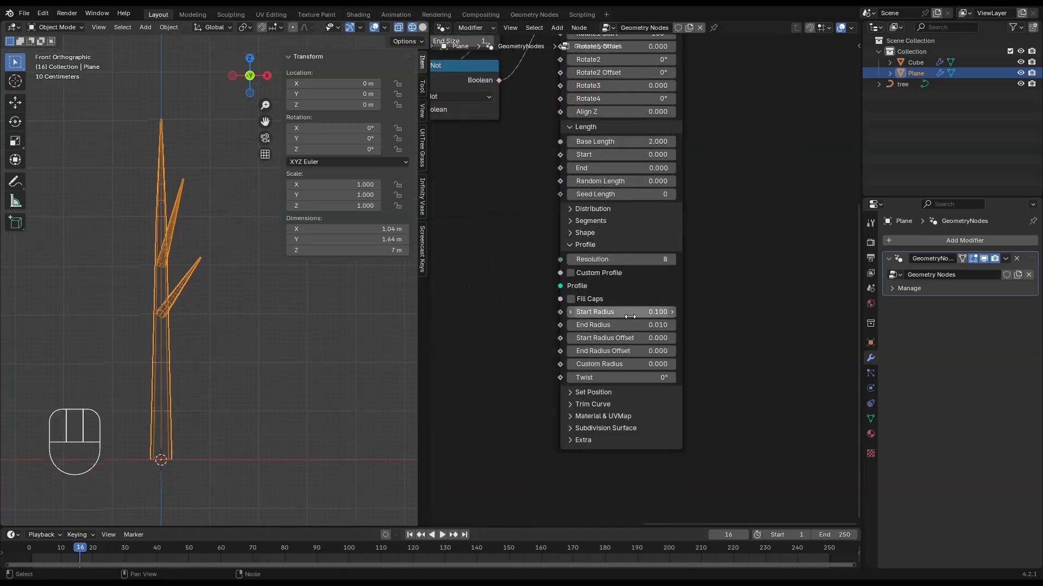
{"action": "left_click_drag", "start_coordinate": [630, 325], "coordinate": [662, 325], "text": "shift"}
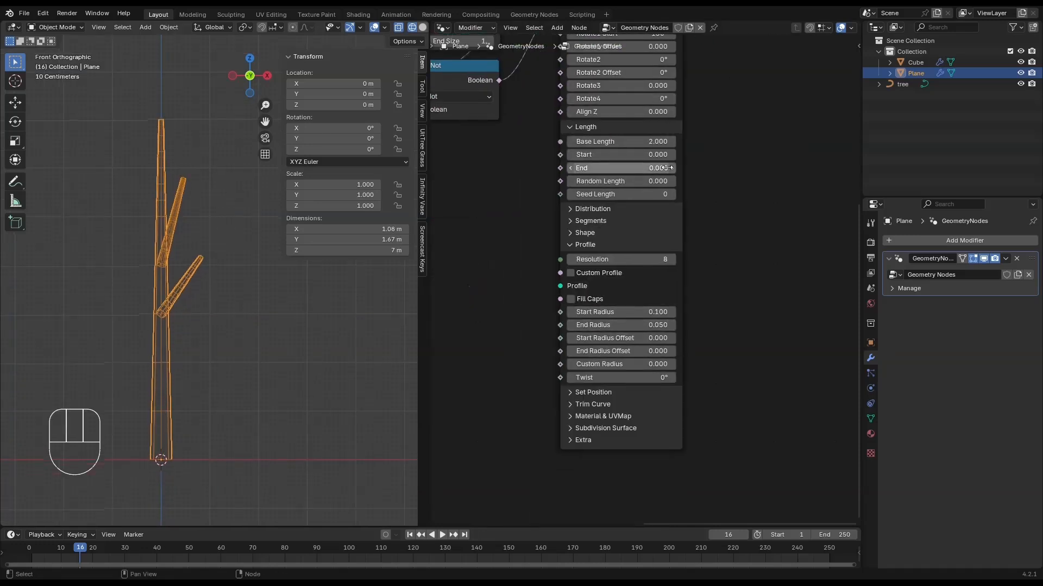
{"action": "left_click", "coordinate": [646, 324]}
{"action": "left_click", "coordinate": [328, 176]}
{"action": "middle_click_drag", "start_coordinate": [610, 141], "coordinate": [611, 318]}
{"action": "scroll", "coordinate": [116, 242], "scroll_direction": "down", "scroll_amount": 1}
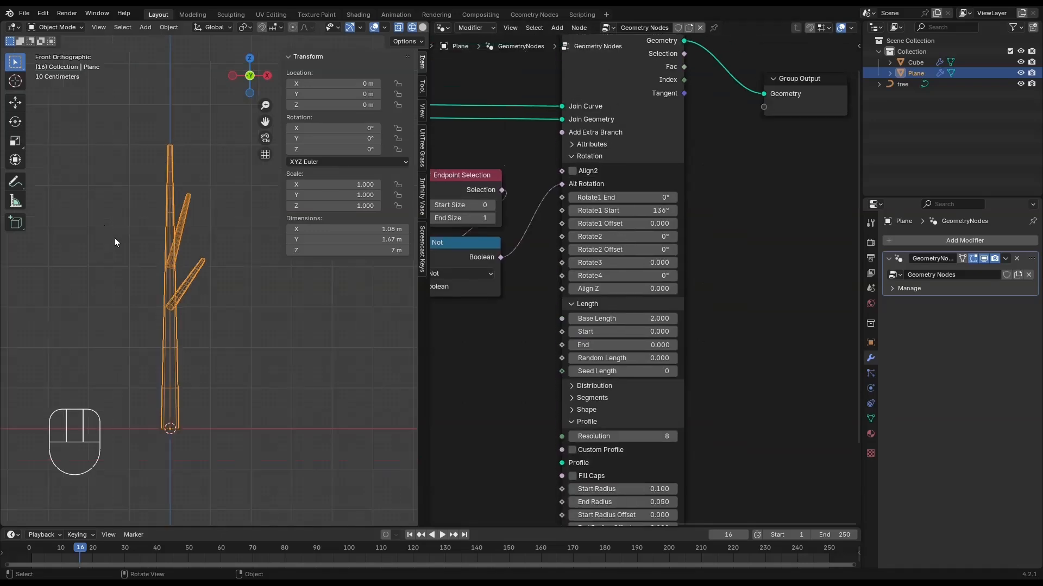
{"action": "middle_click_drag", "start_coordinate": [114, 236], "coordinate": [267, 351]}
{"action": "key", "text": "grave"}
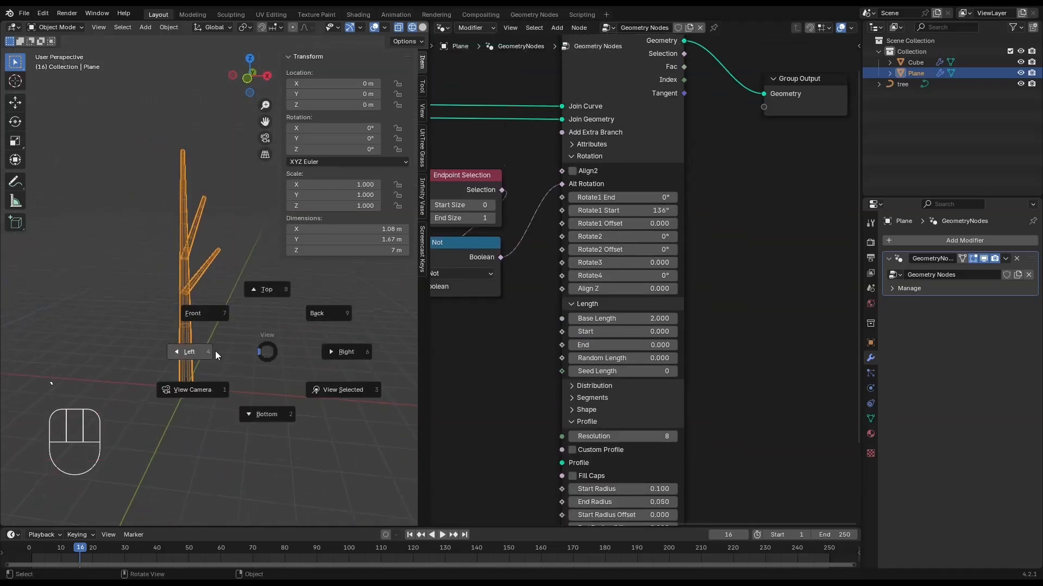
{"action": "left_click", "coordinate": [206, 316]}
- Set the trunk node's Length Segment to 0.7 m
{"action": "scroll", "coordinate": [513, 348], "scroll_direction": "down", "scroll_amount": 2}
{"action": "middle_click_drag", "start_coordinate": [512, 348], "coordinate": [844, 302]}
{"action": "scroll", "coordinate": [760, 277], "scroll_direction": "up", "scroll_amount": 2}
{"action": "left_click", "coordinate": [657, 250]}
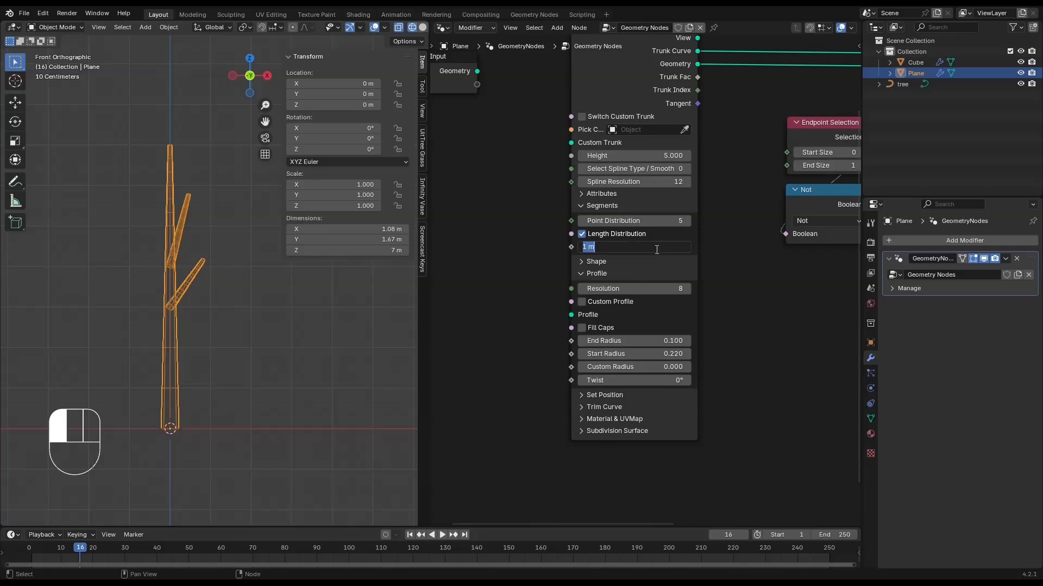
{"action": "type", "text": "."}
{"action": "type", "text": "7"}
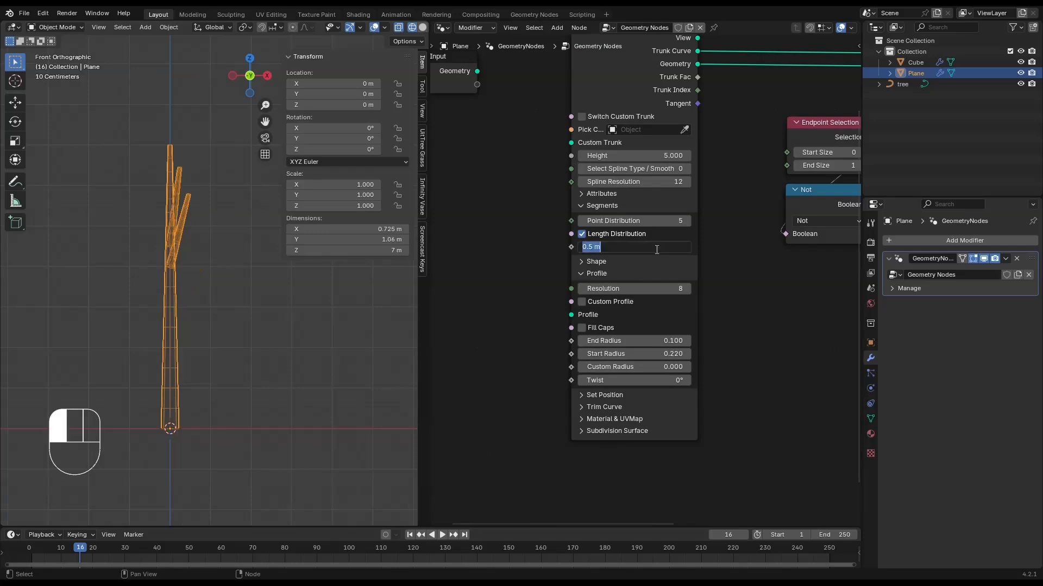
{"action": "key", "text": "Return"}
- Shift the branch and output nodes along the horizontal axis and reposition the Endpoint Selection and Not nodes
{"action": "scroll", "coordinate": [654, 250], "scroll_direction": "down", "scroll_amount": 1}
{"action": "scroll", "coordinate": [651, 252], "scroll_direction": "down", "scroll_amount": 4}
{"action": "middle_click_drag", "start_coordinate": [826, 271], "coordinate": [543, 332]}
{"action": "left_click_drag", "start_coordinate": [786, 177], "coordinate": [483, 320]}
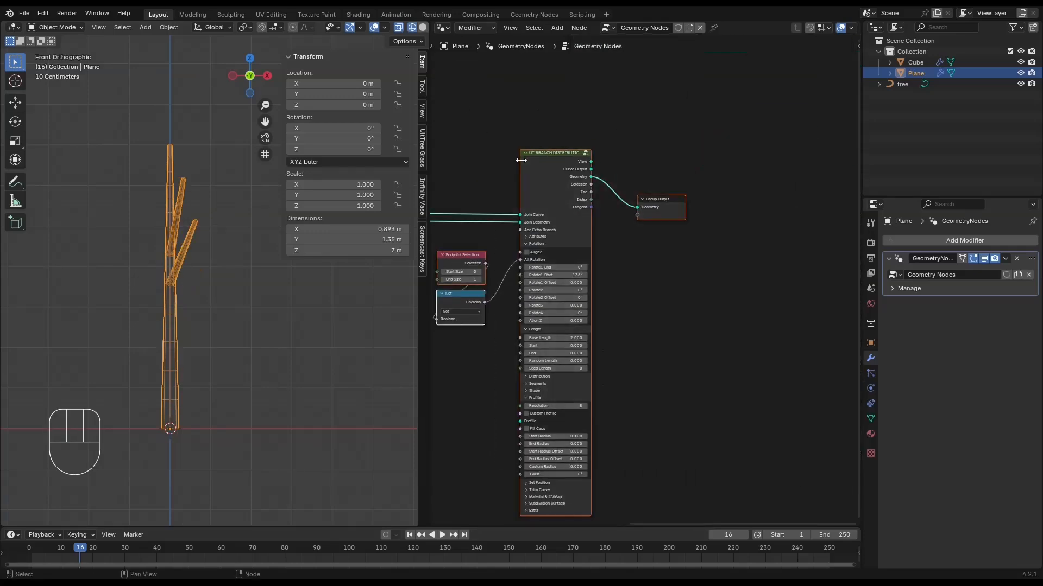
{"action": "key", "text": "g"}
{"action": "key", "text": "x"}
{"action": "left_click", "coordinate": [646, 298]}
{"action": "scroll", "coordinate": [646, 299], "scroll_direction": "up", "scroll_amount": 2}
{"action": "left_click_drag", "start_coordinate": [609, 349], "coordinate": [548, 245]}
{"action": "key", "text": "g"}
{"action": "left_click", "coordinate": [556, 168]}
{"action": "scroll", "coordinate": [559, 260], "scroll_direction": "up", "scroll_amount": 4}
- Add a UT Step Rotate node beside the branch distribution node and connect its Result to Rotate2
{"action": "left_click", "coordinate": [564, 343]}
{"action": "key", "text": "shift+a"}
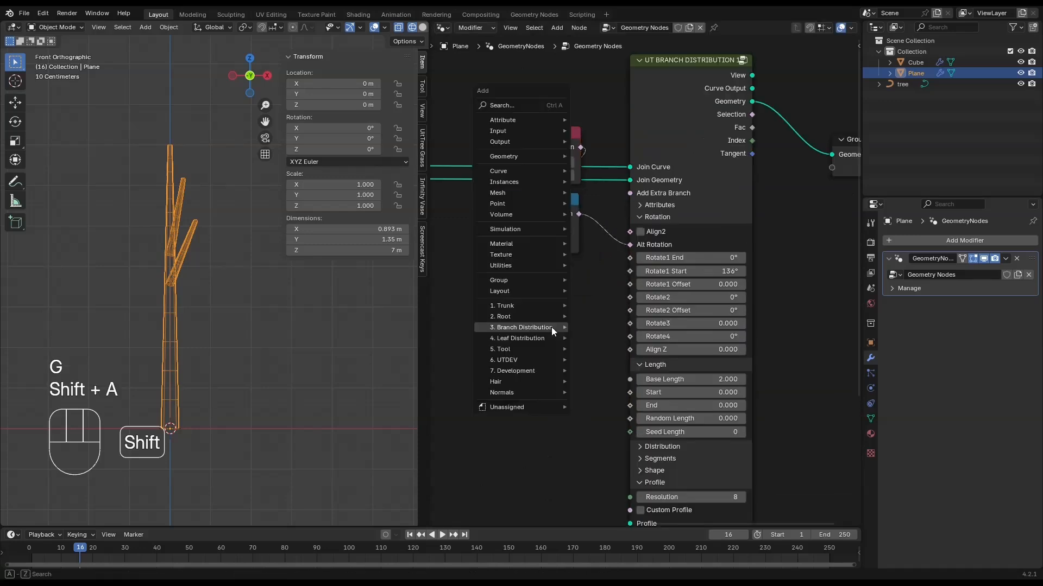
{"action": "mouse_move", "coordinate": [513, 349]}
{"action": "left_click", "coordinate": [612, 468]}
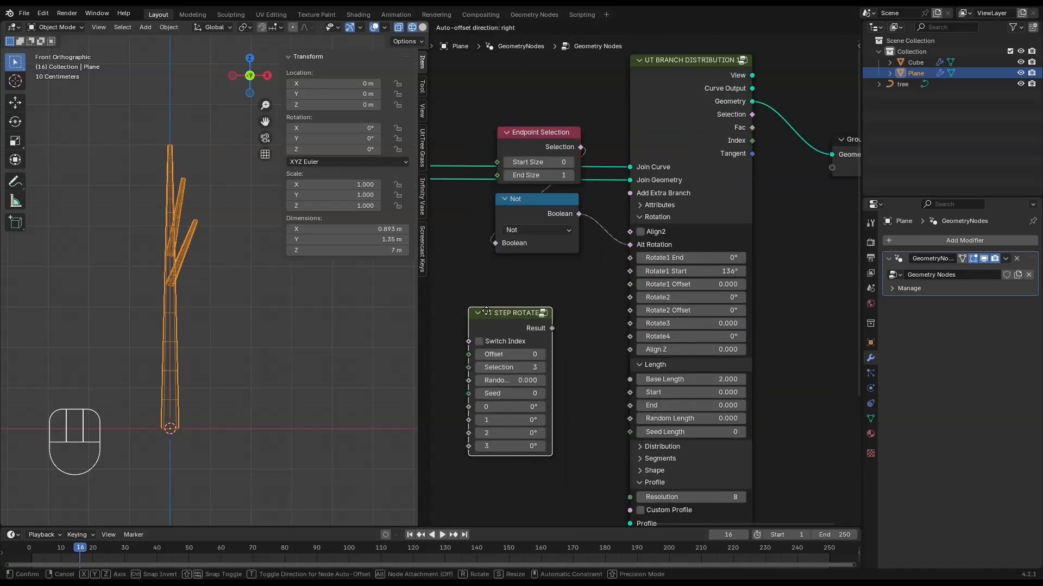
{"action": "left_click", "coordinate": [570, 275]}
{"action": "left_click_drag", "start_coordinate": [550, 298], "coordinate": [624, 298]}
{"action": "middle_click_drag", "start_coordinate": [550, 388], "coordinate": [580, 363]}
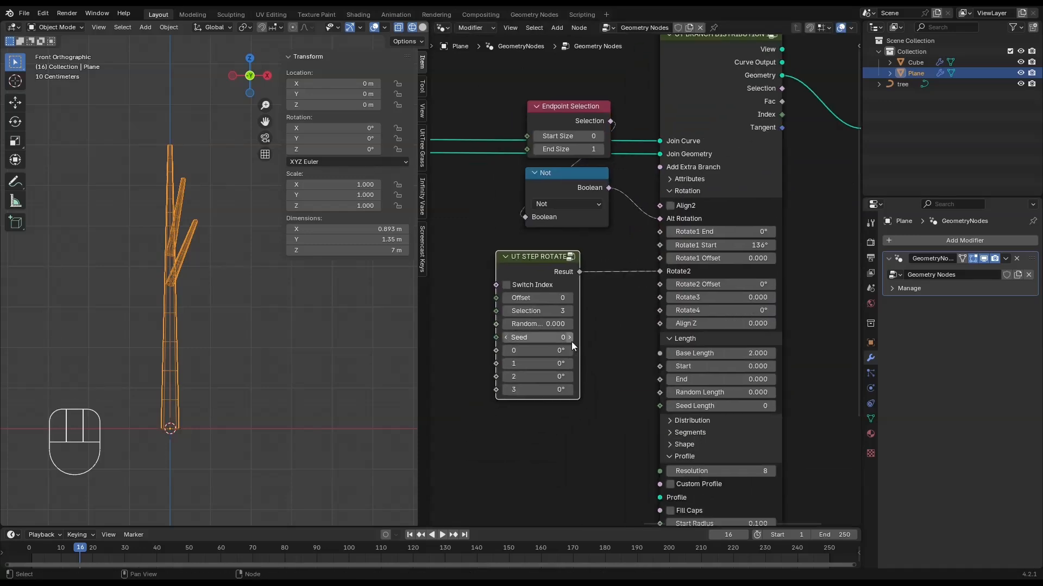
- Set the Step Rotate node's Selection to 4 and its angles 1, 2 and 3 to 180°, 90° and 270°
{"action": "left_click", "coordinate": [569, 313]}
{"action": "left_click", "coordinate": [543, 363]}
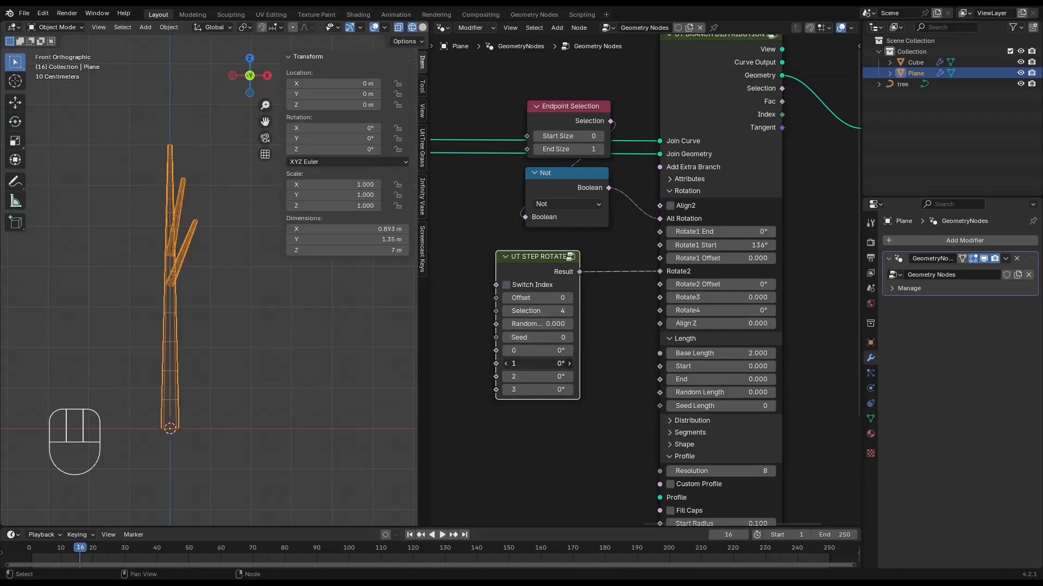
{"action": "type", "text": "180"}
{"action": "key", "text": "Tab"}
{"action": "type", "text": "90"}
{"action": "key", "text": "Tab"}
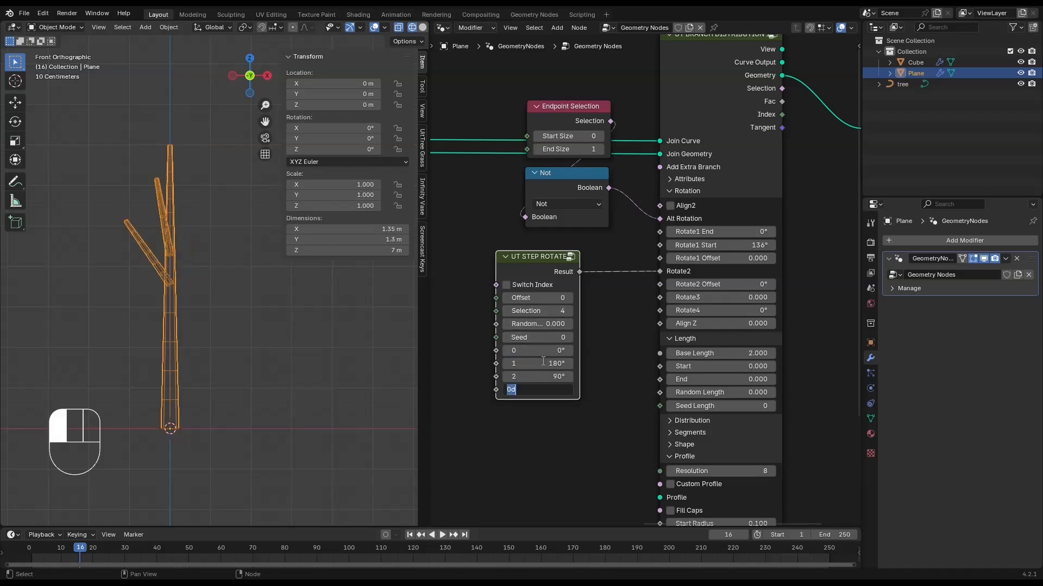
{"action": "type", "text": "270"}
{"action": "key", "text": "Return"}
- Expand the branch node's Distribution settings and set from End to 4, Rotate1 Start to 73.4° and Rotate1 Offset to 0.265
{"action": "middle_click_drag", "start_coordinate": [718, 436], "coordinate": [663, 283]}
{"action": "left_click", "coordinate": [661, 337]}
{"action": "left_click", "coordinate": [697, 287]}
{"action": "left_click", "coordinate": [697, 288]}
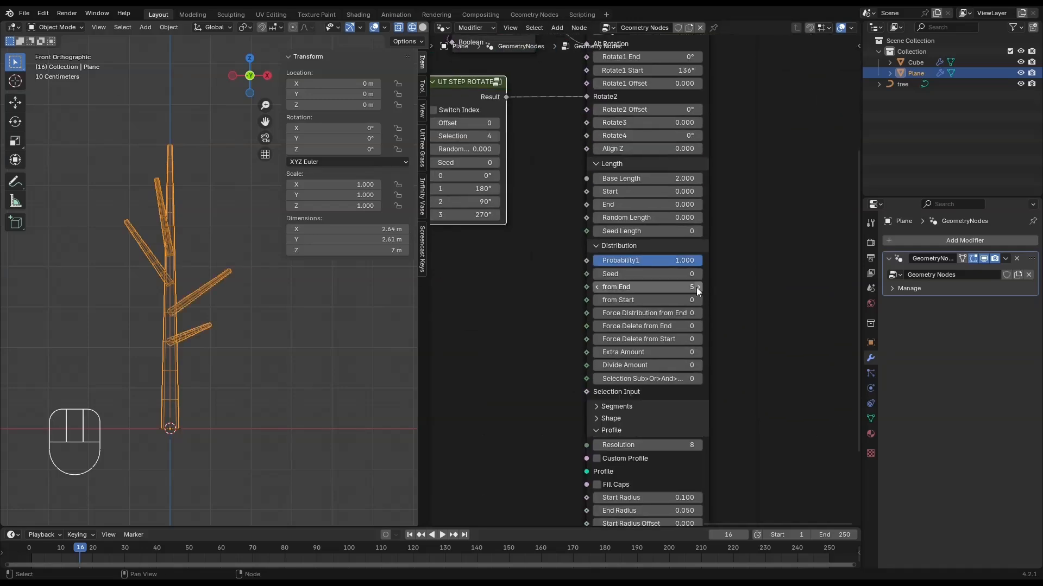
{"action": "left_click", "coordinate": [598, 288]}
{"action": "middle_click_drag", "start_coordinate": [694, 198], "coordinate": [670, 322]}
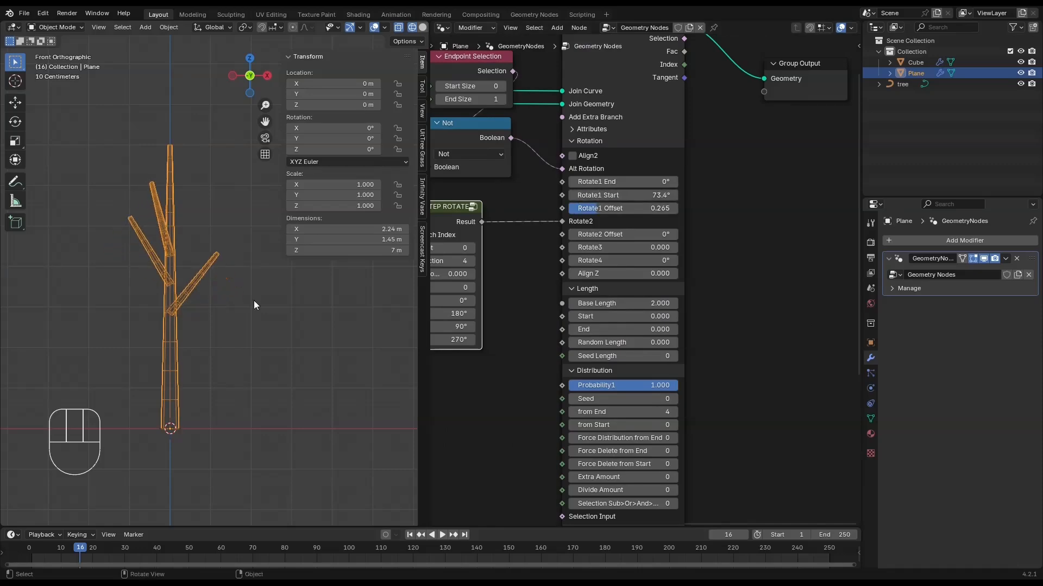
{"action": "middle_click_drag", "start_coordinate": [254, 304], "coordinate": [270, 405]}
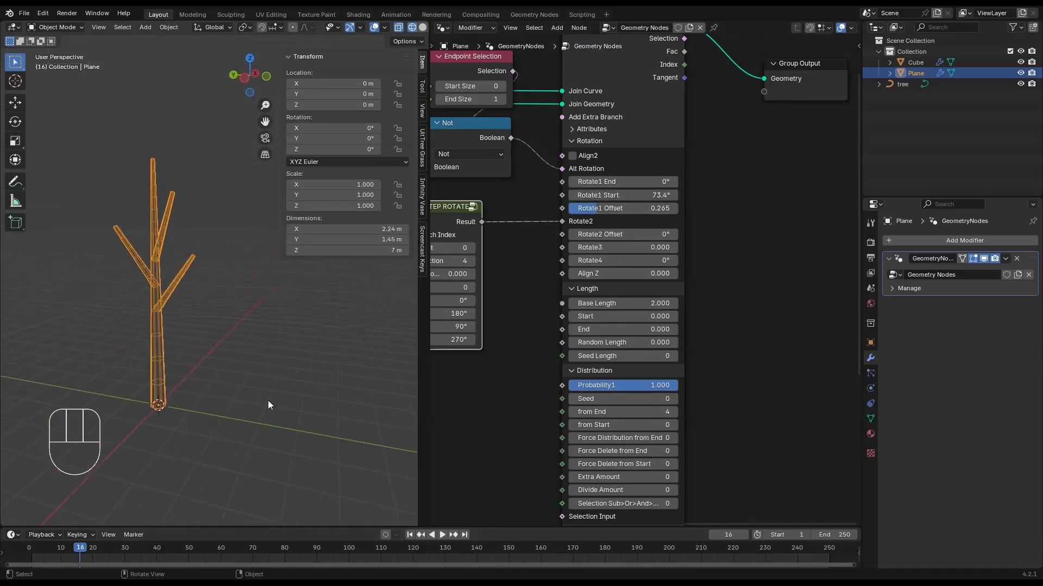
- Set the trunk node's Length Segment to 0.6 m
{"action": "scroll", "coordinate": [467, 394], "scroll_direction": "down", "scroll_amount": 5}
{"action": "middle_click_drag", "start_coordinate": [467, 393], "coordinate": [654, 326]}
{"action": "scroll", "coordinate": [584, 217], "scroll_direction": "up", "scroll_amount": 5}
{"action": "left_click", "coordinate": [578, 257]}
{"action": "type", "text": ".2"}
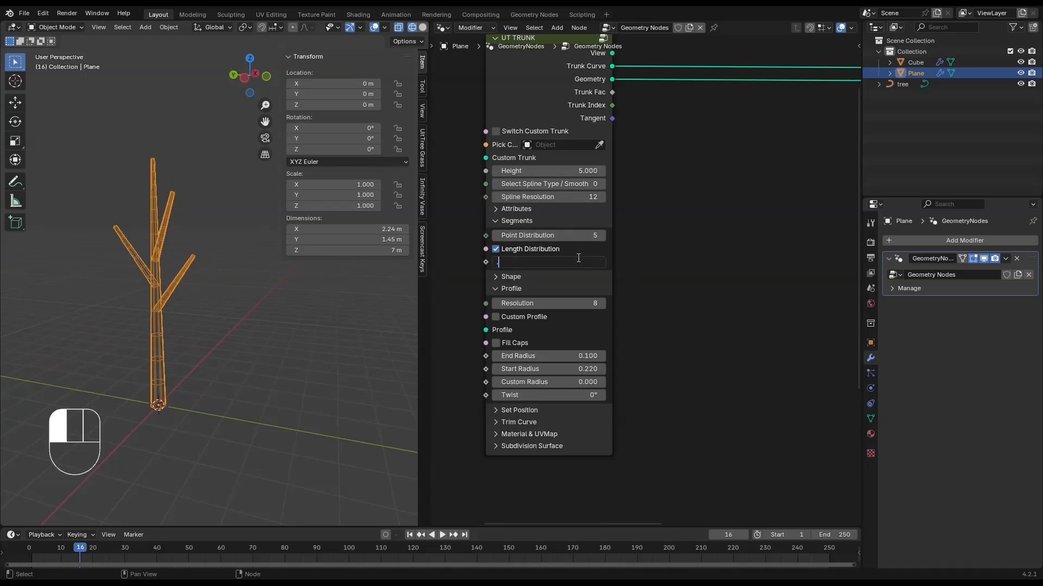
{"action": "type", "text": "6"}
{"action": "key", "text": "Return"}
- Set the branch node's from End to 5 and compare the tree with the other trees from the front
{"action": "scroll", "coordinate": [634, 252], "scroll_direction": "down", "scroll_amount": 8}
{"action": "scroll", "coordinate": [831, 293], "scroll_direction": "up", "scroll_amount": 8}
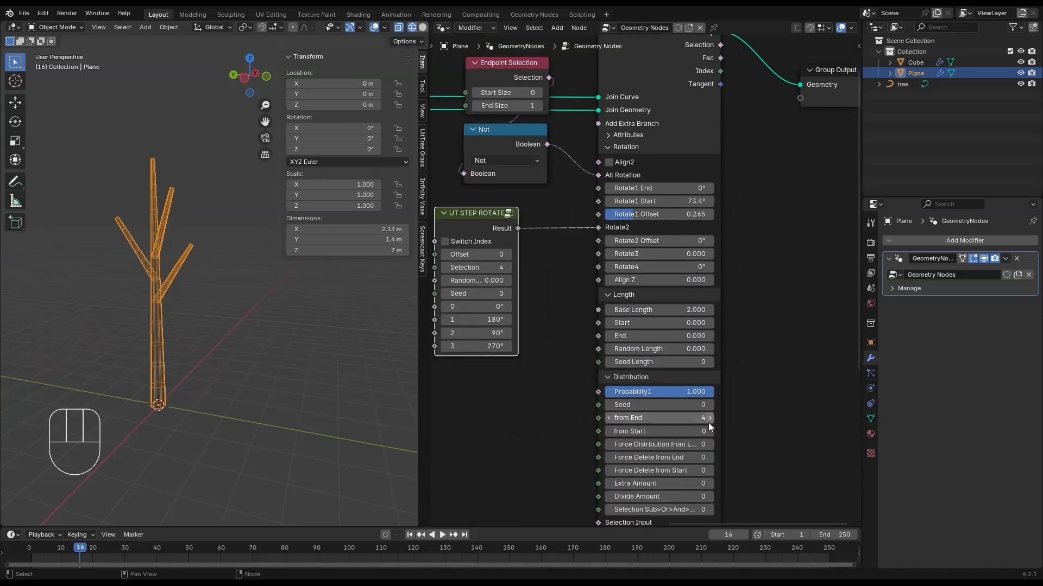
{"action": "left_click", "coordinate": [709, 418]}
{"action": "middle_click_drag", "start_coordinate": [160, 339], "coordinate": [237, 341]}
{"action": "key", "text": "grave"}
{"action": "left_click", "coordinate": [270, 323]}
{"action": "key", "text": "grave"}
{"action": "left_click", "coordinate": [192, 315]}
{"action": "scroll", "coordinate": [168, 310], "scroll_direction": "down", "scroll_amount": 7}
- Set the trunk node's Height to 6 and inspect the taller tree up close
{"action": "middle_click_drag", "start_coordinate": [543, 323], "coordinate": [858, 305]}
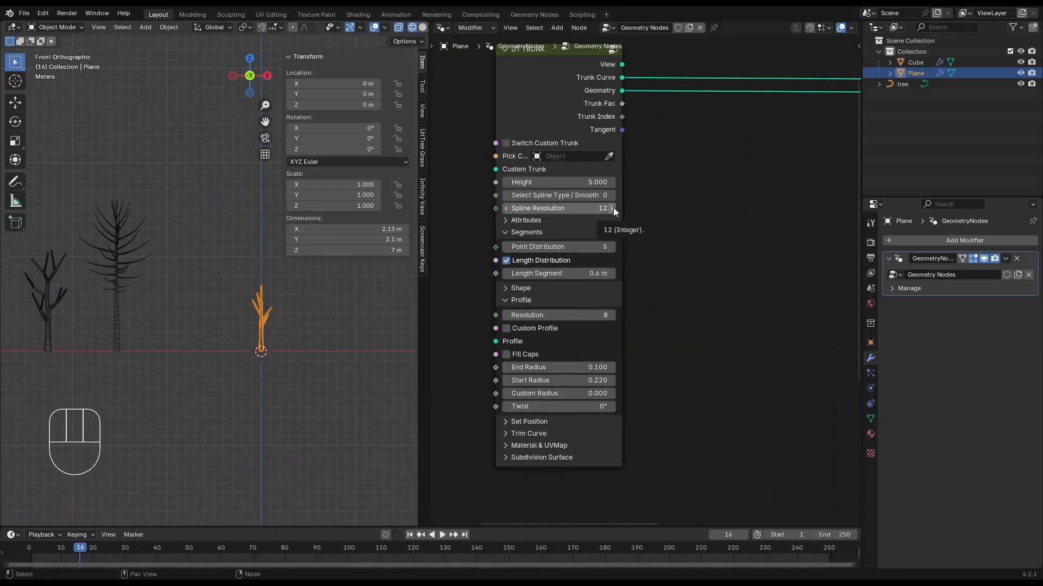
{"action": "mouse_move", "coordinate": [586, 182]}
{"action": "left_mouse_down"}
{"action": "mouse_move", "coordinate": [603, 182]}
{"action": "mouse_move", "coordinate": [588, 181]}
{"action": "left_mouse_up"}
{"action": "middle_click_drag", "start_coordinate": [112, 360], "coordinate": [152, 352], "text": "shift"}
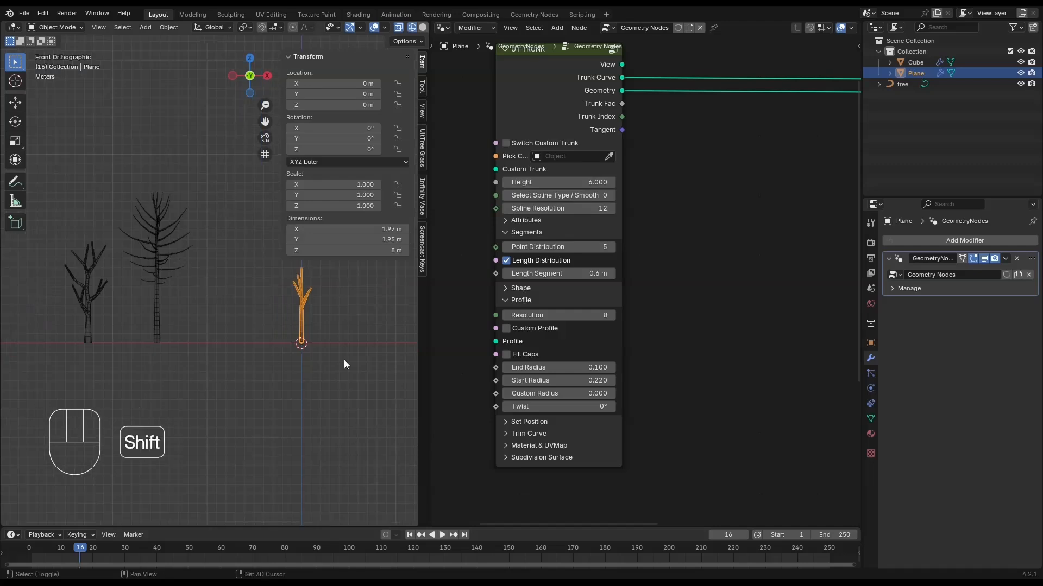
{"action": "scroll", "coordinate": [239, 375], "scroll_direction": "up", "scroll_amount": 5}
{"action": "middle_click_drag", "start_coordinate": [242, 369], "coordinate": [121, 389], "text": "shift"}
- Set the branch node's from End to 6 and its Length Start to 0.69
{"action": "scroll", "coordinate": [673, 298], "scroll_direction": "down", "scroll_amount": 5}
{"action": "middle_click_drag", "start_coordinate": [787, 325], "coordinate": [445, 299]}
{"action": "scroll", "coordinate": [565, 348], "scroll_direction": "up", "scroll_amount": 2}
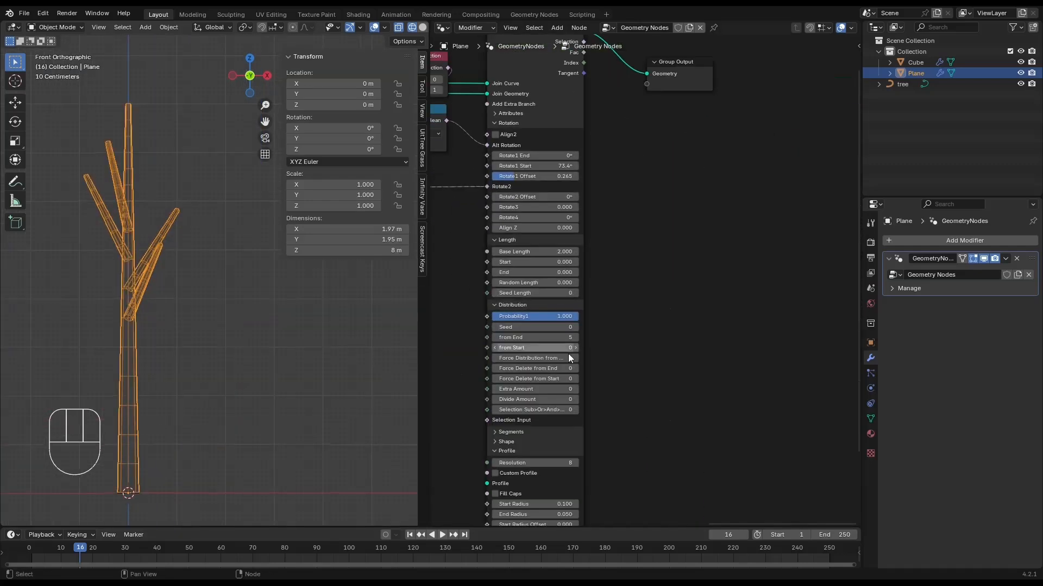
{"action": "left_click", "coordinate": [576, 338]}
{"action": "scroll", "coordinate": [559, 320], "scroll_direction": "up", "scroll_amount": 1}
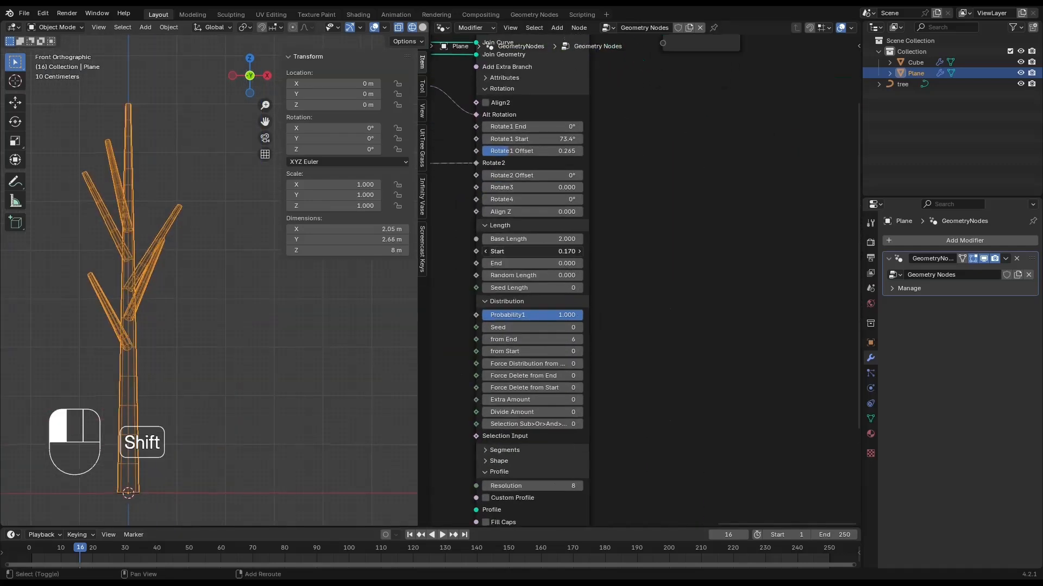
{"action": "left_click_drag", "start_coordinate": [532, 251], "coordinate": [560, 251], "text": "shift"}
- Move the Group Output node away and place a duplicate of the branch distribution node in front of it
{"action": "left_click", "coordinate": [652, 244]}
{"action": "key", "text": "g"}
{"action": "left_click", "coordinate": [793, 258]}
{"action": "scroll", "coordinate": [660, 282], "scroll_direction": "down", "scroll_amount": 4}
{"action": "left_click", "coordinate": [546, 232]}
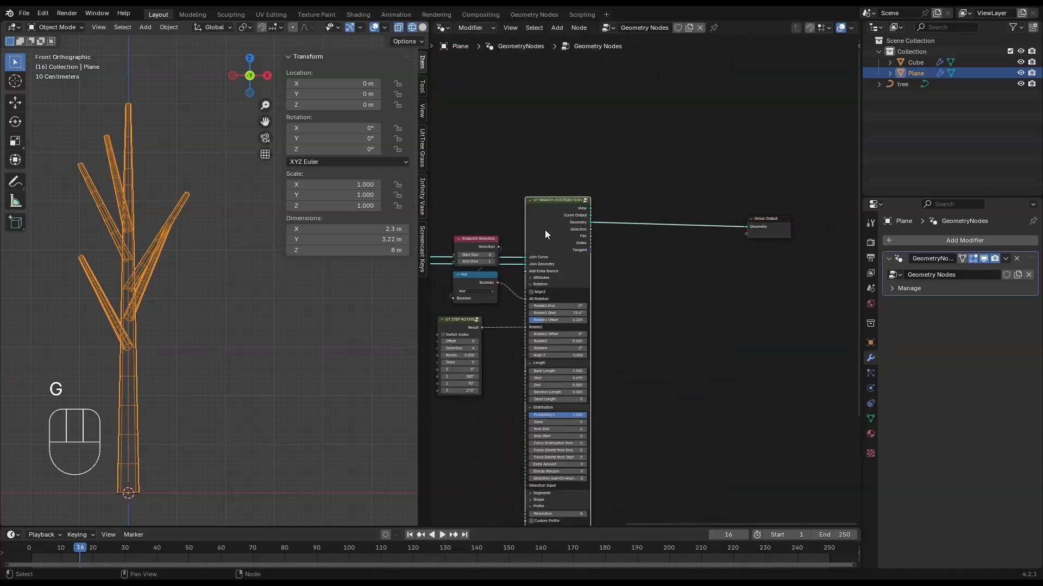
{"action": "key", "text": "shift+d"}
{"action": "left_click", "coordinate": [654, 276]}
{"action": "scroll", "coordinate": [706, 261], "scroll_direction": "up", "scroll_amount": 2}
- Connect the first branch node's Curve Output and Geometry to the duplicate's Join Curve and Join Geometry, with the duplicate feeding the Group Output
{"action": "left_click_drag", "start_coordinate": [699, 265], "coordinate": [747, 226]}
{"action": "key", "text": "g"}
{"action": "left_click", "coordinate": [491, 206]}
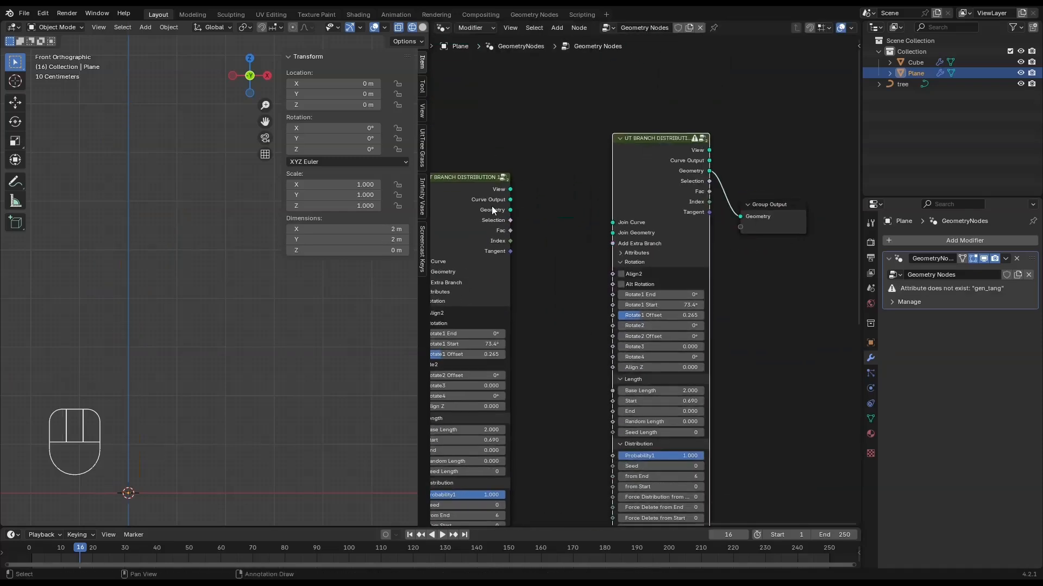
{"action": "left_click_drag", "start_coordinate": [561, 235], "coordinate": [603, 234]}
{"action": "left_click_drag", "start_coordinate": [508, 201], "coordinate": [509, 200]}
{"action": "scroll", "coordinate": [592, 315], "scroll_direction": "down", "scroll_amount": 5}
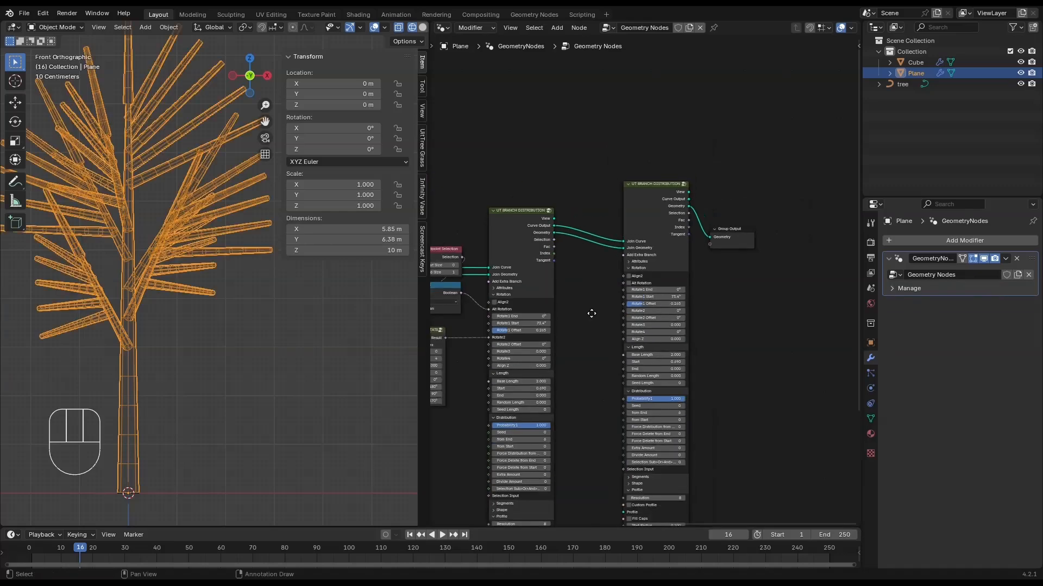
- Move the second branch node and the Group Output together farther away from the first branch node
{"action": "middle_click_drag", "start_coordinate": [591, 314], "coordinate": [545, 307]}
{"action": "left_click_drag", "start_coordinate": [725, 266], "coordinate": [589, 134]}
{"action": "key", "text": "g"}
{"action": "left_click", "coordinate": [687, 134]}
- Set the second branch node's Start Radius to 0.05 and End Radius to 0.01
{"action": "middle_click_drag", "start_coordinate": [664, 434], "coordinate": [589, 331]}
{"action": "scroll", "coordinate": [589, 352], "scroll_direction": "up", "scroll_amount": 10}
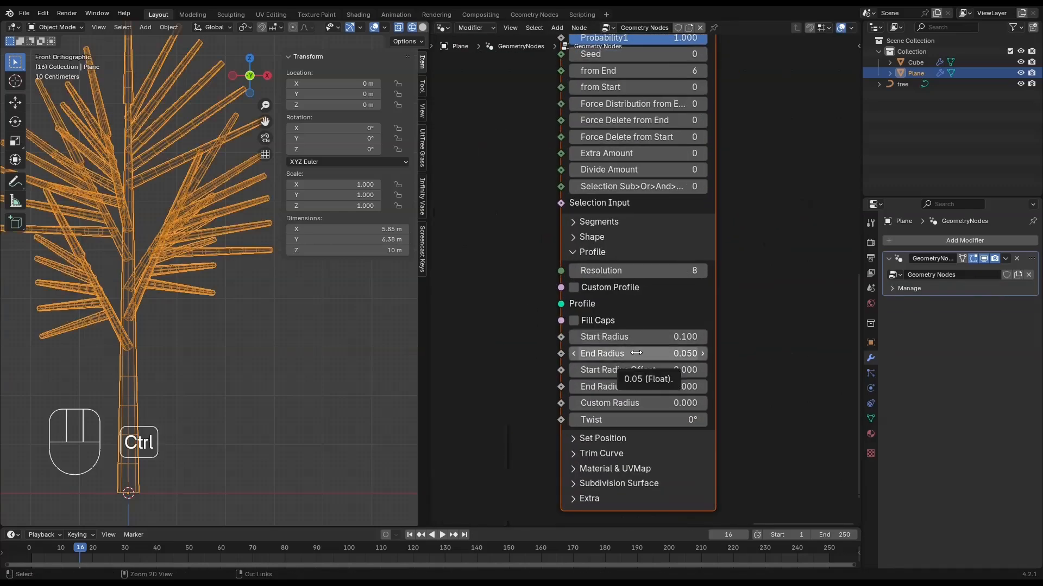
{"action": "key", "text": "ctrl+c"}
{"action": "key", "text": "ctrl+v"}
{"action": "type", "text": "0.01"}
{"action": "key", "text": "Return"}
- Set the second branch node's Base Length to 1
{"action": "middle_click_drag", "start_coordinate": [646, 234], "coordinate": [637, 433]}
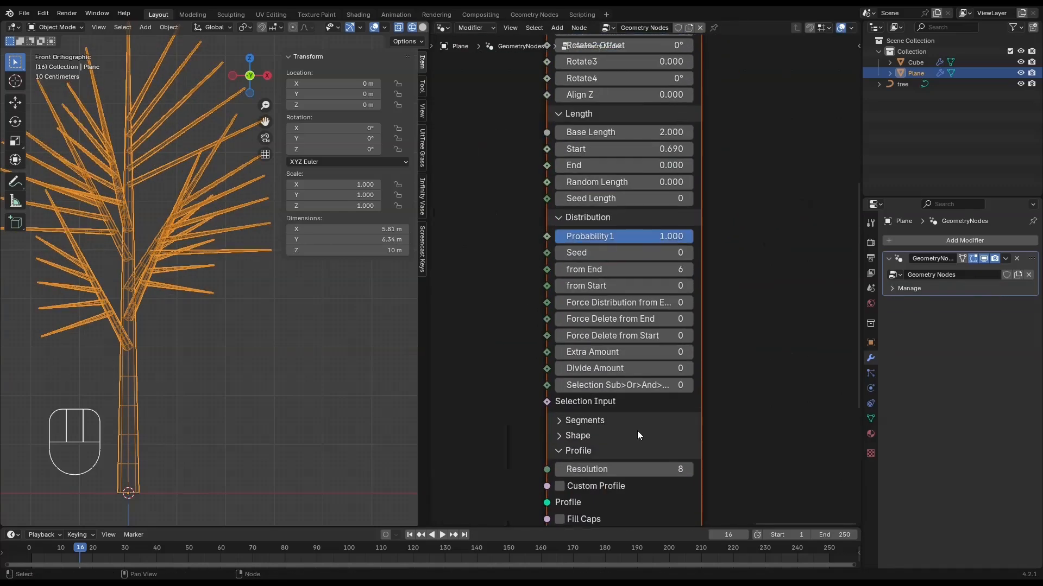
{"action": "middle_click_drag", "start_coordinate": [639, 166], "coordinate": [631, 273]}
{"action": "left_click", "coordinate": [631, 241]}
{"action": "type", "text": "1"}
{"action": "key", "text": "Return"}
- Hide the viewport's transform sidebar, switch to solid shading and inspect the tree in perspective
{"action": "key", "text": "n"}
{"action": "scroll", "coordinate": [174, 279], "scroll_direction": "up", "scroll_amount": 1}
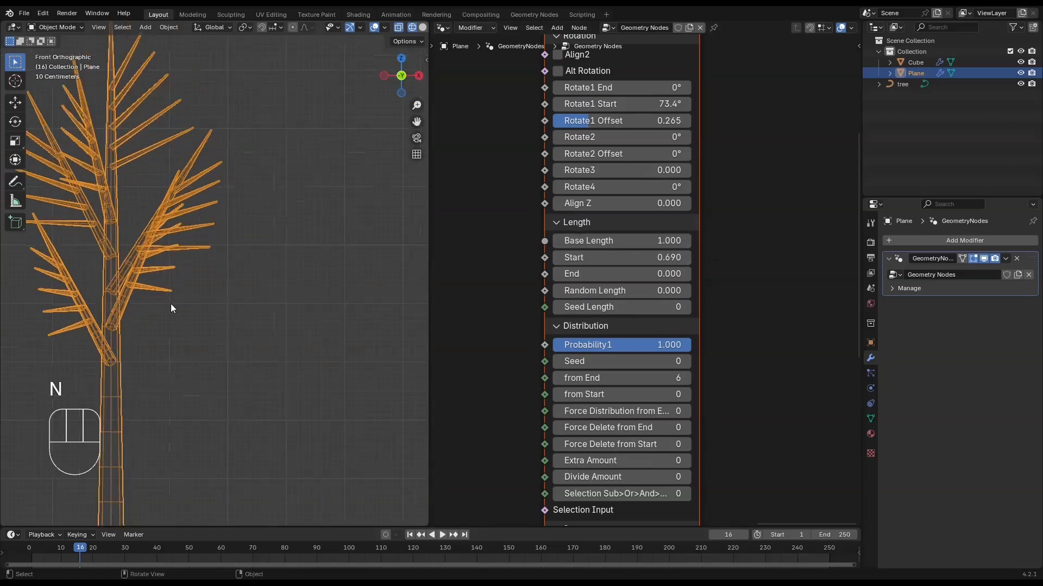
{"action": "mouse_move", "coordinate": [180, 315]}
{"action": "middle_mouse_down", "text": "shift"}
{"action": "mouse_move", "coordinate": [291, 413]}
{"action": "mouse_move", "coordinate": [279, 287]}
{"action": "middle_mouse_up", "text": "shift"}
{"action": "key", "text": "z"}
{"action": "left_click", "coordinate": [288, 339]}
{"action": "middle_click_drag", "start_coordinate": [215, 312], "coordinate": [350, 314]}
- Expand the first branch node's Segments settings, enable Length Distribution and set the Length Segment to 0.3 m
{"action": "scroll", "coordinate": [597, 288], "scroll_direction": "down", "scroll_amount": 2}
{"action": "middle_click_drag", "start_coordinate": [576, 293], "coordinate": [847, 302]}
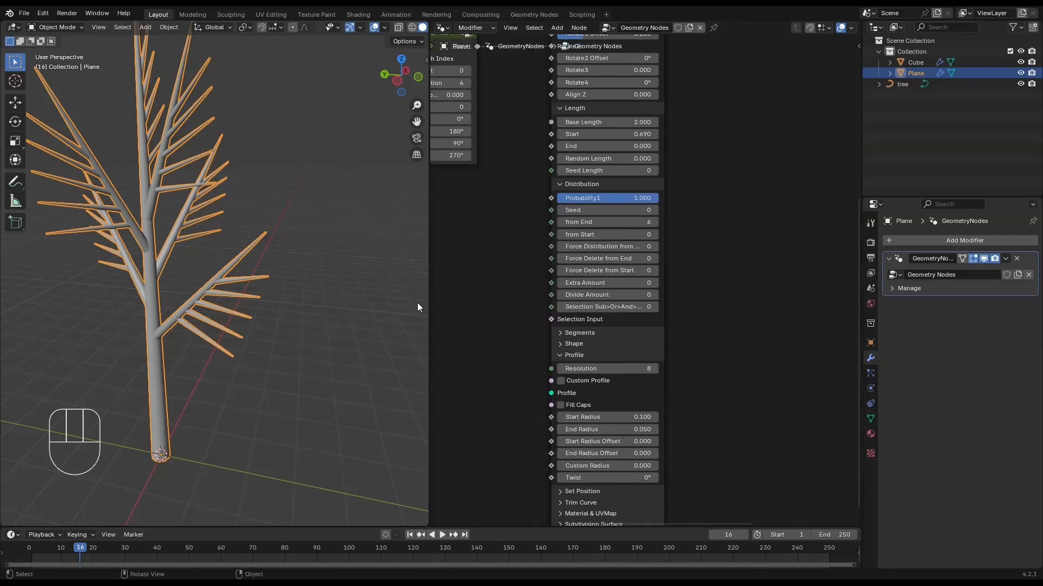
{"action": "scroll", "coordinate": [631, 394], "scroll_direction": "up", "scroll_amount": 1}
{"action": "middle_click_drag", "start_coordinate": [631, 393], "coordinate": [642, 292]}
{"action": "left_click", "coordinate": [623, 229]}
{"action": "scroll", "coordinate": [489, 266], "scroll_direction": "down", "scroll_amount": 6}
{"action": "middle_click_drag", "start_coordinate": [489, 266], "coordinate": [614, 381]}
{"action": "scroll", "coordinate": [540, 342], "scroll_direction": "down", "scroll_amount": 1}
{"action": "middle_click_drag", "start_coordinate": [540, 341], "coordinate": [521, 258]}
{"action": "scroll", "coordinate": [652, 285], "scroll_direction": "up", "scroll_amount": 3}
{"action": "left_click", "coordinate": [781, 339]}
{"action": "scroll", "coordinate": [781, 339], "scroll_direction": "down", "scroll_amount": 3}
{"action": "middle_click_drag", "start_coordinate": [750, 332], "coordinate": [440, 343]}
{"action": "scroll", "coordinate": [629, 317], "scroll_direction": "up", "scroll_amount": 5}
{"action": "middle_click_drag", "start_coordinate": [217, 304], "coordinate": [217, 292]}
{"action": "scroll", "coordinate": [206, 294], "scroll_direction": "up", "scroll_amount": 3}
{"action": "scroll", "coordinate": [560, 327], "scroll_direction": "down", "scroll_amount": 3}
- Duplicate the UT Step Rotate node beside the second branch node and connect its Result to that node's Rotate2
{"action": "middle_click_drag", "start_coordinate": [512, 141], "coordinate": [856, 268]}
{"action": "middle_click_drag", "start_coordinate": [611, 254], "coordinate": [432, 297]}
{"action": "key", "text": "shift+d"}
{"action": "key", "text": "ctrl+z"}
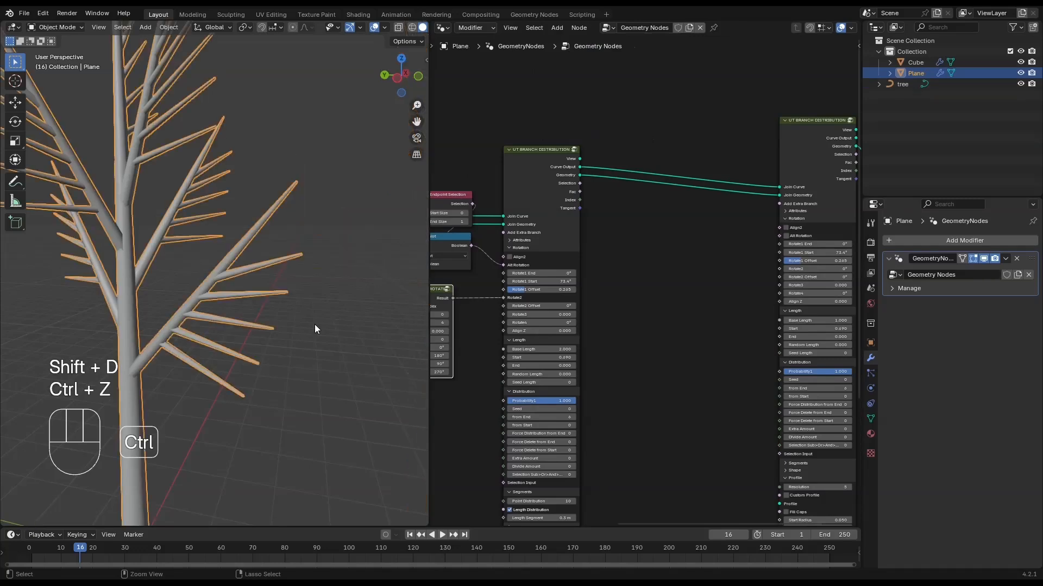
{"action": "key", "text": "shift+d"}
{"action": "left_click", "coordinate": [761, 275]}
{"action": "middle_click_drag", "start_coordinate": [786, 286], "coordinate": [575, 234]}
{"action": "scroll", "coordinate": [575, 234], "scroll_direction": "up", "scroll_amount": 5}
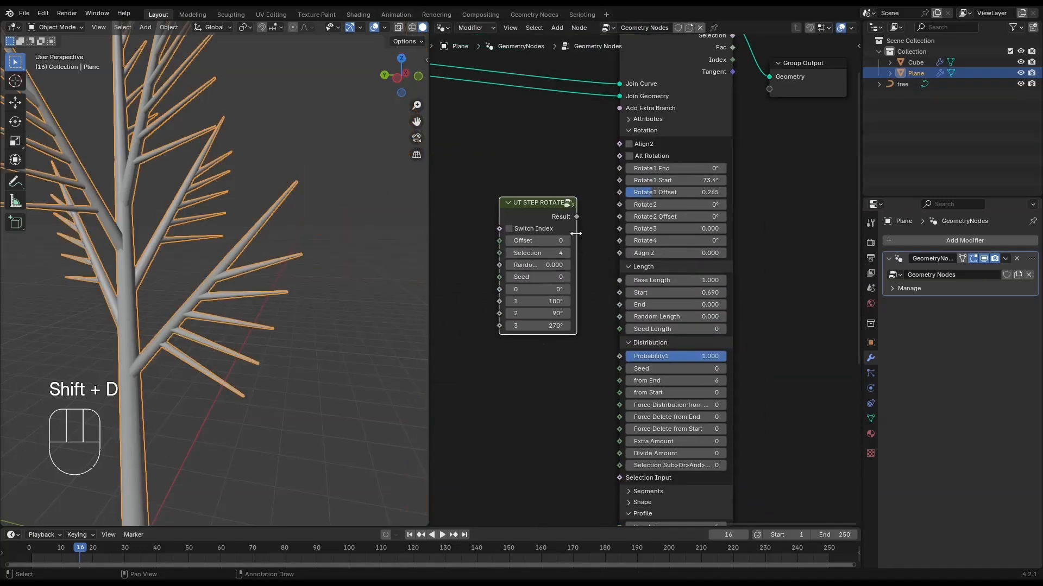
{"action": "left_click_drag", "start_coordinate": [623, 202], "coordinate": [621, 204]}
- Set the second branch node's Rotate1 Start to 58.9° and Rotate1 Offset to 0.708, and inspect the tree from the front
{"action": "middle_click_drag", "start_coordinate": [210, 336], "coordinate": [236, 315]}
{"action": "scroll", "coordinate": [654, 192], "scroll_direction": "up", "scroll_amount": 2}
{"action": "middle_click_drag", "start_coordinate": [653, 191], "coordinate": [612, 240]}
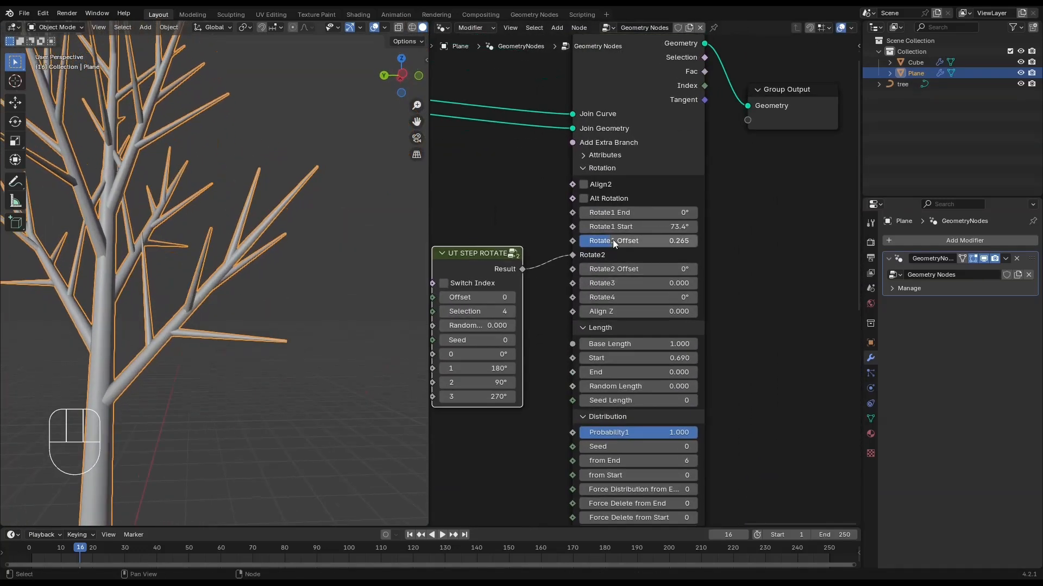
{"action": "left_click_drag", "start_coordinate": [612, 239], "coordinate": [656, 232]}
{"action": "key", "text": "ctrl+z"}
{"action": "scroll", "coordinate": [174, 313], "scroll_direction": "down", "scroll_amount": 3}
{"action": "middle_click_drag", "start_coordinate": [152, 314], "coordinate": [231, 324]}
{"action": "middle_click_drag", "start_coordinate": [231, 324], "coordinate": [306, 363]}
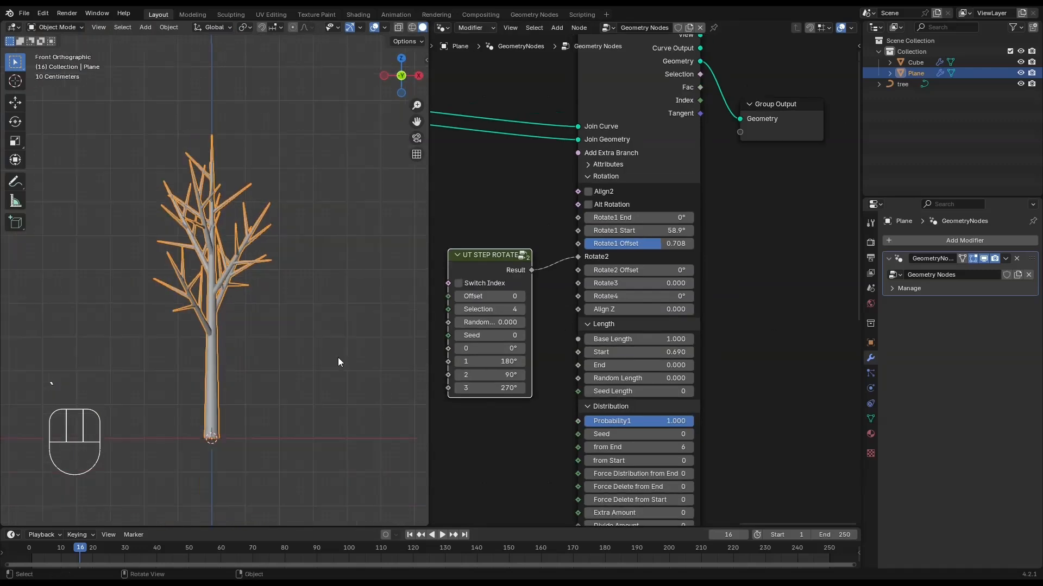
{"action": "scroll", "coordinate": [338, 358], "scroll_direction": "down", "scroll_amount": 2}
- Expand the trunk node's Shape settings and set the X and Y Noise Strength to 2.23
{"action": "scroll", "coordinate": [457, 331], "scroll_direction": "down", "scroll_amount": 4}
{"action": "middle_click_drag", "start_coordinate": [456, 332], "coordinate": [858, 146]}
{"action": "scroll", "coordinate": [578, 314], "scroll_direction": "down", "scroll_amount": 3}
{"action": "middle_click_drag", "start_coordinate": [510, 306], "coordinate": [701, 347]}
{"action": "scroll", "coordinate": [701, 345], "scroll_direction": "up", "scroll_amount": 5}
{"action": "middle_click_drag", "start_coordinate": [702, 297], "coordinate": [705, 257]}
{"action": "left_click", "coordinate": [633, 216]}
{"action": "scroll", "coordinate": [275, 321], "scroll_direction": "up", "scroll_amount": 2}
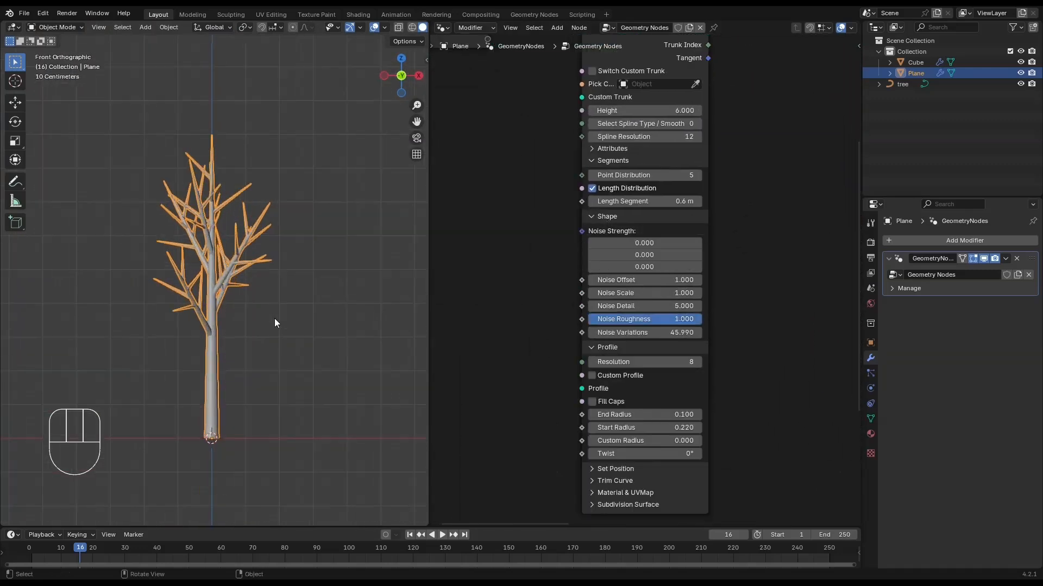
{"action": "scroll", "coordinate": [271, 321], "scroll_direction": "up", "scroll_amount": 2}
{"action": "middle_click_drag", "start_coordinate": [260, 337], "coordinate": [255, 306], "text": "shift"}
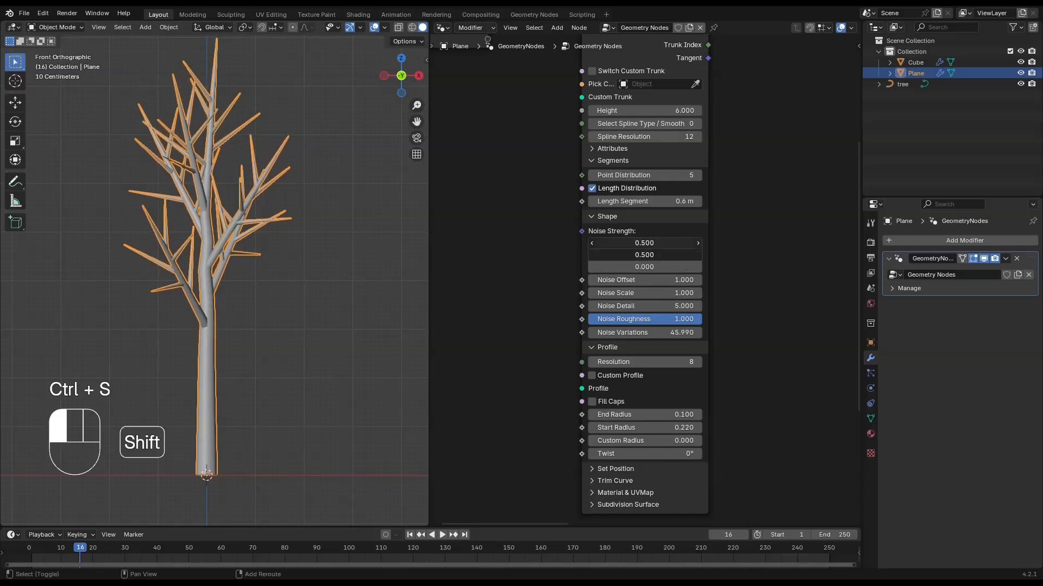
{"action": "left_click_drag", "start_coordinate": [644, 249], "coordinate": [701, 248], "text": "shift"}
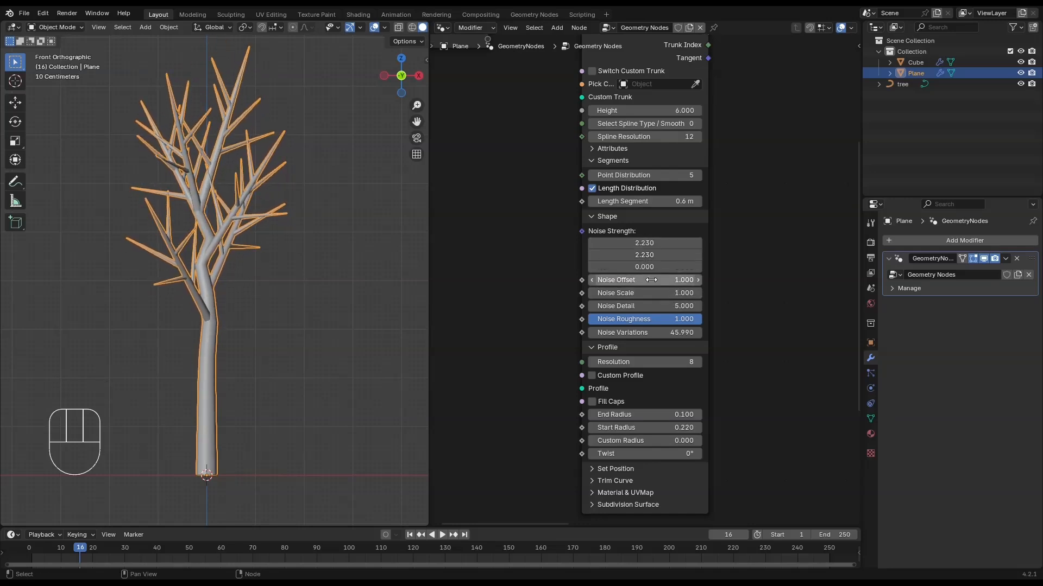
- Set the trunk's Noise Offset to 0, Noise Scale to 0.5 and Noise Variations to 47.27
{"action": "left_click_drag", "start_coordinate": [651, 281], "coordinate": [597, 281]}
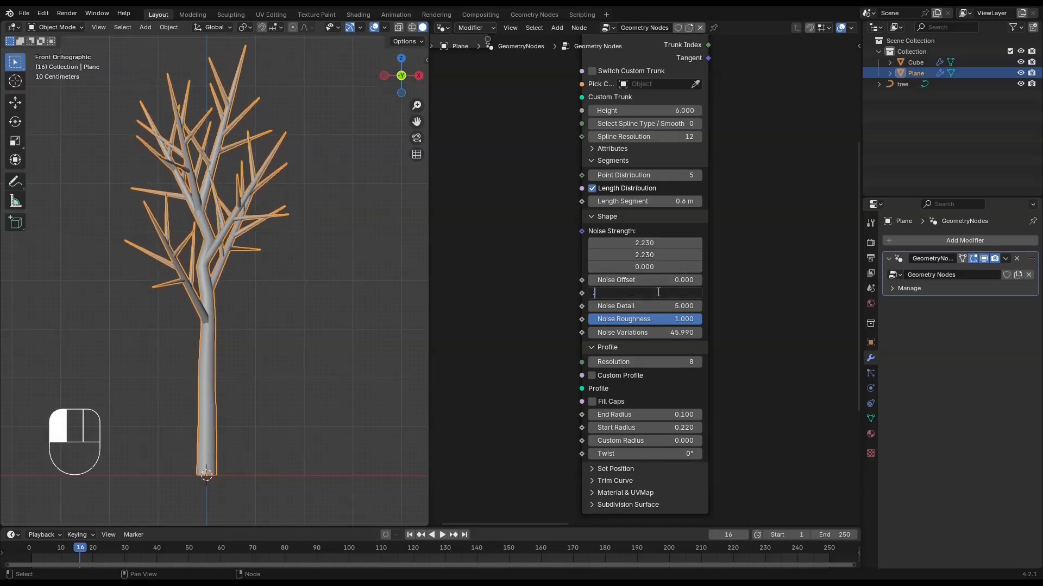
{"action": "type", "text": ".5"}
{"action": "key", "text": "Return"}
{"action": "left_click_drag", "start_coordinate": [647, 334], "coordinate": [661, 334], "text": "shift"}
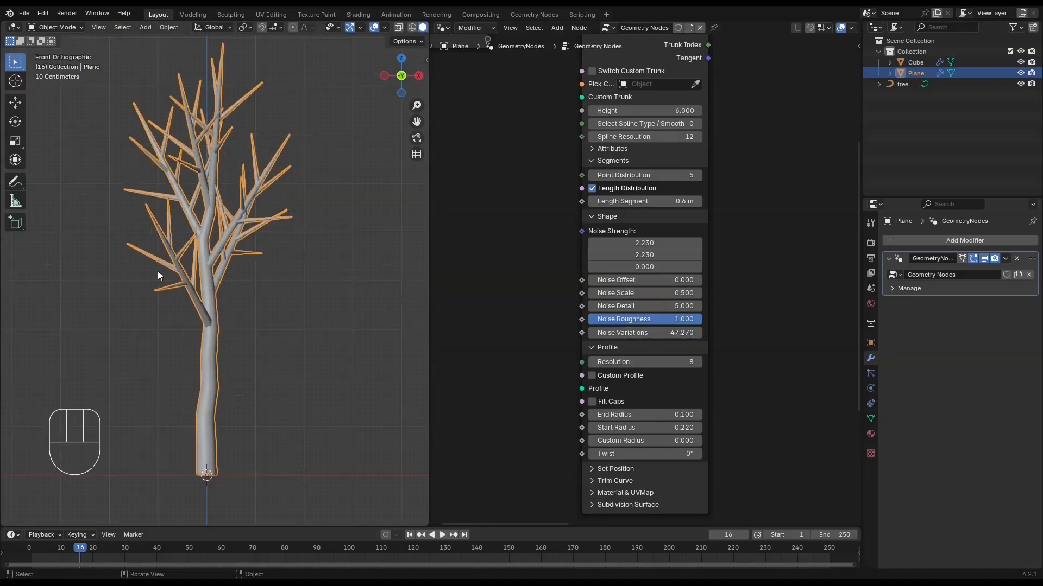
{"action": "middle_click_drag", "start_coordinate": [158, 271], "coordinate": [353, 263]}
- Change the trunk node's Length Segment to 0.7 m and look around the tree
{"action": "scroll", "coordinate": [630, 242], "scroll_direction": "down", "scroll_amount": 1}
{"action": "middle_click_drag", "start_coordinate": [630, 241], "coordinate": [562, 344]}
{"action": "left_click", "coordinate": [588, 310]}
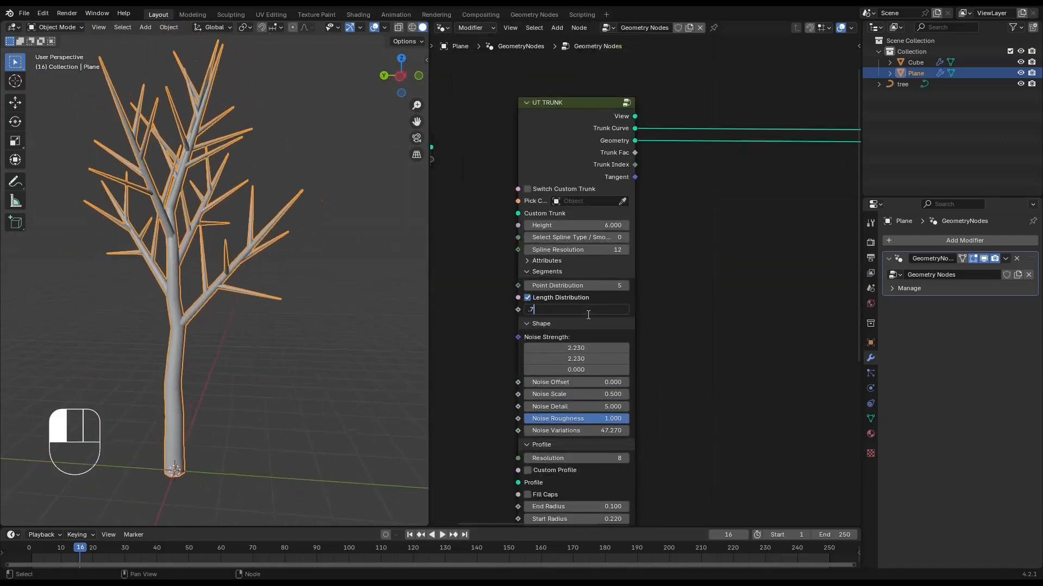
{"action": "type", "text": ".7"}
{"action": "key", "text": "Return"}
{"action": "middle_click_drag", "start_coordinate": [179, 266], "coordinate": [326, 285]}
- Set the first branch node's Rotate1 Offset to 0.968 and Rotate1 Start to 52.3°, checking the branch angles around the tree
{"action": "scroll", "coordinate": [651, 244], "scroll_direction": "down", "scroll_amount": 1}
{"action": "middle_click_drag", "start_coordinate": [696, 249], "coordinate": [826, 295]}
{"action": "scroll", "coordinate": [826, 295], "scroll_direction": "up", "scroll_amount": 1}
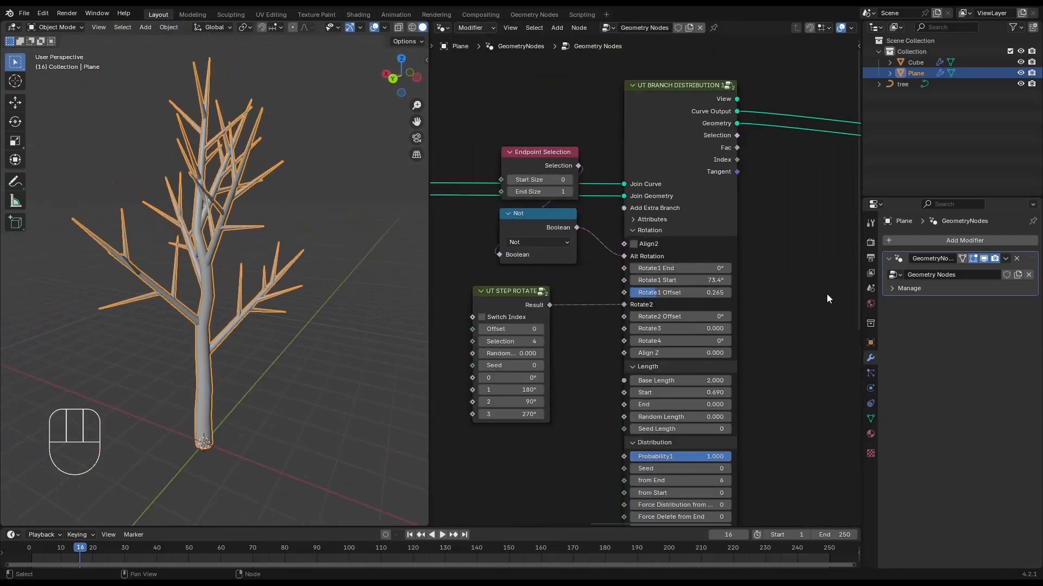
{"action": "scroll", "coordinate": [647, 282], "scroll_direction": "up", "scroll_amount": 3}
{"action": "left_click_drag", "start_coordinate": [654, 295], "coordinate": [681, 280]}
{"action": "middle_click_drag", "start_coordinate": [155, 293], "coordinate": [272, 296]}
{"action": "left_click_drag", "start_coordinate": [697, 296], "coordinate": [738, 295]}
{"action": "middle_click_drag", "start_coordinate": [324, 314], "coordinate": [179, 325]}
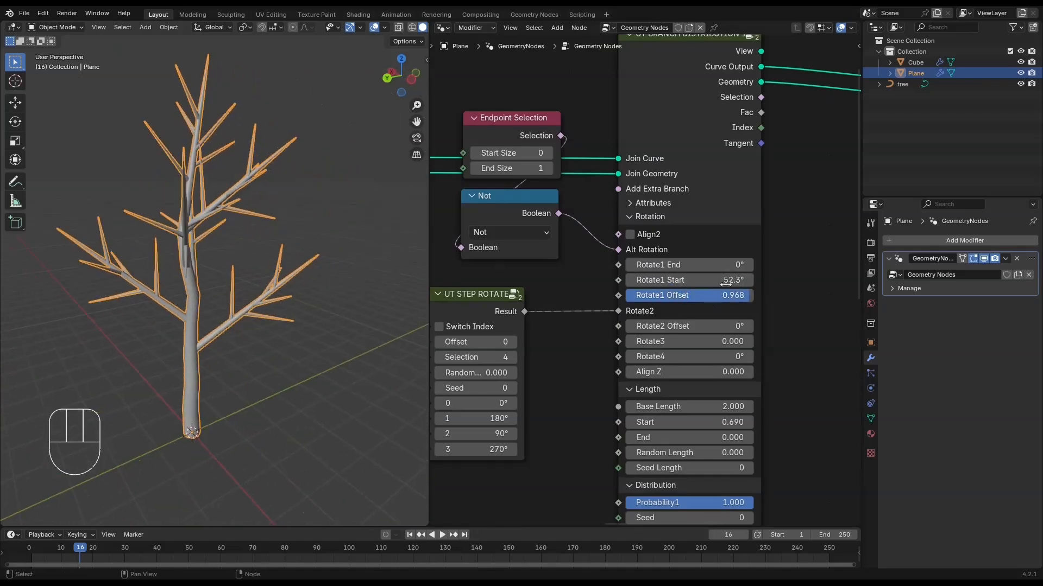
- Lower the first branch node's Rotate1 Start to 38.3° and mute the link from the Not node to Alt Rotation
{"action": "left_click_drag", "start_coordinate": [725, 281], "coordinate": [711, 280]}
{"action": "middle_click_drag", "start_coordinate": [326, 313], "coordinate": [402, 317]}
{"action": "right_click_drag", "start_coordinate": [602, 230], "coordinate": [582, 266], "text": "ctrl+alt"}
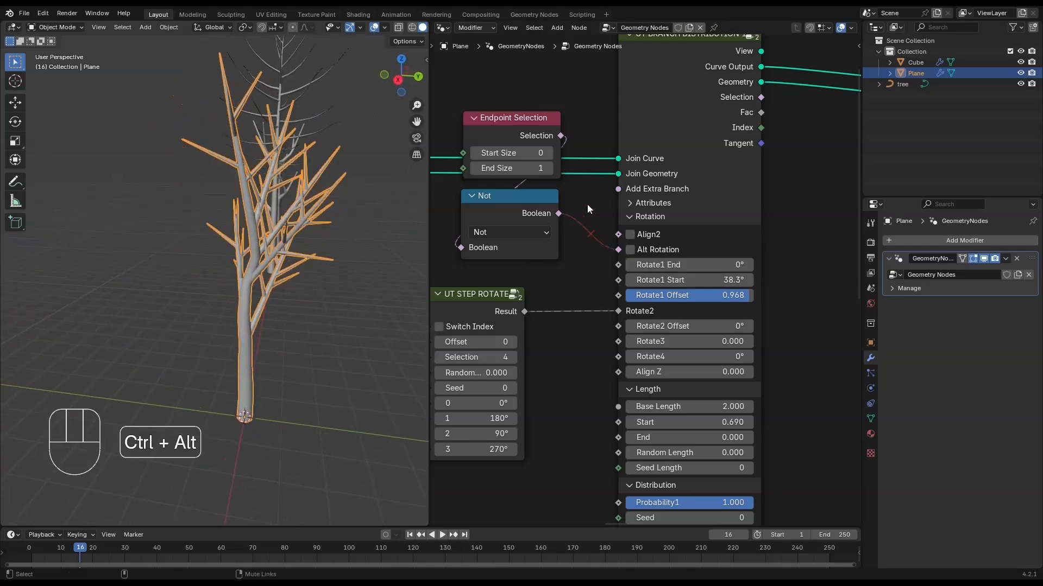
- Move the UT STEP ROTATE node beside the first branch node and compare the tree with the Alt Rotation link active and muted
{"action": "right_click_drag", "start_coordinate": [588, 205], "coordinate": [572, 275], "text": "ctrl+alt"}
{"action": "left_click_drag", "start_coordinate": [491, 293], "coordinate": [535, 298]}
{"action": "middle_click_drag", "start_coordinate": [260, 284], "coordinate": [348, 280]}
{"action": "right_click_drag", "start_coordinate": [593, 217], "coordinate": [589, 261], "text": "ctrl+alt"}
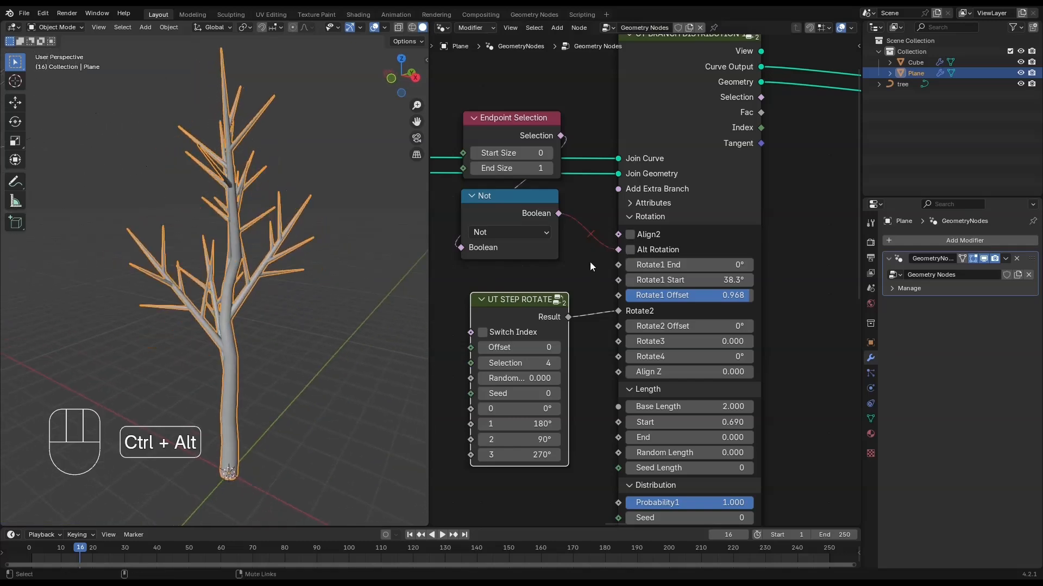
- Test the first branch node's Alt Rotation option on and off, and unmute the link from the Not node
{"action": "left_click", "coordinate": [670, 252]}
{"action": "left_click", "coordinate": [669, 252]}
{"action": "middle_click_drag", "start_coordinate": [144, 320], "coordinate": [48, 312]}
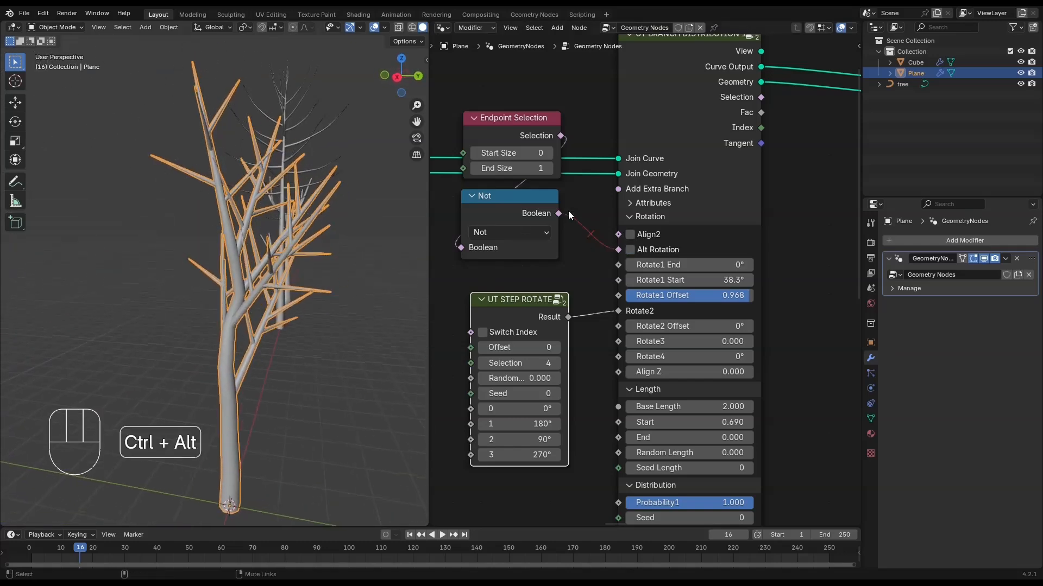
{"action": "right_click_drag", "start_coordinate": [570, 216], "coordinate": [561, 249], "text": "ctrl+alt"}
{"action": "middle_click_drag", "start_coordinate": [326, 300], "coordinate": [435, 293]}
- Move the second branch node, its step rotate node and the Group Output to make room after the first branch node
{"action": "scroll", "coordinate": [625, 269], "scroll_direction": "down", "scroll_amount": 5}
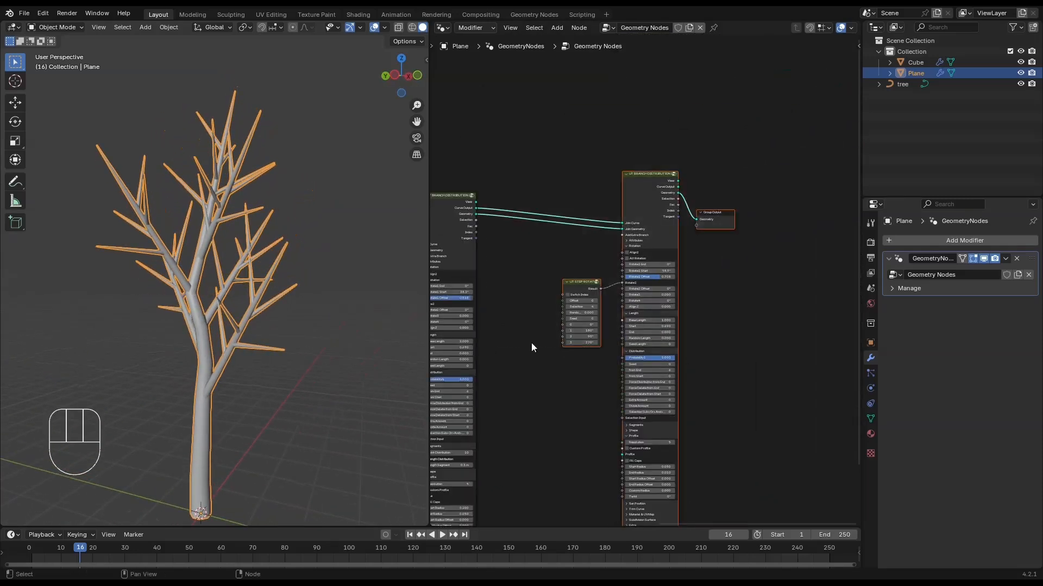
{"action": "key", "text": "g"}
{"action": "left_click", "coordinate": [631, 380]}
- Set the first branch node's Start Radius Offset to 0.5 in its profile settings
{"action": "middle_click_drag", "start_coordinate": [497, 428], "coordinate": [705, 207]}
{"action": "scroll", "coordinate": [704, 206], "scroll_direction": "up", "scroll_amount": 4}
{"action": "scroll", "coordinate": [179, 426], "scroll_direction": "up", "scroll_amount": 4}
{"action": "scroll", "coordinate": [707, 382], "scroll_direction": "up", "scroll_amount": 8}
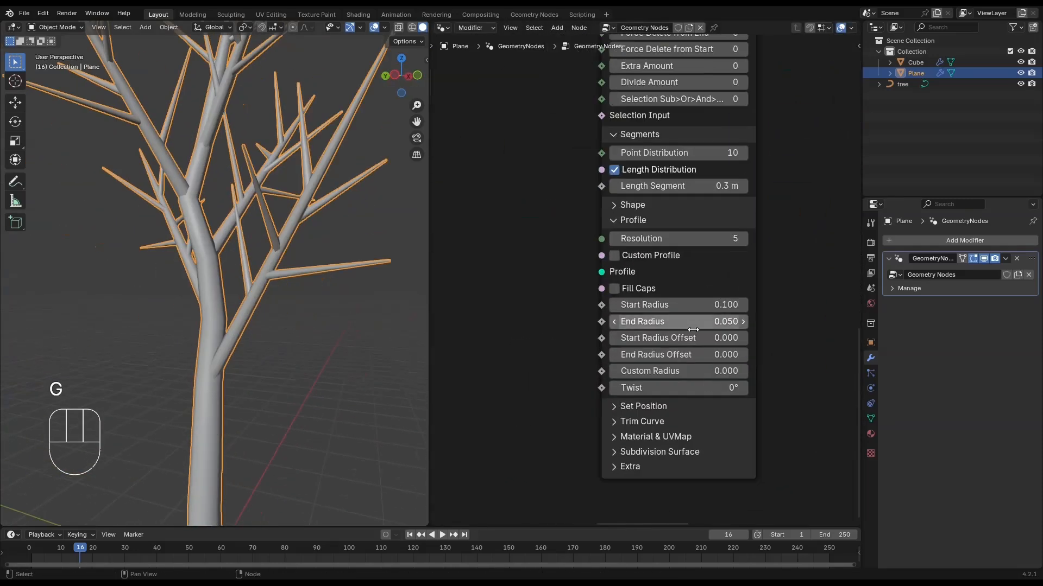
{"action": "type", "text": "1"}
{"action": "key", "text": "Return"}
{"action": "left_click", "coordinate": [698, 343]}
{"action": "type", "text": "."}
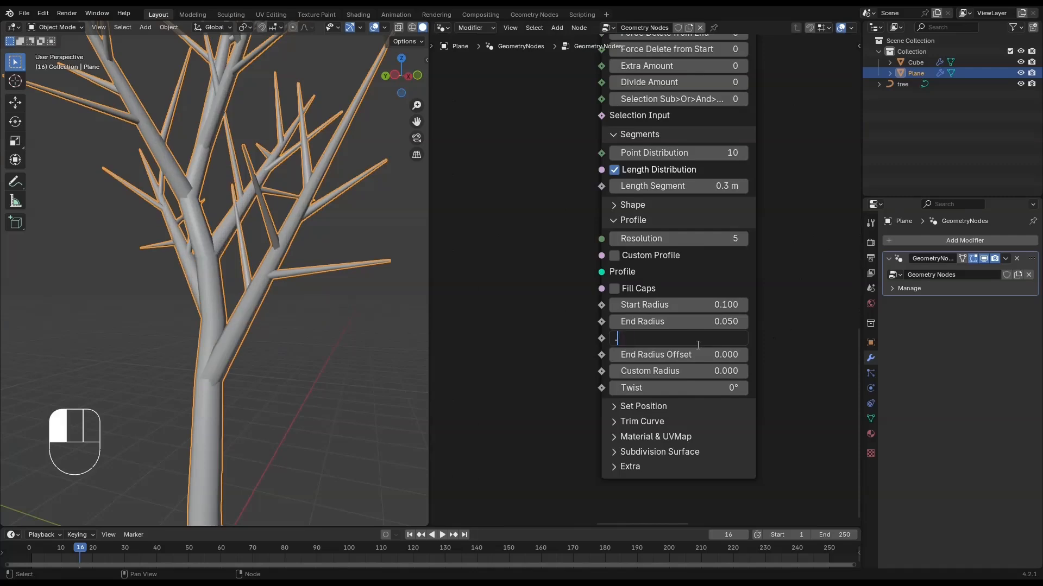
{"action": "type", "text": "5"}
{"action": "key", "text": "Return"}
{"action": "middle_click_drag", "start_coordinate": [766, 250], "coordinate": [744, 290]}
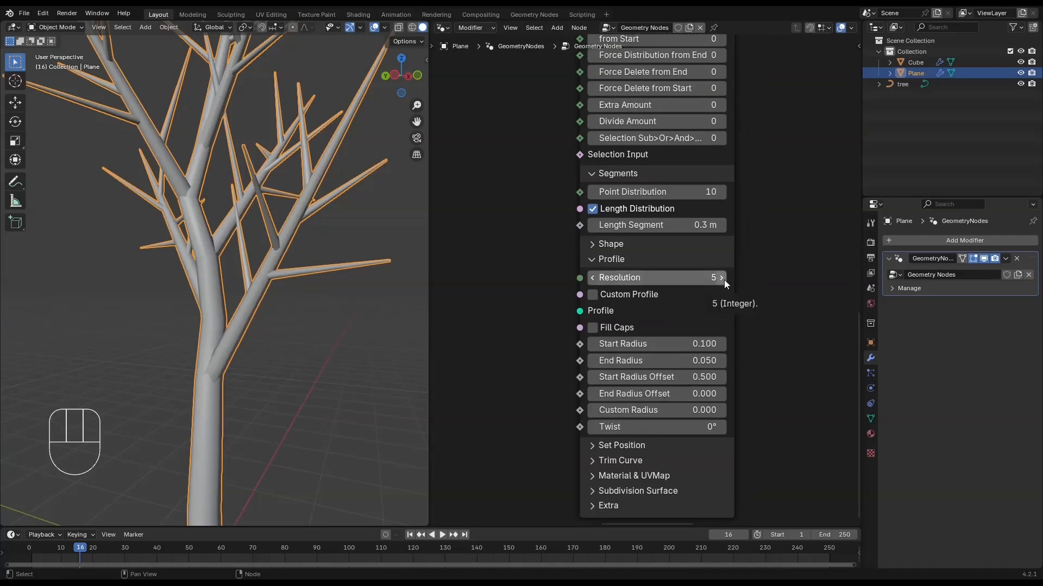
- Add a UT BRANCH DISPLACEMENT node and insert it into the Geometry link after the first branch node
{"action": "scroll", "coordinate": [635, 277], "scroll_direction": "down", "scroll_amount": 3}
{"action": "middle_click_drag", "start_coordinate": [618, 108], "coordinate": [499, 510]}
{"action": "key", "text": "shift+a"}
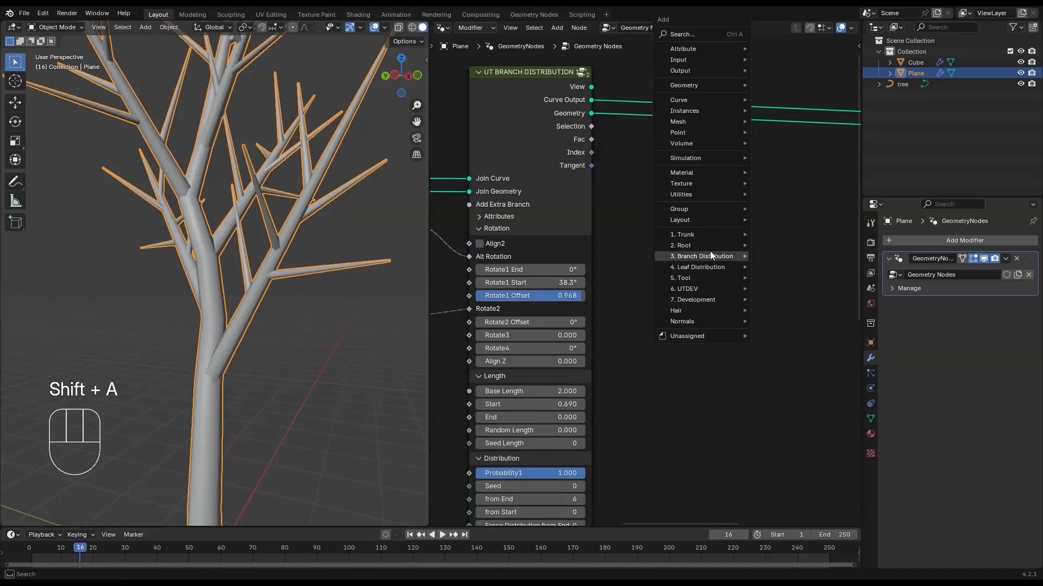
{"action": "mouse_move", "coordinate": [709, 255]}
{"action": "left_click", "coordinate": [801, 305]}
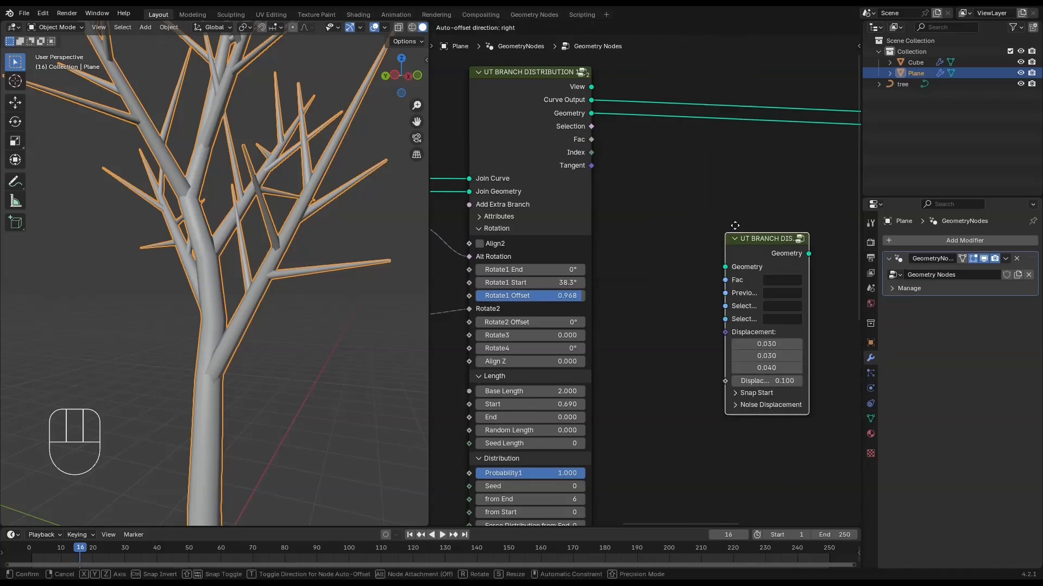
{"action": "left_click", "coordinate": [662, 141]}
{"action": "middle_click_drag", "start_coordinate": [686, 152], "coordinate": [623, 219]}
{"action": "left_click_drag", "start_coordinate": [623, 219], "coordinate": [624, 184]}
{"action": "middle_click_drag", "start_coordinate": [614, 222], "coordinate": [716, 202]}
{"action": "scroll", "coordinate": [715, 202], "scroll_direction": "down", "scroll_amount": 1}
{"action": "middle_click_drag", "start_coordinate": [630, 280], "coordinate": [643, 232]}
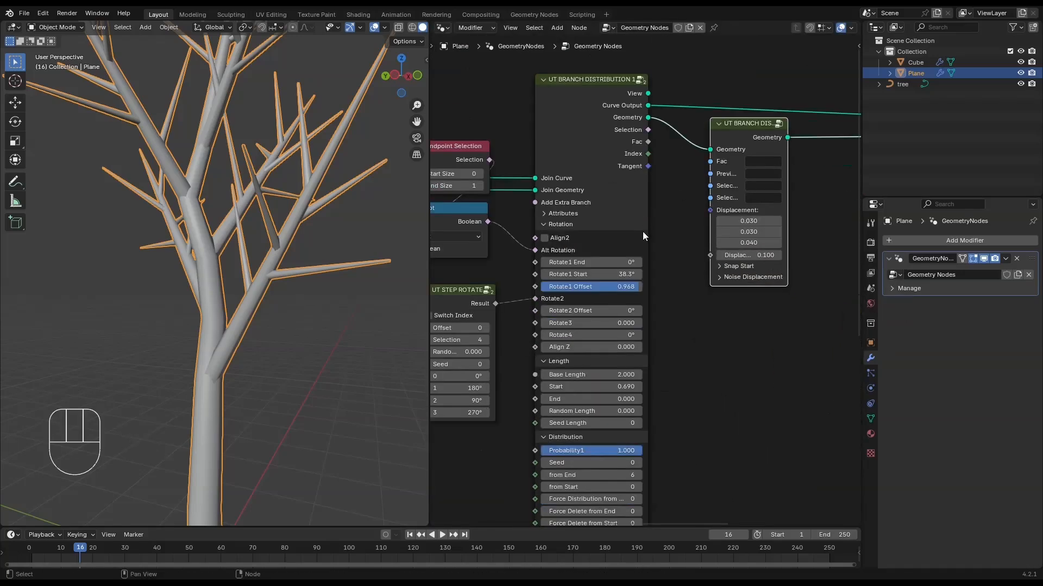
- Widen the first branch node and name its attributes: Select Branch sb2, Branch Fac Out fb2 and Index Spline isb2
{"action": "left_click", "coordinate": [552, 212]}
{"action": "left_click_drag", "start_coordinate": [649, 231], "coordinate": [696, 231]}
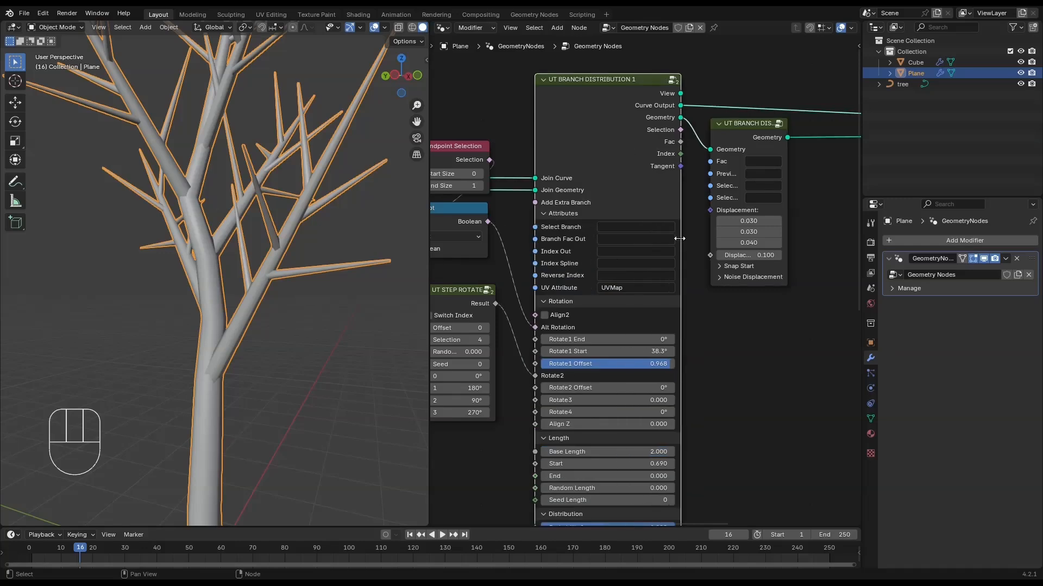
{"action": "scroll", "coordinate": [643, 271], "scroll_direction": "up", "scroll_amount": 1}
{"action": "left_click", "coordinate": [621, 229]}
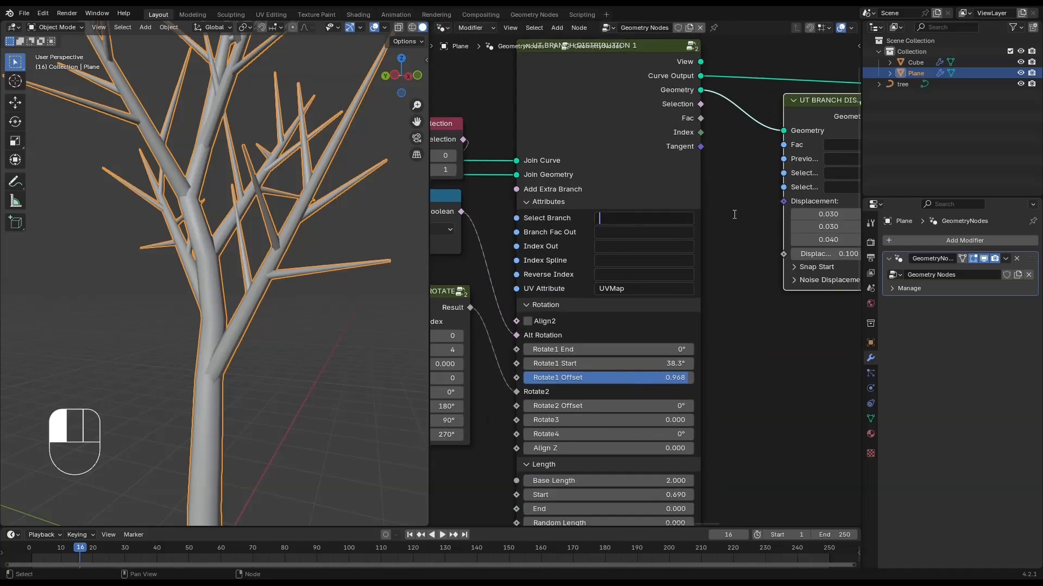
{"action": "left_click", "coordinate": [625, 228]}
{"action": "middle_click_drag", "start_coordinate": [609, 264], "coordinate": [590, 250]}
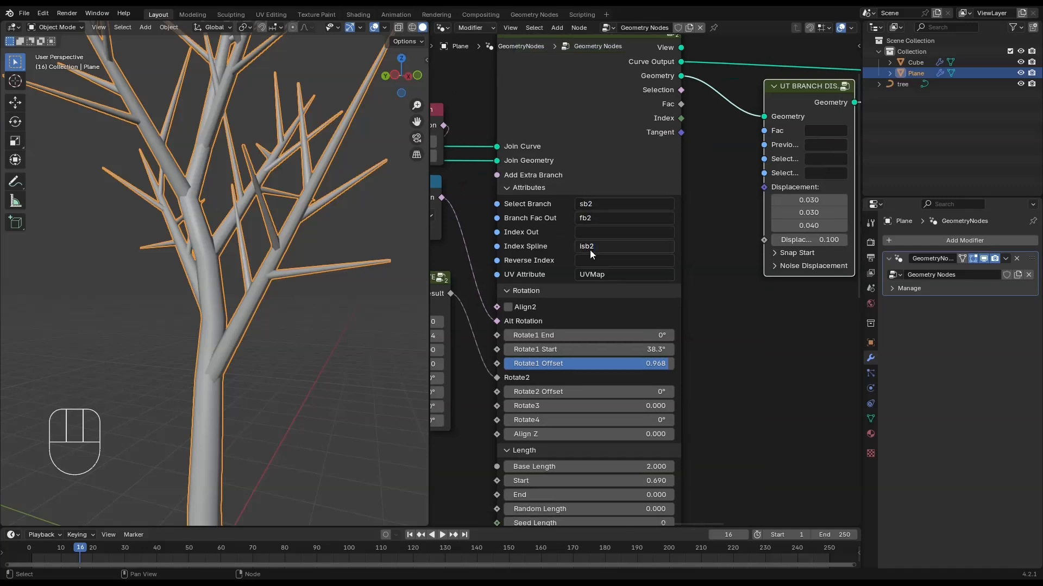
- Widen the displacement node and copy the branch attribute names into it: sb2 for Select Branch and fb2 for Fac
{"action": "middle_click_drag", "start_coordinate": [730, 260], "coordinate": [704, 319]}
{"action": "key", "text": "ctrl+c"}
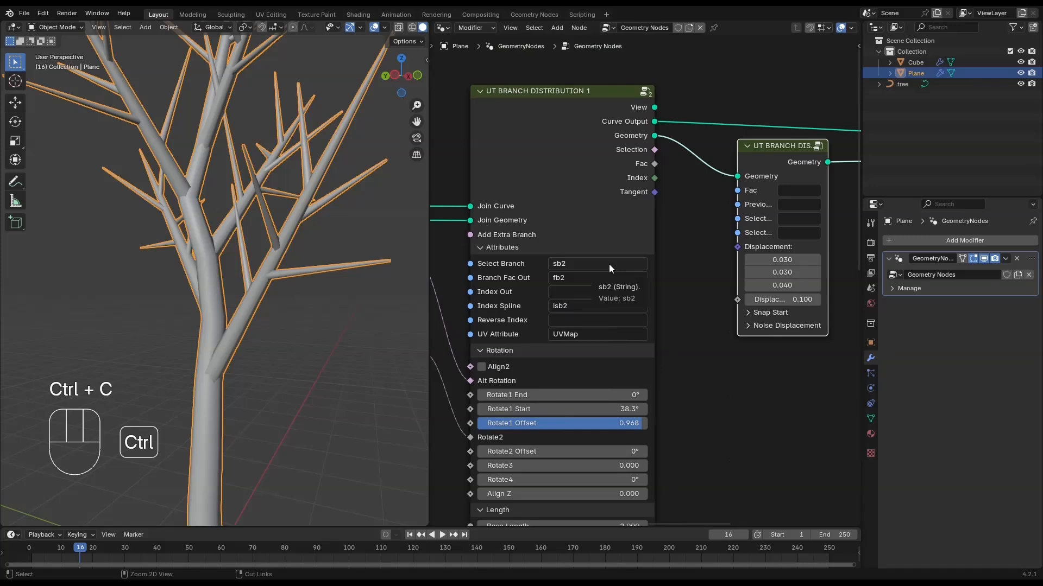
{"action": "middle_click_drag", "start_coordinate": [608, 264], "coordinate": [492, 280]}
{"action": "left_click_drag", "start_coordinate": [713, 240], "coordinate": [770, 240]}
{"action": "key", "text": "ctrl+v"}
{"action": "middle_click_drag", "start_coordinate": [616, 293], "coordinate": [666, 289]}
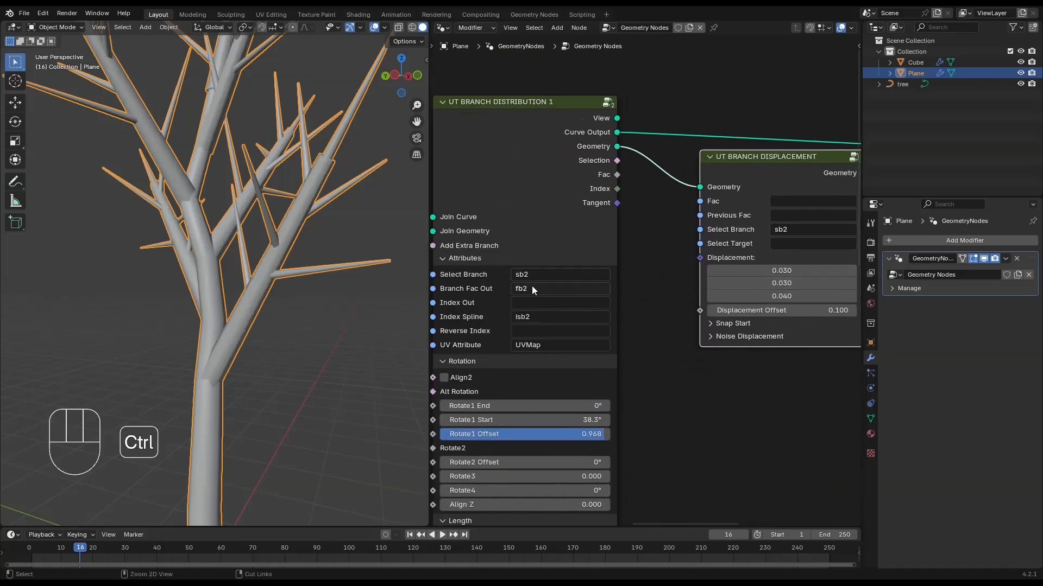
{"action": "key", "text": "ctrl+v"}
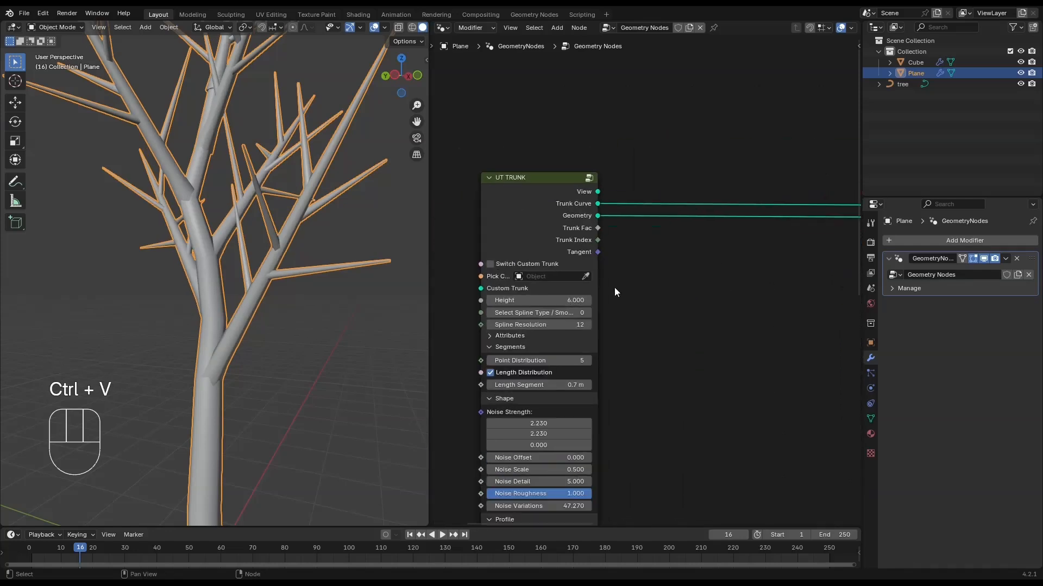
- Copy the trunk node's attribute names into the displacement node: base_fac for Previous Fac and base_select for Select Target
{"action": "left_click", "coordinate": [497, 336]}
{"action": "key", "text": "ctrl+c"}
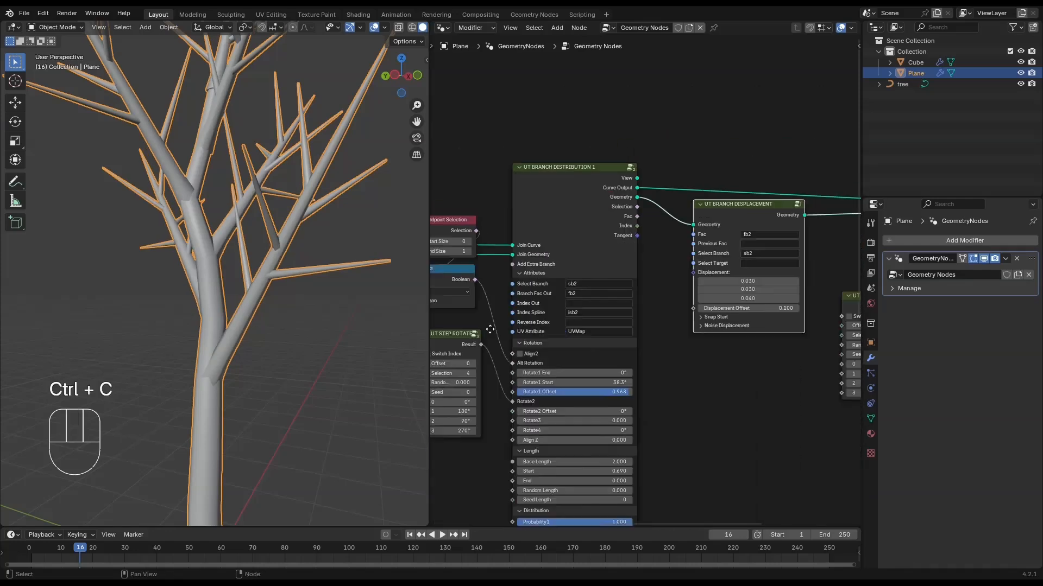
{"action": "middle_click_drag", "start_coordinate": [490, 329], "coordinate": [471, 317]}
{"action": "scroll", "coordinate": [732, 226], "scroll_direction": "up", "scroll_amount": 3}
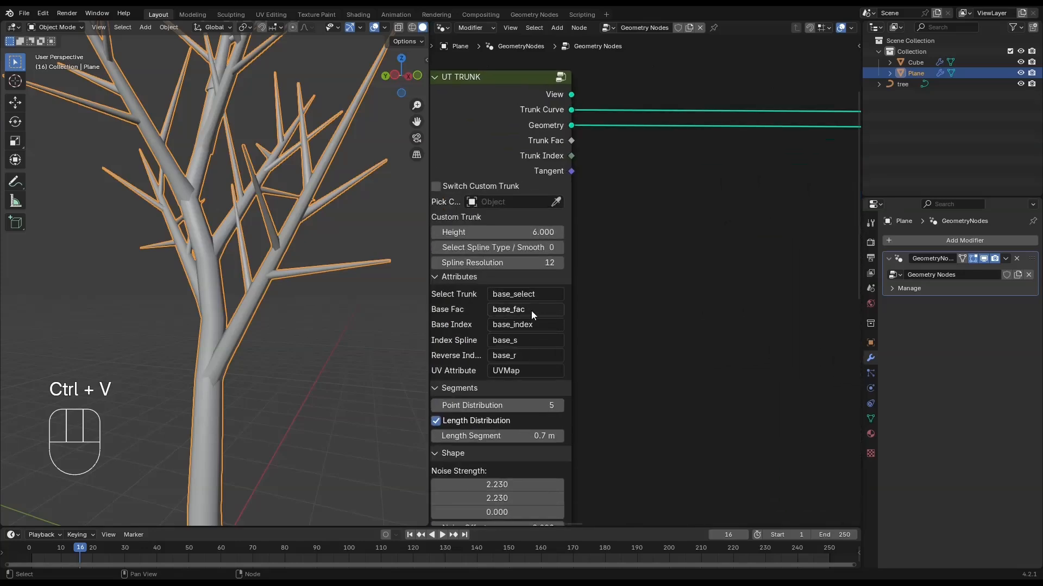
{"action": "scroll", "coordinate": [531, 311], "scroll_direction": "up", "scroll_amount": 1}
{"action": "key", "text": "ctrl+c"}
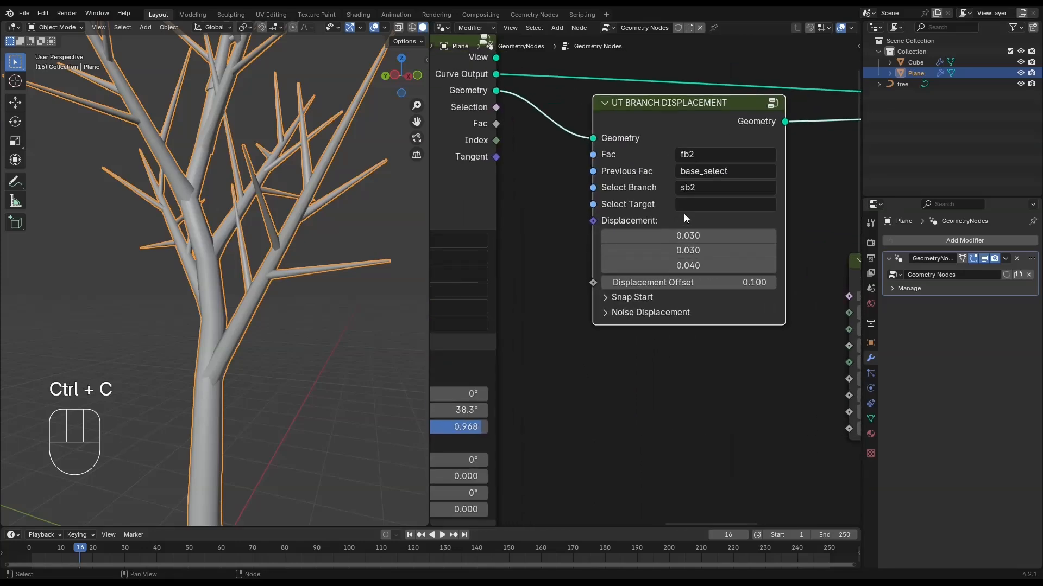
{"action": "key", "text": "ctrl+v"}
{"action": "left_click", "coordinate": [749, 170]}
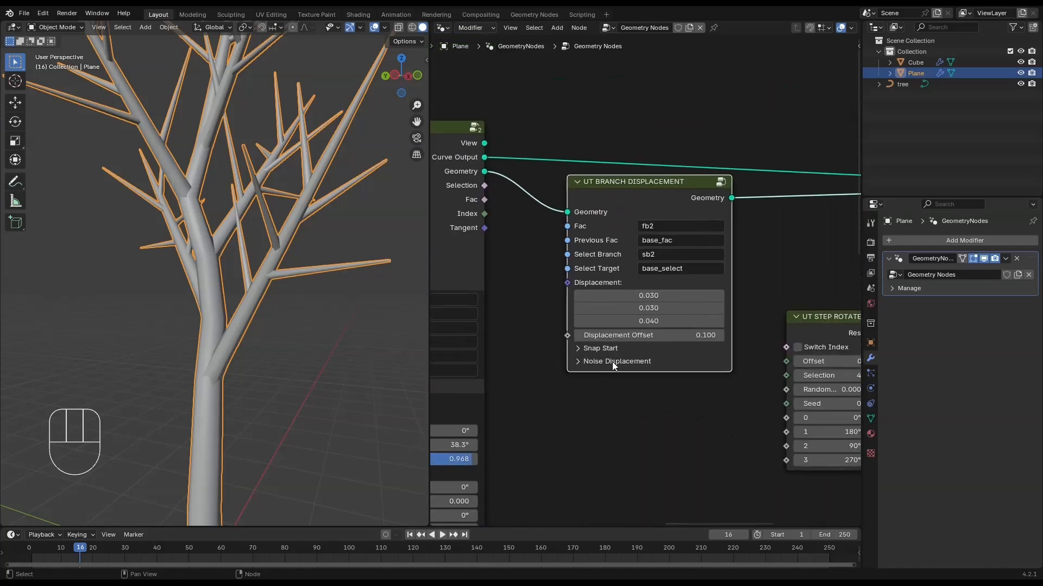
- Expand the displacement node's Snap Start and Noise Displacement settings and show the tree in wireframe
{"action": "left_click", "coordinate": [606, 350]}
{"action": "left_click", "coordinate": [619, 395]}
{"action": "scroll", "coordinate": [273, 303], "scroll_direction": "up", "scroll_amount": 4}
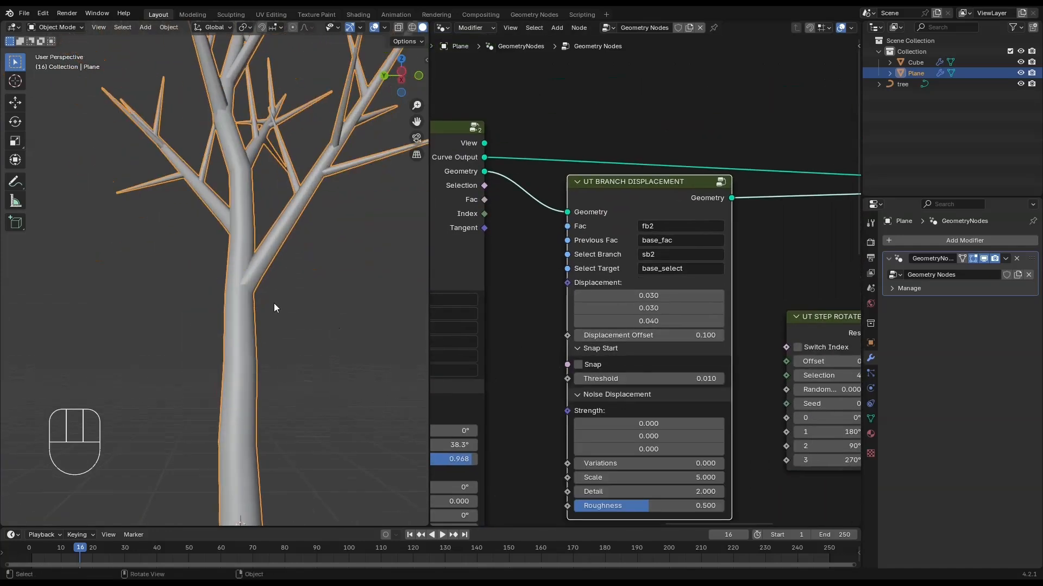
{"action": "key", "text": "z"}
- Set the first branch node's Select Spline Type / Smooth to 1 and its Spline Resolution to 4 in the shape settings
{"action": "scroll", "coordinate": [530, 411], "scroll_direction": "down", "scroll_amount": 1}
{"action": "middle_click_drag", "start_coordinate": [530, 411], "coordinate": [671, 109]}
{"action": "scroll", "coordinate": [512, 456], "scroll_direction": "down", "scroll_amount": 1}
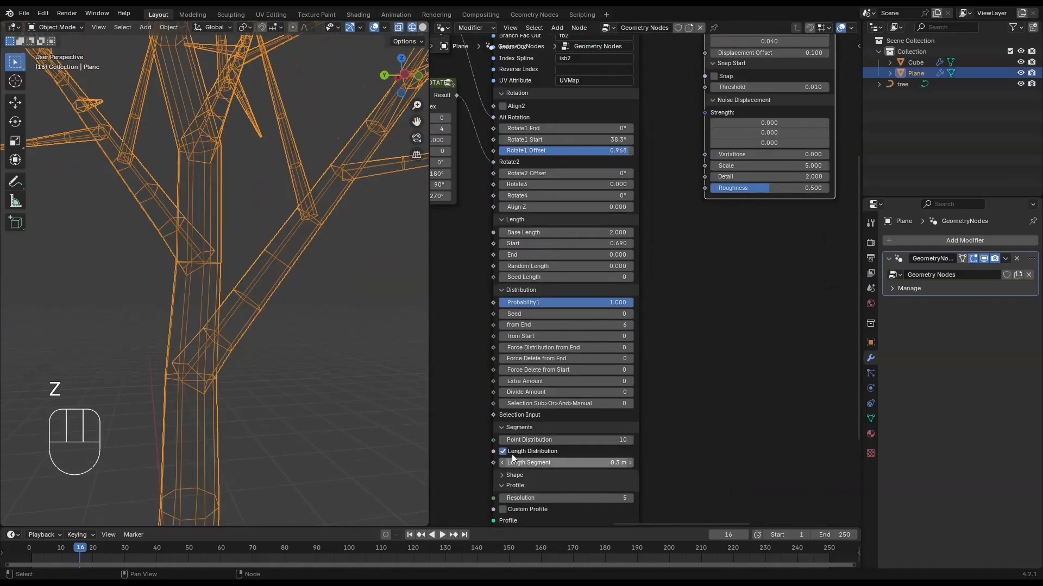
{"action": "scroll", "coordinate": [512, 456], "scroll_direction": "up", "scroll_amount": 1}
{"action": "middle_click_drag", "start_coordinate": [563, 423], "coordinate": [575, 329]}
{"action": "middle_click_drag", "start_coordinate": [573, 152], "coordinate": [557, 305]}
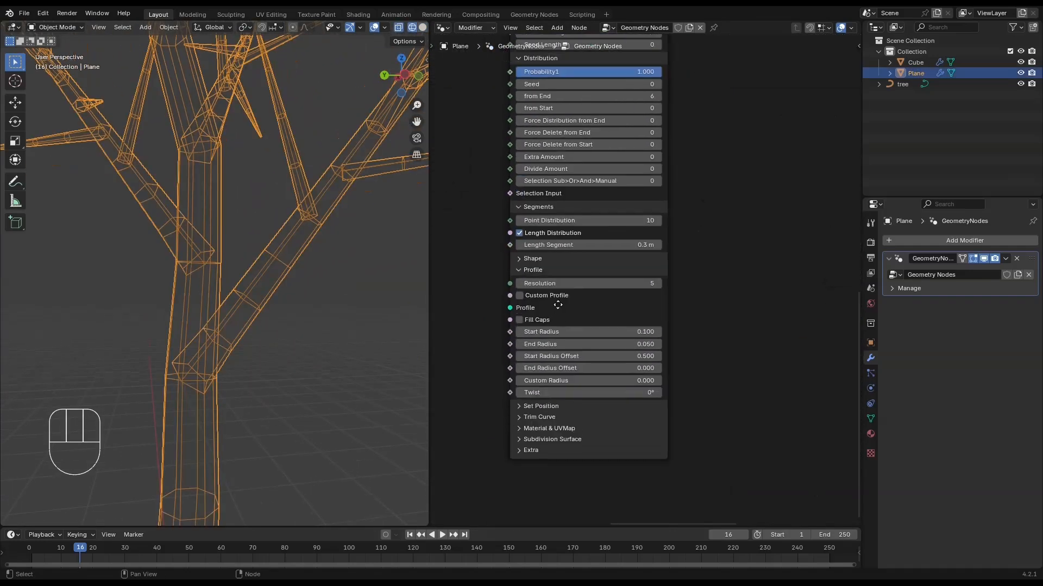
{"action": "middle_click_drag", "start_coordinate": [576, 195], "coordinate": [587, 220]}
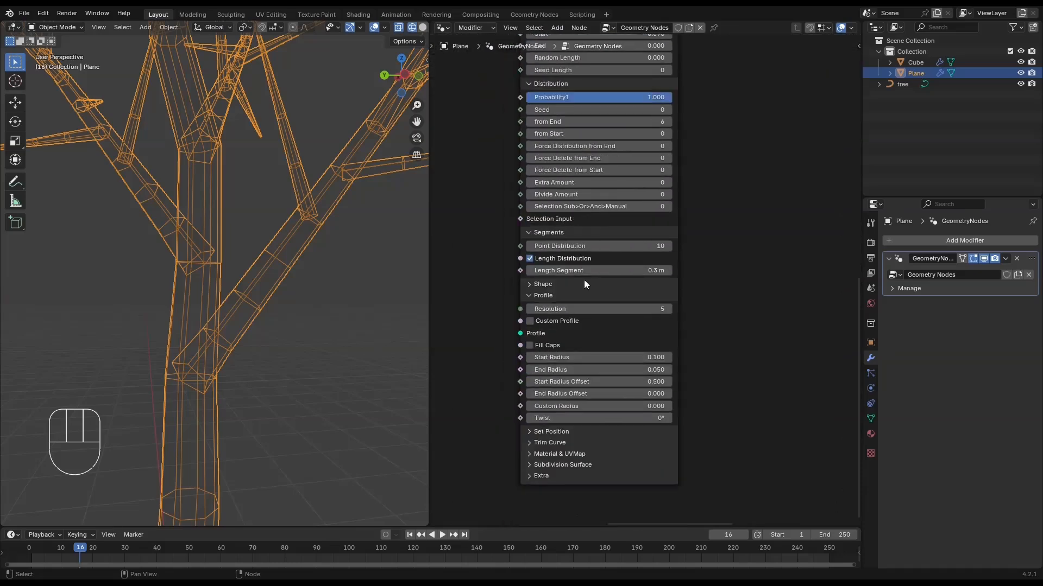
{"action": "left_click", "coordinate": [546, 285]}
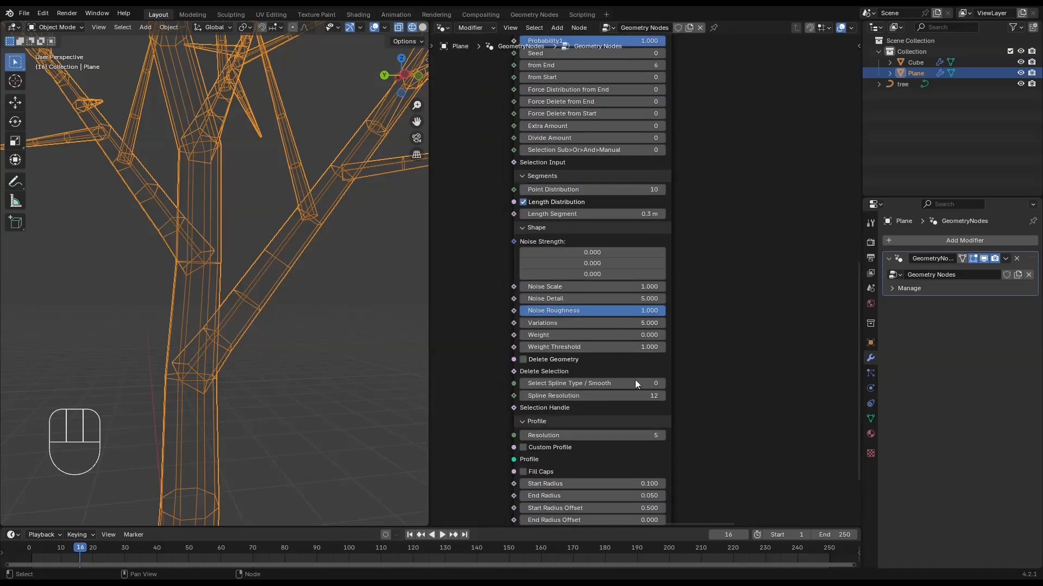
{"action": "left_click_drag", "start_coordinate": [572, 384], "coordinate": [495, 399]}
{"action": "middle_click_drag", "start_coordinate": [240, 395], "coordinate": [294, 400]}
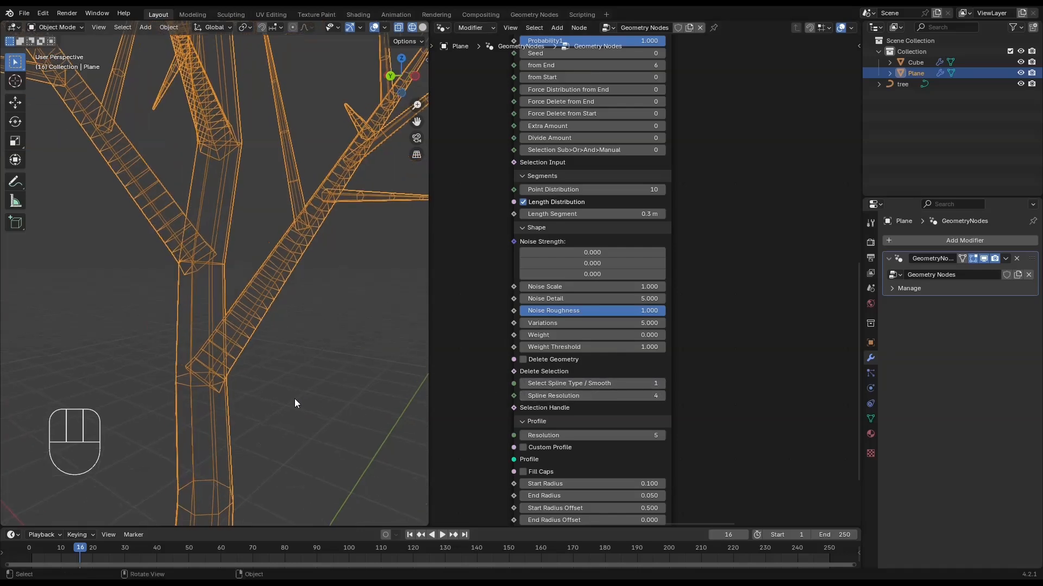
- Set the displacement node's Displacement to 0.1, 0.1, 0.11 and Displacement Offset to 0.34, and enable Snap
{"action": "middle_click_drag", "start_coordinate": [760, 71], "coordinate": [617, 397]}
{"action": "scroll", "coordinate": [634, 239], "scroll_direction": "up", "scroll_amount": 1}
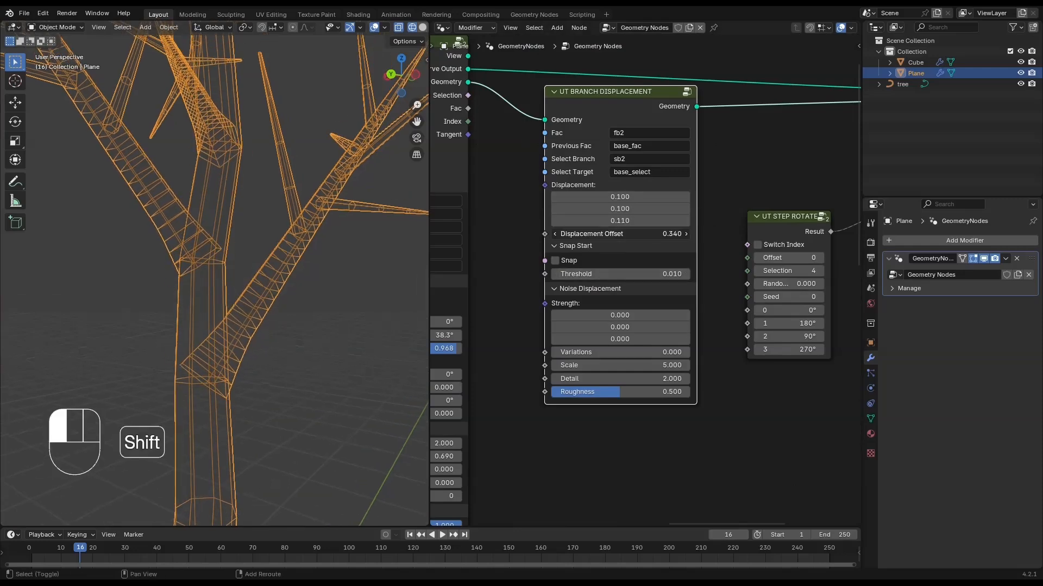
{"action": "middle_click_drag", "start_coordinate": [581, 273], "coordinate": [584, 237]}
{"action": "left_click", "coordinate": [578, 223]}
- Inspect the joint between the lowest branch and the trunk up close, comparing solid and wireframe shading
{"action": "middle_click_drag", "start_coordinate": [164, 382], "coordinate": [186, 233], "text": "shift"}
{"action": "scroll", "coordinate": [186, 233], "scroll_direction": "up", "scroll_amount": 2}
{"action": "middle_click_drag", "start_coordinate": [228, 272], "coordinate": [205, 282]}
{"action": "key", "text": "z"}
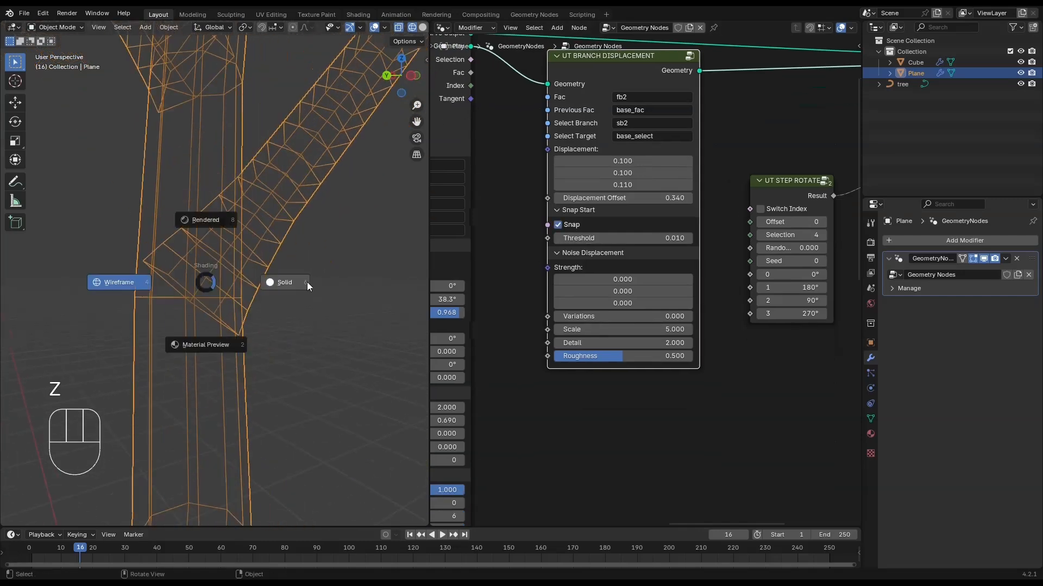
{"action": "left_click", "coordinate": [307, 285]}
{"action": "mouse_move", "coordinate": [307, 284]}
{"action": "middle_mouse_down"}
{"action": "mouse_move", "coordinate": [137, 291]}
{"action": "mouse_move", "coordinate": [278, 297]}
{"action": "middle_mouse_up"}
{"action": "key", "text": "z"}
{"action": "left_click", "coordinate": [191, 297]}
{"action": "mouse_move", "coordinate": [191, 297]}
{"action": "middle_mouse_down"}
{"action": "mouse_move", "coordinate": [191, 344]}
{"action": "mouse_move", "coordinate": [206, 326]}
{"action": "middle_mouse_up"}
{"action": "key", "text": "z"}
{"action": "left_click", "coordinate": [272, 325]}
{"action": "key", "text": "z"}
{"action": "left_click", "coordinate": [202, 316]}
{"action": "scroll", "coordinate": [527, 344], "scroll_direction": "down", "scroll_amount": 2}
{"action": "scroll", "coordinate": [527, 344], "scroll_direction": "up", "scroll_amount": 4}
- Raise the first branch node's profile Resolution to 8 and show the tree in solid shading
{"action": "middle_click_drag", "start_coordinate": [526, 347], "coordinate": [653, 319]}
{"action": "middle_click_drag", "start_coordinate": [693, 387], "coordinate": [675, 212]}
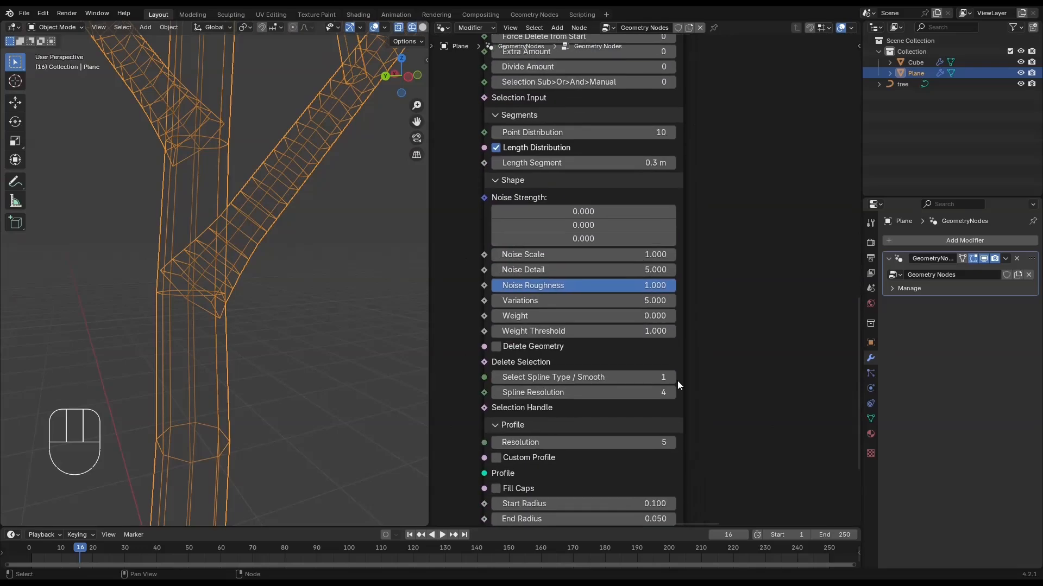
{"action": "left_click", "coordinate": [675, 442]}
{"action": "left_click", "coordinate": [675, 442]}
{"action": "left_click", "coordinate": [675, 442]}
{"action": "middle_click_drag", "start_coordinate": [304, 364], "coordinate": [61, 294]}
{"action": "key", "text": "z"}
{"action": "left_click", "coordinate": [277, 337]}
{"action": "scroll", "coordinate": [340, 308], "scroll_direction": "down", "scroll_amount": 8}
{"action": "scroll", "coordinate": [589, 399], "scroll_direction": "down", "scroll_amount": 3}
- Open the first branch node's Start Radius Offset value for editing and look around the tree
{"action": "middle_click_drag", "start_coordinate": [589, 399], "coordinate": [599, 185]}
{"action": "scroll", "coordinate": [599, 185], "scroll_direction": "up", "scroll_amount": 3}
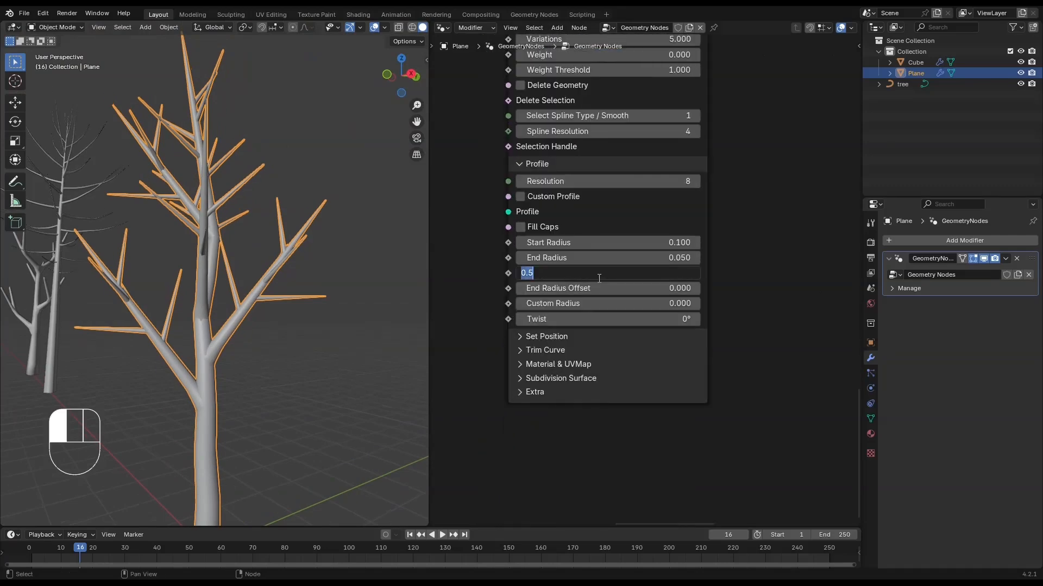
{"action": "middle_click_drag", "start_coordinate": [239, 325], "coordinate": [337, 320]}
{"action": "scroll", "coordinate": [336, 320], "scroll_direction": "down", "scroll_amount": 1}
{"action": "scroll", "coordinate": [633, 119], "scroll_direction": "down", "scroll_amount": 3}
- Set the first branch node's Noise Strength to 2.1 on all three axes and check the bent branches
{"action": "middle_click_drag", "start_coordinate": [633, 120], "coordinate": [653, 369]}
{"action": "scroll", "coordinate": [633, 283], "scroll_direction": "up", "scroll_amount": 3}
{"action": "middle_click_drag", "start_coordinate": [287, 321], "coordinate": [324, 326]}
{"action": "scroll", "coordinate": [324, 326], "scroll_direction": "up", "scroll_amount": 2}
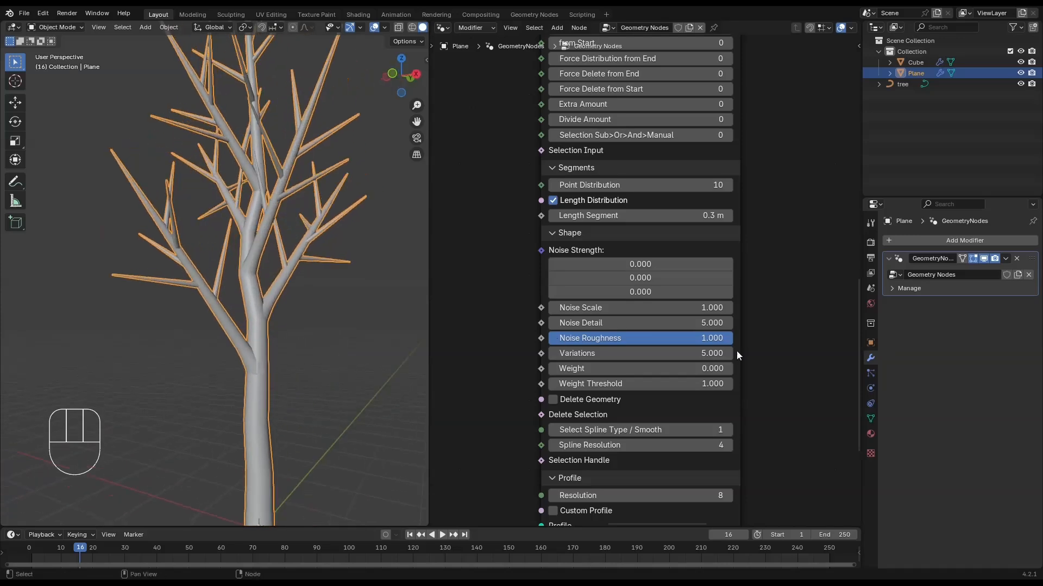
{"action": "left_click_drag", "start_coordinate": [635, 264], "coordinate": [710, 292]}
{"action": "middle_click_drag", "start_coordinate": [375, 326], "coordinate": [396, 328]}
{"action": "scroll", "coordinate": [665, 383], "scroll_direction": "up", "scroll_amount": 1}
{"action": "middle_click_drag", "start_coordinate": [665, 383], "coordinate": [656, 321]}
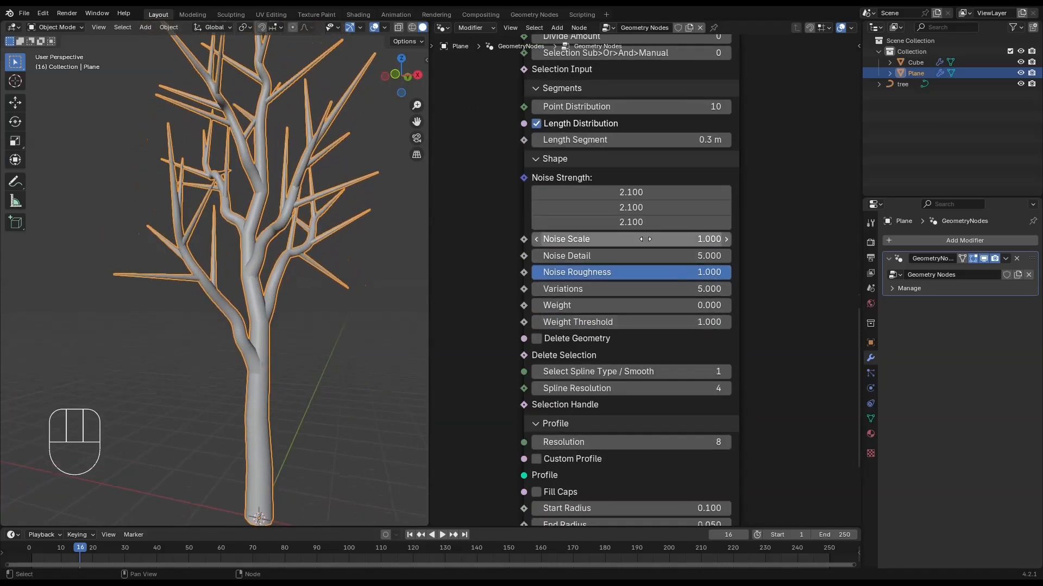
- Try a Noise Scale of 0.5 on the first branch node and look at the tree from another side
{"action": "left_click", "coordinate": [646, 239]}
{"action": "type", "text": ".5"}
{"action": "key", "text": "Return"}
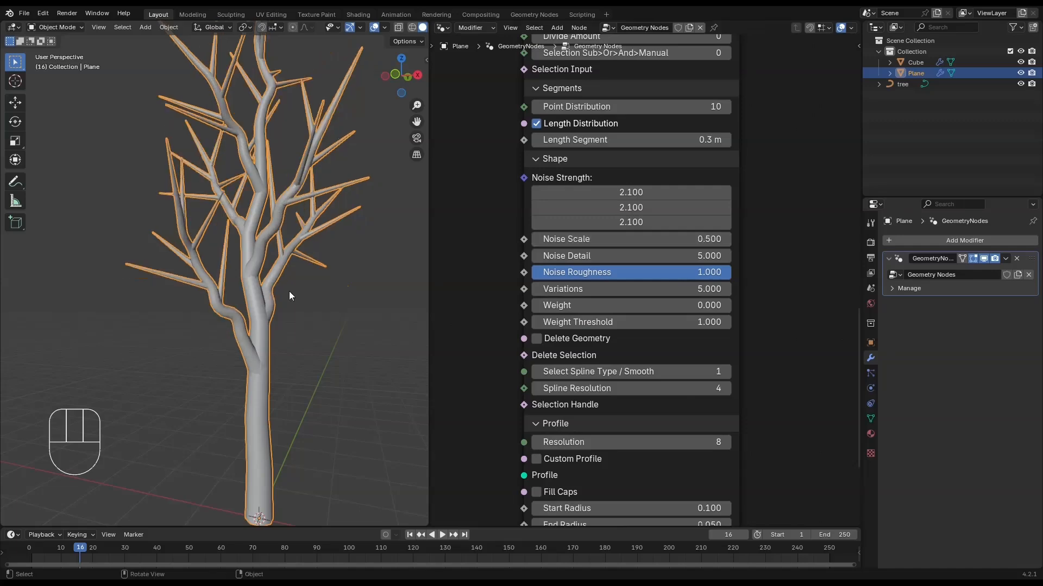
{"action": "middle_click_drag", "start_coordinate": [288, 291], "coordinate": [369, 348]}
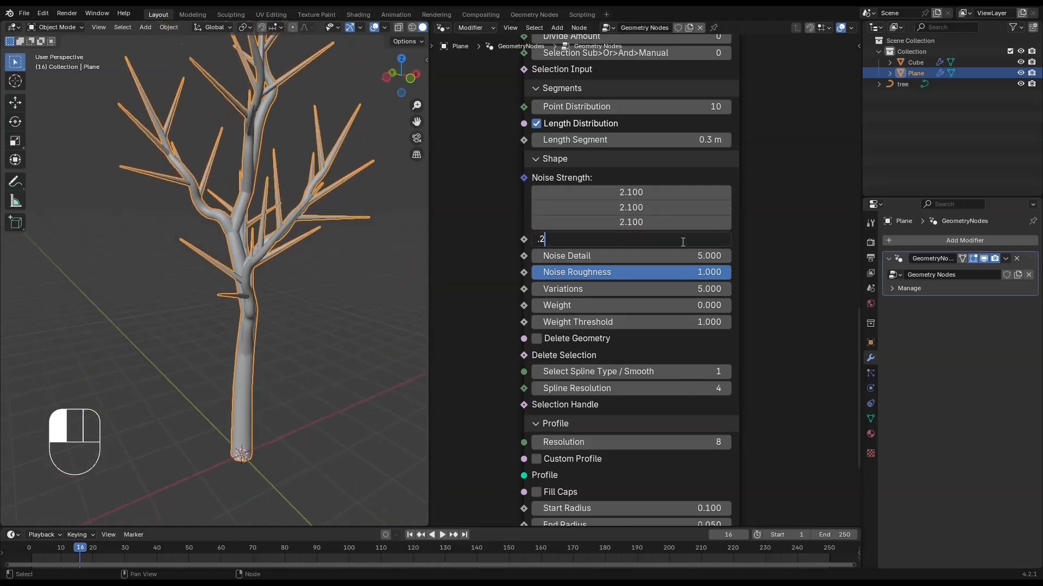
- Set both the Noise Scale and the Noise Detail of the first branch node to 0.2
{"action": "left_click", "coordinate": [682, 242]}
{"action": "type", "text": ".2"}
{"action": "key", "text": "Return"}
{"action": "left_click", "coordinate": [669, 263]}
{"action": "type", "text": ".2"}
{"action": "key", "text": "Return"}
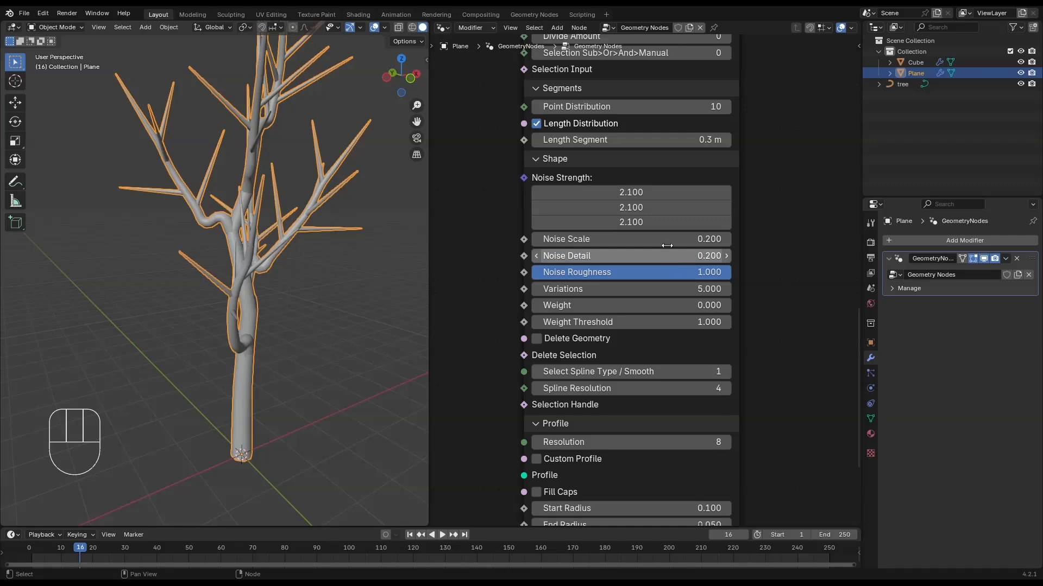
- Reduce the first branch node's Noise Strength to 1 on all three axes and check the tree
{"action": "left_click_drag", "start_coordinate": [658, 193], "coordinate": [608, 223]}
{"action": "middle_click_drag", "start_coordinate": [413, 304], "coordinate": [318, 281]}
{"action": "left_click_drag", "start_coordinate": [612, 184], "coordinate": [613, 187]}
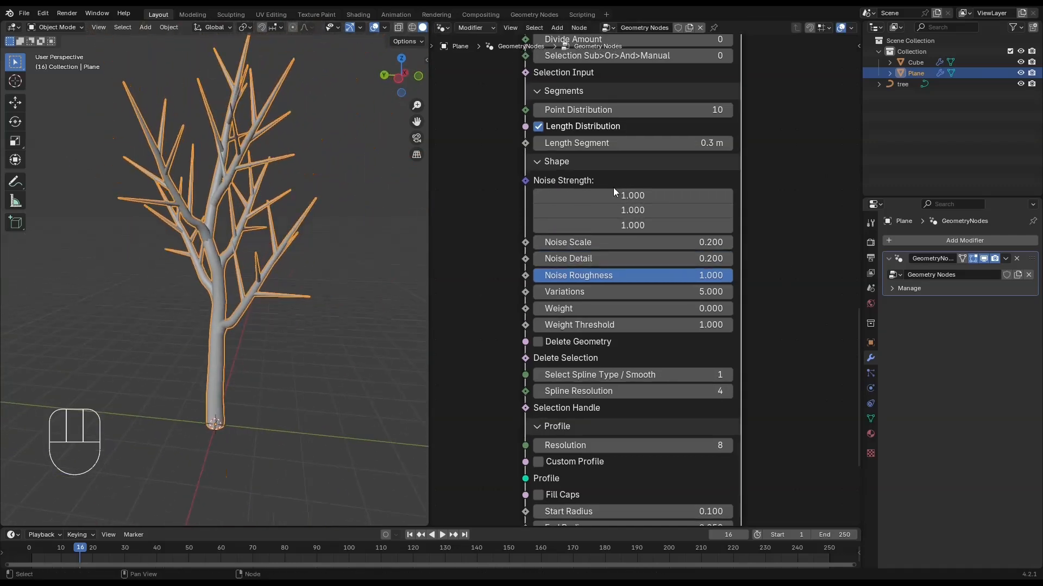
- Try a Noise Strength of 0.5 on all three axes of the first branch node and check the tree
{"action": "type", "text": ".5"}
{"action": "key", "text": "Return"}
{"action": "middle_click_drag", "start_coordinate": [380, 317], "coordinate": [342, 309]}
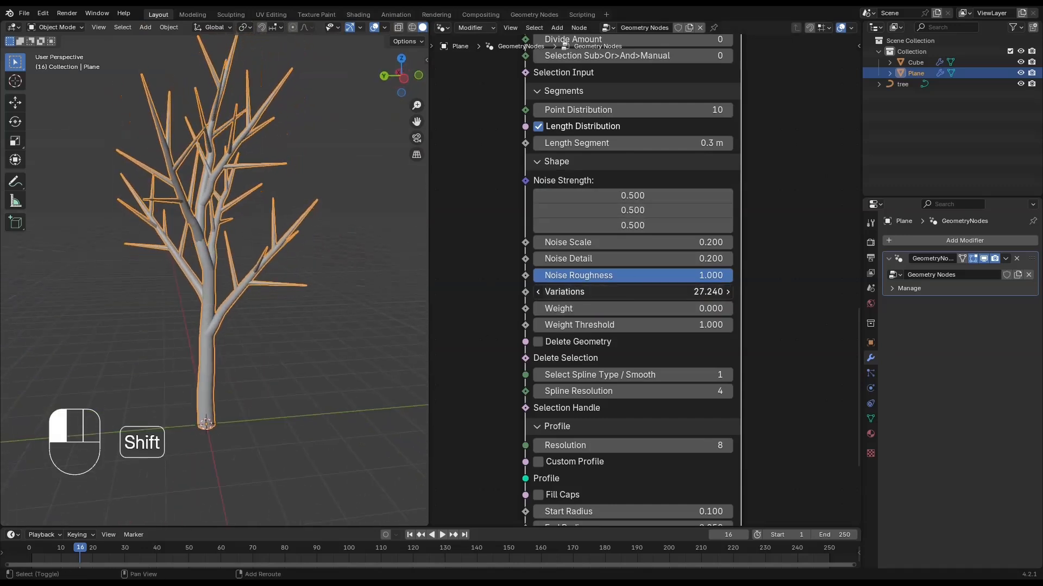
- Try a Variations value of 35.87 on the first branch node
{"action": "left_click_drag", "start_coordinate": [632, 292], "coordinate": [665, 292], "text": "shift"}
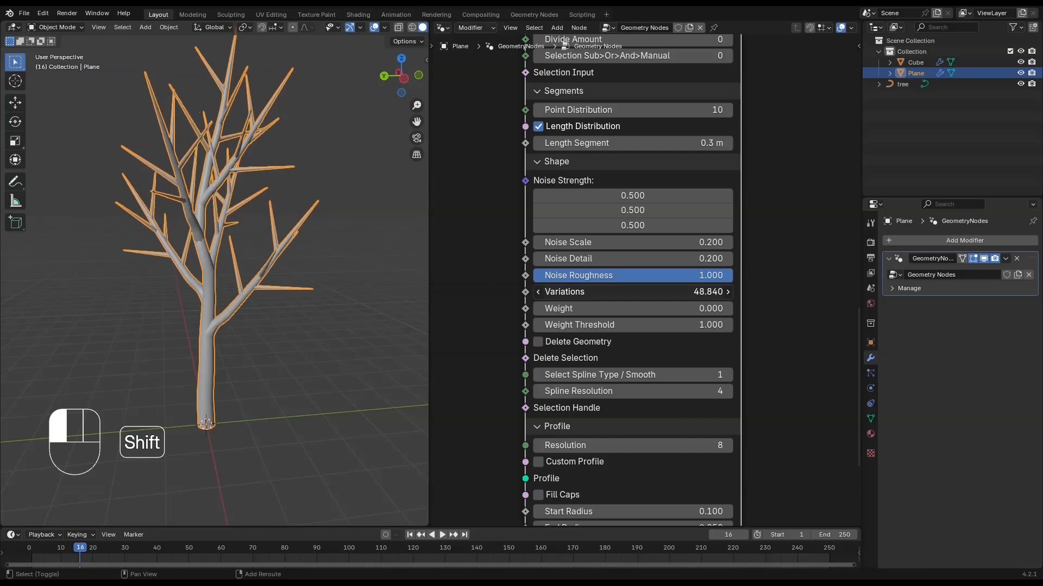
{"action": "left_click_drag", "start_coordinate": [689, 287], "coordinate": [689, 286], "text": "shift"}
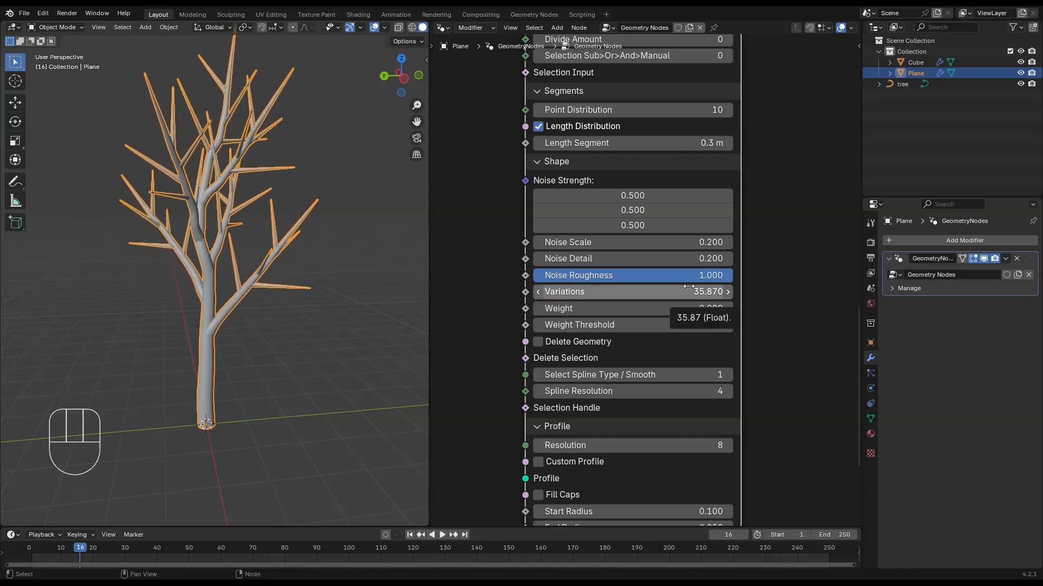
{"action": "scroll", "coordinate": [689, 287], "scroll_direction": "down", "scroll_amount": 6}
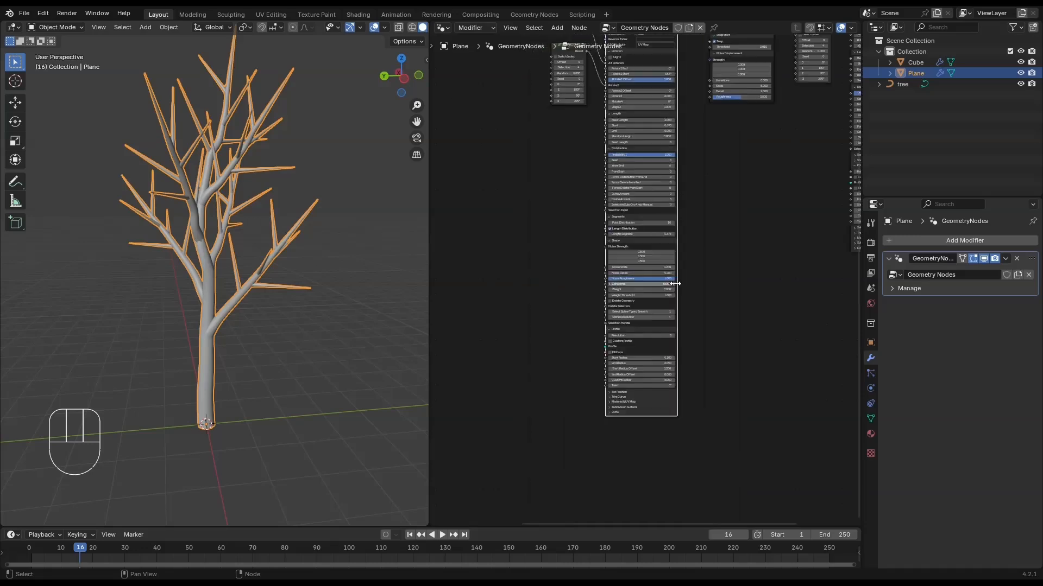
{"action": "scroll", "coordinate": [682, 281], "scroll_direction": "up", "scroll_amount": 6}
- Set the first branch node's Noise Strength to 1 on all three axes and its Noise Detail to 1
{"action": "left_click_drag", "start_coordinate": [682, 202], "coordinate": [652, 261]}
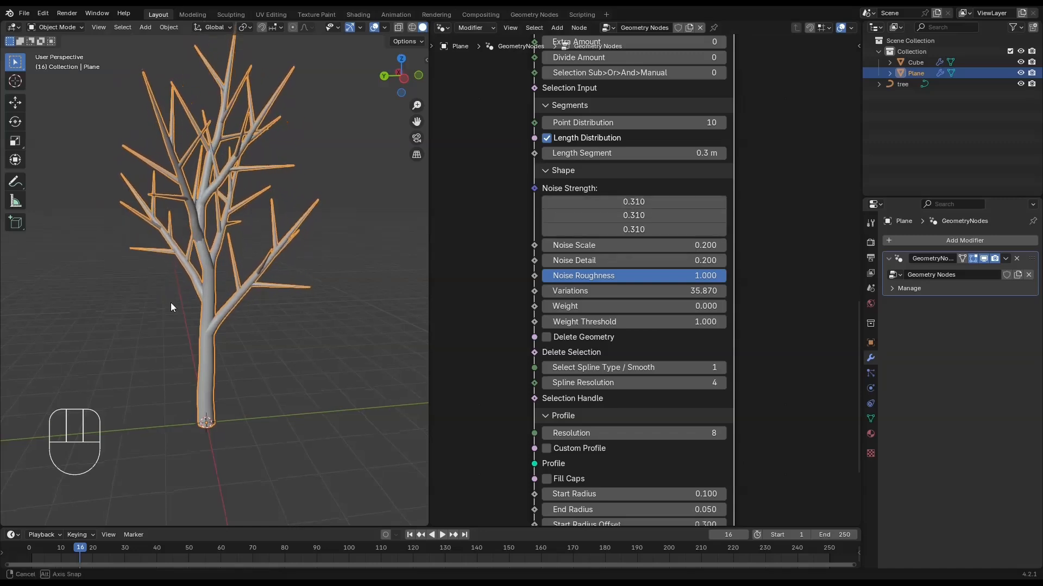
{"action": "middle_click_drag", "start_coordinate": [170, 302], "coordinate": [215, 288]}
{"action": "left_click_drag", "start_coordinate": [703, 203], "coordinate": [780, 258]}
{"action": "scroll", "coordinate": [237, 304], "scroll_direction": "up", "scroll_amount": 2}
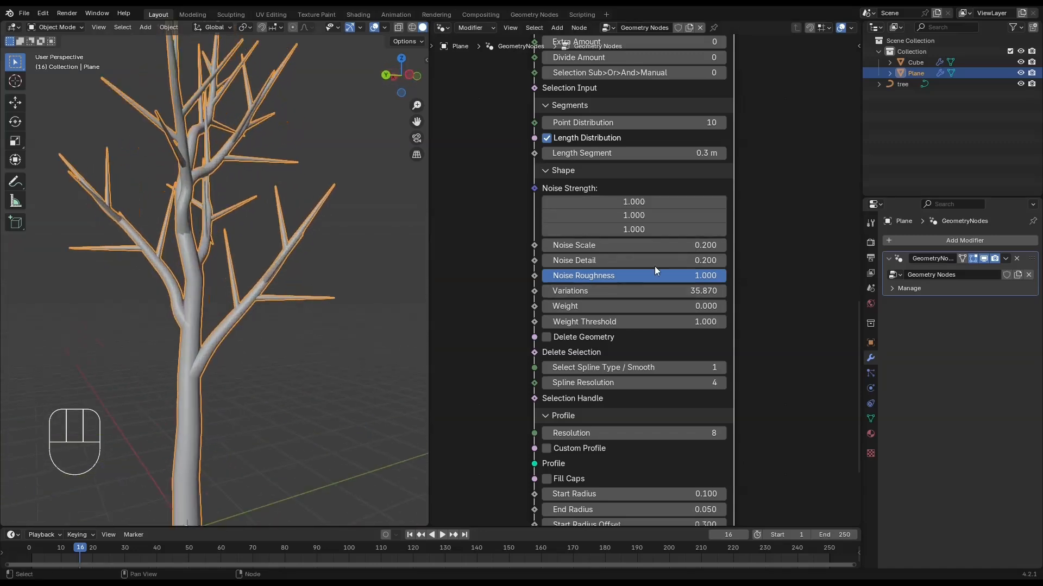
{"action": "key", "text": "Return"}
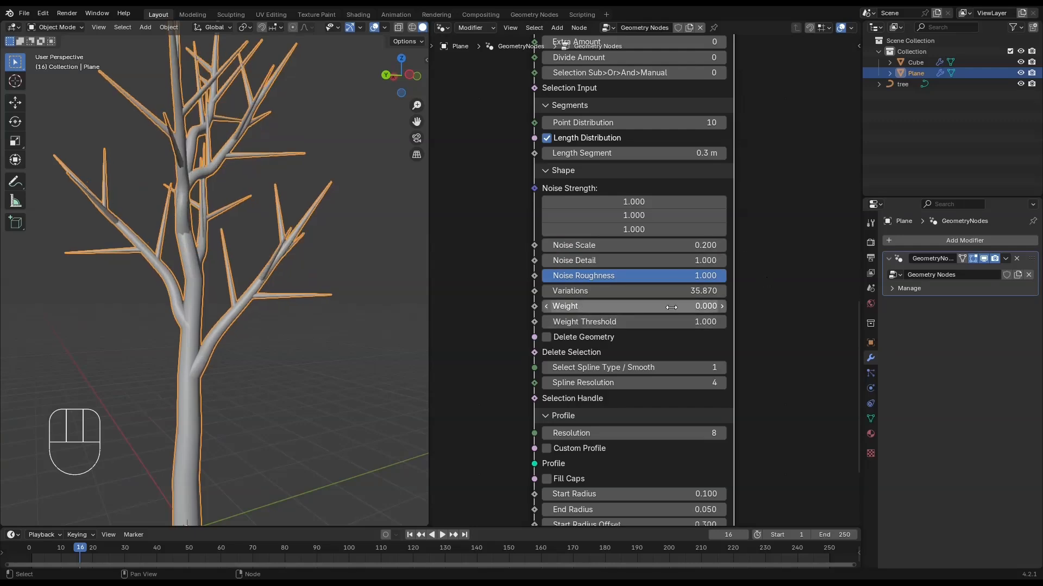
- Try a Variations value of 76.57 on the first branch node and inspect the tree from another side
{"action": "left_click_drag", "start_coordinate": [635, 291], "coordinate": [744, 291], "text": "shift"}
{"action": "scroll", "coordinate": [244, 271], "scroll_direction": "down", "scroll_amount": 3}
{"action": "middle_click_drag", "start_coordinate": [217, 276], "coordinate": [320, 277]}
{"action": "scroll", "coordinate": [712, 256], "scroll_direction": "down", "scroll_amount": 3}
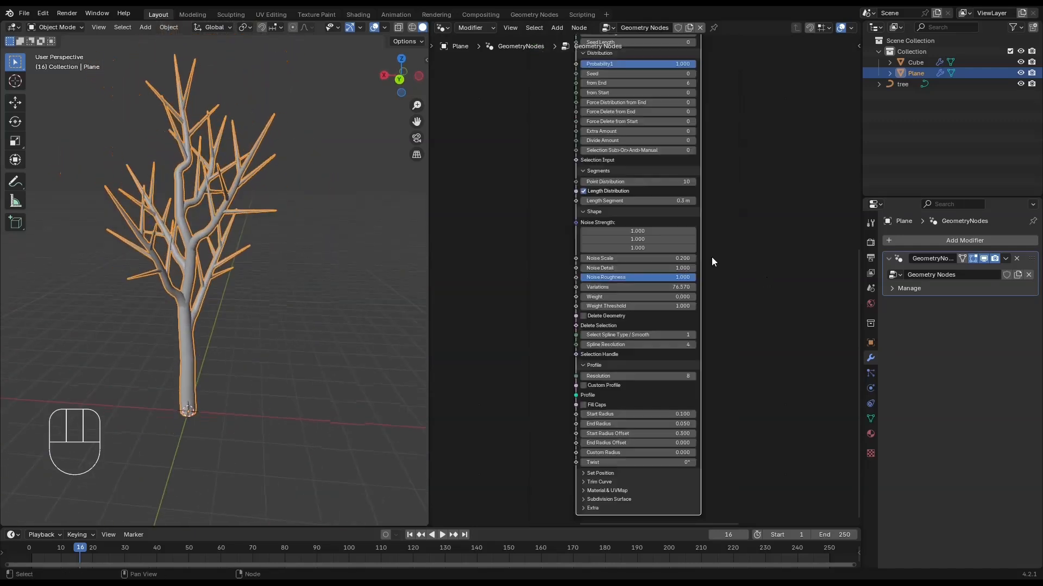
- Preview the View output of the UT Branch Distribution 1 node without the second-level branches
{"action": "scroll", "coordinate": [711, 261], "scroll_direction": "down", "scroll_amount": 2}
{"action": "middle_click_drag", "start_coordinate": [722, 283], "coordinate": [706, 350]}
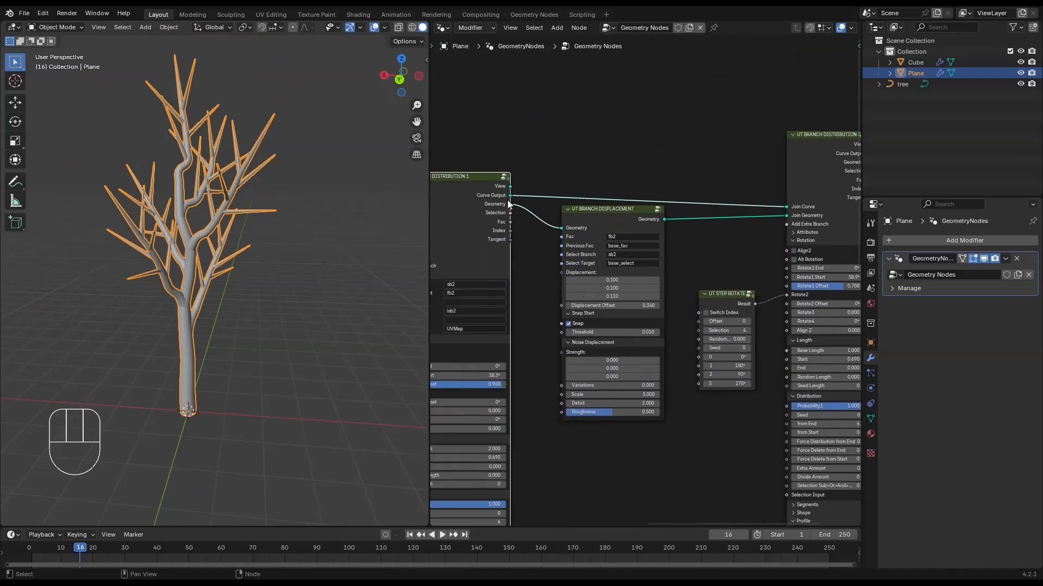
{"action": "left_click", "coordinate": [488, 184], "text": "alt+shift"}
{"action": "scroll", "coordinate": [217, 283], "scroll_direction": "up", "scroll_amount": 3}
{"action": "middle_click_drag", "start_coordinate": [215, 283], "coordinate": [219, 257]}
- Set the first branch node's Variations to 98.79 and check the main branches from several sides
{"action": "scroll", "coordinate": [646, 408], "scroll_direction": "down", "scroll_amount": 5}
{"action": "middle_click_drag", "start_coordinate": [646, 407], "coordinate": [741, 234]}
{"action": "scroll", "coordinate": [612, 378], "scroll_direction": "up", "scroll_amount": 6}
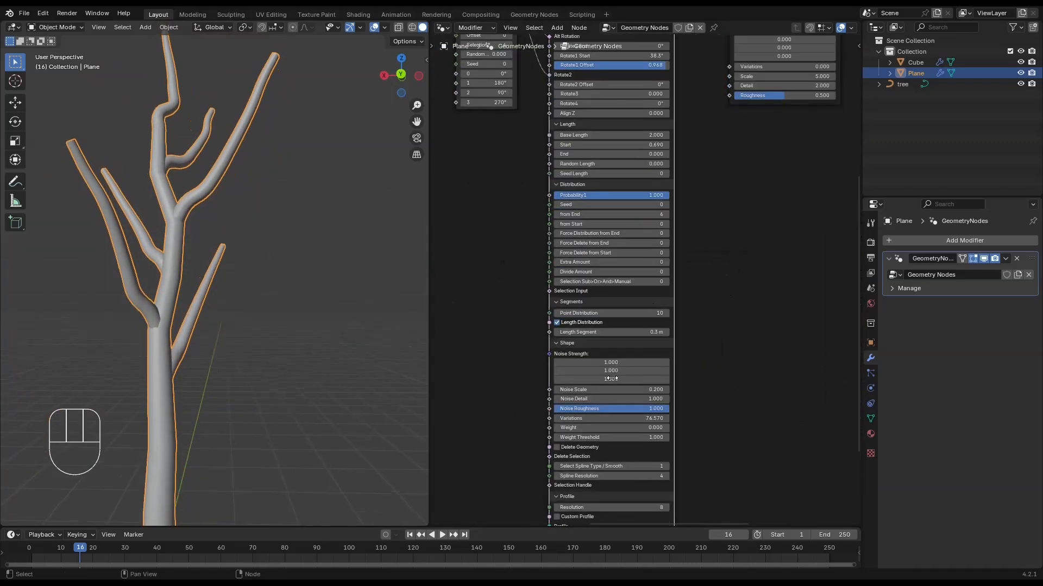
{"action": "mouse_move", "coordinate": [611, 418]}
{"action": "left_mouse_down", "text": "shift"}
{"action": "mouse_move", "coordinate": [633, 418]}
{"action": "mouse_move", "coordinate": [623, 418]}
{"action": "left_mouse_up", "text": "shift"}
{"action": "scroll", "coordinate": [51, 251], "scroll_direction": "down", "scroll_amount": 4}
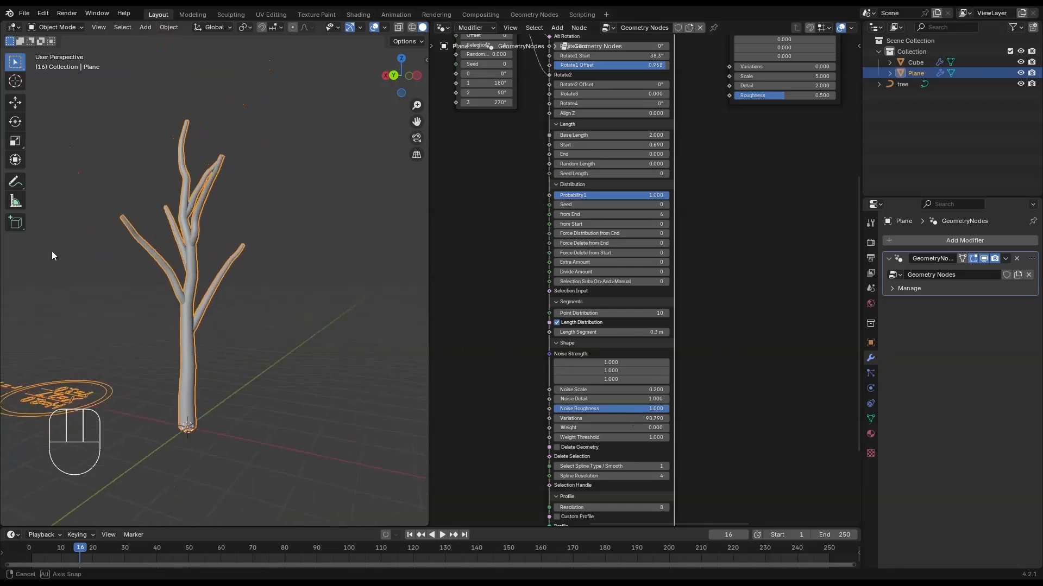
{"action": "middle_click_drag", "start_coordinate": [51, 251], "coordinate": [192, 287]}
{"action": "scroll", "coordinate": [243, 286], "scroll_direction": "up", "scroll_amount": 3}
{"action": "scroll", "coordinate": [633, 282], "scroll_direction": "up", "scroll_amount": 3}
{"action": "scroll", "coordinate": [217, 287], "scroll_direction": "down", "scroll_amount": 4}
{"action": "scroll", "coordinate": [610, 268], "scroll_direction": "down", "scroll_amount": 1}
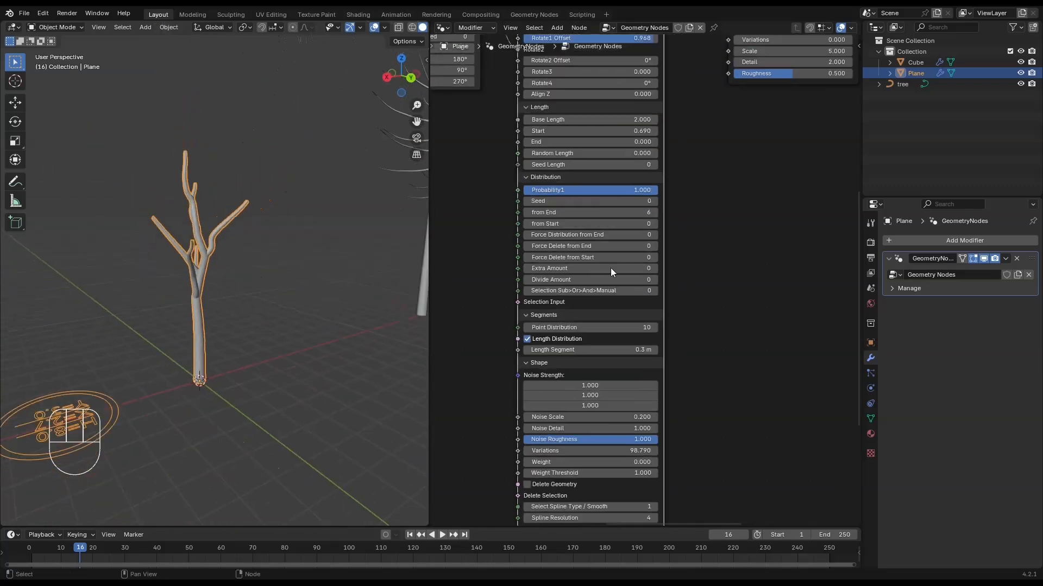
- Connect the second branch node's View output to the Group Output again and reposition the Group Output node
{"action": "middle_click_drag", "start_coordinate": [610, 268], "coordinate": [814, 511]}
{"action": "middle_click_drag", "start_coordinate": [814, 272], "coordinate": [548, 204]}
{"action": "left_click", "coordinate": [548, 204], "text": "alt+shift"}
{"action": "left_click_drag", "start_coordinate": [646, 263], "coordinate": [634, 318]}
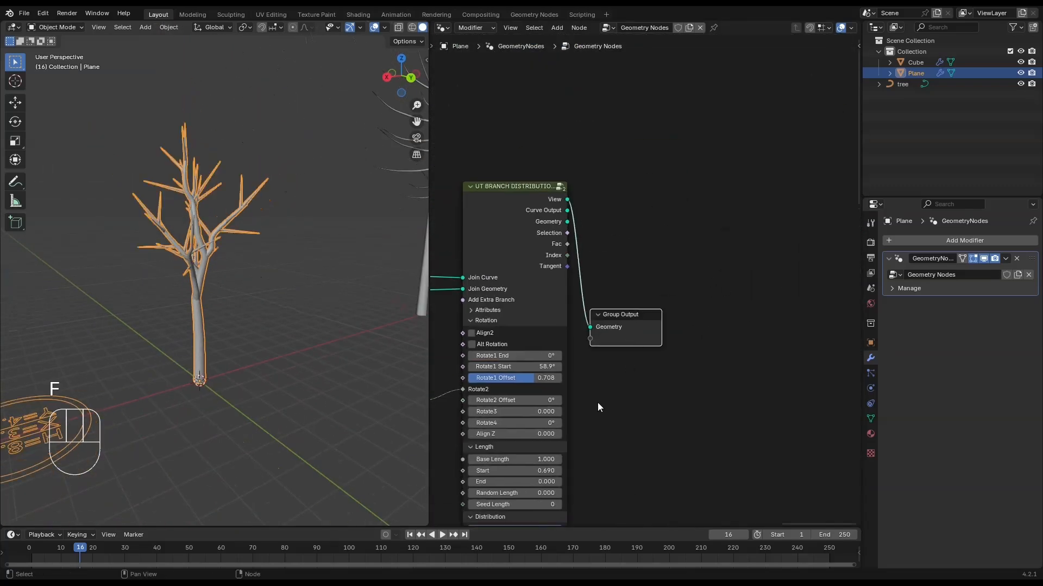
{"action": "middle_click_drag", "start_coordinate": [598, 402], "coordinate": [577, 428]}
{"action": "key", "text": "g"}
{"action": "left_click", "coordinate": [676, 301]}
- Show the tree in front view and set the first branch node's Rotate1 Start to about 45.7°
{"action": "scroll", "coordinate": [111, 253], "scroll_direction": "up", "scroll_amount": 3}
{"action": "middle_click_drag", "start_coordinate": [111, 253], "coordinate": [327, 236]}
{"action": "key", "text": "grave"}
{"action": "scroll", "coordinate": [543, 347], "scroll_direction": "down", "scroll_amount": 2}
{"action": "middle_click_drag", "start_coordinate": [543, 348], "coordinate": [675, 230]}
{"action": "middle_click_drag", "start_coordinate": [503, 377], "coordinate": [847, 293]}
{"action": "scroll", "coordinate": [610, 264], "scroll_direction": "up", "scroll_amount": 1}
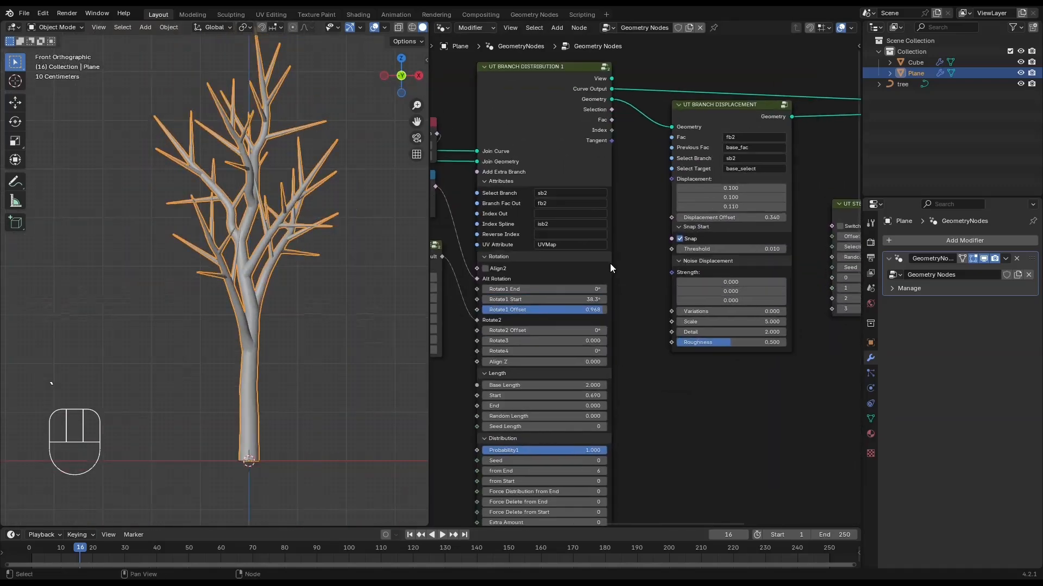
{"action": "middle_click_drag", "start_coordinate": [610, 264], "coordinate": [631, 264]}
{"action": "left_click", "coordinate": [587, 311]}
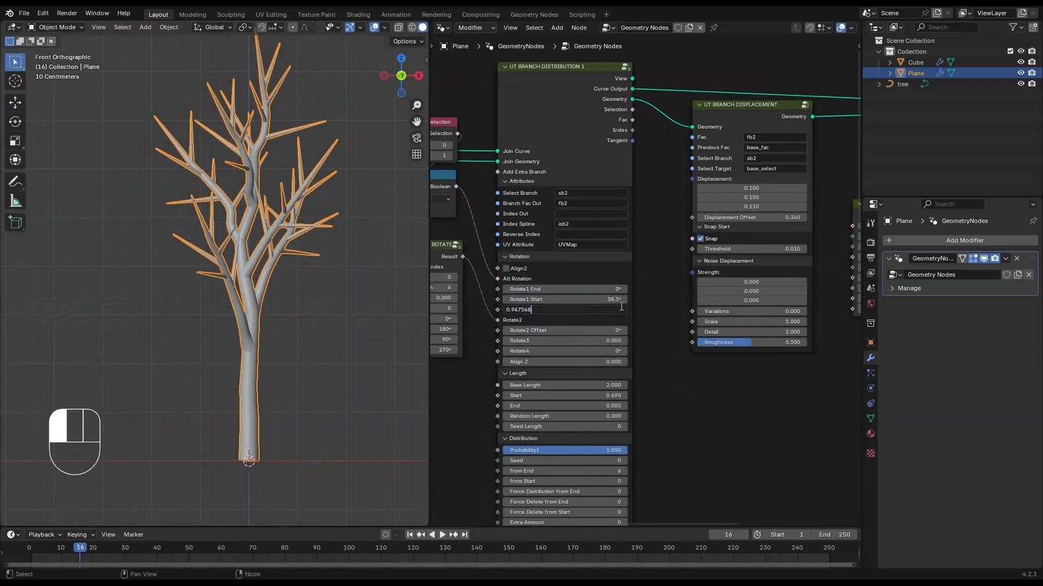
{"action": "key", "text": "Escape"}
{"action": "left_click_drag", "start_coordinate": [587, 300], "coordinate": [625, 300]}
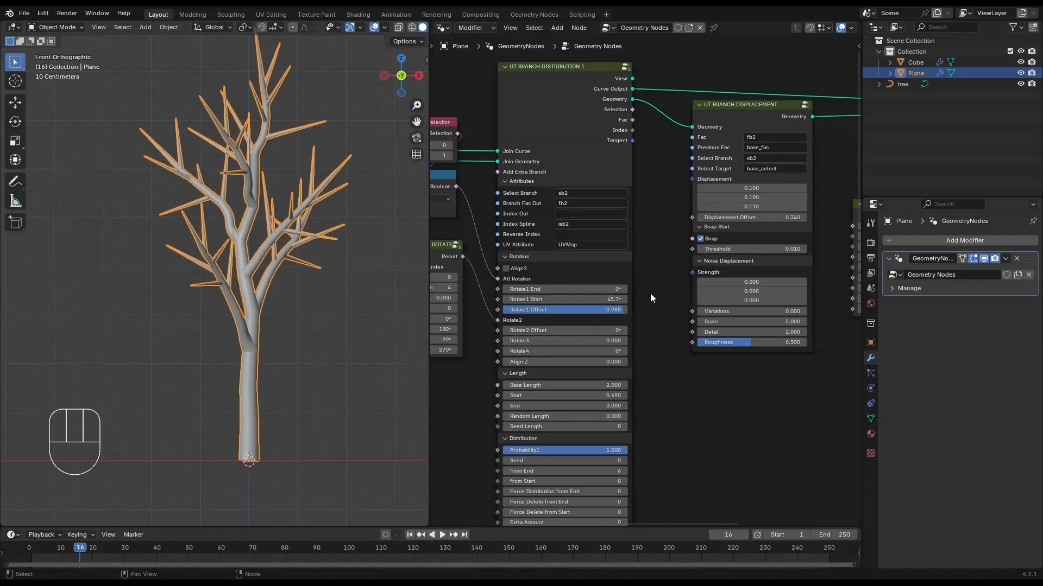
- Expand the second branch node's Shape settings and set its Noise Strength to 0.76 on all three axes
{"action": "scroll", "coordinate": [650, 297], "scroll_direction": "down", "scroll_amount": 4}
{"action": "middle_click_drag", "start_coordinate": [650, 297], "coordinate": [363, 200]}
{"action": "scroll", "coordinate": [632, 329], "scroll_direction": "up", "scroll_amount": 6}
{"action": "left_click", "coordinate": [596, 335]}
{"action": "middle_click_drag", "start_coordinate": [619, 379], "coordinate": [604, 272]}
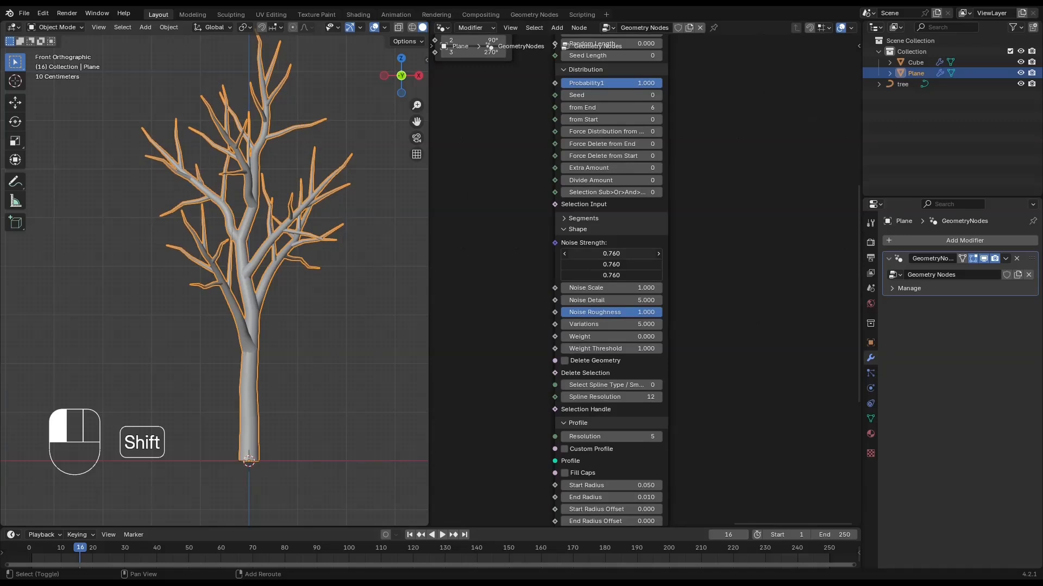
- Set the second branch node's Weight to 0.38 and its Weight Threshold to 0.5
{"action": "middle_click_drag", "start_coordinate": [607, 415], "coordinate": [616, 298]}
{"action": "scroll", "coordinate": [617, 298], "scroll_direction": "up", "scroll_amount": 2}
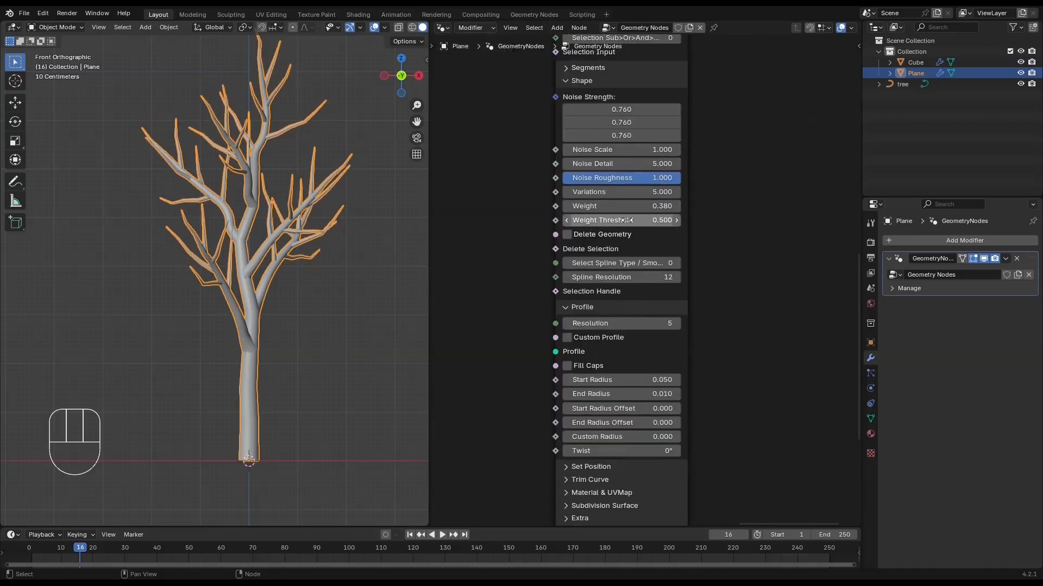
{"action": "middle_click_drag", "start_coordinate": [276, 157], "coordinate": [281, 215], "text": "shift"}
{"action": "scroll", "coordinate": [242, 266], "scroll_direction": "up", "scroll_amount": 1}
{"action": "middle_click_drag", "start_coordinate": [243, 266], "coordinate": [325, 348], "text": "shift"}
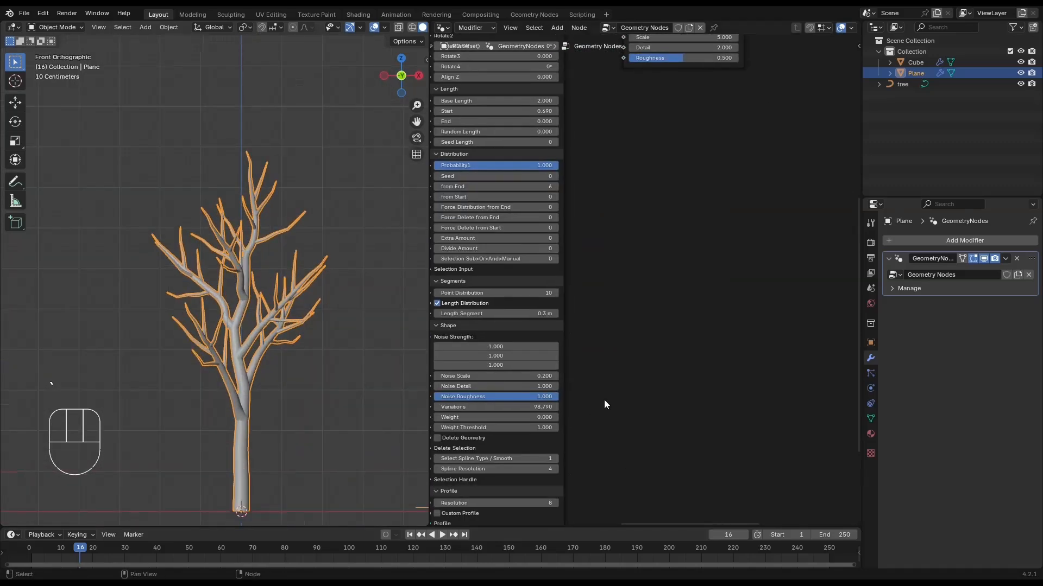
- Try a Length Segment of 0.35 m on the first branch node and inspect the branches
{"action": "middle_click_drag", "start_coordinate": [604, 402], "coordinate": [759, 282]}
{"action": "scroll", "coordinate": [755, 296], "scroll_direction": "up", "scroll_amount": 2}
{"action": "middle_click_drag", "start_coordinate": [658, 383], "coordinate": [630, 299]}
{"action": "middle_click_drag", "start_coordinate": [575, 232], "coordinate": [570, 340]}
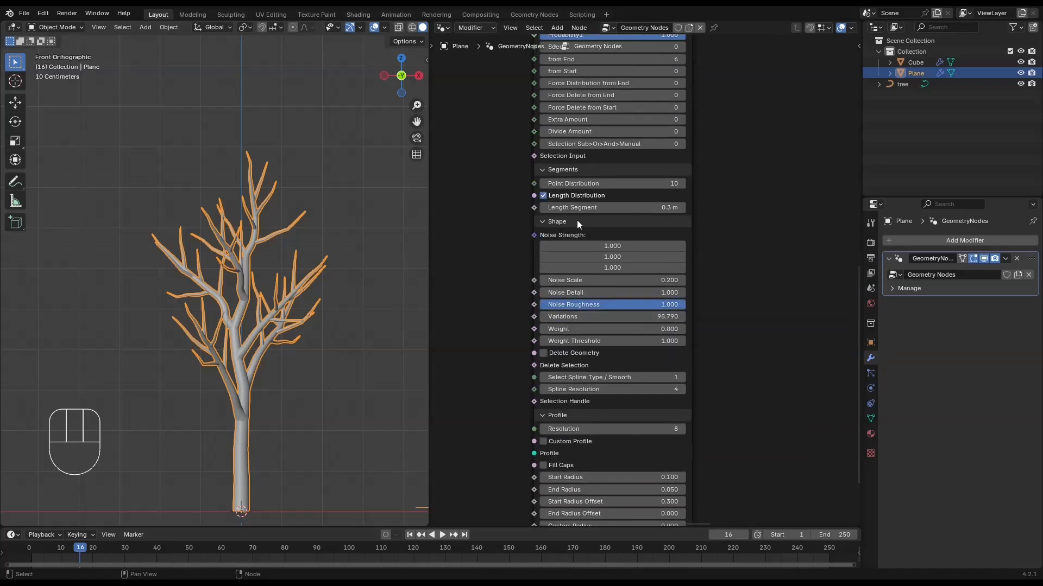
{"action": "type", "text": "0.35"}
{"action": "key", "text": "Return"}
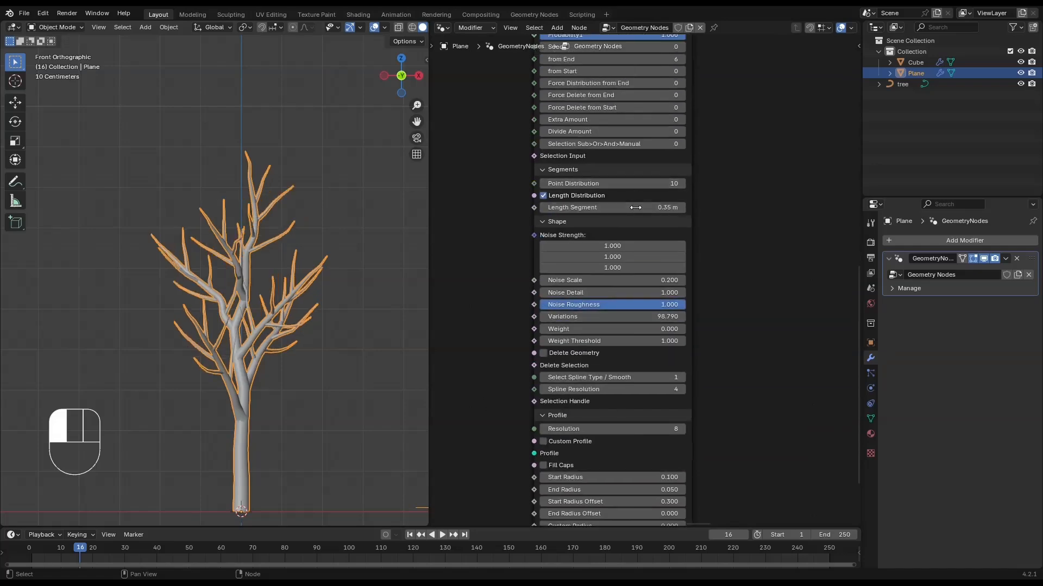
{"action": "scroll", "coordinate": [163, 360], "scroll_direction": "up", "scroll_amount": 5}
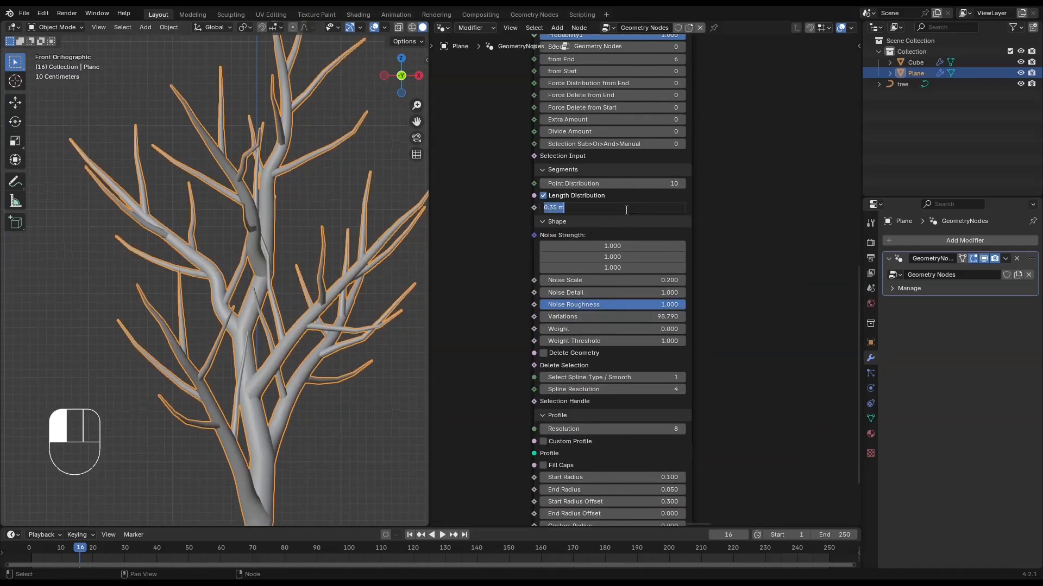
- Set the first branch node's Length Segment to 0.4 m and check the whole tree
{"action": "type", "text": "0.4"}
{"action": "key", "text": "Return"}
{"action": "scroll", "coordinate": [274, 309], "scroll_direction": "down", "scroll_amount": 2}
{"action": "scroll", "coordinate": [250, 292], "scroll_direction": "down", "scroll_amount": 2}
{"action": "mouse_move", "coordinate": [242, 286]}
{"action": "middle_mouse_down"}
{"action": "mouse_move", "coordinate": [300, 289]}
{"action": "mouse_move", "coordinate": [37, 313]}
{"action": "mouse_move", "coordinate": [69, 280]}
{"action": "mouse_move", "coordinate": [301, 288]}
{"action": "mouse_move", "coordinate": [238, 295]}
{"action": "middle_mouse_up"}
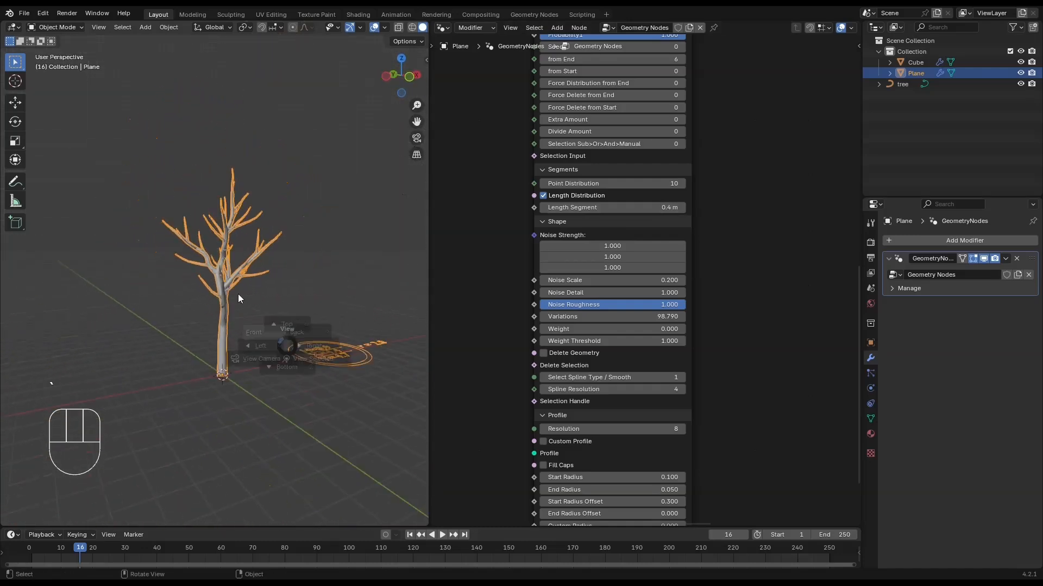
{"action": "left_click", "coordinate": [238, 294]}
- Add a UT Root Displacement node and insert it on the Geometry link coming out of the UT Trunk node
{"action": "scroll", "coordinate": [639, 315], "scroll_direction": "down", "scroll_amount": 10}
{"action": "middle_click_drag", "start_coordinate": [565, 326], "coordinate": [759, 512]}
{"action": "scroll", "coordinate": [706, 280], "scroll_direction": "up", "scroll_amount": 9}
{"action": "middle_click_drag", "start_coordinate": [706, 280], "coordinate": [586, 345]}
{"action": "key", "text": "shift+a"}
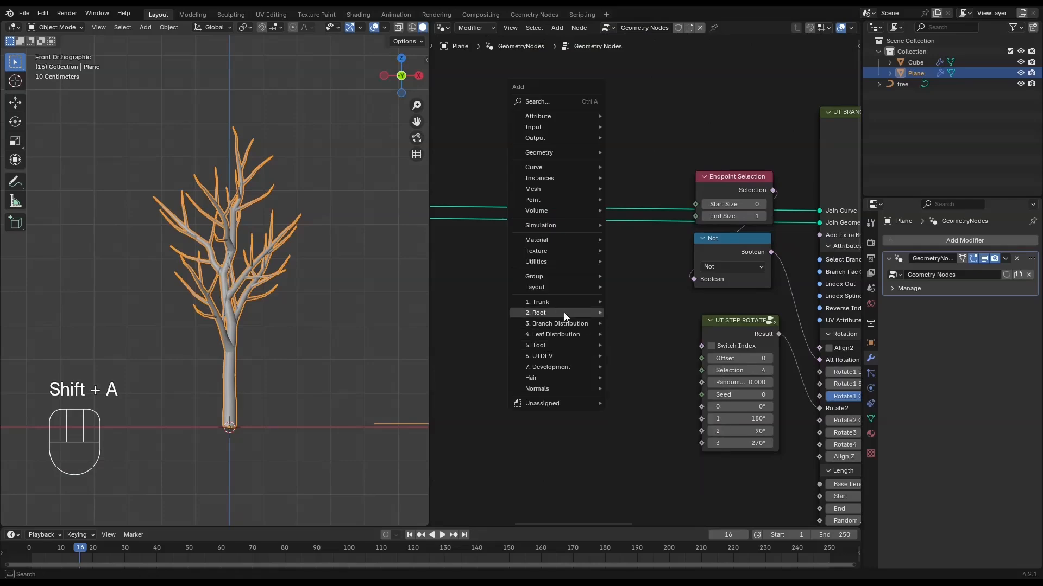
{"action": "mouse_move", "coordinate": [563, 311]}
{"action": "left_click", "coordinate": [690, 331]}
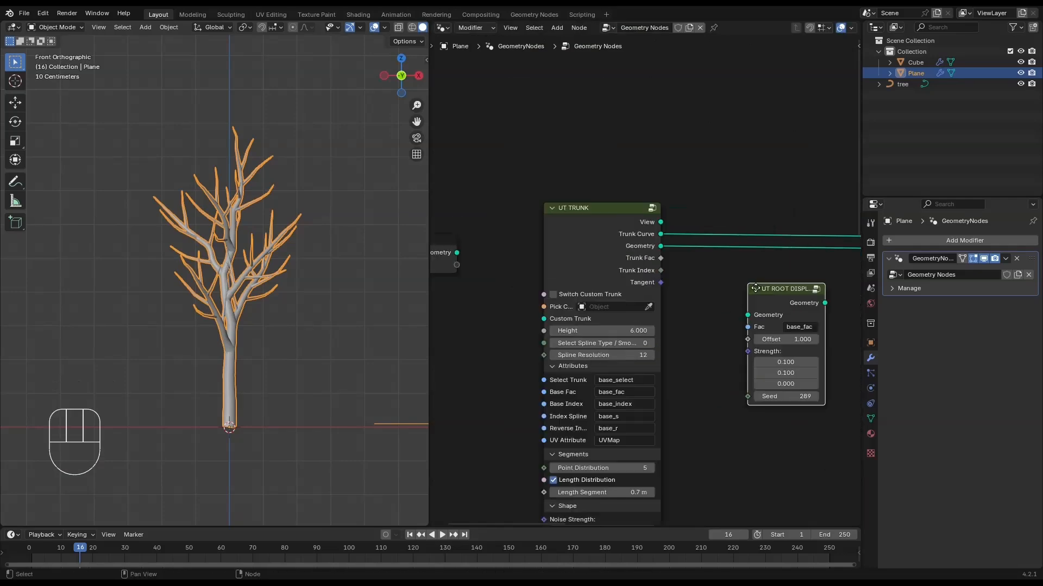
{"action": "left_click", "coordinate": [749, 250]}
{"action": "scroll", "coordinate": [786, 301], "scroll_direction": "up", "scroll_amount": 3}
{"action": "middle_click_drag", "start_coordinate": [786, 301], "coordinate": [652, 266]}
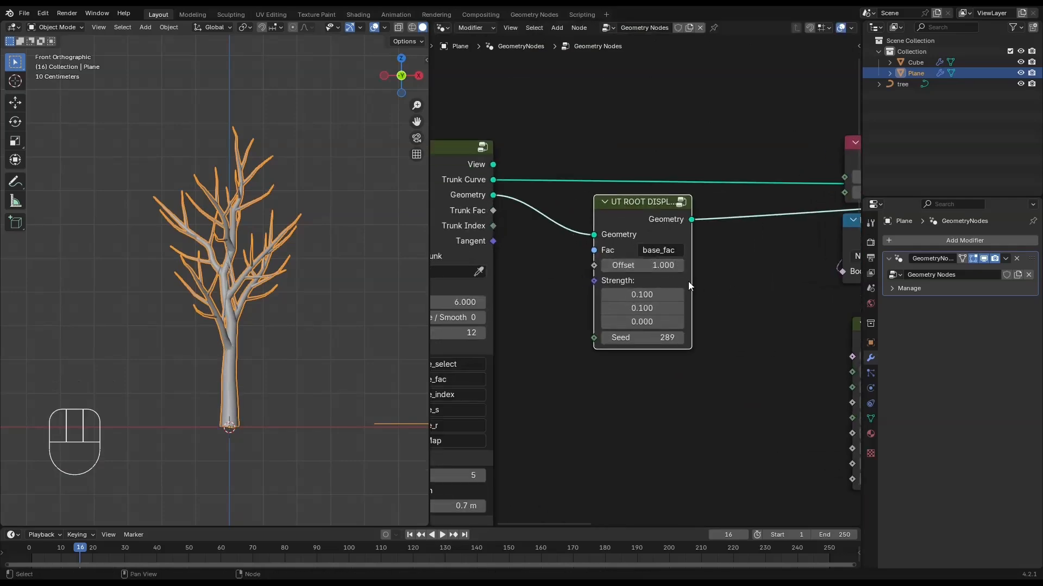
- Display the trunk base in wireframe and raise the root displacement Strength to 0.42 on the first two axes
{"action": "left_click_drag", "start_coordinate": [691, 283], "coordinate": [721, 284]}
{"action": "scroll", "coordinate": [279, 459], "scroll_direction": "up", "scroll_amount": 4}
{"action": "middle_click_drag", "start_coordinate": [279, 460], "coordinate": [238, 217], "text": "shift"}
{"action": "scroll", "coordinate": [228, 272], "scroll_direction": "up", "scroll_amount": 3}
{"action": "key", "text": "z"}
{"action": "middle_click_drag", "start_coordinate": [200, 370], "coordinate": [280, 383]}
{"action": "middle_click_drag", "start_coordinate": [571, 375], "coordinate": [632, 363]}
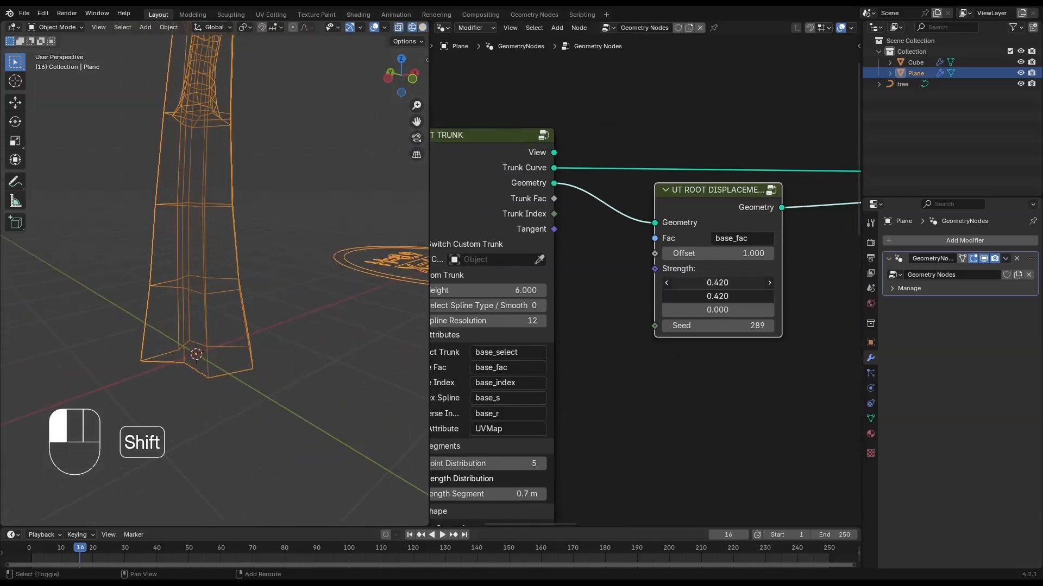
- Set the root displacement Offset to 0.57 and its Strength to 0.27 on the first two axes
{"action": "middle_click_drag", "start_coordinate": [348, 248], "coordinate": [308, 246]}
{"action": "scroll", "coordinate": [307, 247], "scroll_direction": "down", "scroll_amount": 2}
{"action": "scroll", "coordinate": [644, 279], "scroll_direction": "up", "scroll_amount": 2}
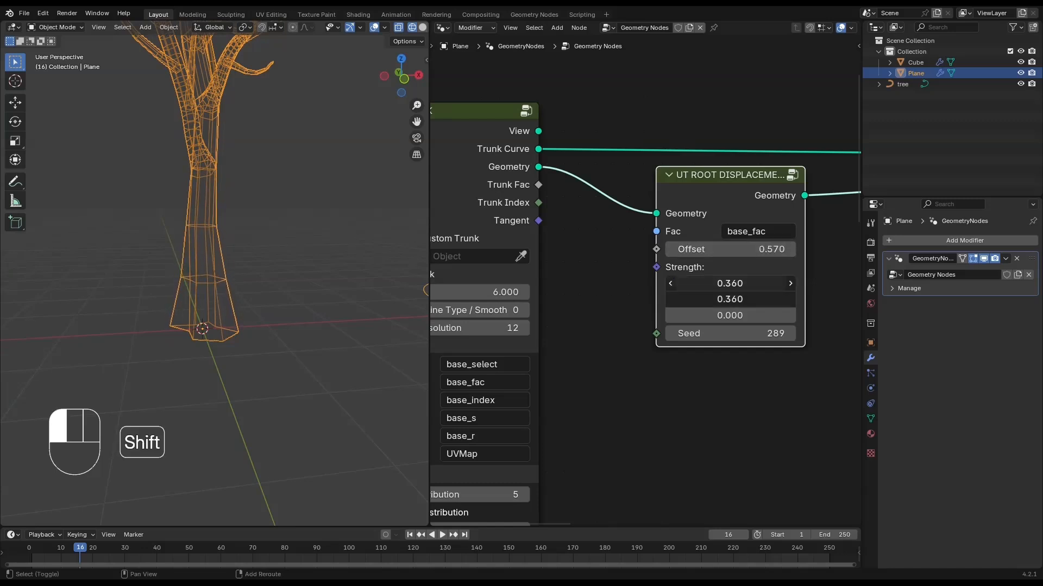
{"action": "left_click_drag", "start_coordinate": [730, 291], "coordinate": [771, 293], "text": "shift"}
- Step through root shapes and set the UT Root Displacement node's Seed to 313
{"action": "left_click", "coordinate": [791, 337]}
{"action": "left_click", "coordinate": [791, 337]}
{"action": "left_click", "coordinate": [792, 336]}
{"action": "left_click", "coordinate": [792, 336]}
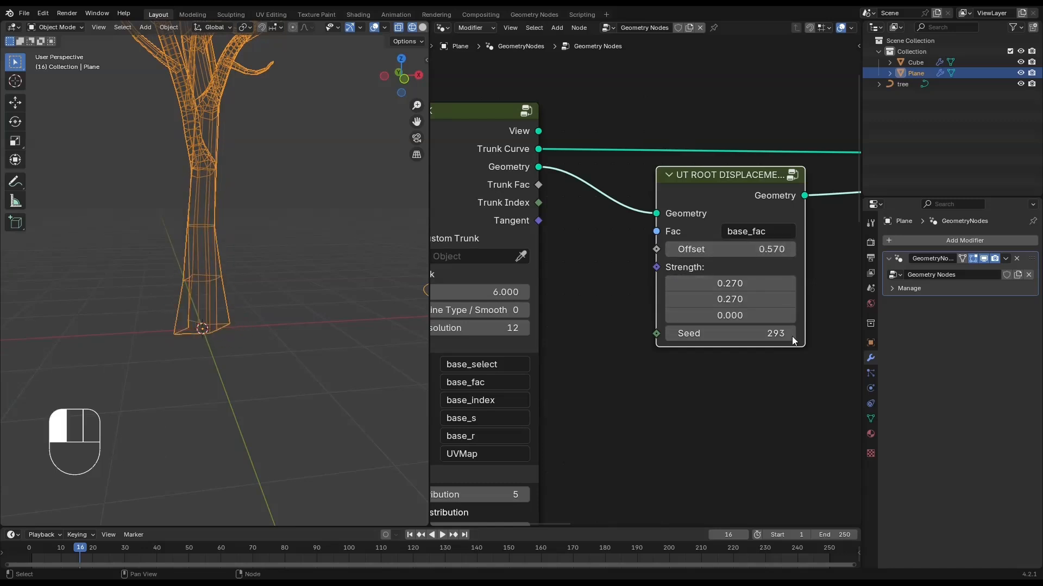
{"action": "left_click", "coordinate": [792, 336]}
{"action": "left_click", "coordinate": [791, 337]}
{"action": "left_click", "coordinate": [792, 336]}
{"action": "left_click", "coordinate": [792, 337]}
{"action": "left_click", "coordinate": [792, 337]}
{"action": "left_click", "coordinate": [792, 337]}
{"action": "left_click", "coordinate": [792, 337]}
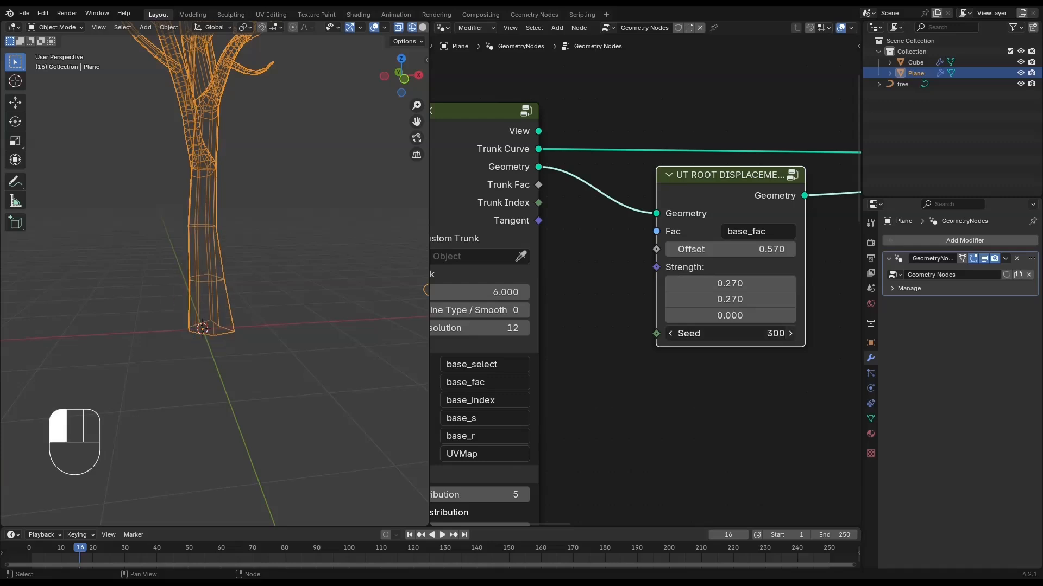
{"action": "left_click", "coordinate": [792, 336]}
{"action": "left_click", "coordinate": [791, 337]}
{"action": "left_click", "coordinate": [791, 337]}
{"action": "left_click", "coordinate": [791, 336]}
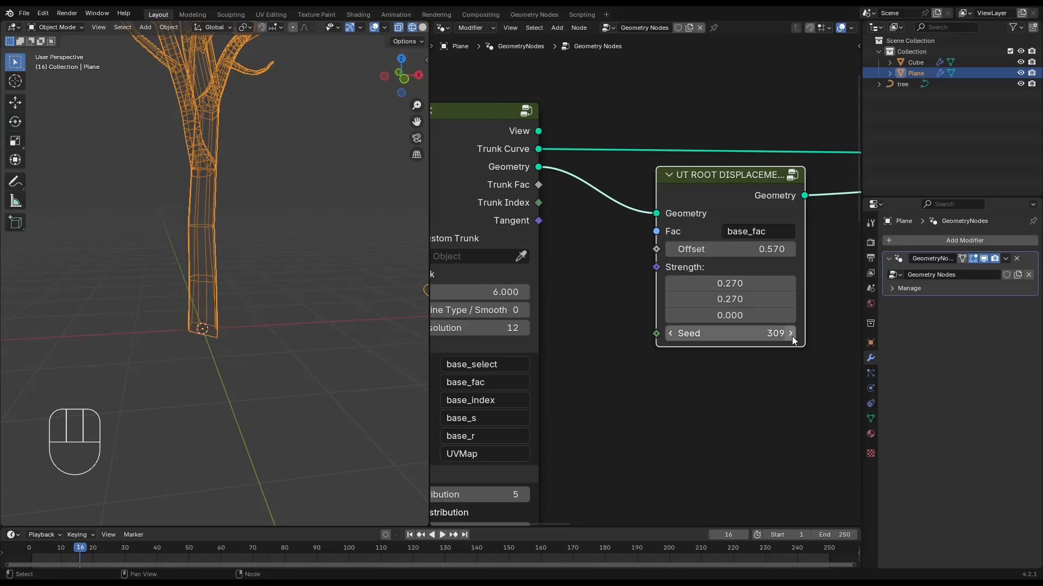
{"action": "left_click", "coordinate": [792, 336]}
{"action": "left_click", "coordinate": [671, 334]}
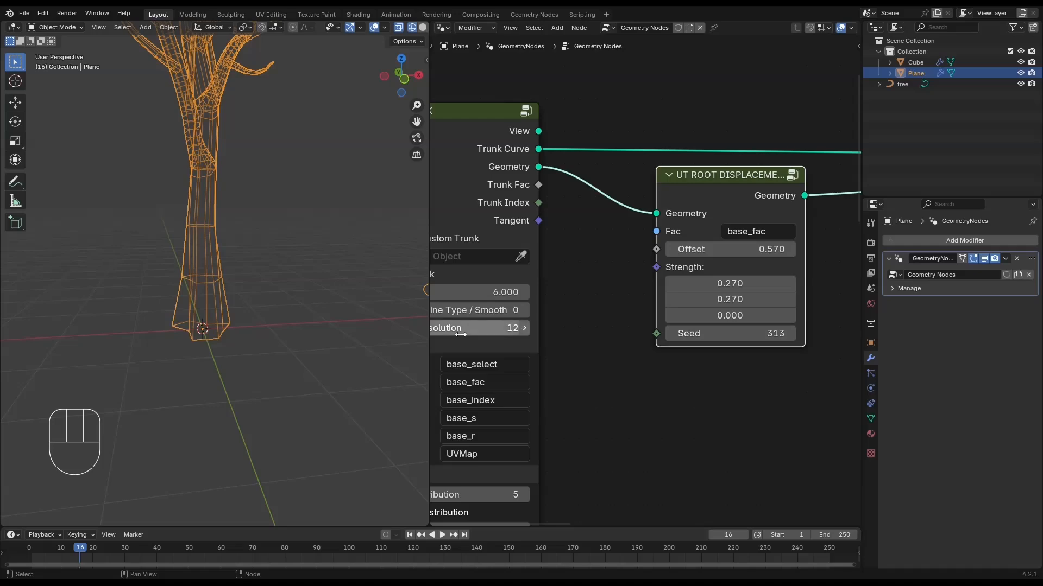
- Reduce the root displacement Strength to 0.15 on the first two axes and check the whole tree
{"action": "scroll", "coordinate": [337, 326], "scroll_direction": "up", "scroll_amount": 2}
{"action": "middle_click_drag", "start_coordinate": [337, 326], "coordinate": [410, 323]}
{"action": "scroll", "coordinate": [260, 272], "scroll_direction": "down", "scroll_amount": 5}
{"action": "middle_click_drag", "start_coordinate": [185, 258], "coordinate": [259, 272]}
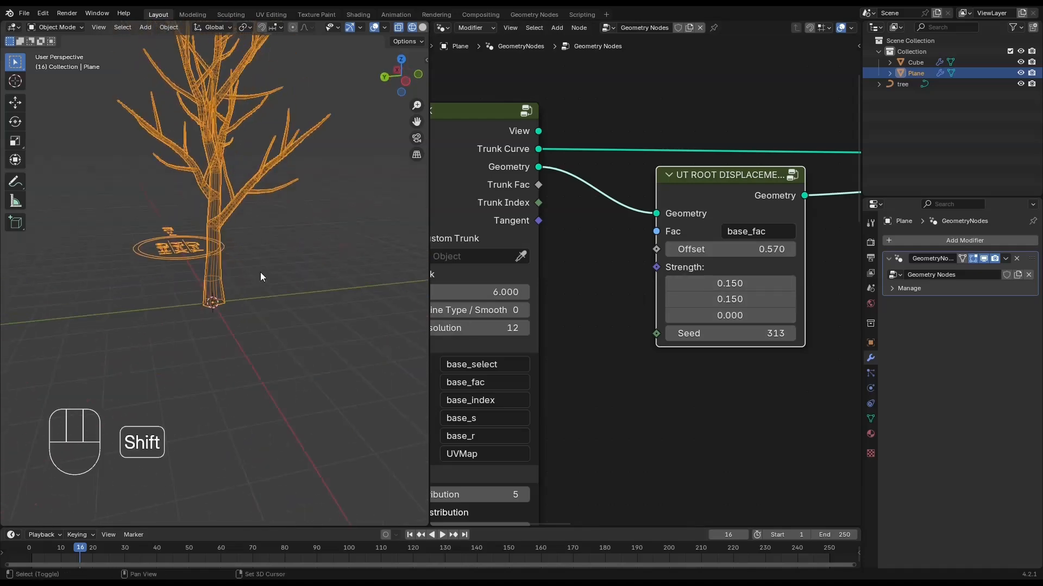
{"action": "middle_click_drag", "start_coordinate": [337, 239], "coordinate": [253, 279]}
- Add a mesh circle in top view and move it about 3.57 m along the X axis, beside the tree
{"action": "key", "text": "grave"}
{"action": "middle_click_drag", "start_coordinate": [373, 378], "coordinate": [318, 319], "text": "shift"}
{"action": "key", "text": "shift+a"}
{"action": "mouse_move", "coordinate": [291, 345]}
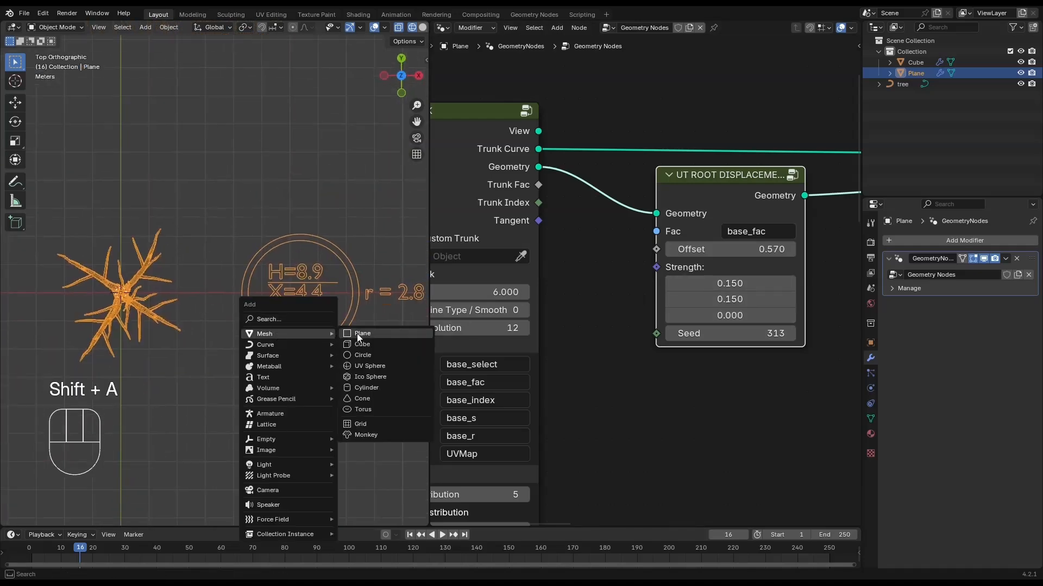
{"action": "left_click", "coordinate": [363, 355]}
{"action": "left_click", "coordinate": [257, 314]}
{"action": "scroll", "coordinate": [257, 314], "scroll_direction": "up", "scroll_amount": 3}
{"action": "left_click", "coordinate": [82, 517]}
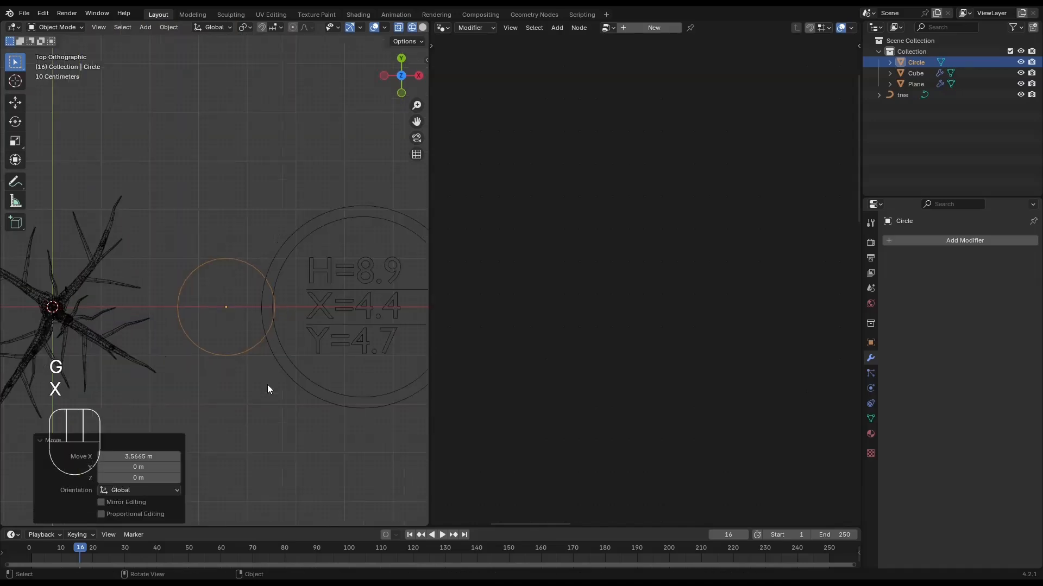
- Delete the circle, add a new mesh circle with 16 vertices and move it along the X axis beside the tree
{"action": "key", "text": "x"}
{"action": "key", "text": "shift+a"}
{"action": "mouse_move", "coordinate": [272, 318]}
{"action": "left_click", "coordinate": [322, 340]}
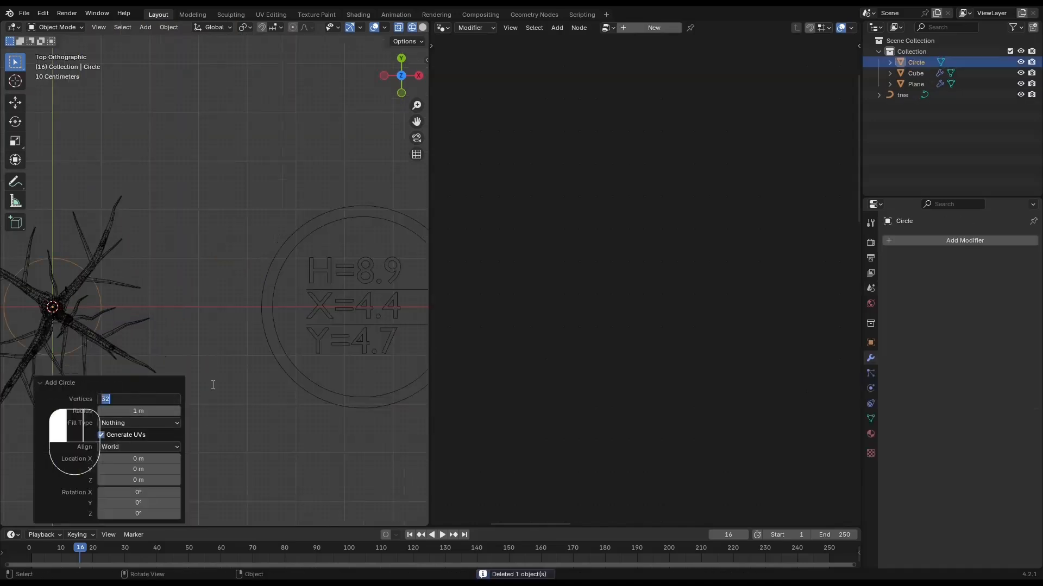
{"action": "left_click", "coordinate": [40, 383]}
{"action": "key", "text": "g"}
{"action": "key", "text": "x"}
{"action": "left_click", "coordinate": [272, 329]}
- Move the circle's vertices one by one, some inwards and some outwards, to form an irregular lobed outline
{"action": "scroll", "coordinate": [245, 324], "scroll_direction": "up", "scroll_amount": 4}
{"action": "key", "text": "Tab"}
{"action": "left_click", "coordinate": [222, 231]}
{"action": "key", "text": "g"}
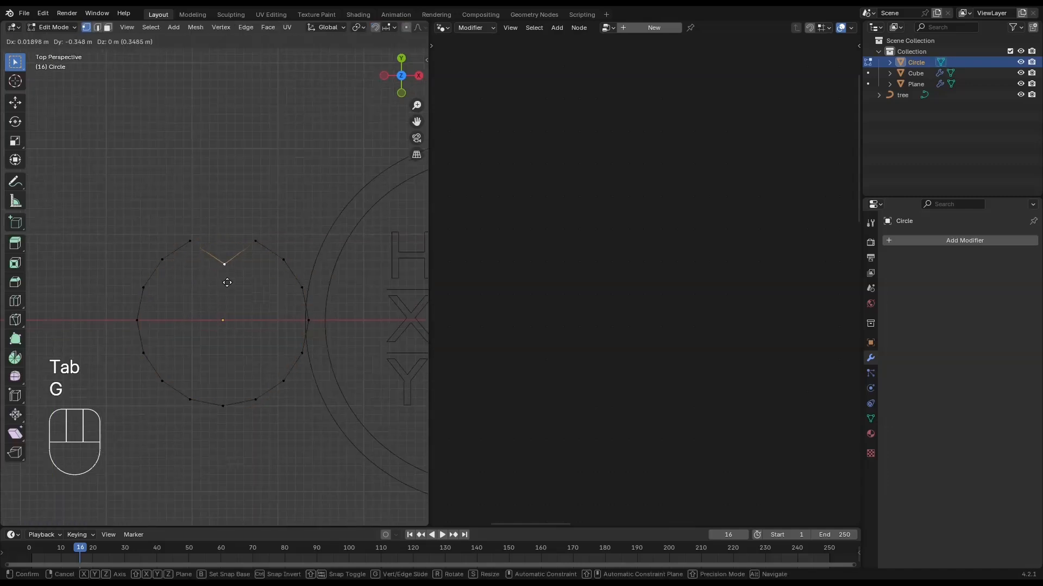
{"action": "left_click", "coordinate": [227, 282]}
{"action": "left_click", "coordinate": [297, 288]}
{"action": "key", "text": "g"}
{"action": "left_click", "coordinate": [235, 309]}
{"action": "left_click", "coordinate": [229, 400]}
{"action": "key", "text": "g"}
{"action": "left_click", "coordinate": [235, 364]}
{"action": "left_click", "coordinate": [146, 352]}
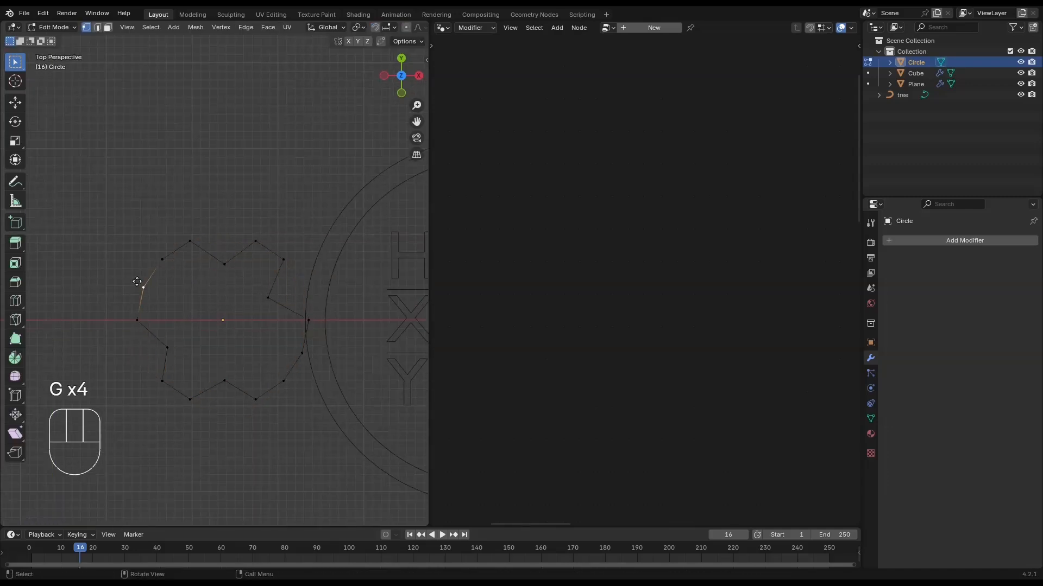
{"action": "left_click", "coordinate": [301, 395]}
{"action": "left_click", "coordinate": [191, 398]}
{"action": "key", "text": "g"}
{"action": "left_click", "coordinate": [177, 403]}
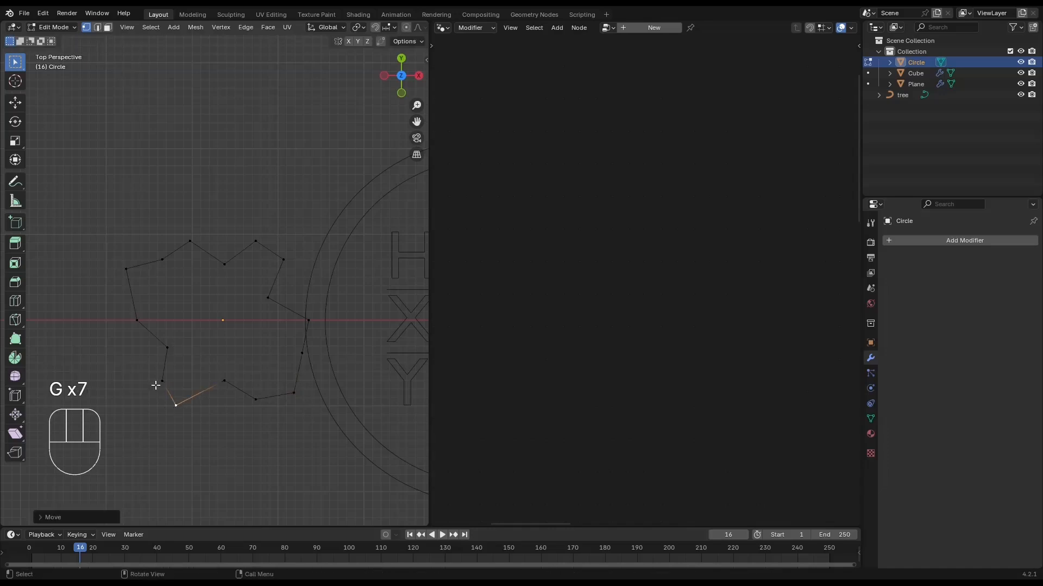
{"action": "left_click", "coordinate": [156, 384]}
{"action": "key", "text": "g"}
{"action": "left_click", "coordinate": [145, 389]}
- Apply the circle's object transform and rename the object Profile
{"action": "key", "text": "Tab"}
{"action": "key", "text": "ctrl+a"}
{"action": "left_click", "coordinate": [171, 321]}
{"action": "middle_click_drag", "start_coordinate": [171, 321], "coordinate": [244, 341]}
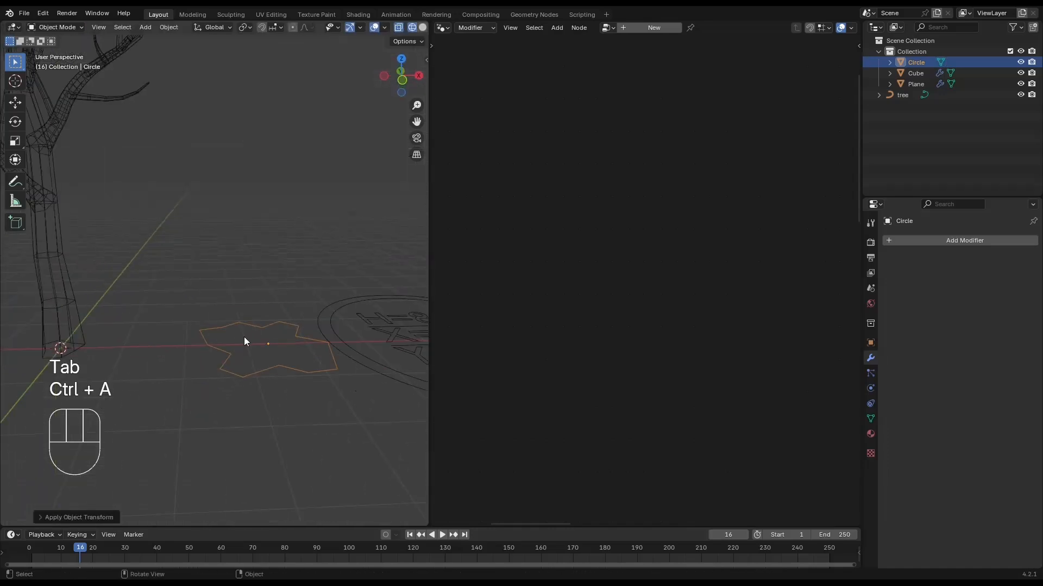
{"action": "type", "text": "Profile"}
{"action": "key", "text": "Return"}
- Add an Object Info node using Profile to the tree's nodes, feed its Geometry into the UT Trunk's Profile and enable Custom Profile
{"action": "left_click", "coordinate": [53, 282]}
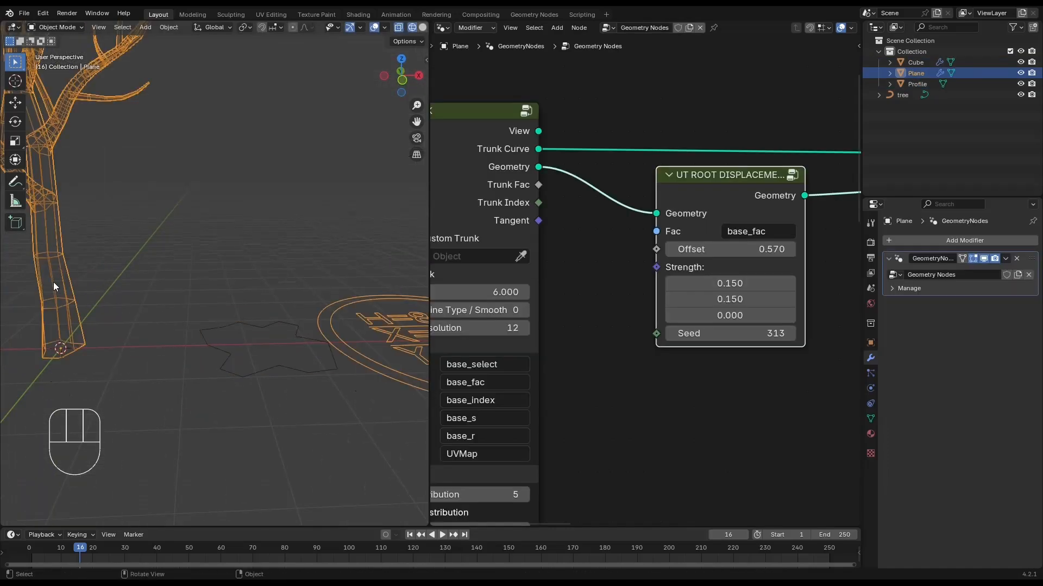
{"action": "scroll", "coordinate": [600, 370], "scroll_direction": "down", "scroll_amount": 5}
{"action": "middle_click_drag", "start_coordinate": [601, 370], "coordinate": [638, 321]}
{"action": "scroll", "coordinate": [639, 324], "scroll_direction": "up", "scroll_amount": 1}
{"action": "key", "text": "ctrl+a"}
{"action": "type", "text": "obje"}
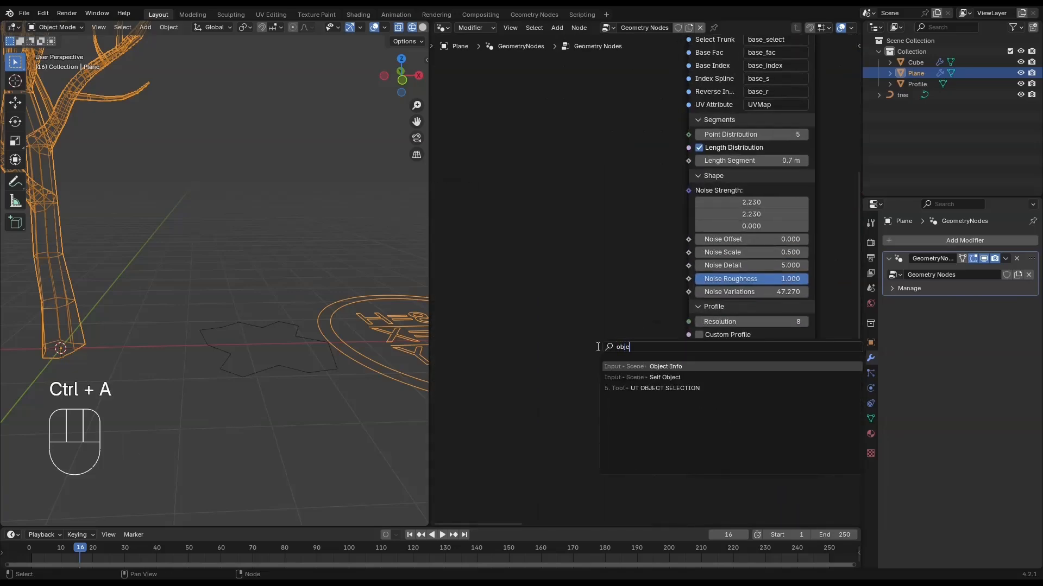
{"action": "type", "text": "c"}
{"action": "key", "text": "Return"}
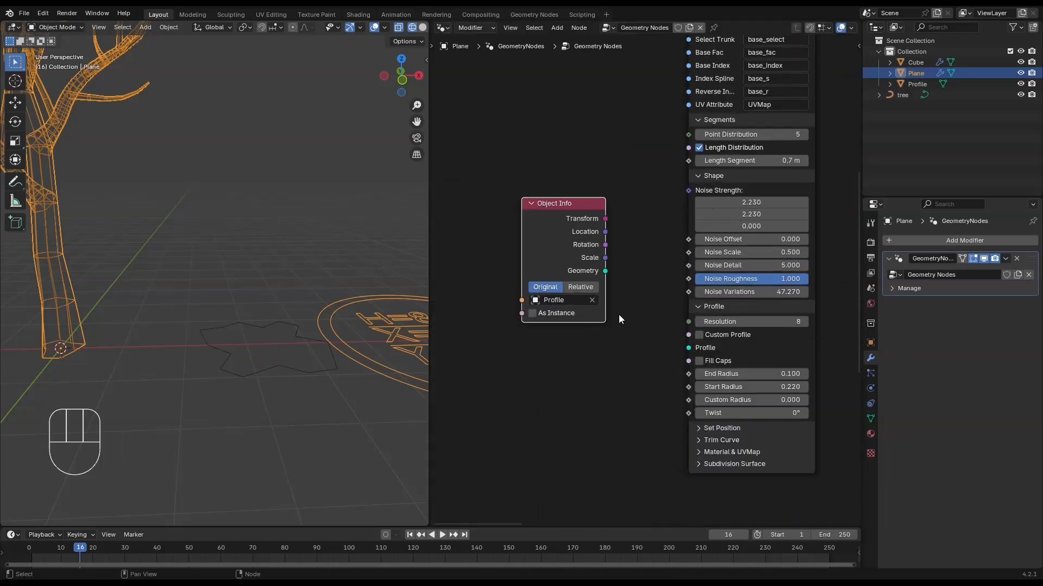
{"action": "middle_click_drag", "start_coordinate": [619, 315], "coordinate": [668, 344]}
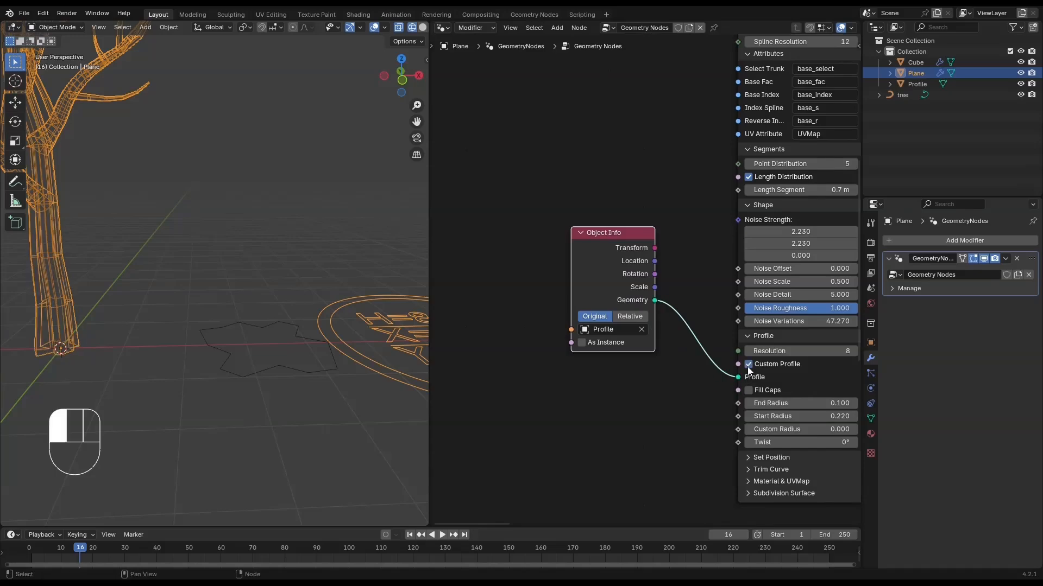
- Examine the trunk in solid shading with the custom profile switched off and on, moving the Object Info node clear
{"action": "middle_click_drag", "start_coordinate": [32, 363], "coordinate": [184, 348], "text": "shift"}
{"action": "key", "text": "z"}
{"action": "left_click", "coordinate": [270, 347]}
{"action": "scroll", "coordinate": [270, 348], "scroll_direction": "up", "scroll_amount": 3}
{"action": "middle_click_drag", "start_coordinate": [259, 330], "coordinate": [232, 288]}
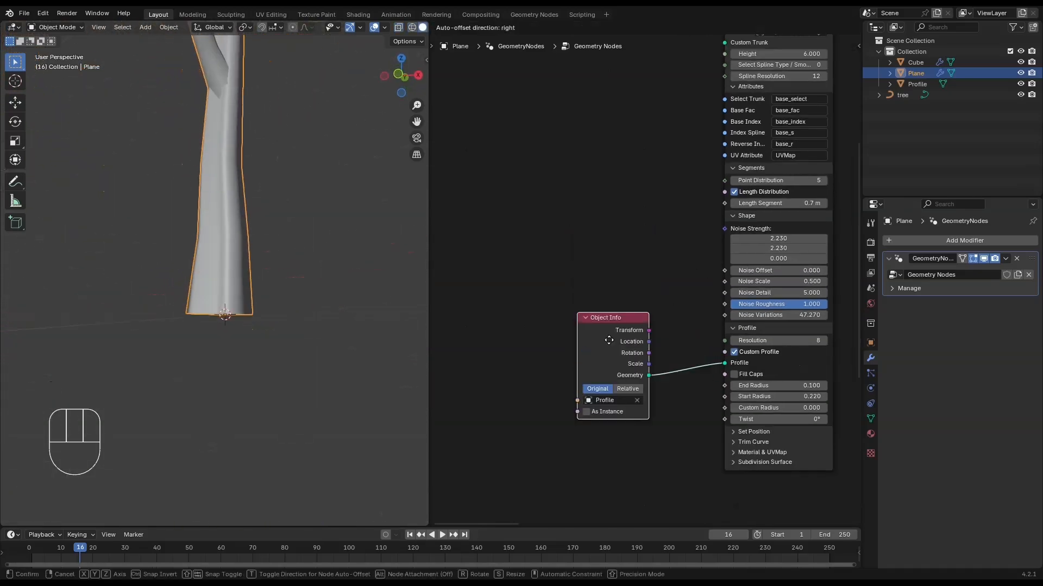
{"action": "left_click", "coordinate": [767, 350]}
{"action": "left_click", "coordinate": [767, 350]}
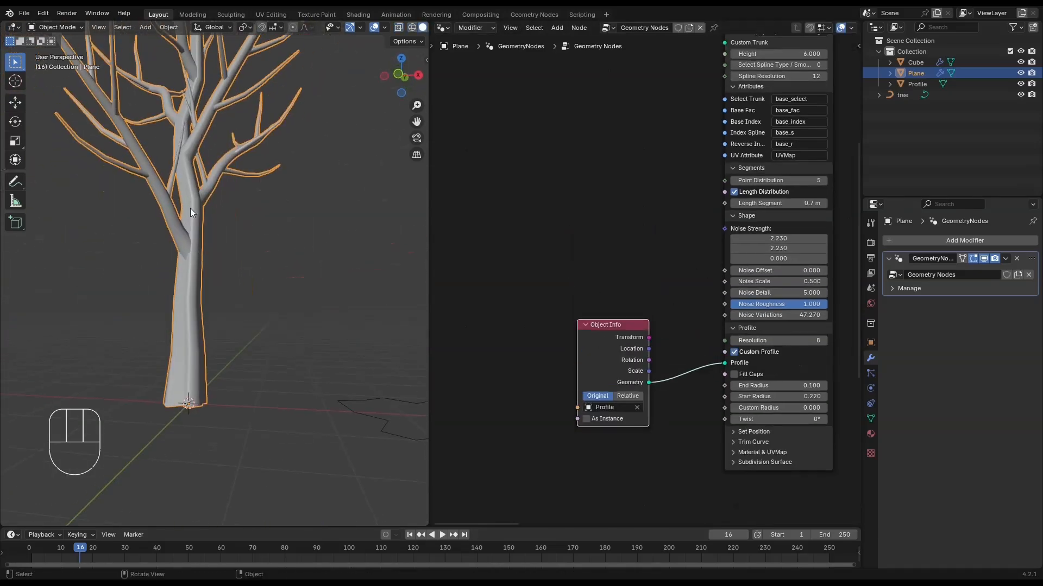
{"action": "middle_click_drag", "start_coordinate": [190, 207], "coordinate": [199, 242]}
{"action": "left_click_drag", "start_coordinate": [611, 325], "coordinate": [603, 387]}
- Reshape the Profile outline in top view by moving vertices on its upper side, checking the effect on the trunk
{"action": "middle_click_drag", "start_coordinate": [215, 335], "coordinate": [166, 281]}
{"action": "left_click", "coordinate": [289, 398]}
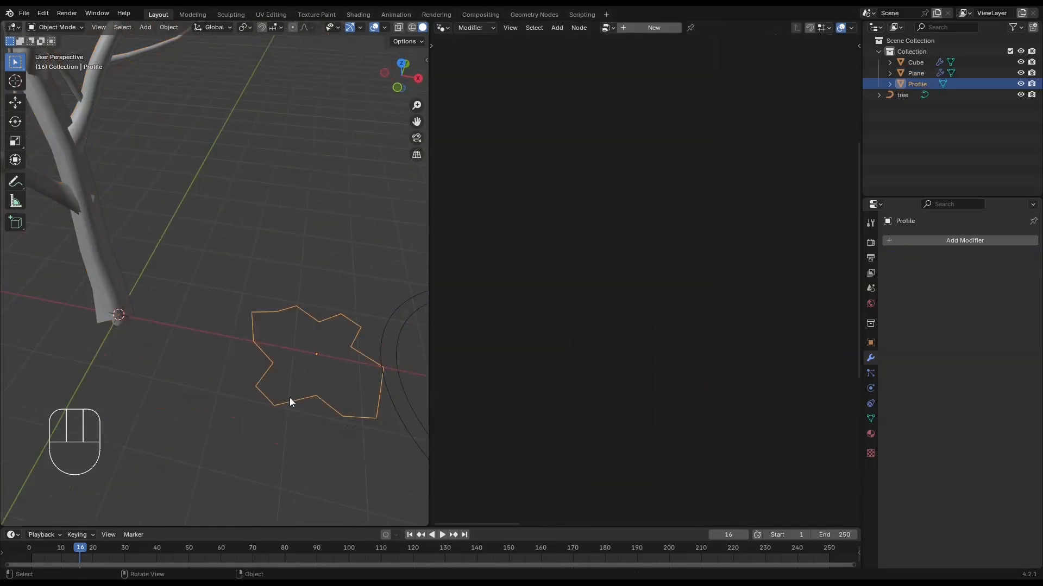
{"action": "key", "text": "Tab"}
{"action": "key", "text": "grave"}
{"action": "key", "text": "g"}
{"action": "middle_click_drag", "start_coordinate": [308, 349], "coordinate": [274, 366], "text": "shift"}
{"action": "left_click", "coordinate": [336, 281]}
{"action": "key", "text": "g"}
{"action": "left_click", "coordinate": [344, 277]}
{"action": "left_click", "coordinate": [326, 232]}
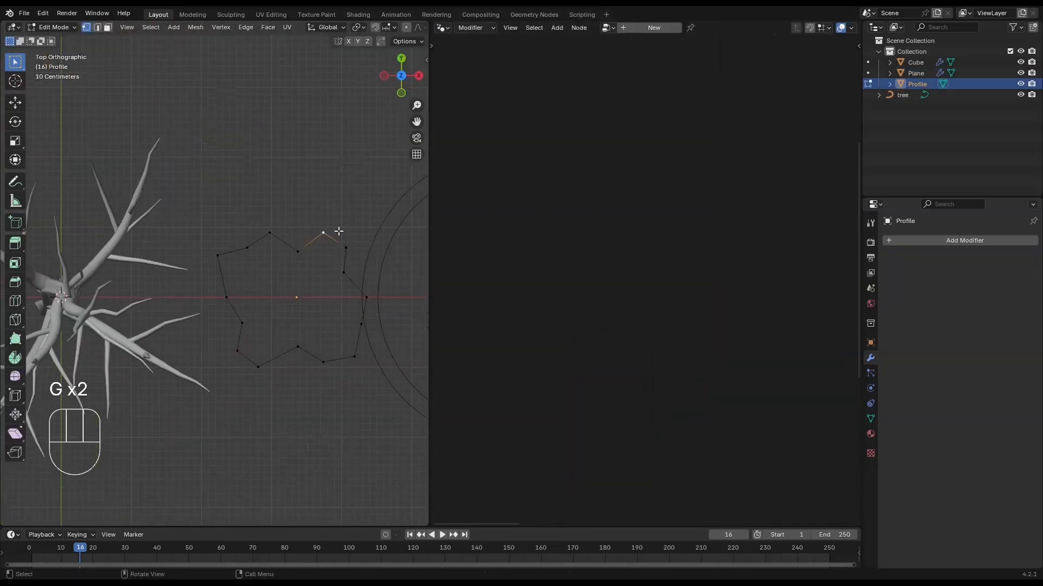
{"action": "key", "text": "Tab"}
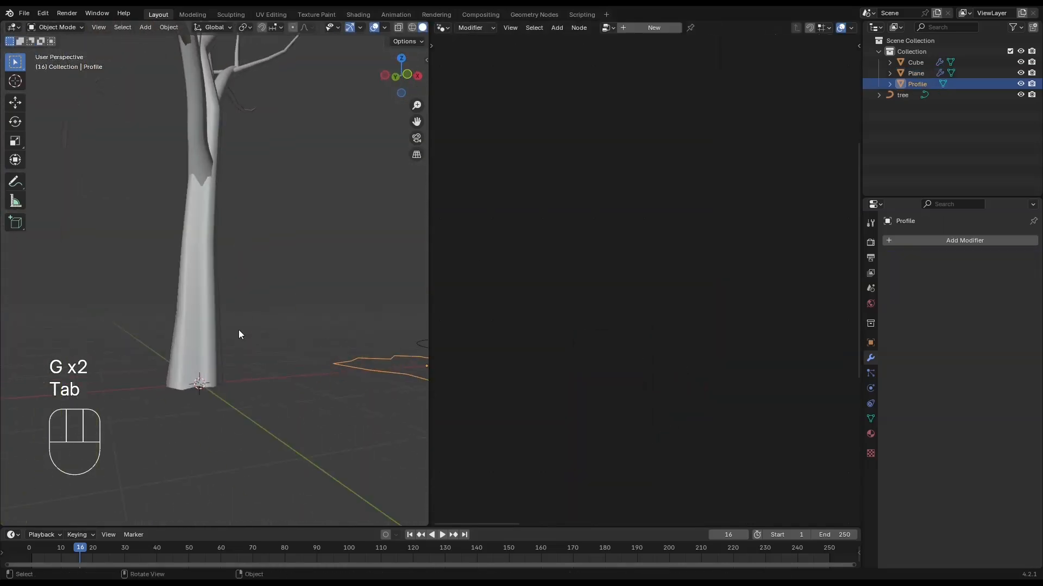
- Set the UT Trunk's Select Spline Type / Smooth to 1 and its Spline Resolution to 5
{"action": "left_click", "coordinate": [238, 330]}
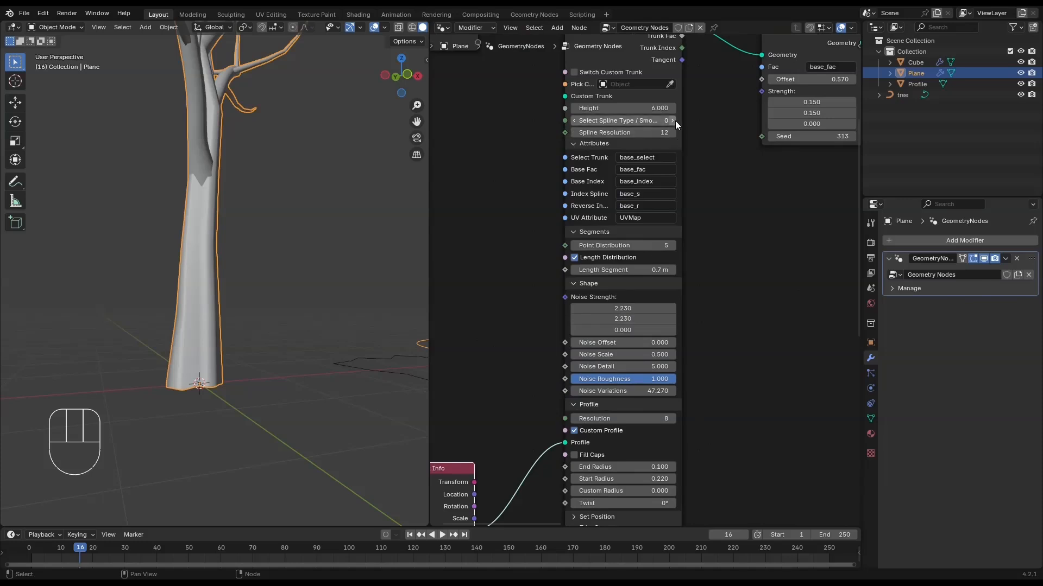
{"action": "left_click", "coordinate": [673, 121]}
{"action": "key", "text": "z"}
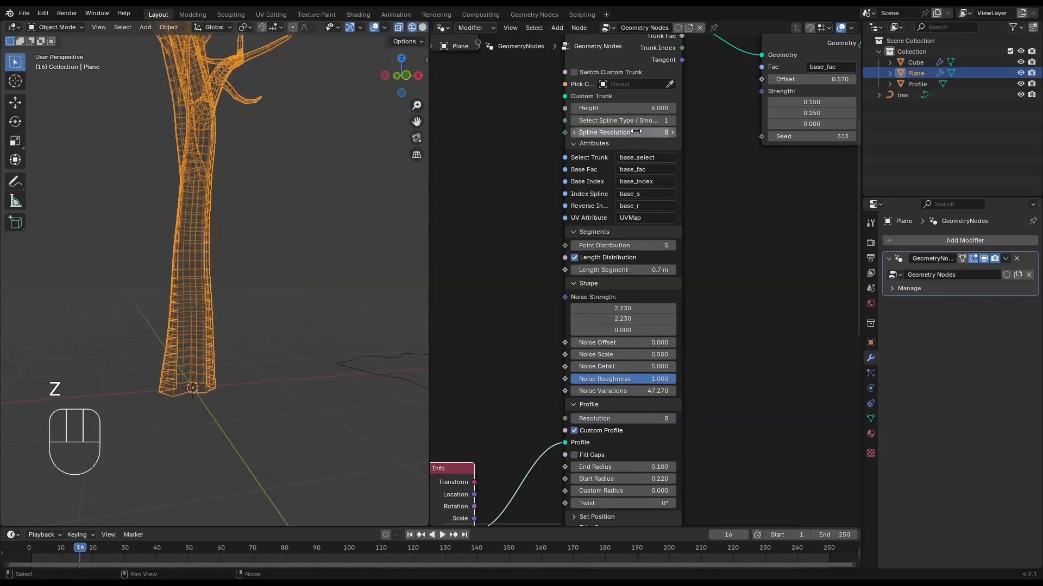
{"action": "left_click_drag", "start_coordinate": [623, 133], "coordinate": [663, 133], "text": "shift"}
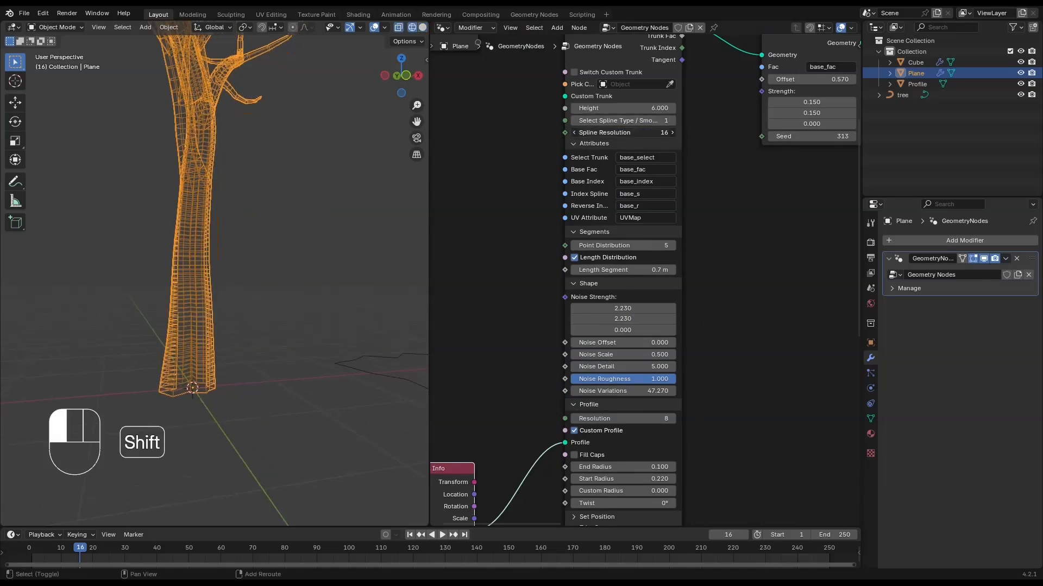
- Add a UT Twist node and connect its Twist output to the UT Trunk's Twist input
{"action": "middle_click_drag", "start_coordinate": [478, 266], "coordinate": [620, 273]}
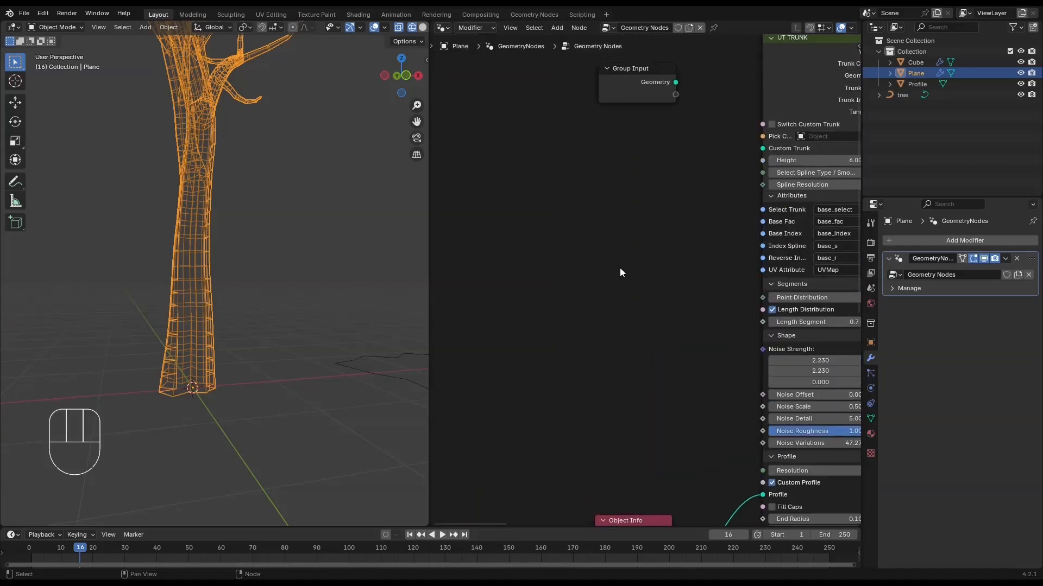
{"action": "key", "text": "shift+a"}
{"action": "mouse_move", "coordinate": [564, 426]}
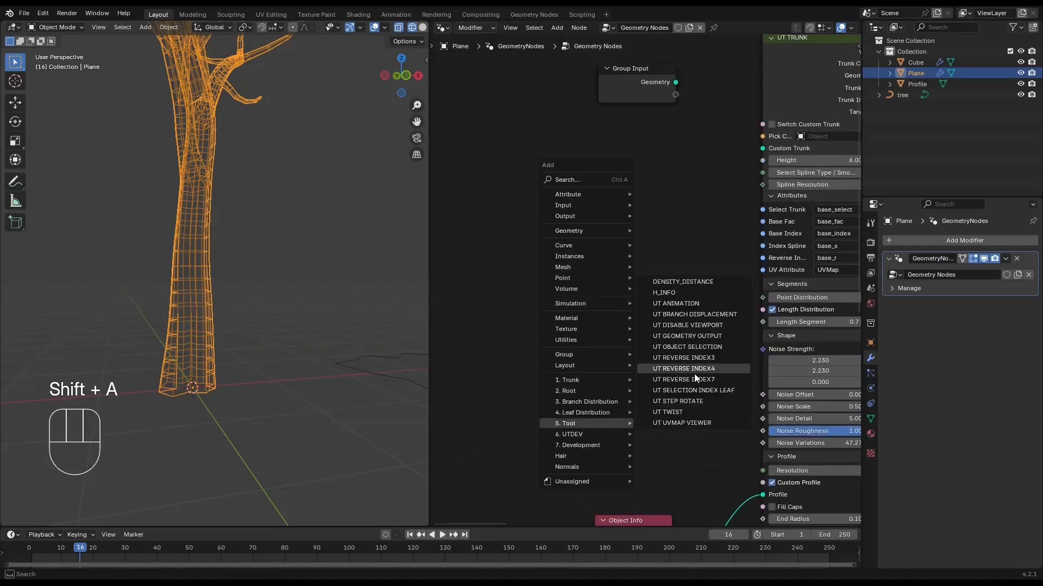
{"action": "left_click", "coordinate": [701, 412]}
{"action": "left_click", "coordinate": [565, 291]}
{"action": "middle_click_drag", "start_coordinate": [619, 304], "coordinate": [573, 241]}
{"action": "left_click_drag", "start_coordinate": [579, 240], "coordinate": [677, 164]}
{"action": "left_click_drag", "start_coordinate": [679, 414], "coordinate": [711, 486]}
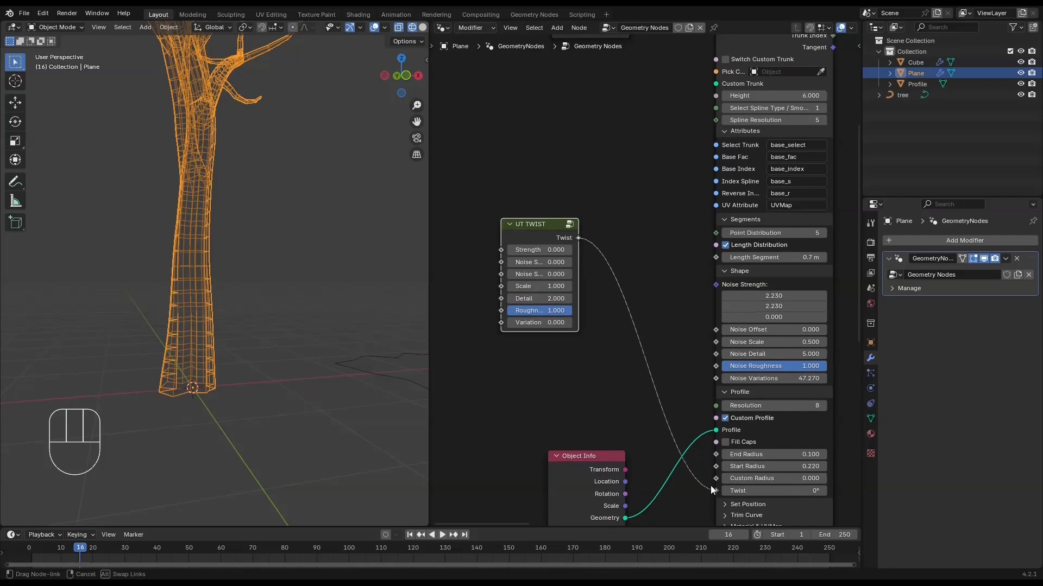
- Show the tree in solid shading and raise the UT Twist node's Strength to twist the trunk
{"action": "left_click", "coordinate": [210, 302]}
{"action": "middle_click_drag", "start_coordinate": [210, 301], "coordinate": [232, 300]}
{"action": "middle_click_drag", "start_coordinate": [232, 300], "coordinate": [247, 336], "text": "shift"}
{"action": "left_click_drag", "start_coordinate": [540, 250], "coordinate": [576, 250]}
{"action": "scroll", "coordinate": [245, 280], "scroll_direction": "down", "scroll_amount": 4}
{"action": "middle_click_drag", "start_coordinate": [244, 279], "coordinate": [250, 380]}
{"action": "scroll", "coordinate": [266, 263], "scroll_direction": "up", "scroll_amount": 3}
{"action": "scroll", "coordinate": [250, 380], "scroll_direction": "up", "scroll_amount": 3}
- Set Force Delete from Start to 1 on the branch node with Start 0.690 and Base Length 1, and lower its from End by one
{"action": "scroll", "coordinate": [617, 325], "scroll_direction": "down", "scroll_amount": 6}
{"action": "middle_click_drag", "start_coordinate": [616, 325], "coordinate": [467, 348]}
{"action": "scroll", "coordinate": [629, 424], "scroll_direction": "up", "scroll_amount": 6}
{"action": "middle_click_drag", "start_coordinate": [629, 424], "coordinate": [621, 282]}
{"action": "scroll", "coordinate": [620, 280], "scroll_direction": "down", "scroll_amount": 6}
{"action": "scroll", "coordinate": [618, 306], "scroll_direction": "up", "scroll_amount": 6}
{"action": "scroll", "coordinate": [620, 283], "scroll_direction": "up", "scroll_amount": 1}
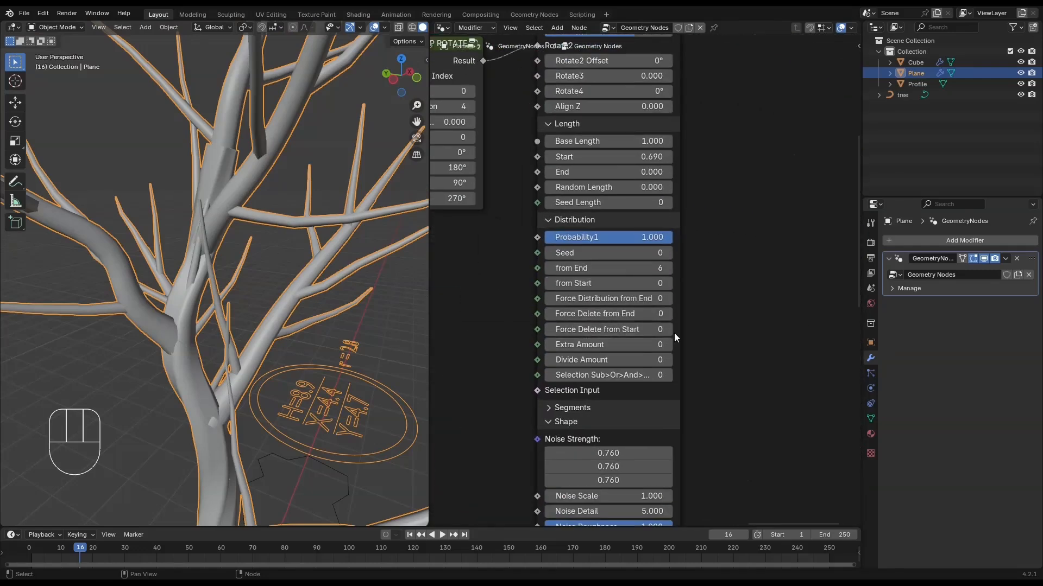
{"action": "scroll", "coordinate": [285, 312], "scroll_direction": "down", "scroll_amount": 5}
{"action": "scroll", "coordinate": [284, 312], "scroll_direction": "up", "scroll_amount": 2}
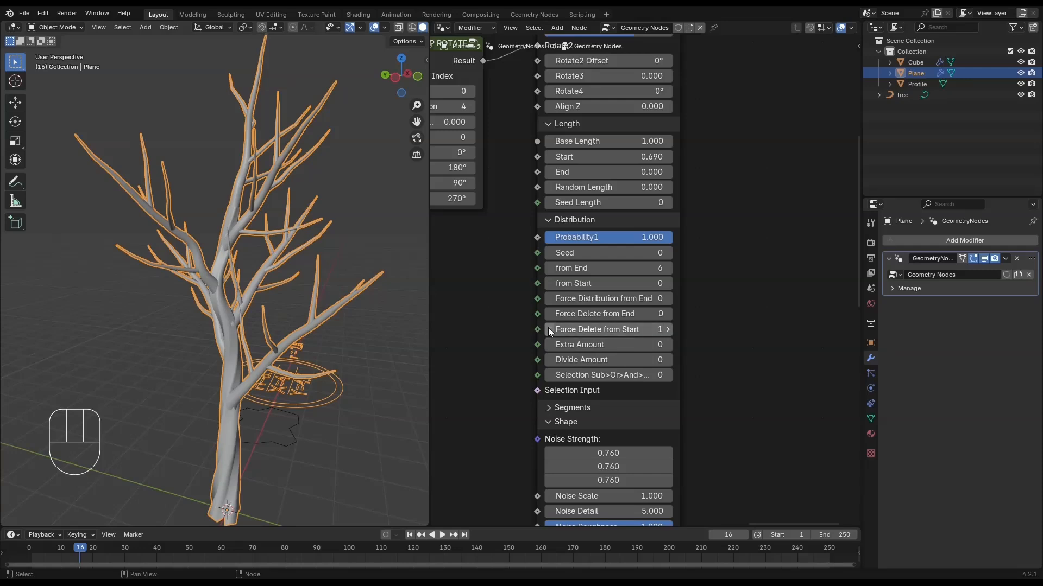
{"action": "scroll", "coordinate": [291, 250], "scroll_direction": "up", "scroll_amount": 4}
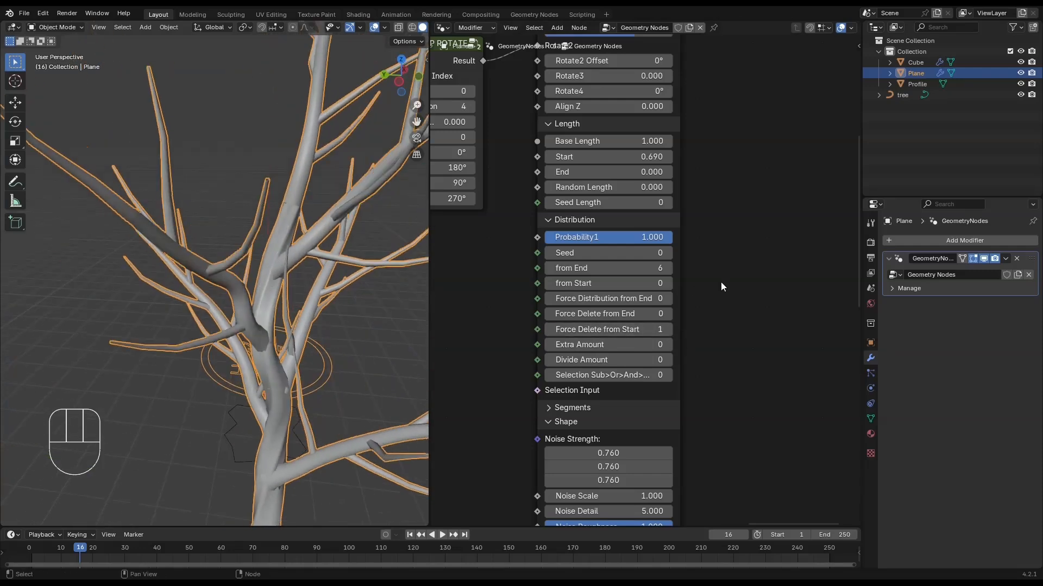
{"action": "left_click", "coordinate": [549, 268]}
- Set Noise Strength to 1.5 on all three axes of the branch node with Base Length 2, and save the file
{"action": "scroll", "coordinate": [281, 304], "scroll_direction": "down", "scroll_amount": 4}
{"action": "middle_click_drag", "start_coordinate": [281, 304], "coordinate": [211, 271]}
{"action": "scroll", "coordinate": [635, 301], "scroll_direction": "down", "scroll_amount": 5}
{"action": "scroll", "coordinate": [628, 311], "scroll_direction": "up", "scroll_amount": 2}
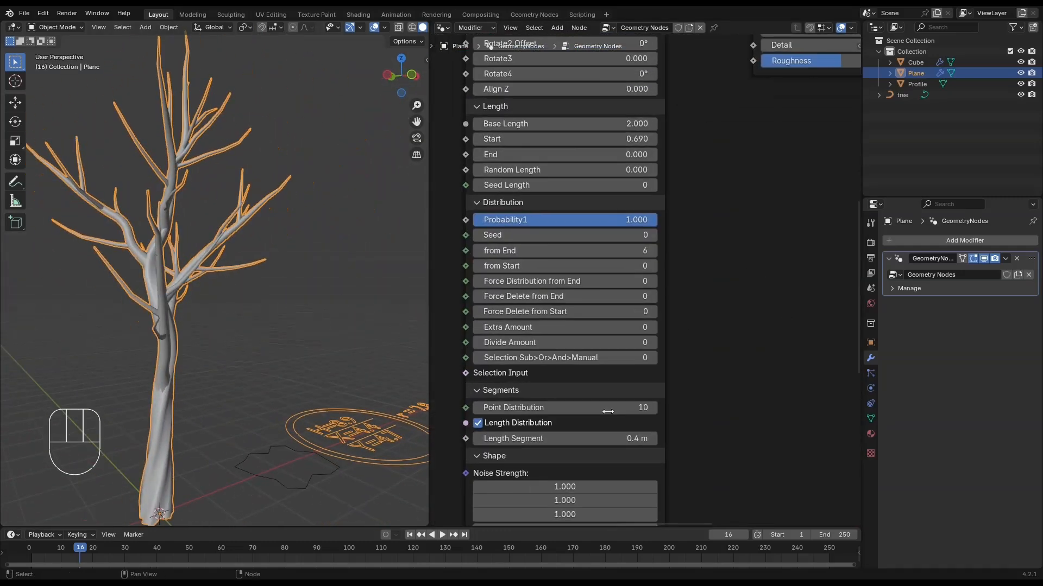
{"action": "scroll", "coordinate": [625, 313], "scroll_direction": "up", "scroll_amount": 2}
{"action": "key", "text": "Return"}
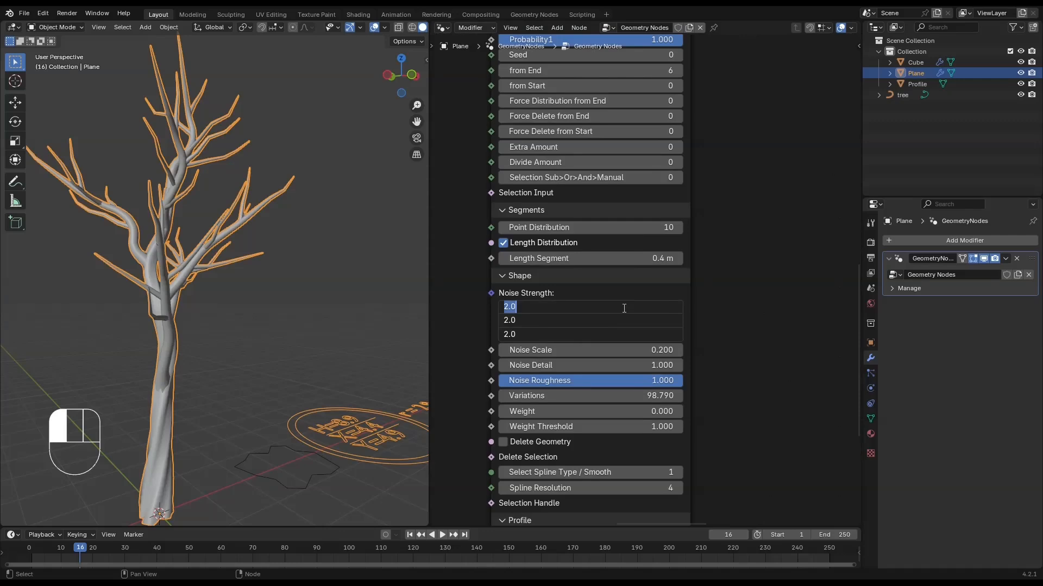
{"action": "type", "text": "1.5"}
{"action": "key", "text": "Return"}
{"action": "middle_click_drag", "start_coordinate": [238, 307], "coordinate": [269, 286]}
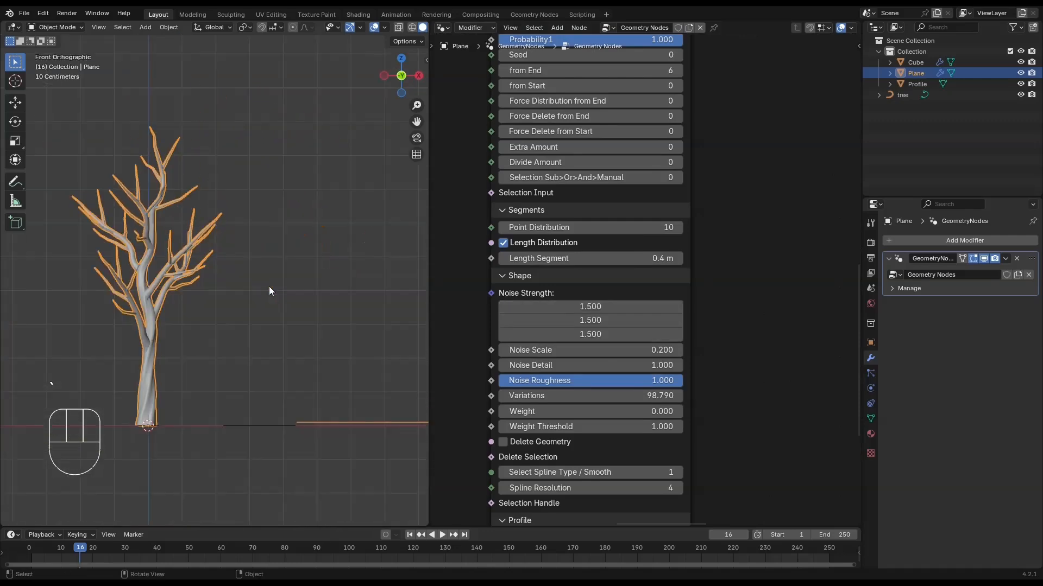
{"action": "scroll", "coordinate": [182, 297], "scroll_direction": "up", "scroll_amount": 2}
{"action": "middle_click_drag", "start_coordinate": [182, 297], "coordinate": [245, 285], "text": "shift"}
{"action": "key", "text": "ctrl+s"}
- Fine-tune the same branch node's Rotate1 Start to 53.3° and deselect everything
{"action": "scroll", "coordinate": [636, 273], "scroll_direction": "down", "scroll_amount": 4}
{"action": "middle_click_drag", "start_coordinate": [624, 82], "coordinate": [649, 382]}
{"action": "scroll", "coordinate": [649, 382], "scroll_direction": "up", "scroll_amount": 2}
{"action": "left_click_drag", "start_coordinate": [644, 217], "coordinate": [676, 217], "text": "shift"}
{"action": "scroll", "coordinate": [623, 216], "scroll_direction": "down", "scroll_amount": 1}
{"action": "scroll", "coordinate": [126, 281], "scroll_direction": "down", "scroll_amount": 2}
{"action": "key", "text": "alt+a"}
{"action": "scroll", "coordinate": [174, 258], "scroll_direction": "down", "scroll_amount": 2}
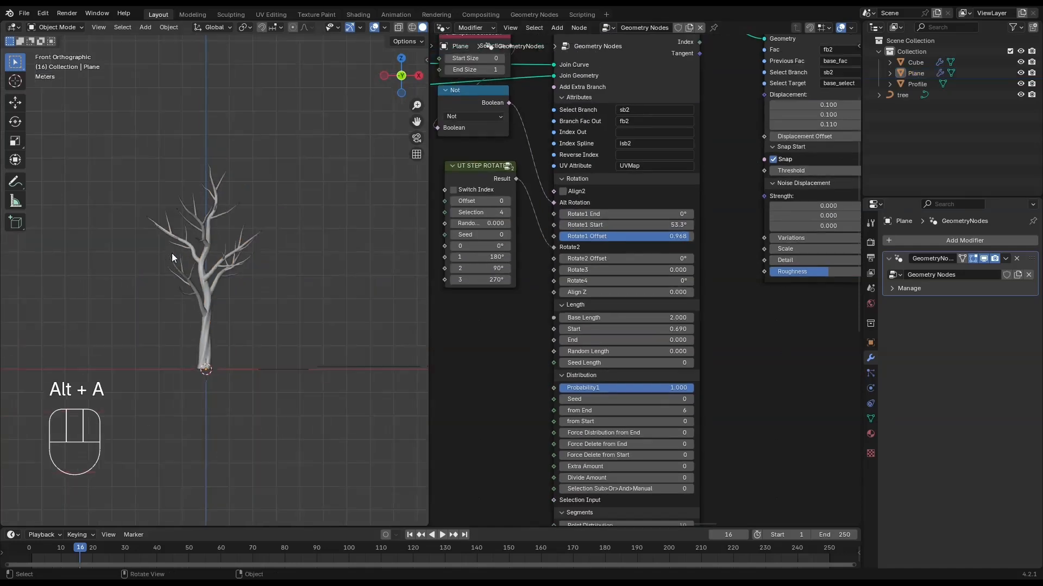
- Select the skin tree and the Sapling tree together and move them along X closer to the UT tree
{"action": "middle_click_drag", "start_coordinate": [174, 259], "coordinate": [229, 207], "text": "shift"}
{"action": "left_click", "coordinate": [262, 221]}
{"action": "scroll", "coordinate": [262, 220], "scroll_direction": "down", "scroll_amount": 4}
{"action": "middle_click_drag", "start_coordinate": [145, 250], "coordinate": [231, 286], "text": "shift"}
{"action": "left_click", "coordinate": [150, 221]}
{"action": "left_click", "coordinate": [68, 293], "text": "shift"}
{"action": "key", "text": "g"}
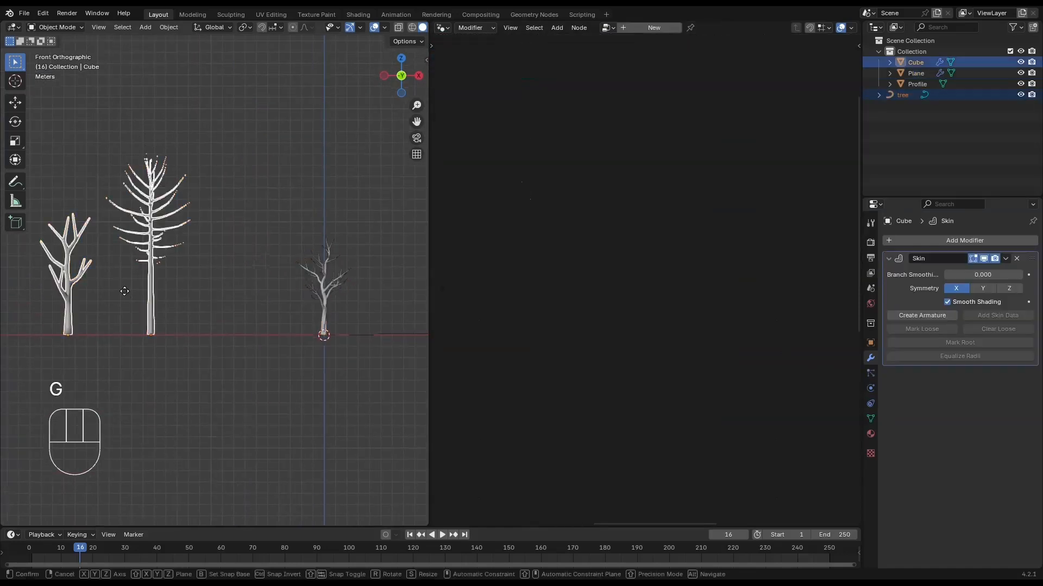
{"action": "key", "text": "x"}
{"action": "left_click", "coordinate": [211, 285]}
- Scale the Sapling tree down to roughly two thirds of its size
{"action": "left_click", "coordinate": [235, 274]}
{"action": "key", "text": "Tab"}
{"action": "scroll", "coordinate": [261, 296], "scroll_direction": "up", "scroll_amount": 3}
{"action": "key", "text": "s"}
{"action": "key", "text": "Tab"}
{"action": "key", "text": "s"}
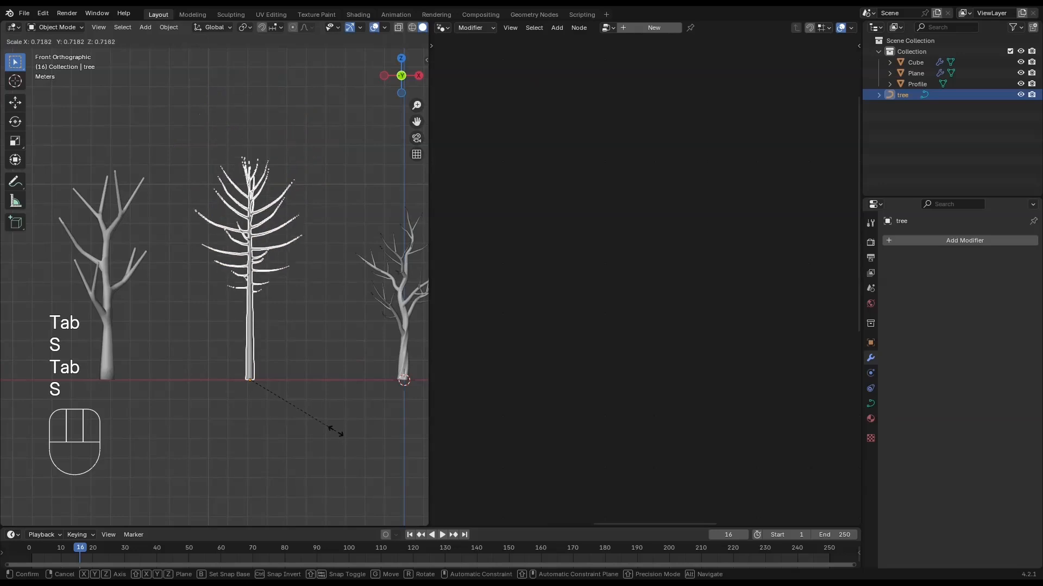
{"action": "left_click", "coordinate": [326, 426]}
- Select all vertices of the skin tree and scale them to about 0.93
{"action": "left_click", "coordinate": [105, 310]}
{"action": "key", "text": "Tab"}
{"action": "key", "text": "a"}
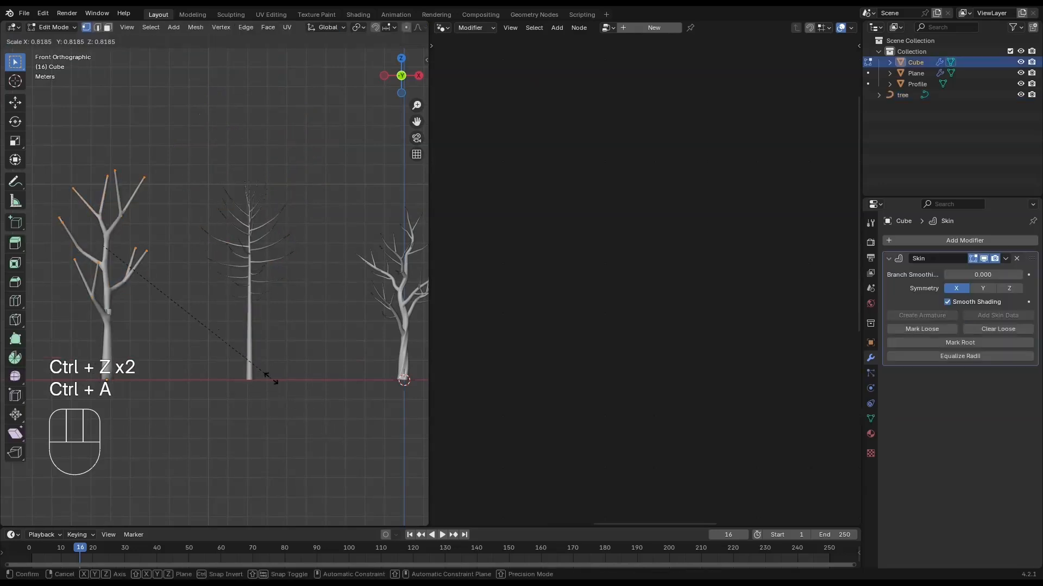
{"action": "key", "text": "Tab"}
{"action": "key", "text": "Tab"}
{"action": "key", "text": "Tab"}
{"action": "key", "text": "s"}
{"action": "key", "text": "Tab"}
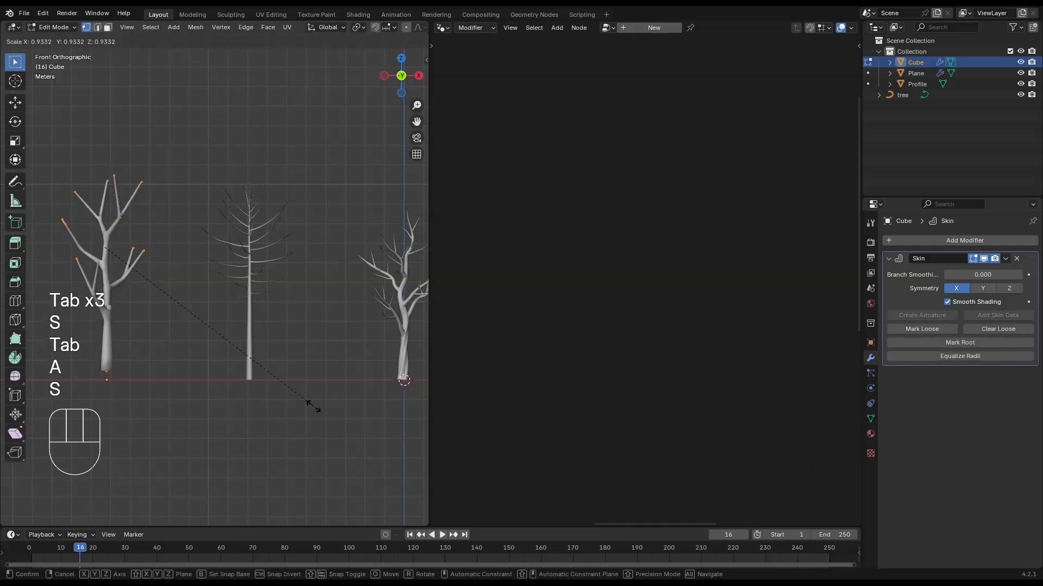
{"action": "left_click", "coordinate": [311, 405]}
- Scale the skin tree object down and apply its transform
{"action": "key", "text": "Tab"}
{"action": "key", "text": "s"}
{"action": "left_click", "coordinate": [291, 397]}
{"action": "key", "text": "ctrl+a"}
{"action": "left_click", "coordinate": [203, 275]}
- Move the skin tree's trunk vertex near the lowest fork along Z in wireframe, and return to solid shading
{"action": "scroll", "coordinate": [220, 253], "scroll_direction": "up", "scroll_amount": 6}
{"action": "mouse_move", "coordinate": [149, 357]}
{"action": "middle_mouse_down", "text": "shift"}
{"action": "mouse_move", "coordinate": [265, 304]}
{"action": "mouse_move", "coordinate": [309, 268]}
{"action": "middle_mouse_up", "text": "shift"}
{"action": "key", "text": "Tab"}
{"action": "key", "text": "z"}
{"action": "left_click", "coordinate": [148, 330]}
{"action": "left_click", "coordinate": [182, 312]}
{"action": "key", "text": "g"}
{"action": "key", "text": "z"}
{"action": "left_click", "coordinate": [199, 327]}
{"action": "key", "text": "Tab"}
{"action": "key", "text": "z"}
{"action": "left_click", "coordinate": [278, 324]}
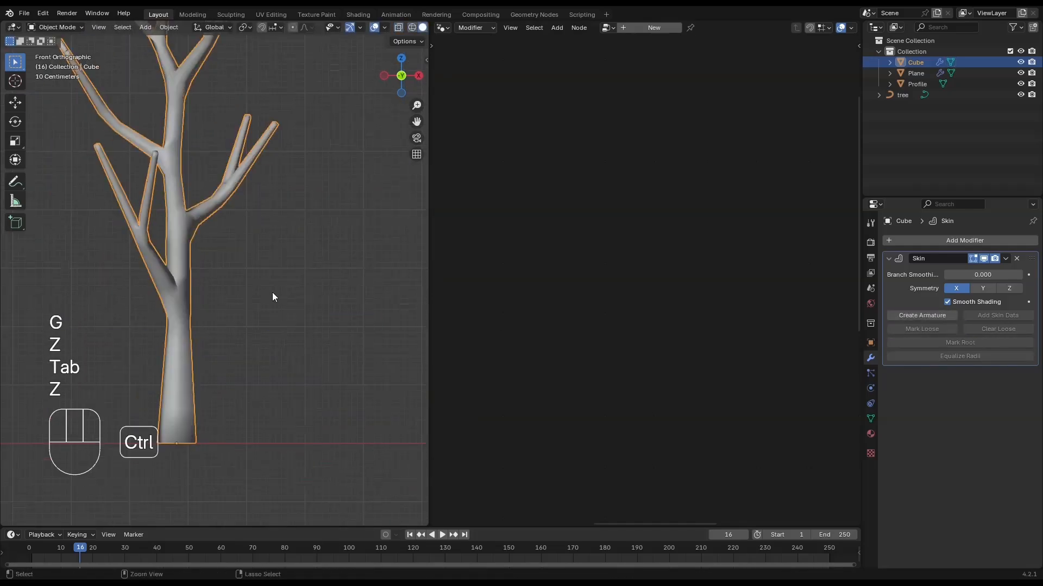
- Add a level 1 Subdivision modifier to the skin tree
{"action": "key", "text": "ctrl+1"}
{"action": "key", "text": "Tab"}
{"action": "key", "text": "Tab"}
- Subdivide the skin tree's trunk edge between the base and the lowest fork in wireframe
{"action": "middle_click_drag", "start_coordinate": [208, 278], "coordinate": [286, 85], "text": "shift"}
{"action": "key", "text": "Tab"}
{"action": "key", "text": "z"}
{"action": "left_click", "coordinate": [217, 217]}
{"action": "key", "text": "2"}
{"action": "left_click", "coordinate": [242, 225]}
{"action": "right_click", "coordinate": [291, 188]}
{"action": "left_click", "coordinate": [290, 189]}
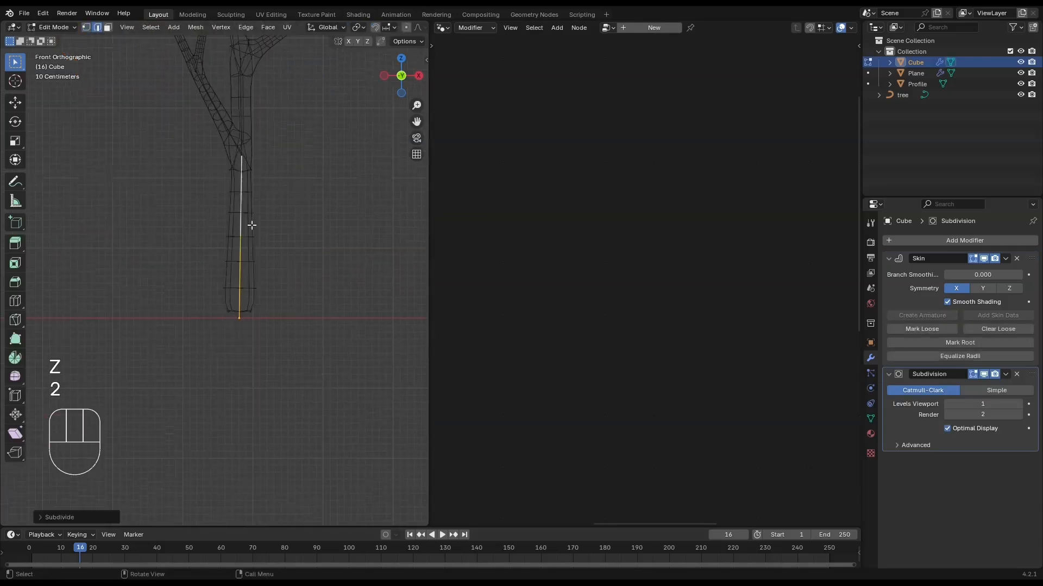
- Move the new middle trunk vertex down along Z toward the base and leave edit mode
{"action": "key", "text": "1"}
{"action": "left_click", "coordinate": [244, 235]}
{"action": "key", "text": "g"}
{"action": "key", "text": "z"}
{"action": "left_click", "coordinate": [277, 306]}
{"action": "key", "text": "Tab"}
{"action": "scroll", "coordinate": [283, 293], "scroll_direction": "down", "scroll_amount": 3}
{"action": "middle_click_drag", "start_coordinate": [321, 243], "coordinate": [205, 326], "text": "shift"}
{"action": "scroll", "coordinate": [206, 327], "scroll_direction": "down", "scroll_amount": 3}
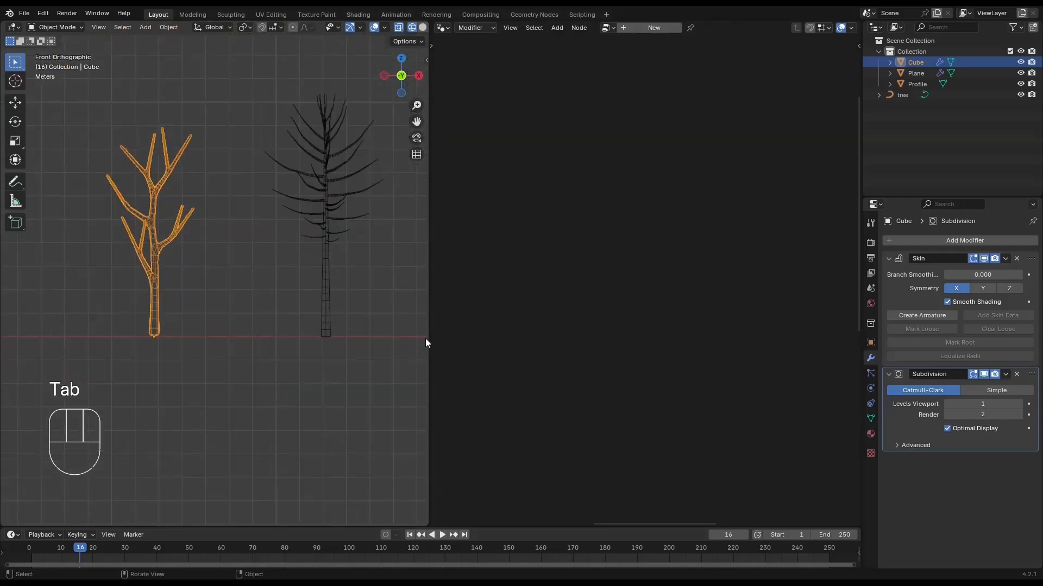
- Widen the 3D viewport beside the node editor and save the file
{"action": "left_click_drag", "start_coordinate": [429, 342], "coordinate": [559, 347]}
{"action": "scroll", "coordinate": [347, 339], "scroll_direction": "down", "scroll_amount": 2}
{"action": "mouse_move", "coordinate": [157, 274]}
{"action": "middle_mouse_down", "text": "shift"}
{"action": "mouse_move", "coordinate": [375, 298]}
{"action": "mouse_move", "coordinate": [291, 270]}
{"action": "mouse_move", "coordinate": [348, 272]}
{"action": "middle_mouse_up", "text": "shift"}
{"action": "scroll", "coordinate": [261, 266], "scroll_direction": "up", "scroll_amount": 6}
{"action": "key", "text": "ctrl+s"}
- Adjust the skin size at the skin tree's branch vertices and move the selected crown vertices along Z
{"action": "key", "text": "z"}
{"action": "key", "text": "Tab"}
{"action": "key", "text": "z"}
{"action": "key", "text": "ctrl+a"}
{"action": "key", "text": "ctrl+a"}
{"action": "key", "text": "g"}
{"action": "key", "text": "z"}
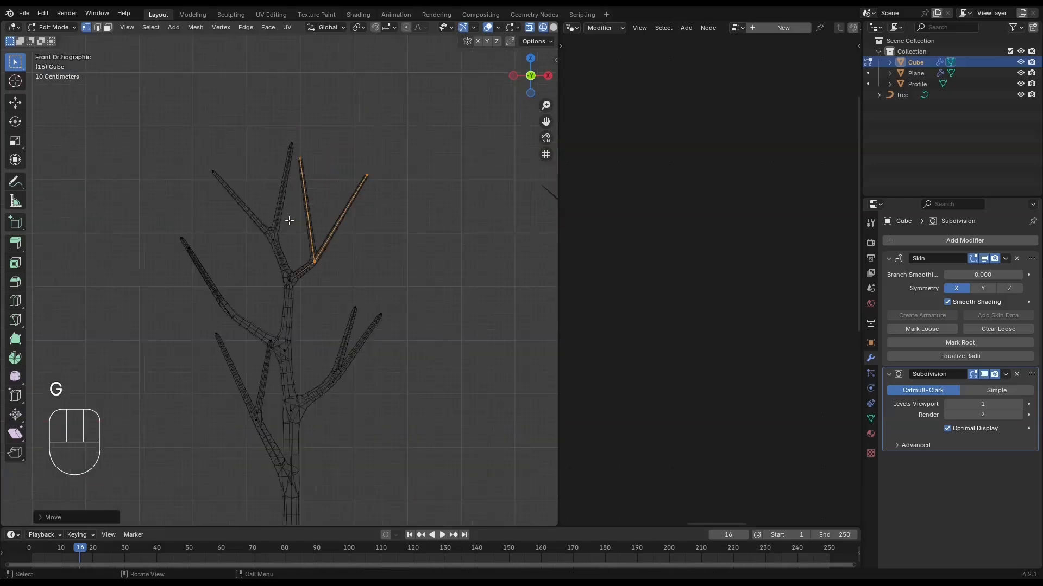
- Scale the upper forked branch tips of the skin tree and refine their position, including along Z
{"action": "key", "text": "s"}
{"action": "key", "text": "g"}
{"action": "key", "text": "z"}
{"action": "key", "text": "z"}
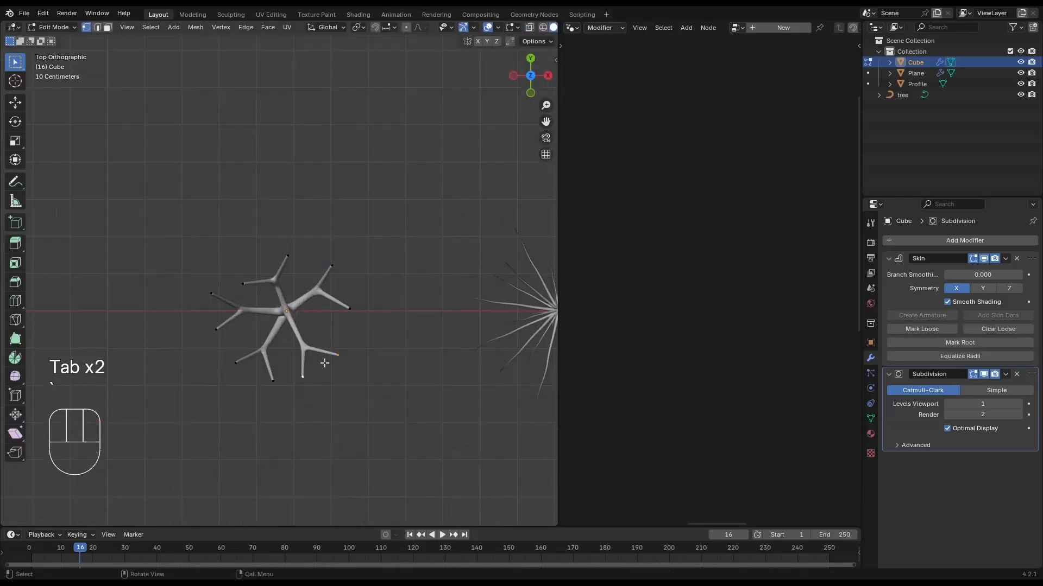
{"action": "middle_click_drag", "start_coordinate": [323, 363], "coordinate": [324, 210]}
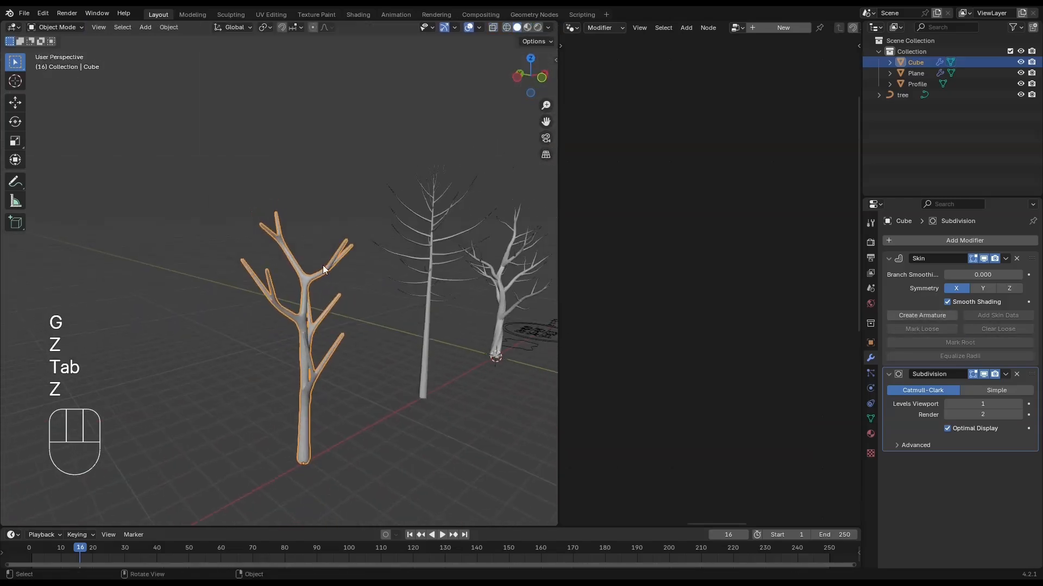
{"action": "key", "text": "Tab"}
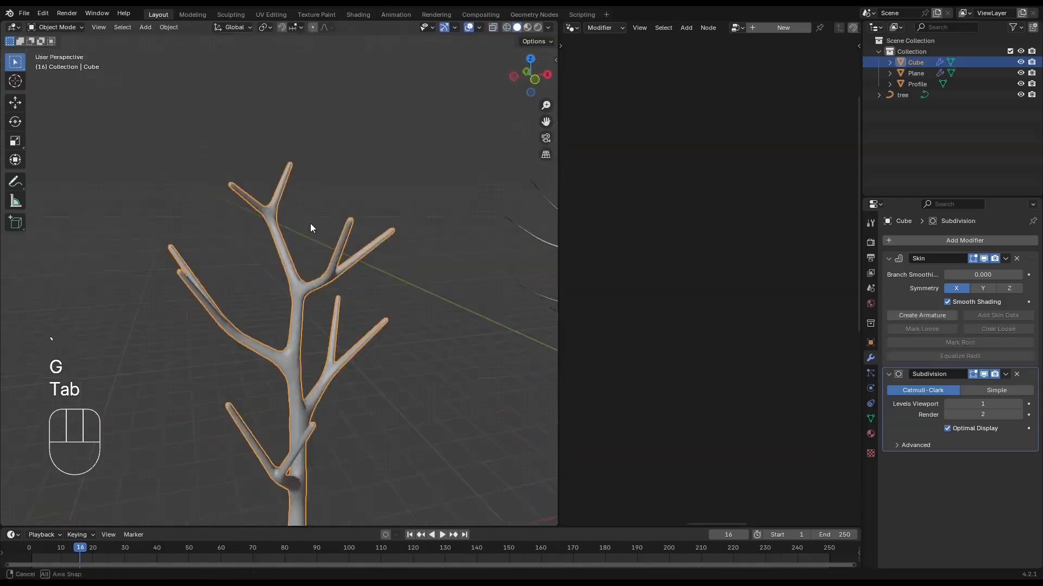
{"action": "middle_click_drag", "start_coordinate": [311, 223], "coordinate": [442, 185]}
- Select all branch tip vertices of the skin tree and assign them to a new vertex group
{"action": "key", "text": "Tab"}
{"action": "key", "text": "z"}
{"action": "key", "text": "alt+a"}
{"action": "left_click", "coordinate": [281, 119]}
{"action": "left_click", "coordinate": [238, 143], "text": "shift"}
{"action": "middle_click_drag", "start_coordinate": [235, 146], "coordinate": [174, 225]}
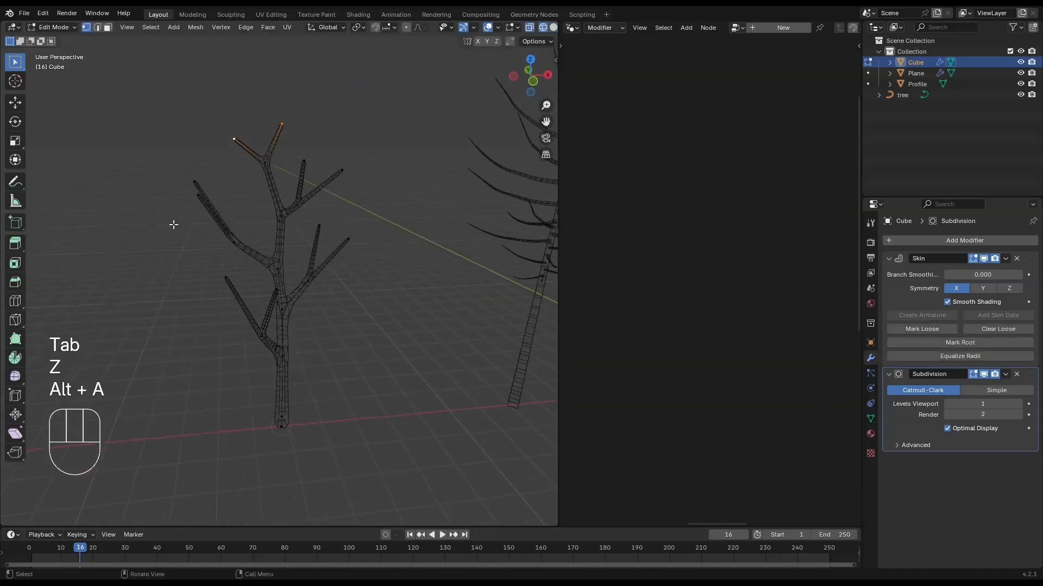
{"action": "left_click", "coordinate": [193, 184], "text": "shift"}
{"action": "middle_click_drag", "start_coordinate": [195, 184], "coordinate": [165, 181]}
{"action": "left_click", "coordinate": [181, 189], "text": "shift"}
{"action": "middle_click_drag", "start_coordinate": [243, 182], "coordinate": [298, 193]}
{"action": "left_click", "coordinate": [250, 208], "text": "shift"}
{"action": "left_click", "coordinate": [292, 192], "text": "shift"}
{"action": "middle_click_drag", "start_coordinate": [353, 243], "coordinate": [268, 277]}
{"action": "left_click", "coordinate": [323, 232], "text": "shift"}
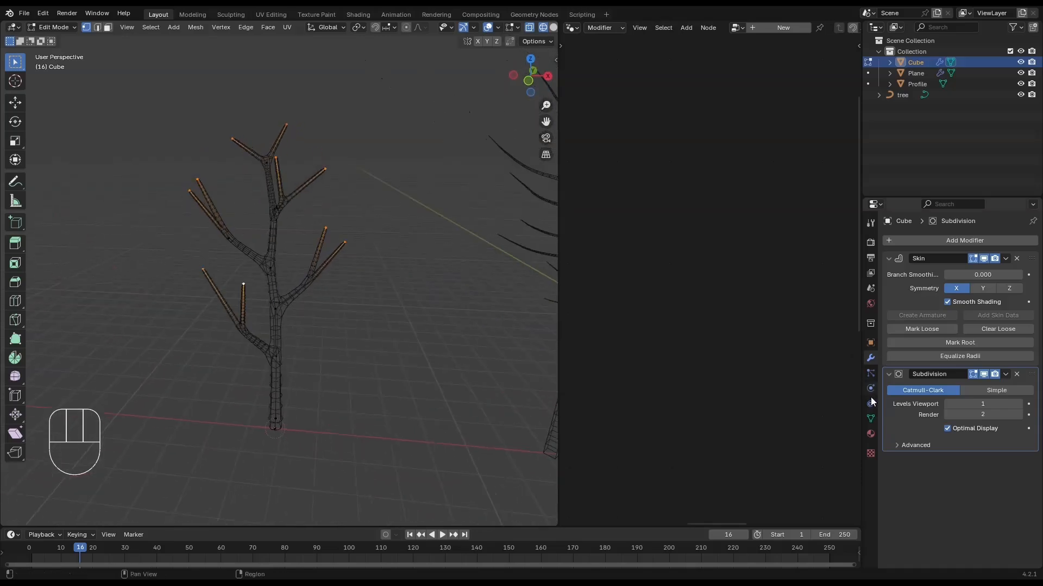
{"action": "left_click", "coordinate": [871, 419]}
{"action": "key", "text": "ctrl+g"}
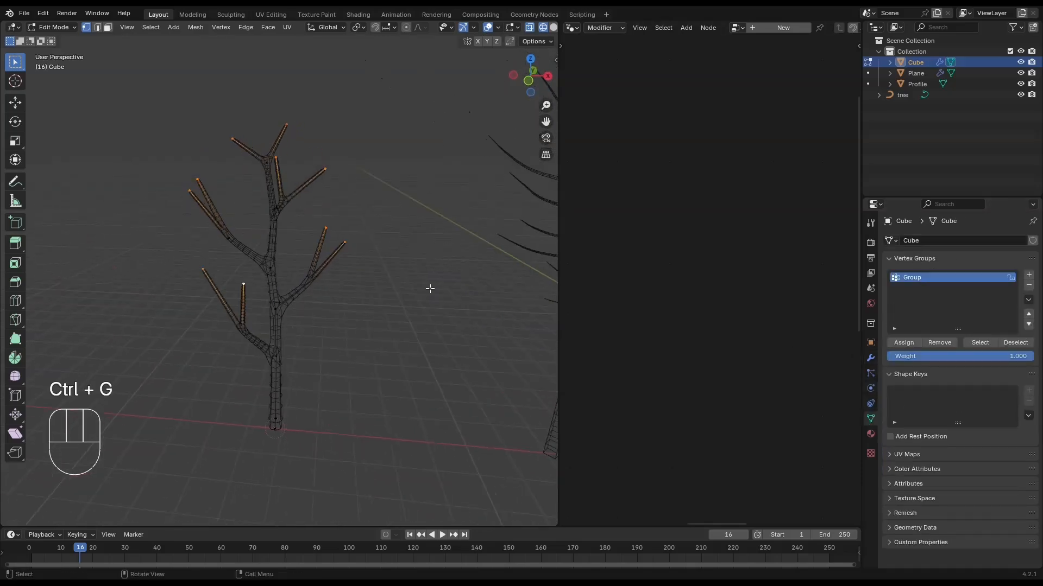
- Isolate the Sapling tree in local view and display it in solid shading
{"action": "key", "text": "Tab"}
{"action": "left_click", "coordinate": [298, 282]}
{"action": "key", "text": "Tab"}
{"action": "key", "text": "Tab"}
{"action": "key", "text": "q"}
{"action": "left_click", "coordinate": [498, 282]}
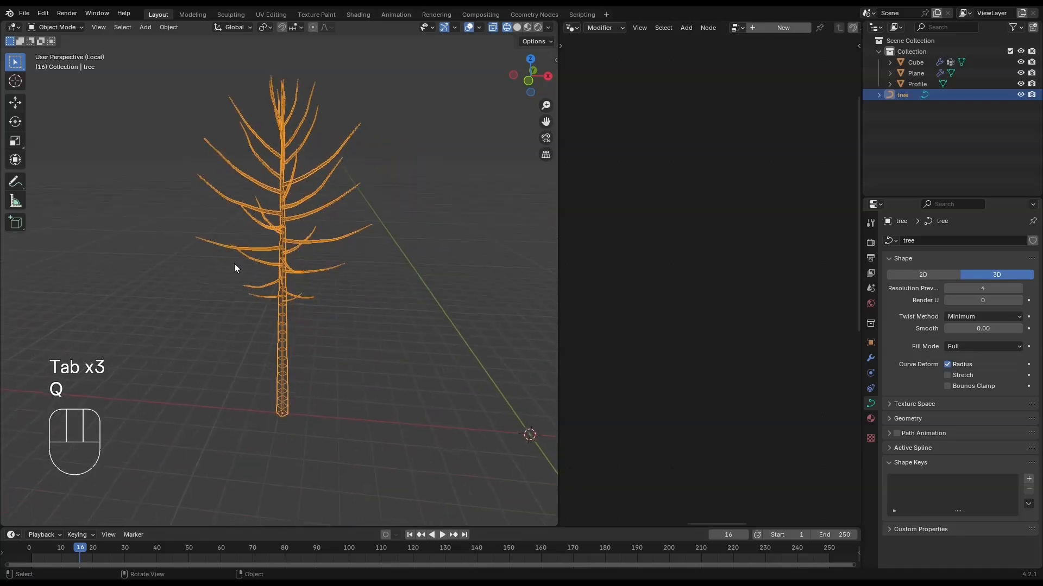
{"action": "key", "text": "z"}
{"action": "mouse_move", "coordinate": [344, 228]}
{"action": "middle_mouse_down"}
{"action": "mouse_move", "coordinate": [298, 244]}
{"action": "mouse_move", "coordinate": [319, 177]}
{"action": "mouse_move", "coordinate": [382, 244]}
{"action": "mouse_move", "coordinate": [254, 250]}
{"action": "mouse_move", "coordinate": [404, 234]}
{"action": "middle_mouse_up"}
- Convert the Sapling tree from a curve to a mesh
{"action": "key", "text": "ctrl+a"}
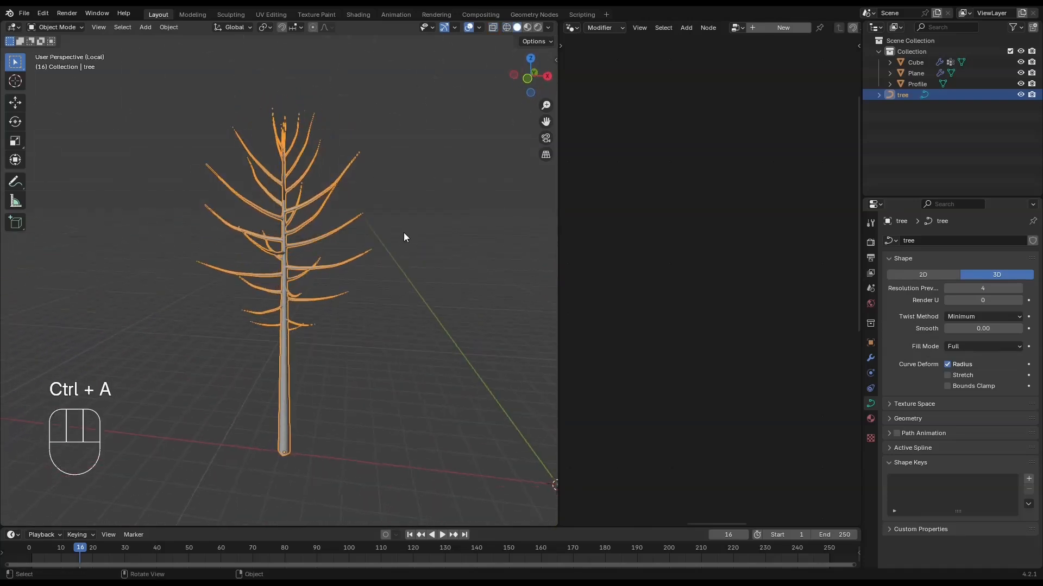
{"action": "key", "text": "F3"}
{"action": "type", "text": "conbert"}
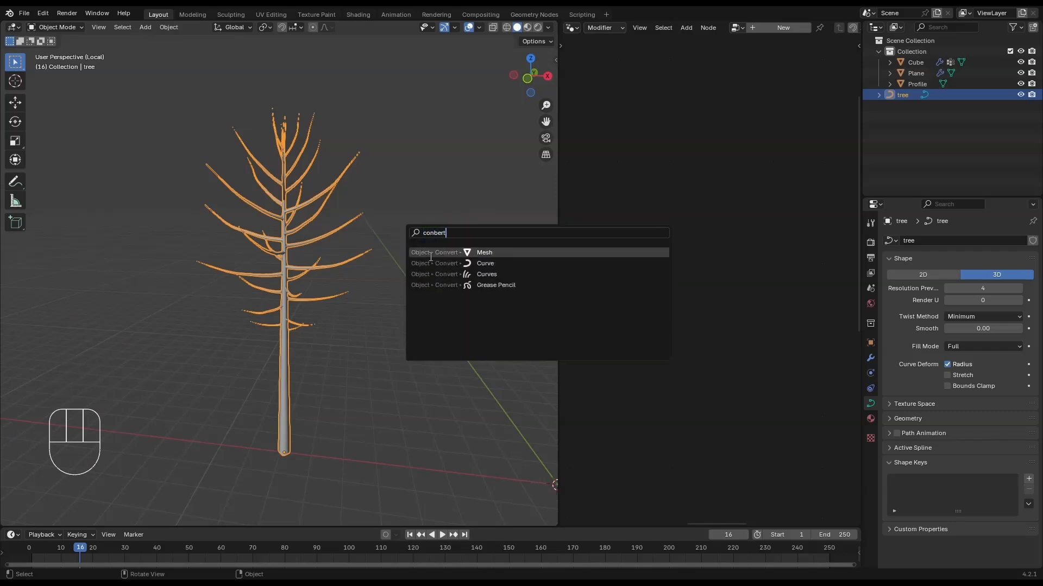
{"action": "left_click", "coordinate": [431, 256]}
- Select the tip vertices of the Sapling tree's outer side branches in wireframe
{"action": "key", "text": "Tab"}
{"action": "middle_click_drag", "start_coordinate": [433, 260], "coordinate": [438, 300]}
{"action": "scroll", "coordinate": [439, 300], "scroll_direction": "up", "scroll_amount": 10}
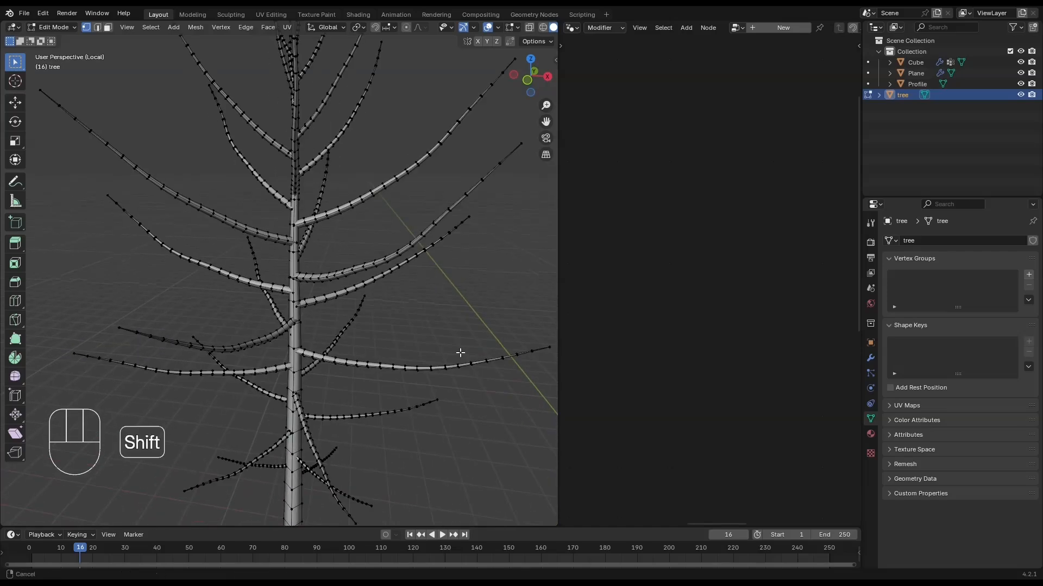
{"action": "middle_click_drag", "start_coordinate": [372, 337], "coordinate": [394, 335], "text": "shift"}
{"action": "key", "text": "shift+z"}
{"action": "key", "text": "2"}
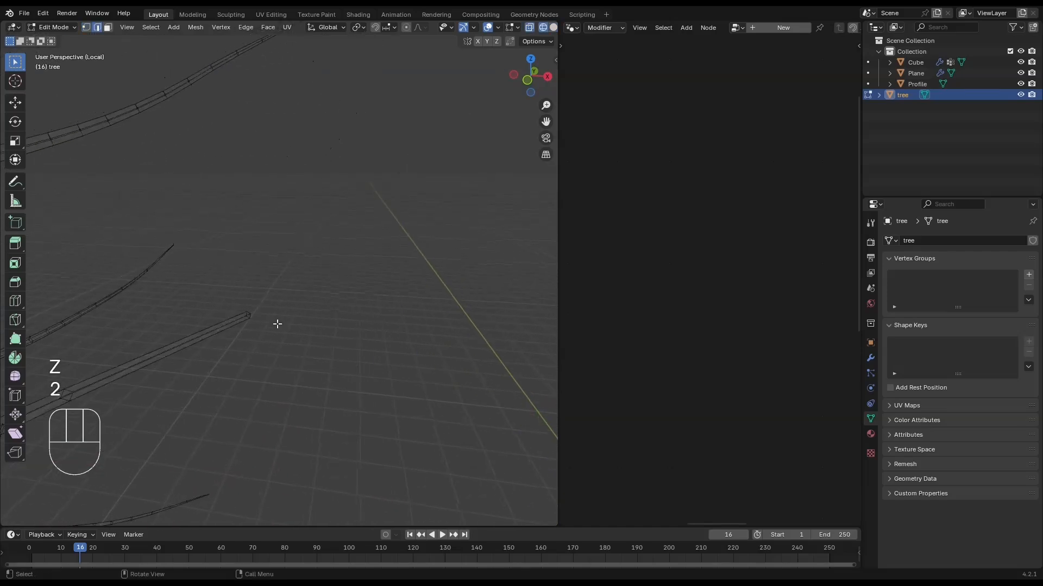
{"action": "key", "text": "1"}
{"action": "scroll", "coordinate": [293, 356], "scroll_direction": "down", "scroll_amount": 4}
{"action": "left_click_drag", "start_coordinate": [256, 426], "coordinate": [215, 409], "text": "shift"}
{"action": "middle_click_drag", "start_coordinate": [215, 408], "coordinate": [184, 175], "text": "shift"}
{"action": "scroll", "coordinate": [184, 175], "scroll_direction": "down", "scroll_amount": 4}
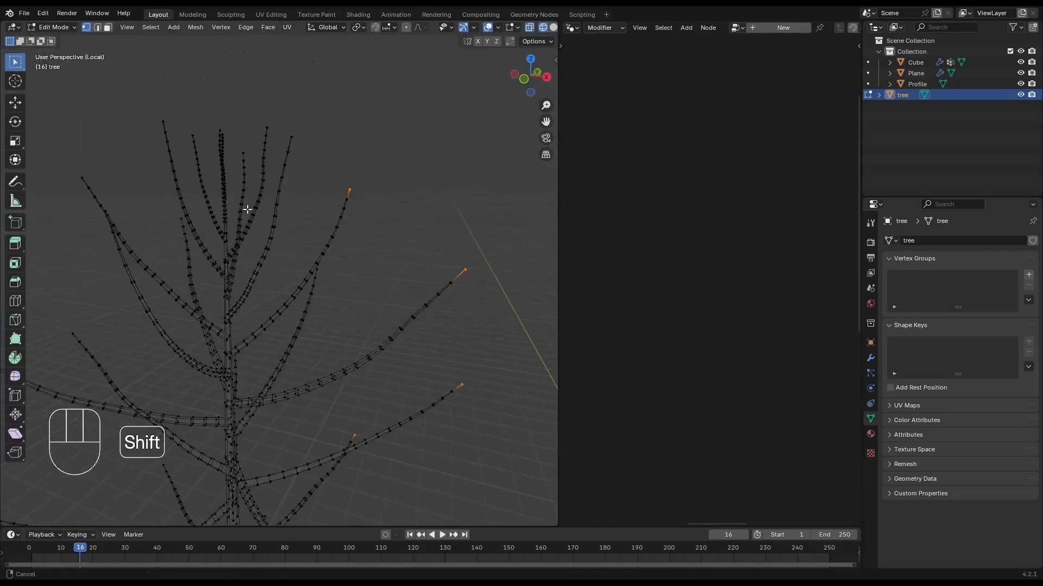
- Add the branch tips of the Sapling tree's upper crown to the selection
{"action": "middle_click_drag", "start_coordinate": [249, 209], "coordinate": [249, 304], "text": "shift"}
{"action": "left_click_drag", "start_coordinate": [163, 220], "coordinate": [259, 239], "text": "shift"}
{"action": "middle_click_drag", "start_coordinate": [258, 240], "coordinate": [380, 247]}
{"action": "key", "text": "ctrl+z"}
{"action": "left_click_drag", "start_coordinate": [380, 247], "coordinate": [402, 258], "text": "shift"}
{"action": "middle_click_drag", "start_coordinate": [402, 259], "coordinate": [448, 244]}
{"action": "left_click_drag", "start_coordinate": [448, 245], "coordinate": [479, 260], "text": "shift"}
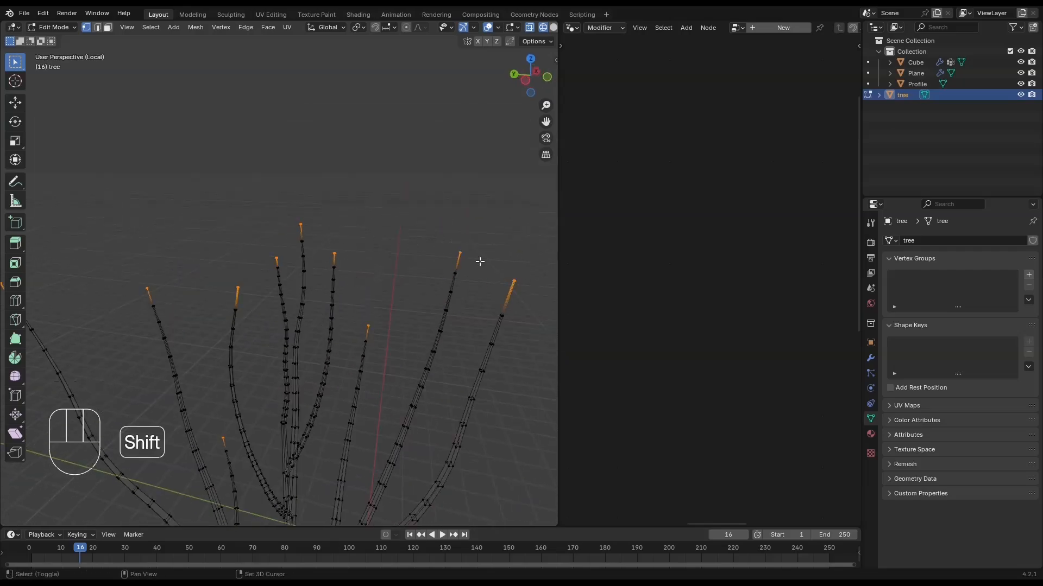
- Add more branch tips around the Sapling tree to the selection and assign them all to a new vertex group
{"action": "middle_click_drag", "start_coordinate": [479, 261], "coordinate": [255, 269]}
{"action": "left_click_drag", "start_coordinate": [255, 269], "coordinate": [272, 293], "text": "shift"}
{"action": "middle_click_drag", "start_coordinate": [273, 293], "coordinate": [242, 205], "text": "shift"}
{"action": "left_click_drag", "start_coordinate": [242, 204], "coordinate": [267, 238], "text": "shift"}
{"action": "middle_click_drag", "start_coordinate": [267, 239], "coordinate": [302, 333]}
{"action": "left_click_drag", "start_coordinate": [302, 333], "coordinate": [346, 350], "text": "shift"}
{"action": "middle_click_drag", "start_coordinate": [346, 350], "coordinate": [323, 367]}
{"action": "scroll", "coordinate": [368, 349], "scroll_direction": "down", "scroll_amount": 3}
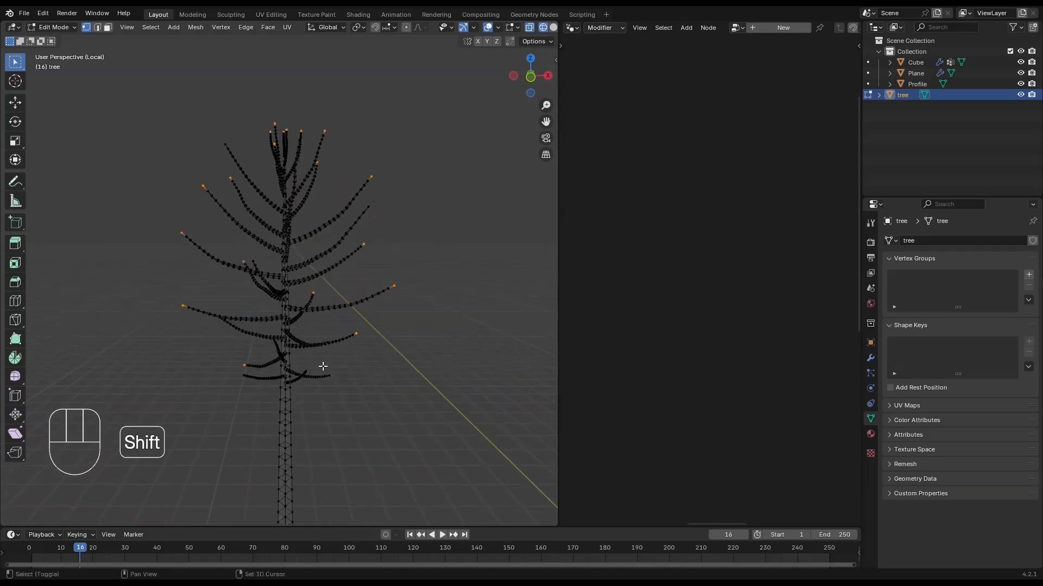
{"action": "left_click", "coordinate": [316, 265]}
- Hide the branches linked to the selected tips and the trunk, delete the remaining branches, and reveal the hidden geometry
{"action": "scroll", "coordinate": [216, 414], "scroll_direction": "up", "scroll_amount": 2}
{"action": "key", "text": "ctrl+l"}
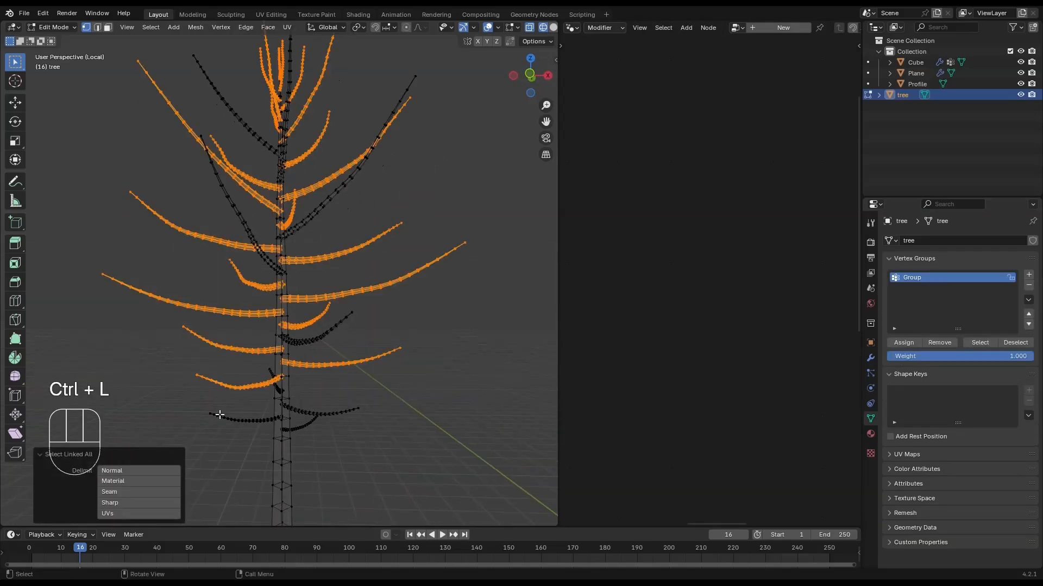
{"action": "key", "text": "h"}
{"action": "middle_click_drag", "start_coordinate": [353, 346], "coordinate": [400, 465]}
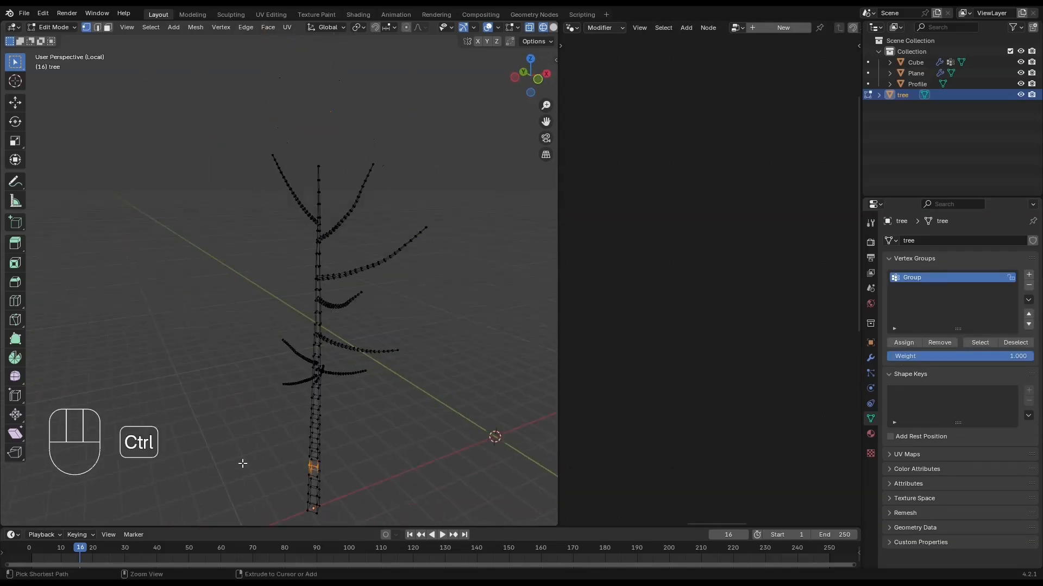
{"action": "key", "text": "ctrl+l"}
{"action": "key", "text": "h"}
{"action": "key", "text": "a"}
{"action": "key", "text": "x"}
{"action": "left_click", "coordinate": [384, 373]}
{"action": "key", "text": "alt+h"}
- Delete two more linked pieces from the Sapling tree's upper crown
{"action": "scroll", "coordinate": [310, 312], "scroll_direction": "up", "scroll_amount": 3}
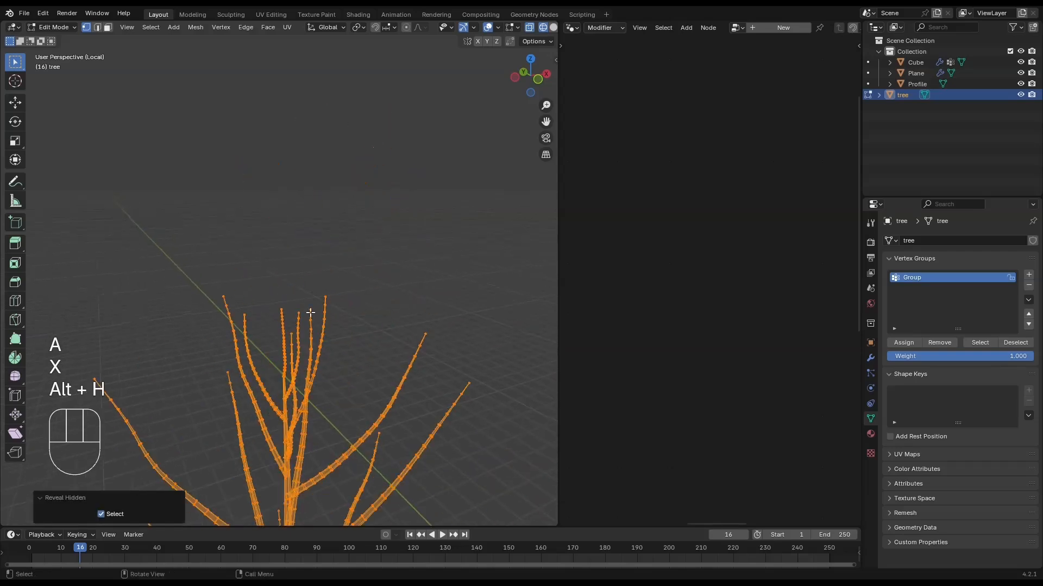
{"action": "left_click", "coordinate": [310, 313]}
{"action": "key", "text": "KP_Decimal"}
{"action": "scroll", "coordinate": [307, 361], "scroll_direction": "down", "scroll_amount": 6}
{"action": "key", "text": "z"}
{"action": "mouse_move", "coordinate": [316, 350]}
{"action": "middle_mouse_down"}
{"action": "mouse_move", "coordinate": [315, 335]}
{"action": "mouse_move", "coordinate": [273, 320]}
{"action": "mouse_move", "coordinate": [227, 276]}
{"action": "middle_mouse_up"}
{"action": "key", "text": "ctrl+l"}
{"action": "key", "text": "x"}
{"action": "left_click", "coordinate": [197, 212]}
{"action": "middle_click_drag", "start_coordinate": [198, 212], "coordinate": [272, 203], "text": "shift"}
{"action": "key", "text": "ctrl+l"}
{"action": "key", "text": "x"}
{"action": "left_click", "coordinate": [271, 215]}
{"action": "scroll", "coordinate": [208, 271], "scroll_direction": "down", "scroll_amount": 6}
- Leave edit mode and local view, and select the UT tree
{"action": "middle_click_drag", "start_coordinate": [260, 295], "coordinate": [319, 342]}
{"action": "key", "text": "Tab"}
{"action": "key", "text": "q"}
{"action": "left_click", "coordinate": [422, 335]}
{"action": "left_click", "coordinate": [340, 342]}
{"action": "scroll", "coordinate": [652, 304], "scroll_direction": "down", "scroll_amount": 4}
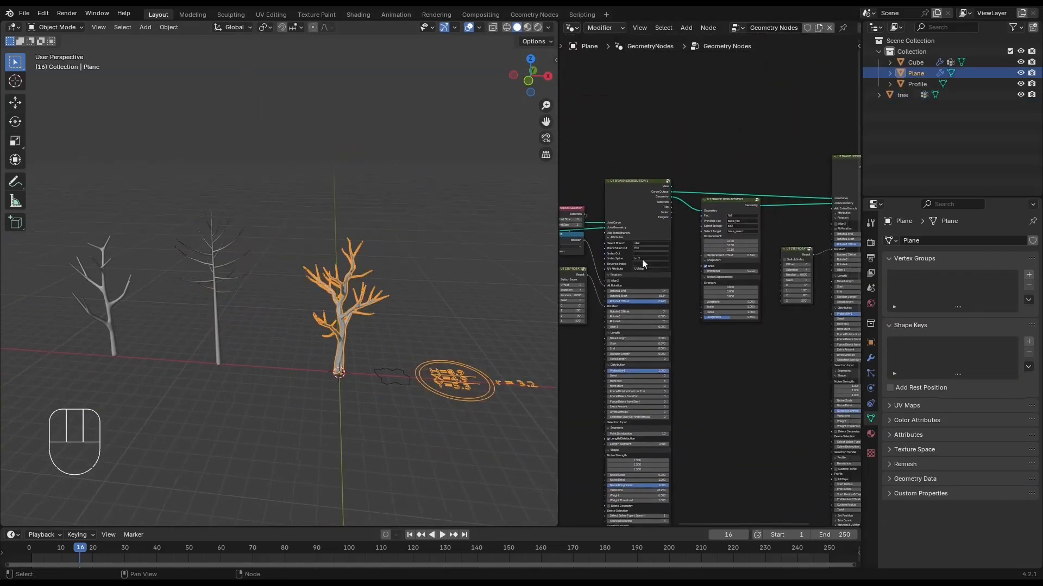
- Insert a UT Geometry Output node before the Group Output, wire View to Join Geometry and Curve Output to Curve 1, and save
{"action": "left_click_drag", "start_coordinate": [560, 261], "coordinate": [333, 260]}
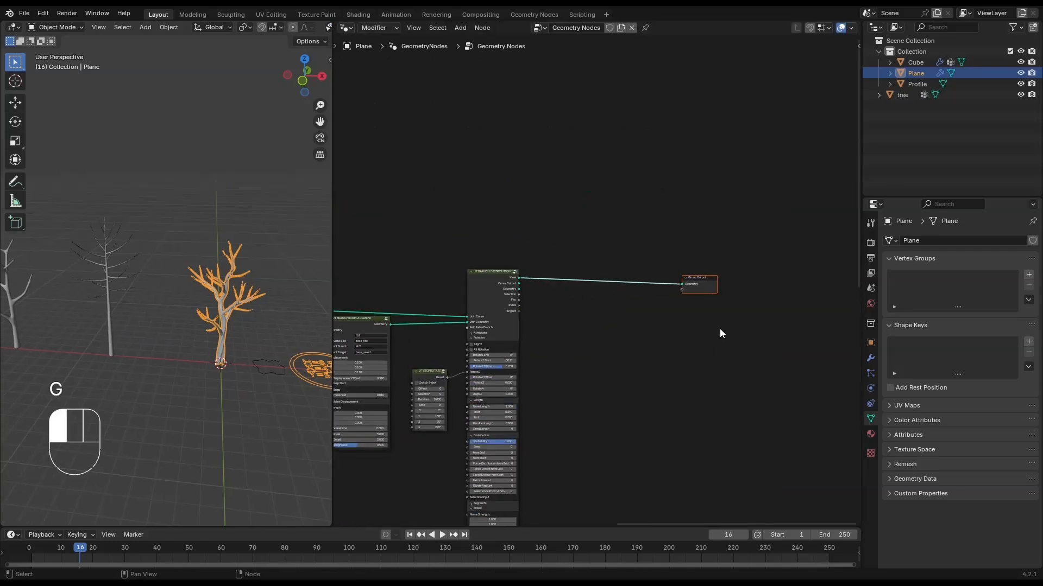
{"action": "scroll", "coordinate": [651, 304], "scroll_direction": "up", "scroll_amount": 2}
{"action": "key", "text": "shift+a"}
{"action": "mouse_move", "coordinate": [603, 319]}
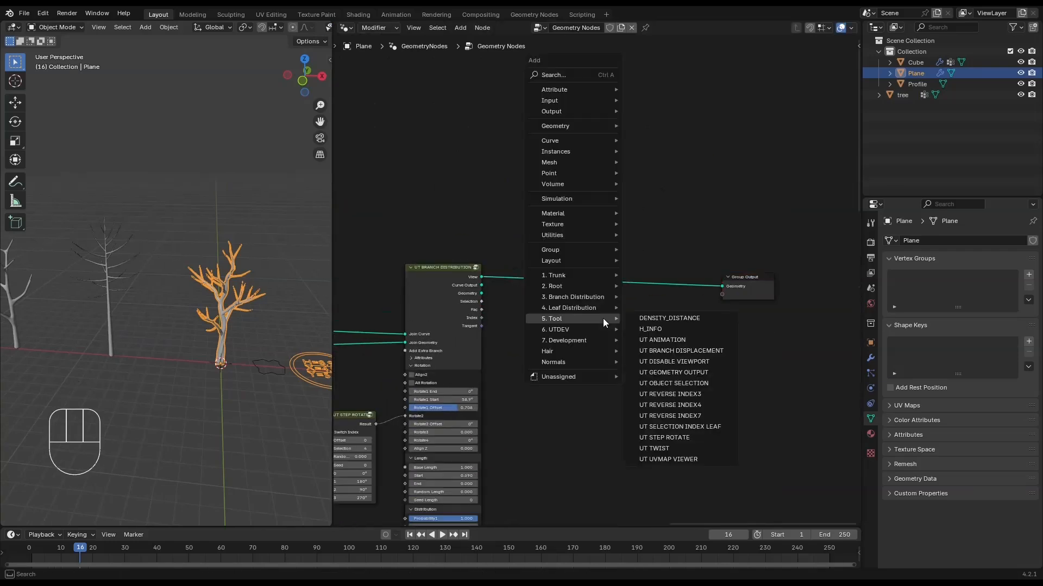
{"action": "left_click", "coordinate": [673, 372]}
{"action": "scroll", "coordinate": [608, 337], "scroll_direction": "up", "scroll_amount": 3}
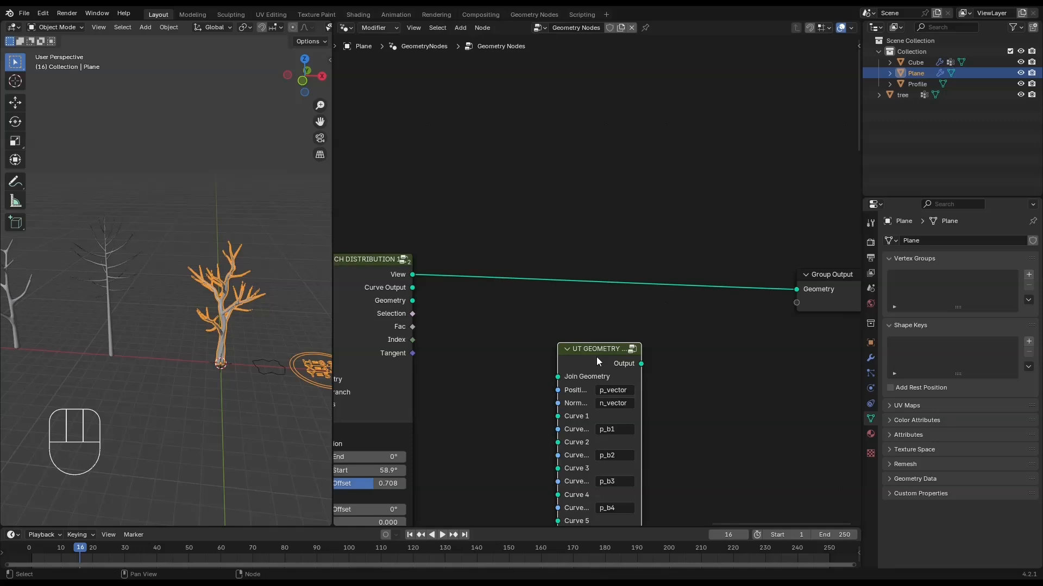
{"action": "left_click", "coordinate": [604, 219]}
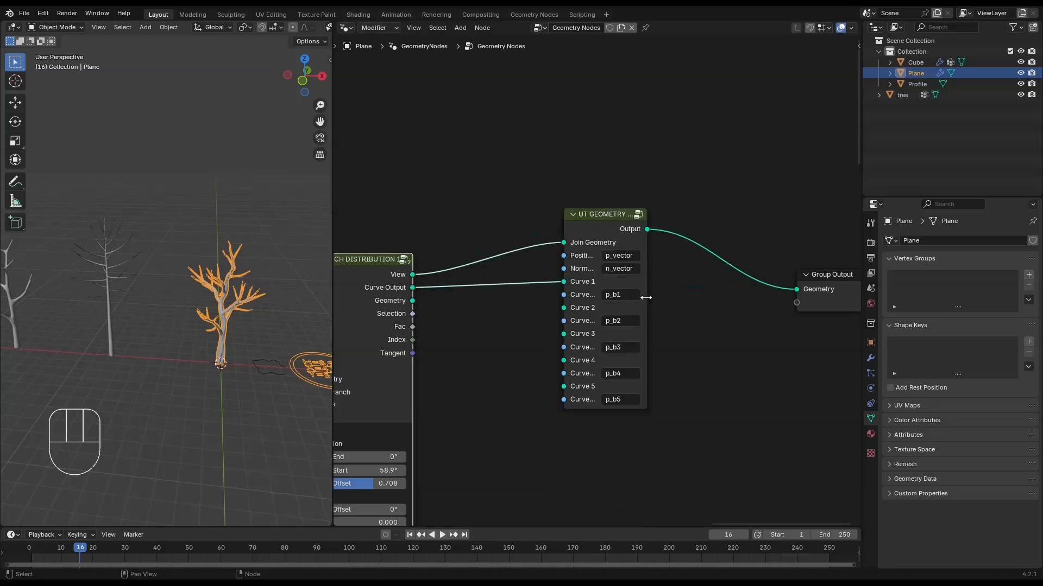
{"action": "scroll", "coordinate": [584, 311], "scroll_direction": "down", "scroll_amount": 1}
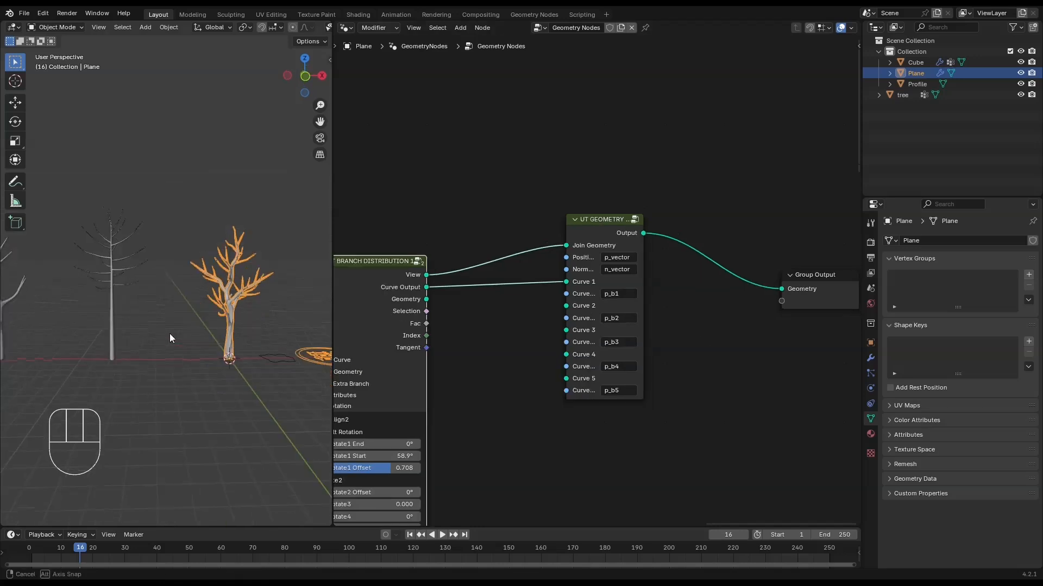
{"action": "middle_click_drag", "start_coordinate": [169, 334], "coordinate": [185, 342], "text": "shift"}
{"action": "key", "text": "ctrl+s"}
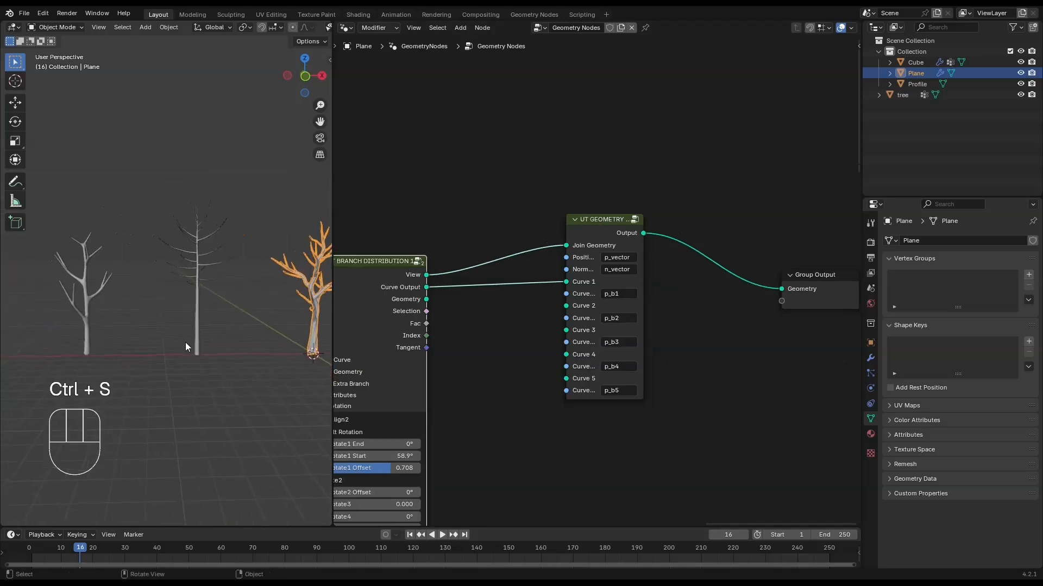
- Create a new geometry node tree on the skin tree and space the Group Output away from the Group Input
{"action": "left_click", "coordinate": [76, 266]}
{"action": "scroll", "coordinate": [81, 280], "scroll_direction": "up", "scroll_amount": 3}
{"action": "middle_click_drag", "start_coordinate": [81, 285], "coordinate": [197, 279], "text": "shift"}
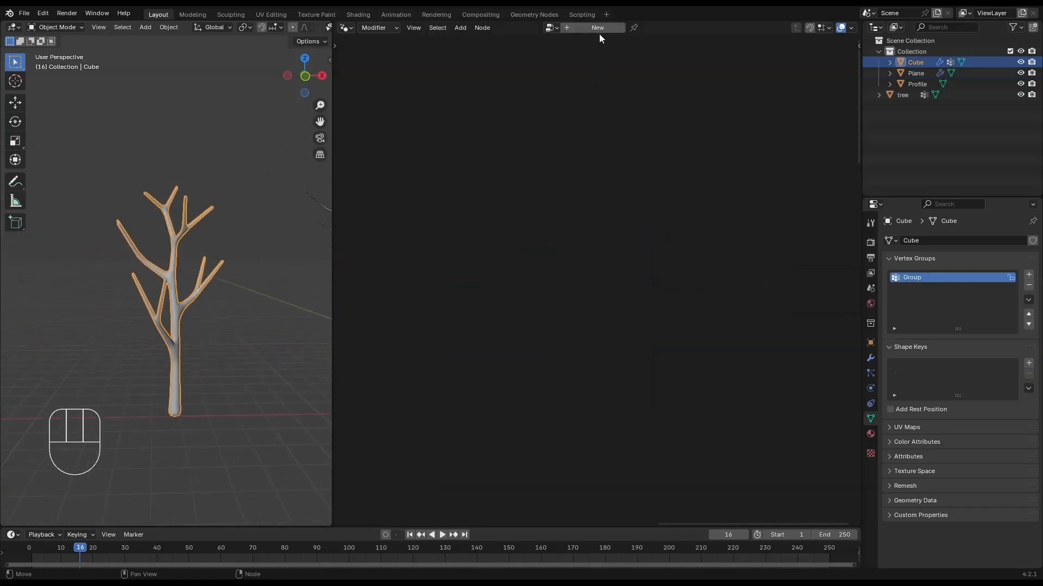
{"action": "key", "text": "KP_Decimal"}
{"action": "scroll", "coordinate": [604, 279], "scroll_direction": "down", "scroll_amount": 4}
{"action": "middle_click_drag", "start_coordinate": [563, 315], "coordinate": [530, 284]}
{"action": "left_click_drag", "start_coordinate": [614, 223], "coordinate": [660, 321]}
{"action": "key", "text": "g"}
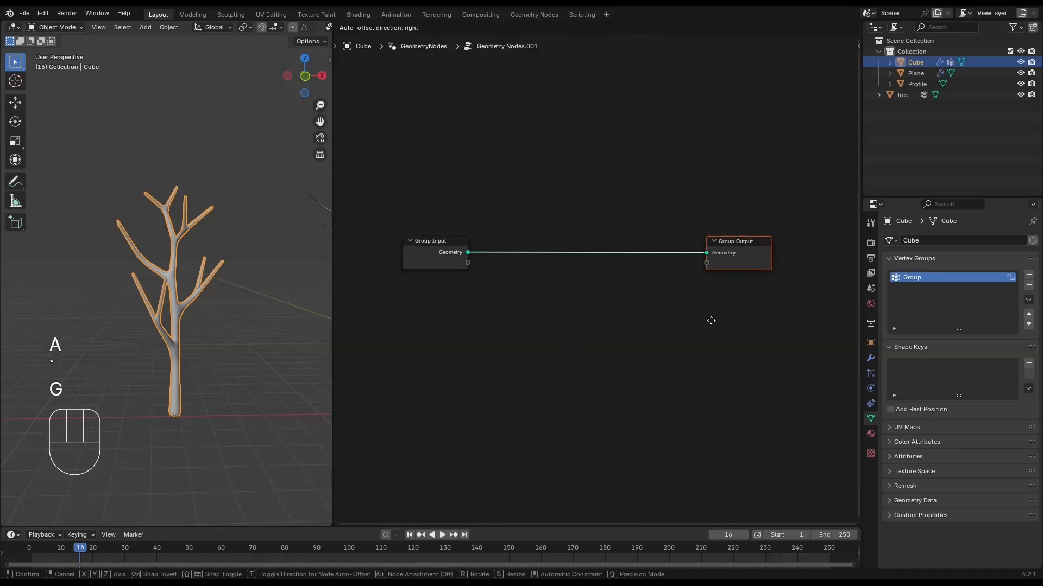
{"action": "left_click", "coordinate": [741, 319]}
- Insert a Delete Geometry node between the Group Input and Group Output
{"action": "left_click", "coordinate": [630, 302]}
{"action": "key", "text": "ctrl+a"}
{"action": "type", "text": "delete"}
{"action": "key", "text": "Return"}
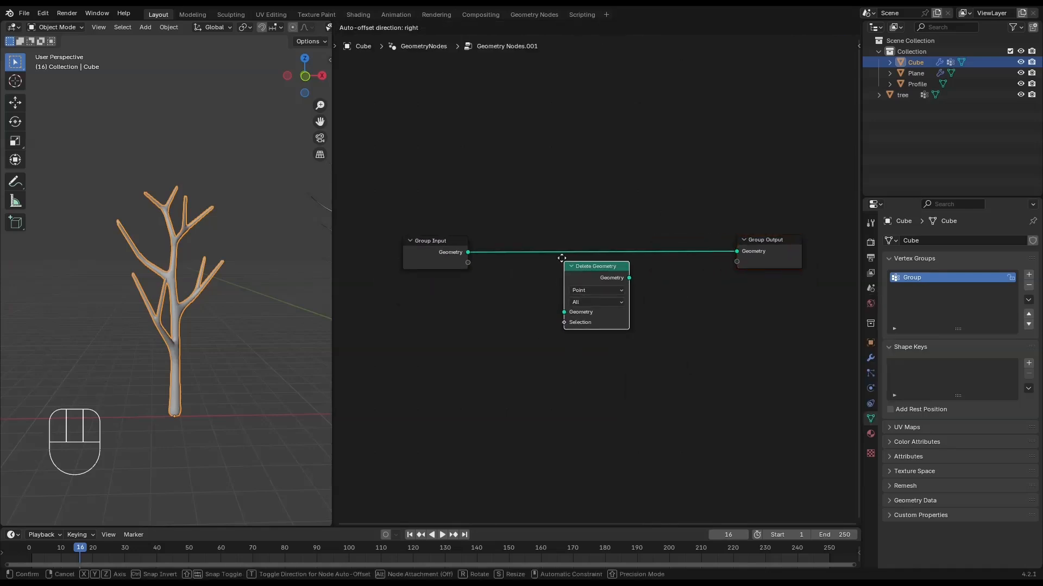
{"action": "left_click", "coordinate": [593, 272]}
- Add a Named Attribute node below the Group Input and set its name to Group
{"action": "key", "text": "ctrl+a"}
{"action": "type", "text": "named"}
{"action": "key", "text": "Return"}
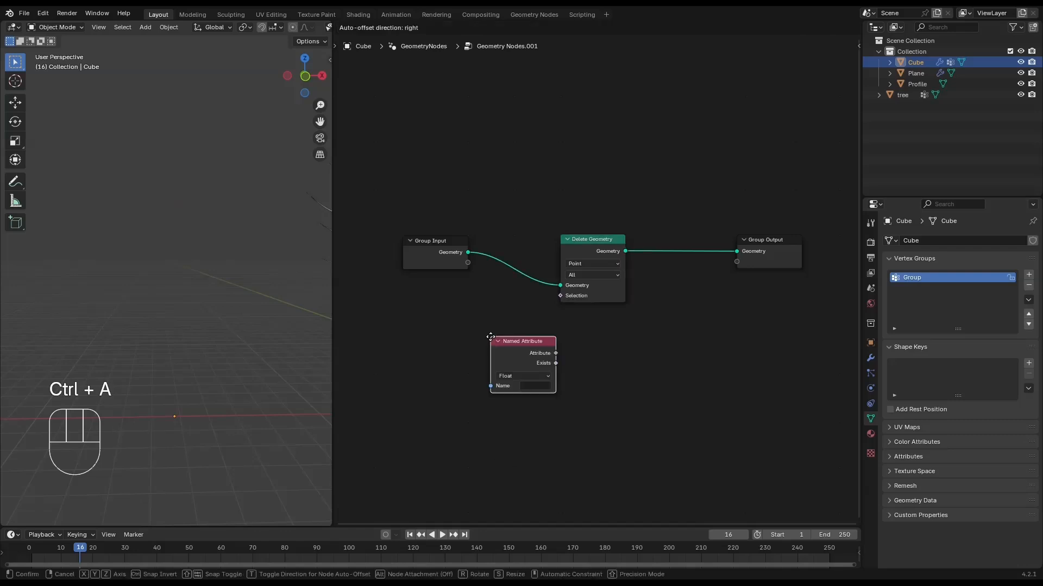
{"action": "left_click", "coordinate": [445, 309]}
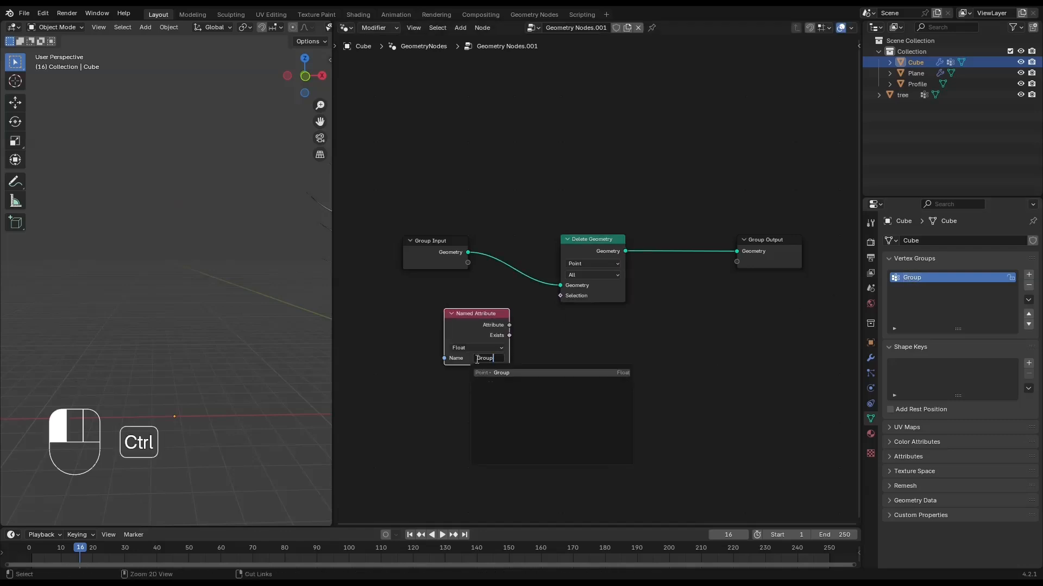
- Pass the Group attribute through a Not boolean node into the Delete Geometry selection
{"action": "key", "text": "ctrl+a"}
{"action": "type", "text": "not"}
{"action": "key", "text": "Return"}
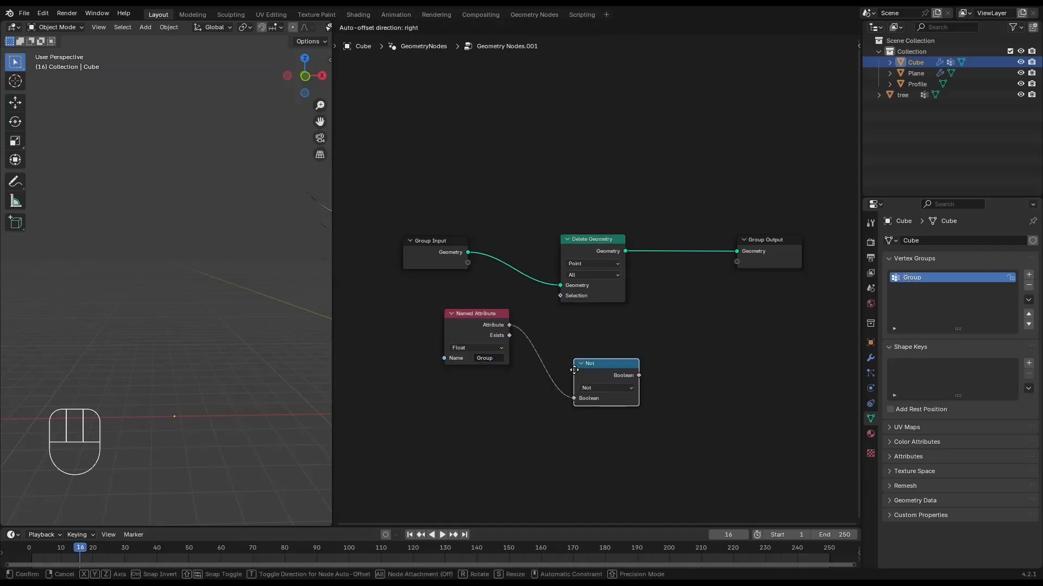
{"action": "left_click", "coordinate": [535, 331]}
{"action": "left_click_drag", "start_coordinate": [598, 334], "coordinate": [597, 332]}
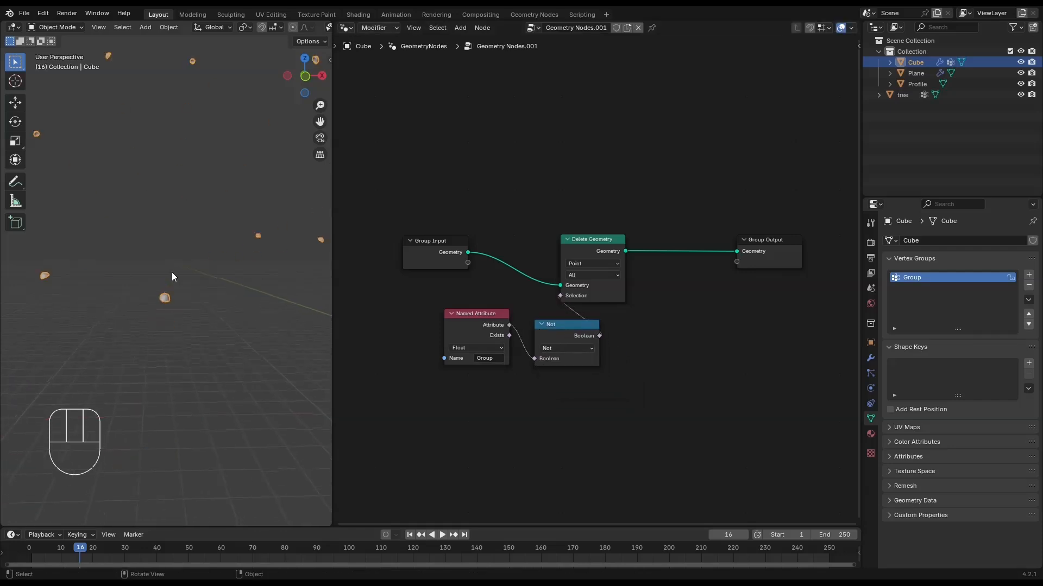
- Insert a Merge by Distance node between Delete Geometry and Group Output, using Connected mode and a distance of 0.1 m
{"action": "middle_click_drag", "start_coordinate": [798, 204], "coordinate": [687, 240]}
{"action": "key", "text": "g"}
{"action": "left_click", "coordinate": [730, 326]}
{"action": "key", "text": "ctrl+a"}
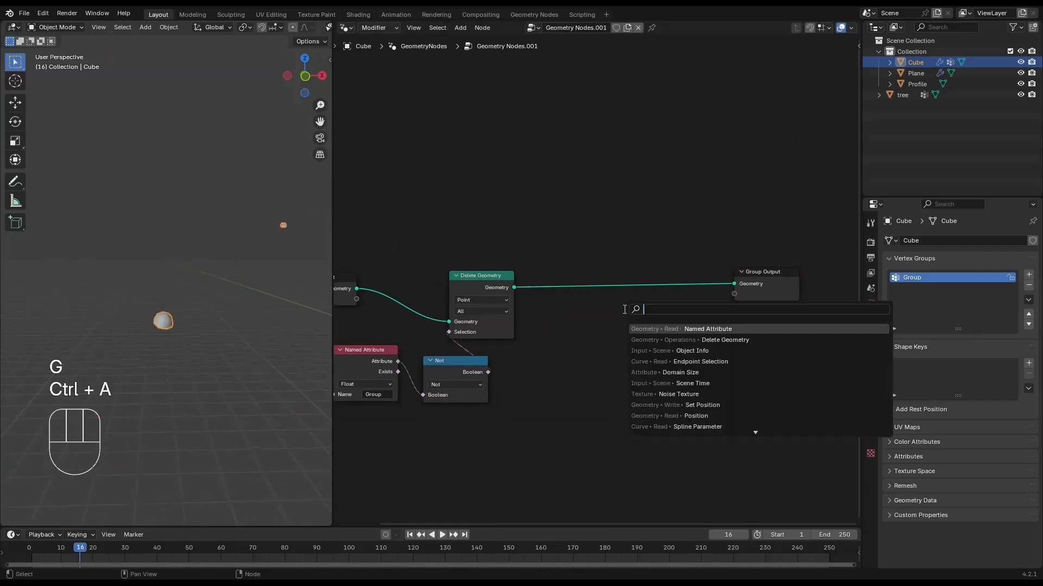
{"action": "type", "text": "merg"}
{"action": "key", "text": "Return"}
{"action": "left_click", "coordinate": [570, 296]}
{"action": "left_click", "coordinate": [570, 294]}
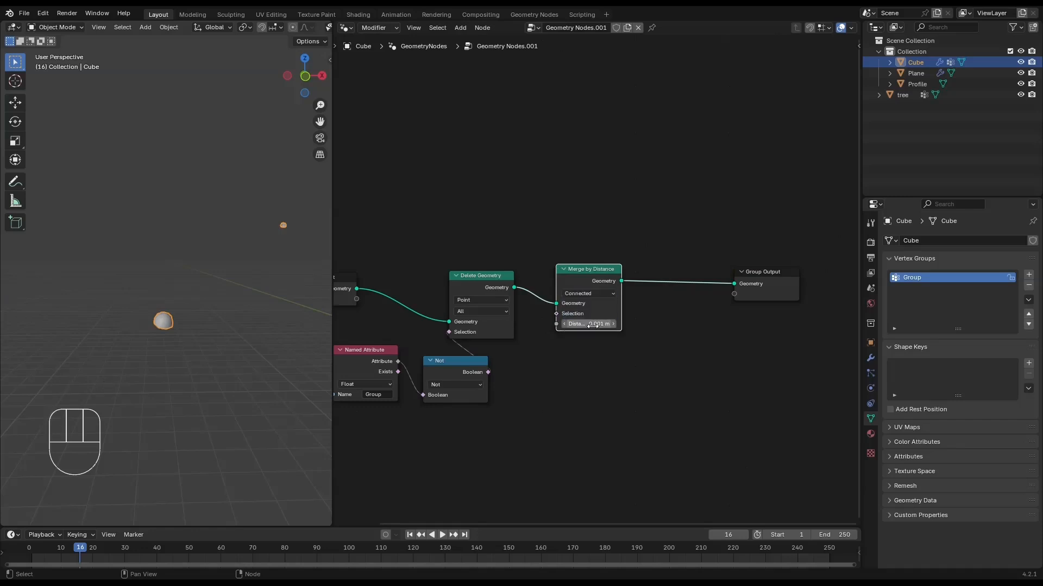
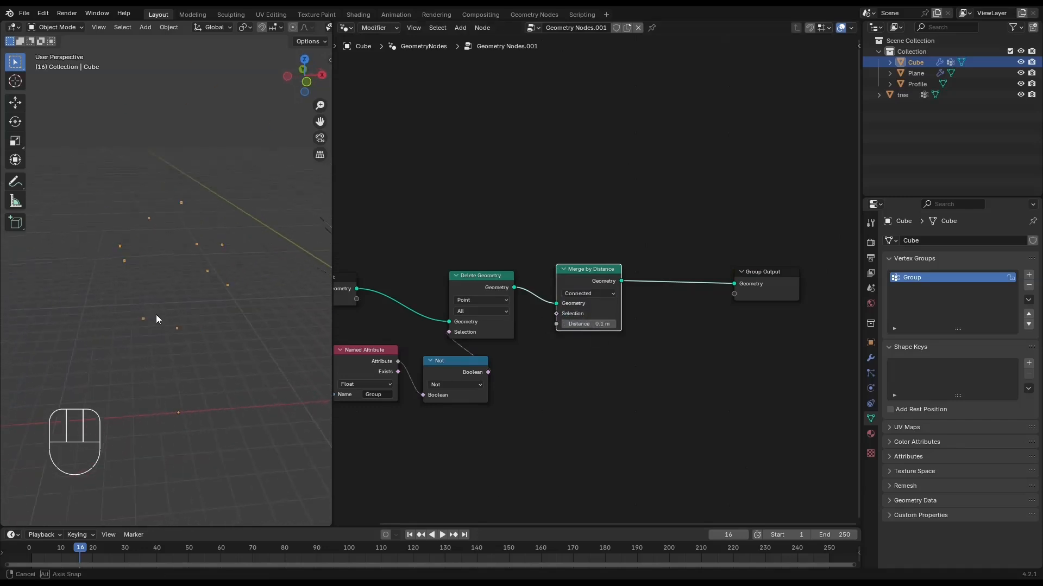
- Space the Group Input and Group Output away from the tip-filtering nodes to make room for a second geometry link
{"action": "middle_click_drag", "start_coordinate": [157, 315], "coordinate": [162, 315]}
{"action": "scroll", "coordinate": [567, 421], "scroll_direction": "down", "scroll_amount": 2}
{"action": "middle_click_drag", "start_coordinate": [567, 421], "coordinate": [594, 404]}
{"action": "left_click_drag", "start_coordinate": [497, 338], "coordinate": [596, 331]}
{"action": "middle_click_drag", "start_coordinate": [810, 202], "coordinate": [731, 249]}
{"action": "key", "text": "g"}
{"action": "left_click", "coordinate": [725, 274]}
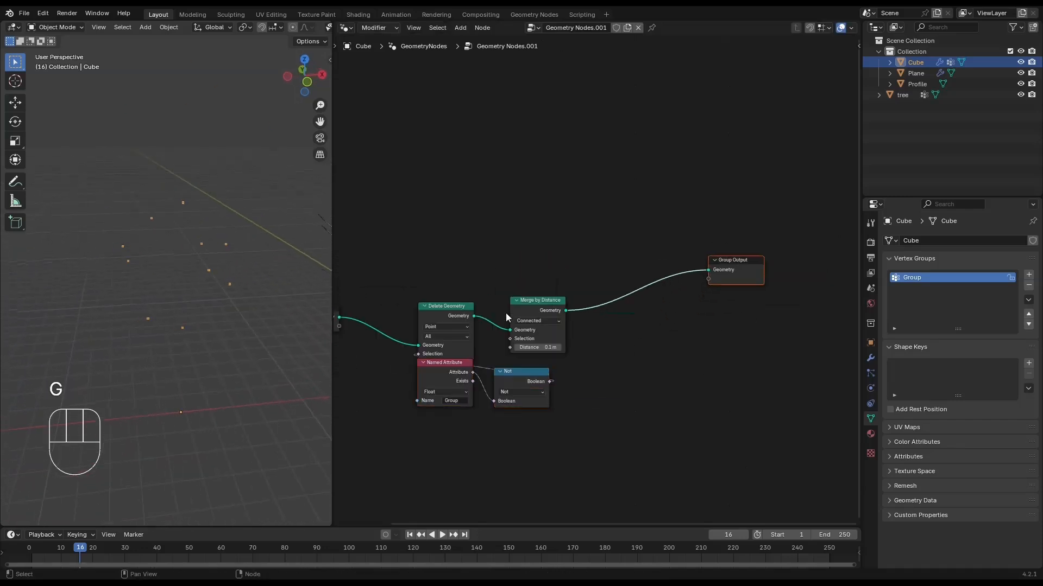
{"action": "middle_click_drag", "start_coordinate": [505, 316], "coordinate": [714, 337]}
{"action": "key", "text": "g"}
{"action": "left_click", "coordinate": [480, 321]}
- Combine the Group Input geometry and the merged tip points in a Join Geometry node feeding the Group Output
{"action": "middle_click_drag", "start_coordinate": [558, 296], "coordinate": [419, 318]}
{"action": "left_click_drag", "start_coordinate": [595, 284], "coordinate": [595, 284]}
{"action": "type", "text": "join"}
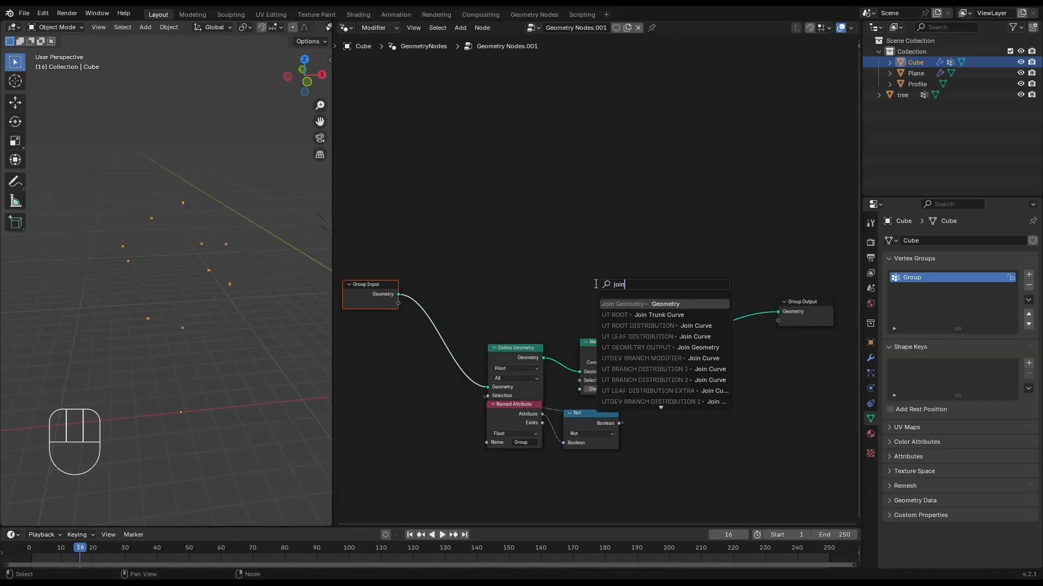
{"action": "key", "text": "Return"}
{"action": "left_click", "coordinate": [679, 284]}
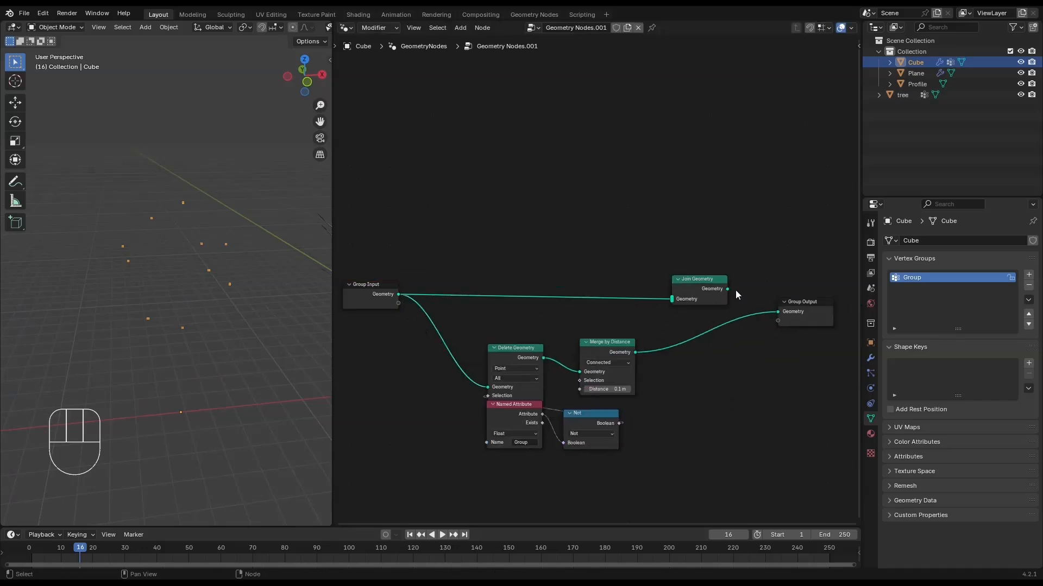
{"action": "left_click_drag", "start_coordinate": [728, 289], "coordinate": [778, 311]}
{"action": "left_click_drag", "start_coordinate": [635, 352], "coordinate": [671, 301]}
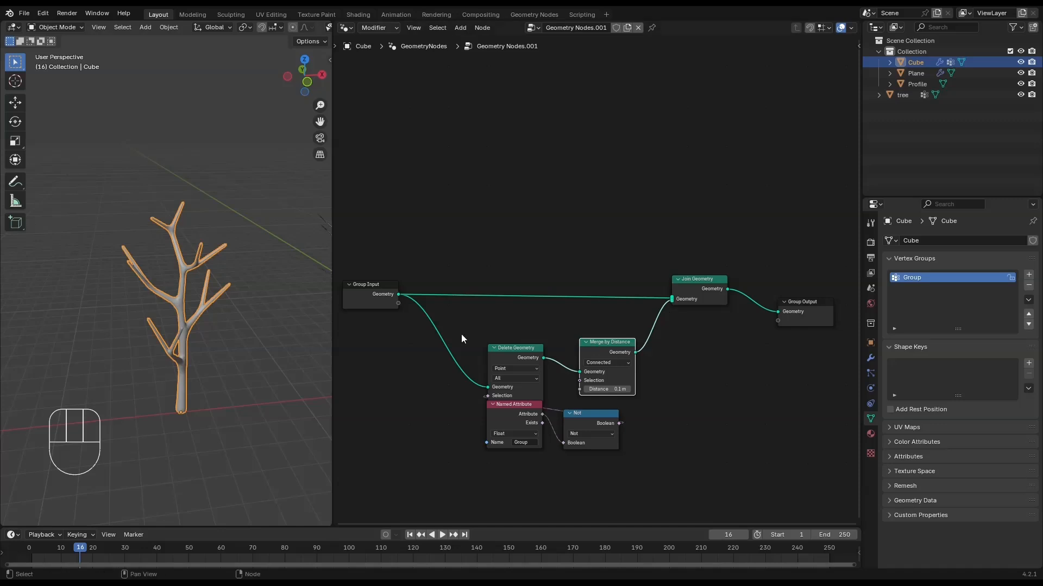
- Move the Group Output farther from the Join Geometry node and save the file
{"action": "key", "text": "Home"}
{"action": "middle_click_drag", "start_coordinate": [521, 225], "coordinate": [402, 267]}
{"action": "left_click", "coordinate": [656, 296]}
{"action": "key", "text": "g"}
{"action": "left_click", "coordinate": [817, 326]}
{"action": "middle_click_drag", "start_coordinate": [816, 326], "coordinate": [692, 346]}
{"action": "left_click", "coordinate": [717, 228]}
{"action": "key", "text": "ctrl+s"}
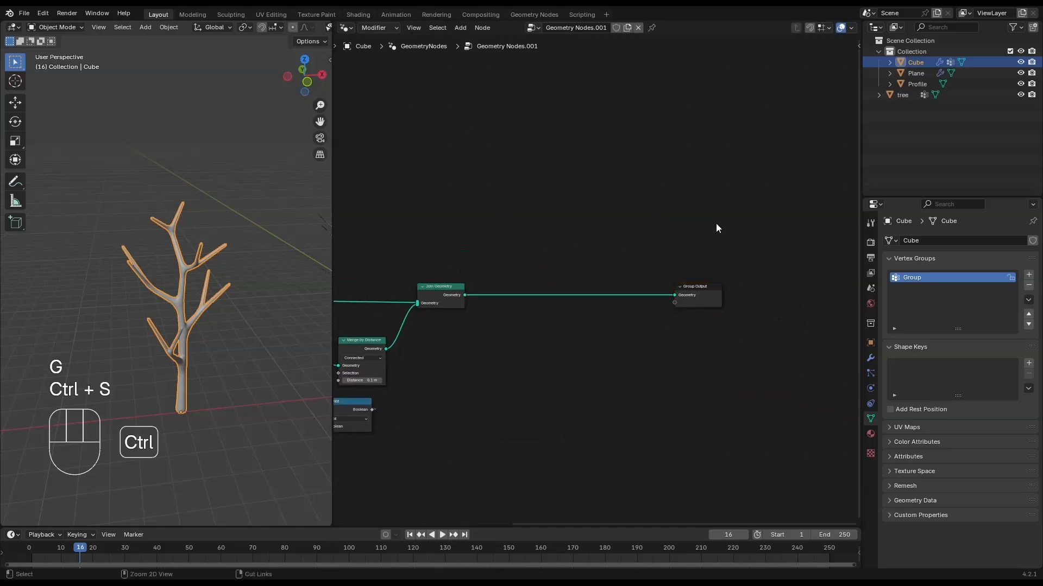
- Replace the outliner with an asset browser showing the Stylized Generator library and enlarge its area and thumbnails
{"action": "left_click", "coordinate": [875, 27]}
{"action": "left_click", "coordinate": [812, 93]}
{"action": "left_click", "coordinate": [904, 42]}
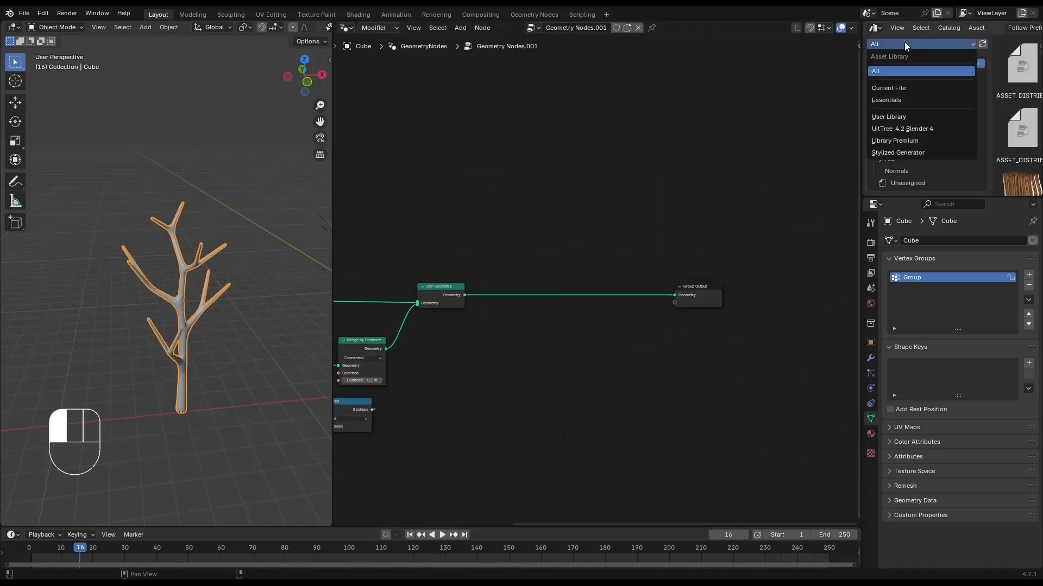
{"action": "left_click", "coordinate": [904, 150]}
{"action": "left_click_drag", "start_coordinate": [862, 179], "coordinate": [721, 178]}
{"action": "left_click_drag", "start_coordinate": [791, 199], "coordinate": [790, 329]}
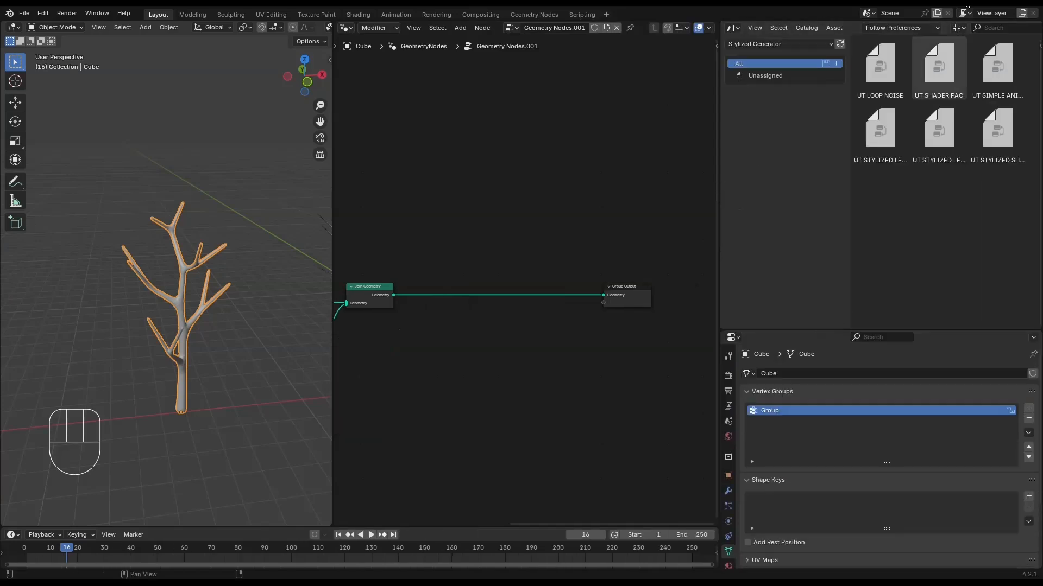
{"action": "left_click_drag", "start_coordinate": [972, 48], "coordinate": [1028, 49]}
- Insert the UT STYLIZED LEAVES asset between the Join Geometry and Group Output nodes
{"action": "left_click", "coordinate": [952, 177]}
{"action": "left_click_drag", "start_coordinate": [1004, 200], "coordinate": [508, 253]}
{"action": "scroll", "coordinate": [489, 345], "scroll_direction": "up", "scroll_amount": 5}
{"action": "scroll", "coordinate": [133, 301], "scroll_direction": "up", "scroll_amount": 3}
{"action": "middle_click_drag", "start_coordinate": [543, 371], "coordinate": [572, 321]}
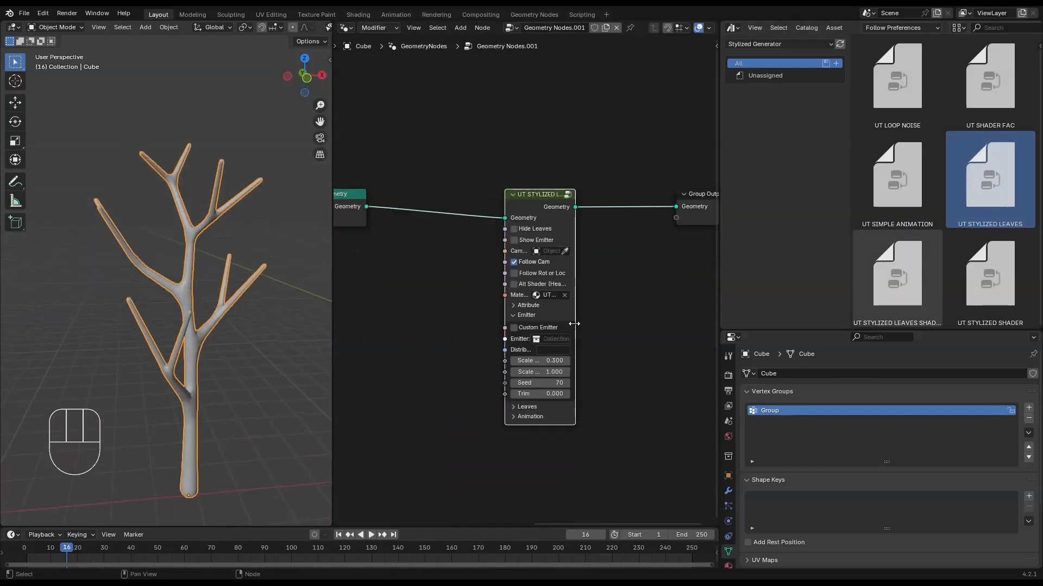
- Widen the UT STYLIZED LEAVES node, move the Group Output away from it and set the emitter Distribution to Group
{"action": "left_click_drag", "start_coordinate": [573, 324], "coordinate": [623, 335]}
{"action": "middle_click_drag", "start_coordinate": [624, 335], "coordinate": [442, 361]}
{"action": "left_click_drag", "start_coordinate": [478, 202], "coordinate": [517, 266]}
{"action": "key", "text": "g"}
{"action": "left_click", "coordinate": [624, 247]}
{"action": "middle_click_drag", "start_coordinate": [394, 362], "coordinate": [478, 239]}
{"action": "scroll", "coordinate": [478, 239], "scroll_direction": "up", "scroll_amount": 1}
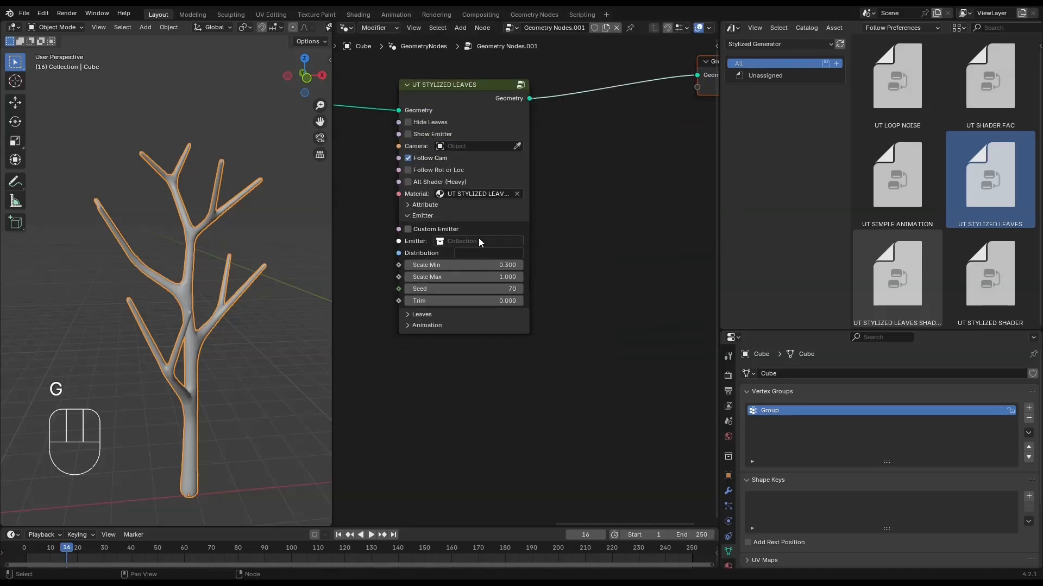
{"action": "left_click", "coordinate": [576, 253]}
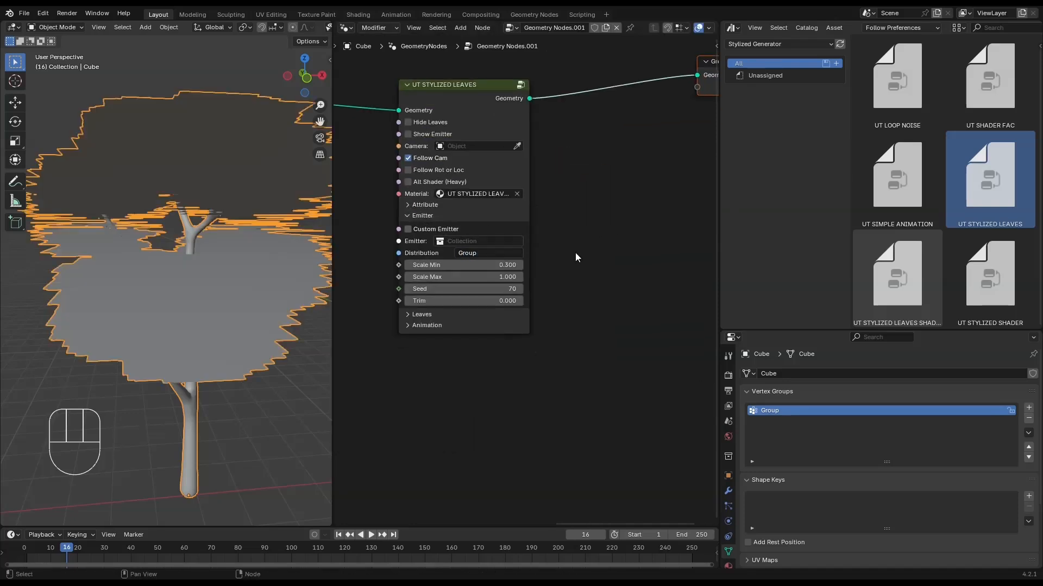
- Switch the viewport to the front view and add a camera to the scene
{"action": "scroll", "coordinate": [168, 276], "scroll_direction": "down", "scroll_amount": 6}
{"action": "middle_click_drag", "start_coordinate": [167, 275], "coordinate": [204, 336]}
{"action": "scroll", "coordinate": [204, 337], "scroll_direction": "down", "scroll_amount": 4}
{"action": "key", "text": "shift+a"}
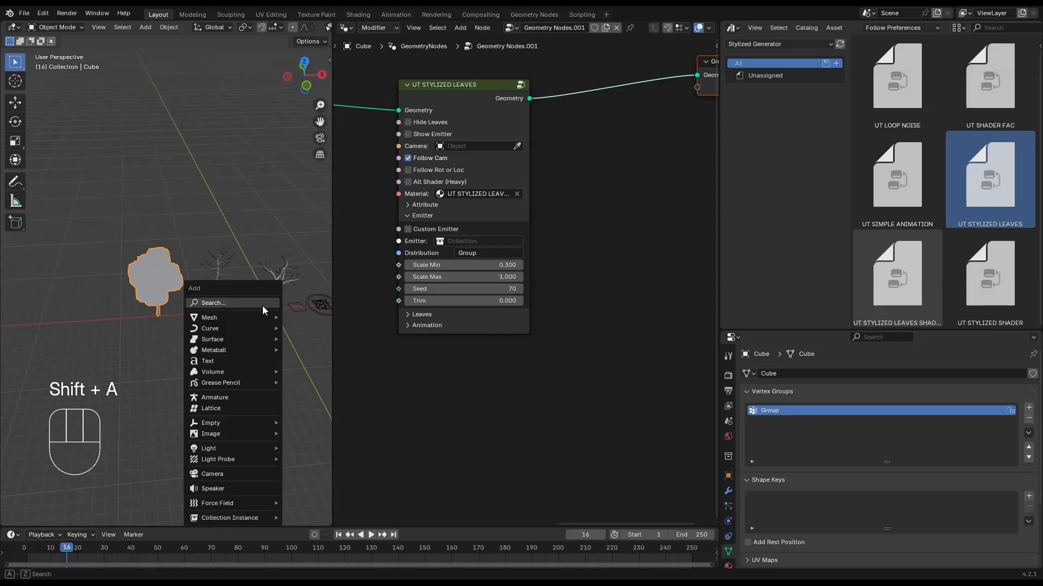
{"action": "key", "text": "grave"}
{"action": "left_click", "coordinate": [158, 236]}
{"action": "key", "text": "shift+a"}
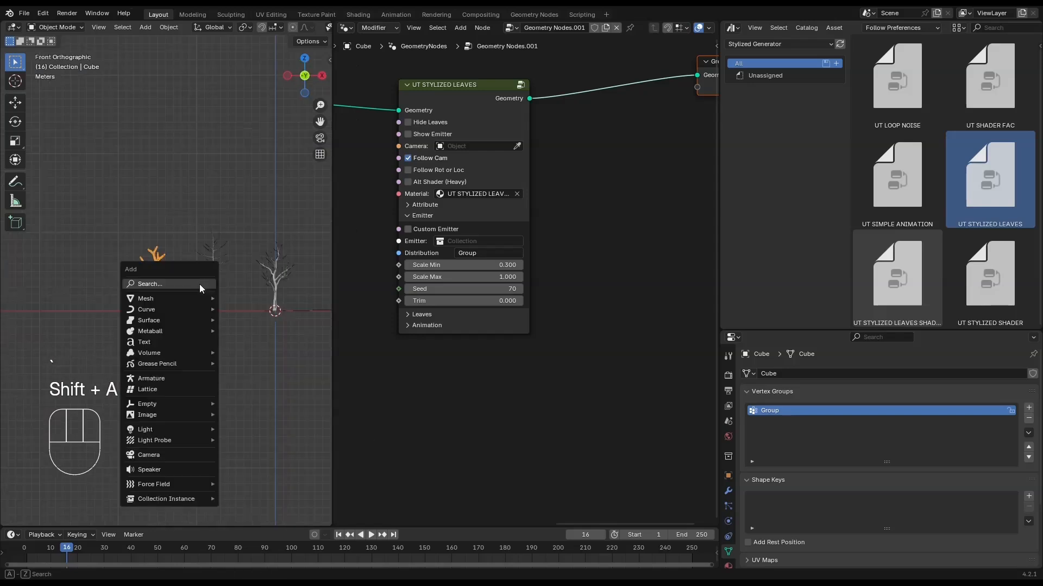
{"action": "left_click", "coordinate": [179, 457]}
- Move the new camera in front of the leafy skin tree and adjust its height along Z
{"action": "key", "text": "grave"}
{"action": "left_click", "coordinate": [279, 238]}
{"action": "scroll", "coordinate": [279, 239], "scroll_direction": "down", "scroll_amount": 1}
{"action": "key", "text": "g"}
{"action": "left_click", "coordinate": [167, 345]}
{"action": "middle_click_drag", "start_coordinate": [167, 344], "coordinate": [188, 303]}
{"action": "key", "text": "g"}
{"action": "key", "text": "z"}
{"action": "left_click", "coordinate": [130, 302]}
- Select the skin tree and assign the new camera to the Camera input of its UT STYLIZED LEAVES node
{"action": "left_click", "coordinate": [173, 275]}
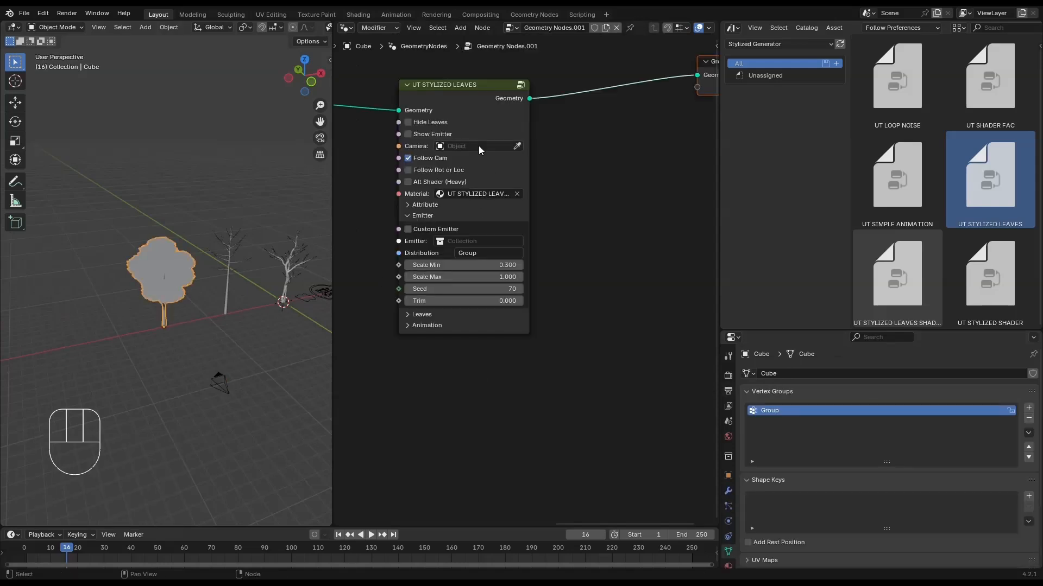
{"action": "left_click", "coordinate": [477, 147]}
{"action": "left_click", "coordinate": [461, 158]}
- Look through the camera and move it about 0.96 m along the global X axis to centre the tree
{"action": "middle_click_drag", "start_coordinate": [267, 275], "coordinate": [253, 331]}
{"action": "left_click", "coordinate": [284, 315]}
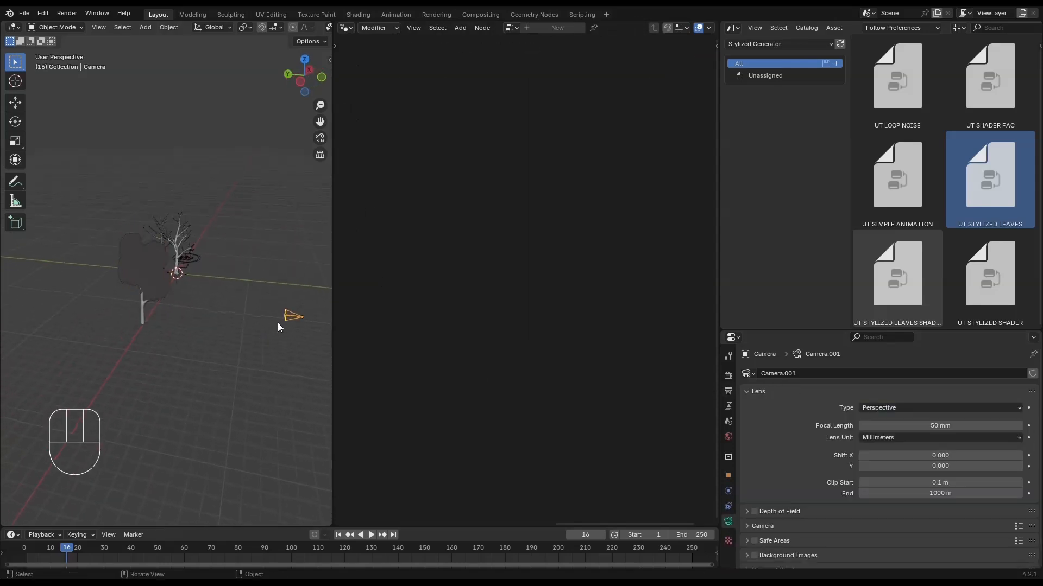
{"action": "key", "text": "grave"}
{"action": "left_click", "coordinate": [217, 342]}
{"action": "key", "text": "x"}
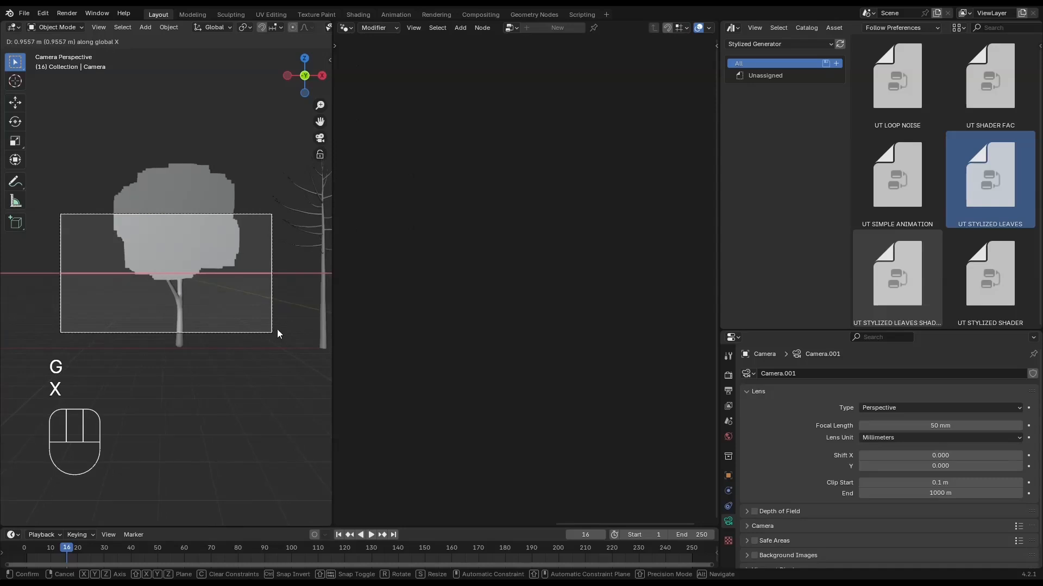
{"action": "left_click", "coordinate": [277, 333]}
- Open the render output's X and Y resolution values for editing together
{"action": "left_click", "coordinate": [728, 375]}
{"action": "left_click", "coordinate": [729, 391]}
{"action": "left_click_drag", "start_coordinate": [934, 399], "coordinate": [934, 389]}
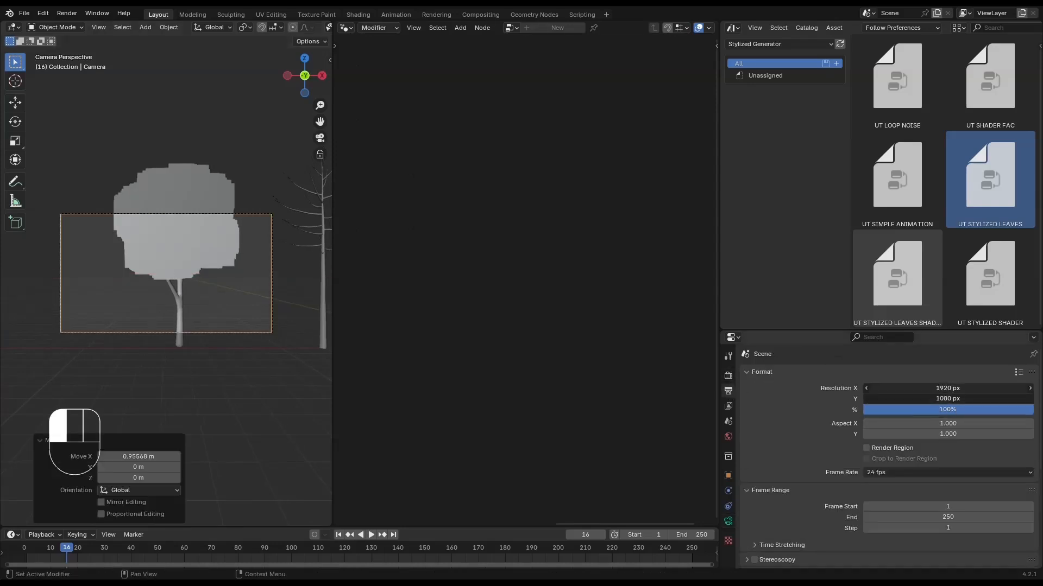
- Set the render resolution width to 1080 px, and reframe the leafy tree by moving the camera along X and about 0.42 m along Z
{"action": "key", "text": "Return"}
{"action": "key", "text": "g"}
{"action": "key", "text": "x"}
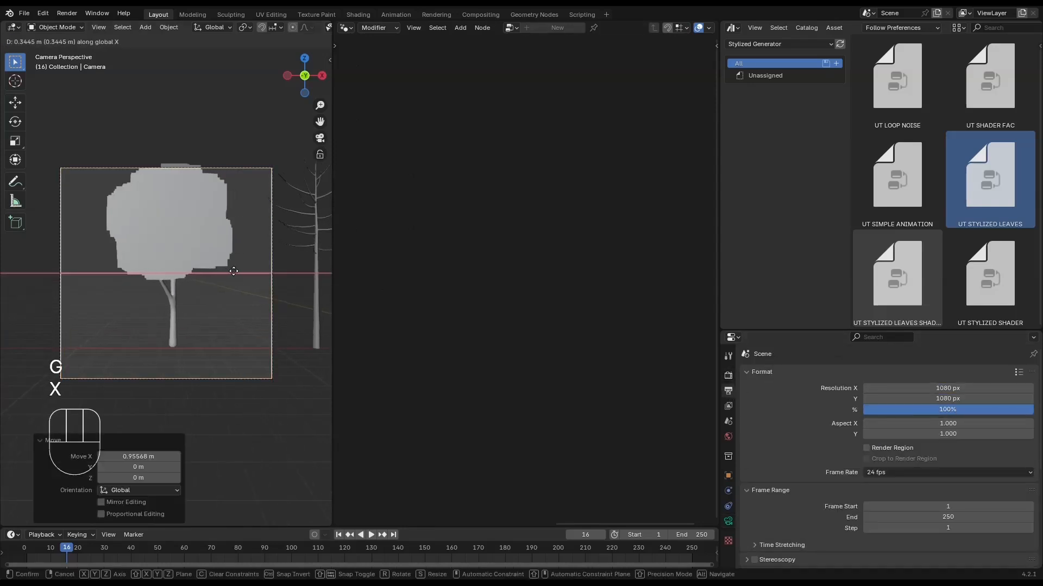
{"action": "left_click", "coordinate": [244, 260]}
{"action": "key", "text": "g"}
{"action": "key", "text": "z"}
{"action": "left_click", "coordinate": [242, 251]}
{"action": "key", "text": "ctrl+s"}
- Switch the viewport to rendered shading and add a sun light, raised about 13.35 m along Z
{"action": "key", "text": "z"}
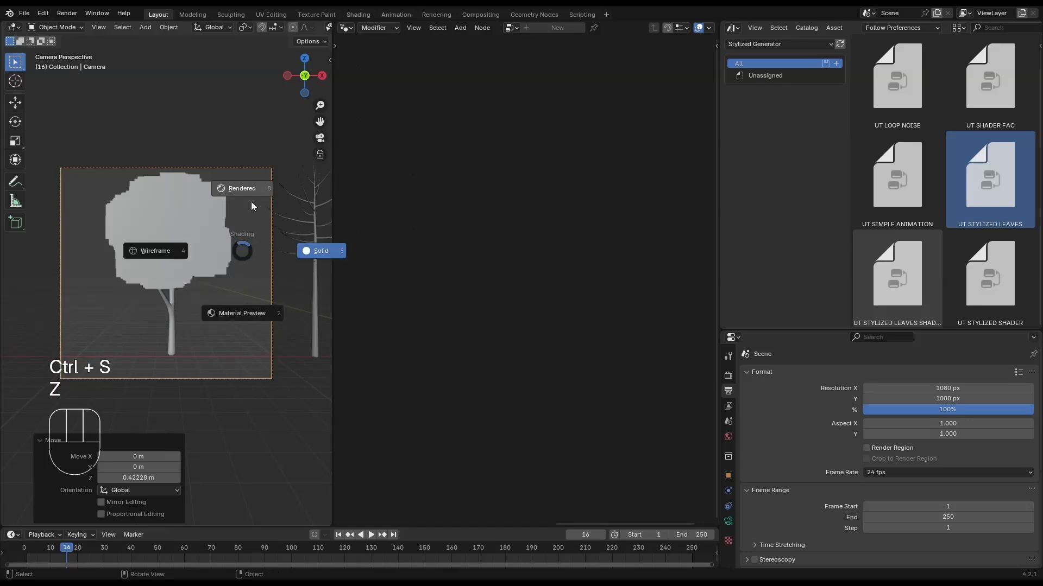
{"action": "left_click", "coordinate": [211, 326]}
{"action": "left_click", "coordinate": [237, 297]}
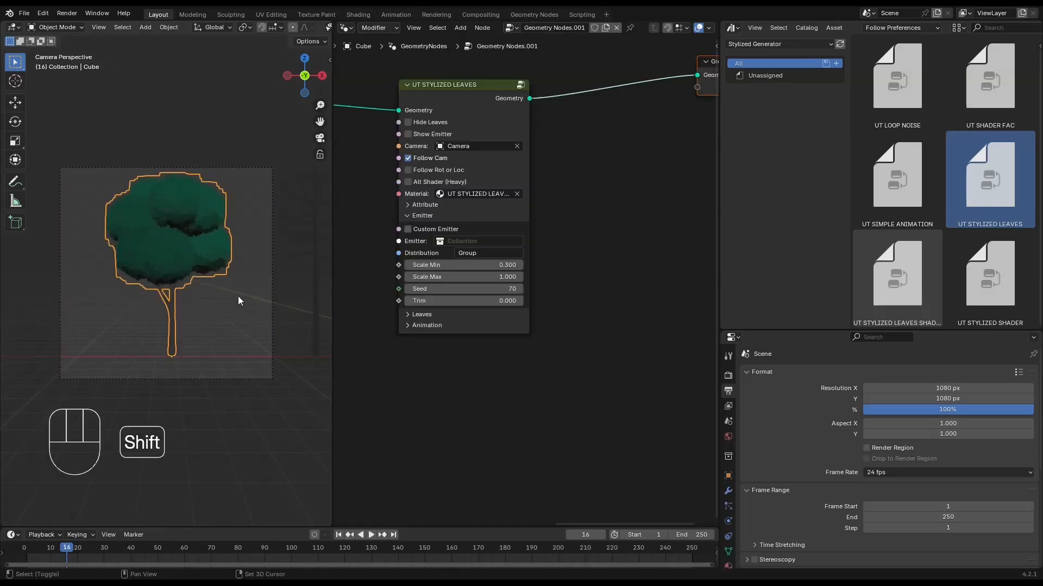
{"action": "key", "text": "shift+a"}
{"action": "mouse_move", "coordinate": [227, 271]}
{"action": "left_click", "coordinate": [280, 283]}
{"action": "scroll", "coordinate": [273, 293], "scroll_direction": "down", "scroll_amount": 2}
{"action": "key", "text": "g"}
{"action": "key", "text": "z"}
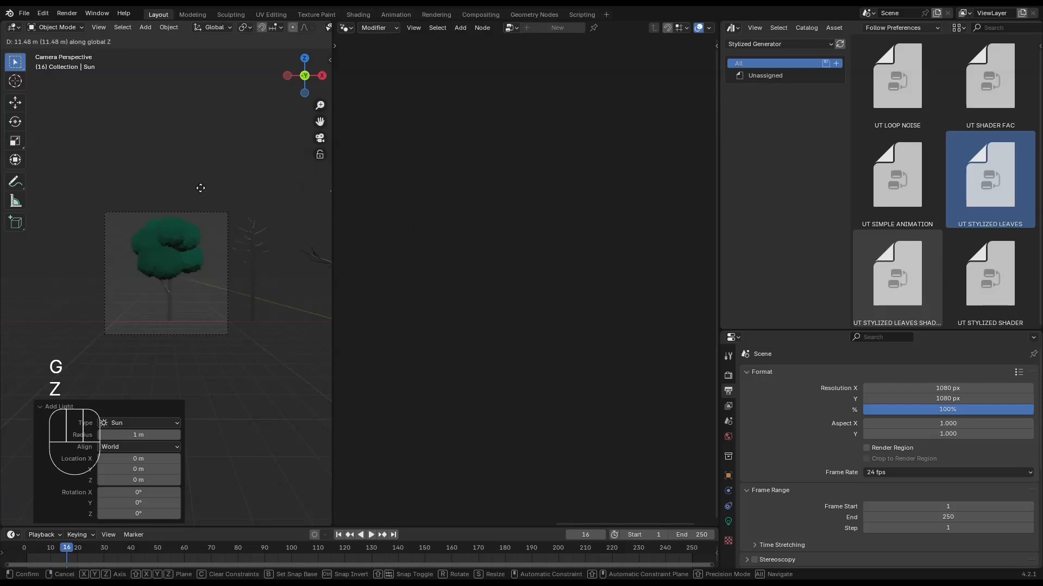
{"action": "left_click", "coordinate": [202, 196]}
- Rotate the sun in the top view, and again by about 62.2° from a second view angle, so it shines diagonally
{"action": "middle_click_drag", "start_coordinate": [259, 271], "coordinate": [310, 324]}
{"action": "scroll", "coordinate": [298, 315], "scroll_direction": "down", "scroll_amount": 5}
{"action": "middle_click_drag", "start_coordinate": [293, 307], "coordinate": [257, 313], "text": "shift"}
{"action": "key", "text": "grave"}
{"action": "key", "text": "grave"}
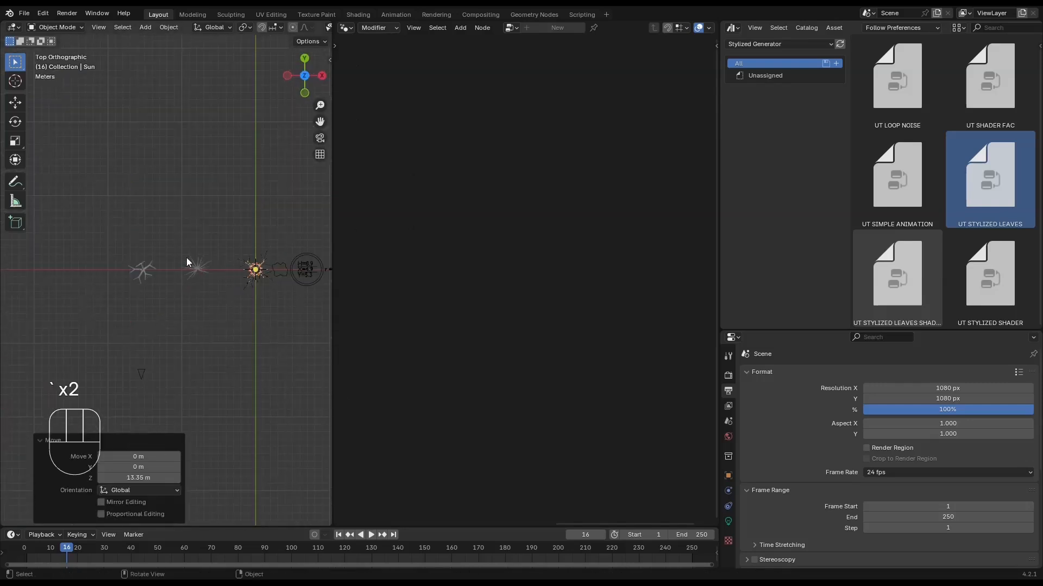
{"action": "key", "text": "r"}
{"action": "left_click", "coordinate": [168, 360]}
{"action": "key", "text": "grave"}
{"action": "key", "text": "r"}
{"action": "left_click", "coordinate": [169, 316]}
- Widen the 3D viewport and set the sun light's strength to 10
{"action": "middle_click_drag", "start_coordinate": [169, 312], "coordinate": [203, 234]}
{"action": "scroll", "coordinate": [191, 247], "scroll_direction": "up", "scroll_amount": 4}
{"action": "middle_click_drag", "start_coordinate": [163, 268], "coordinate": [146, 288], "text": "shift"}
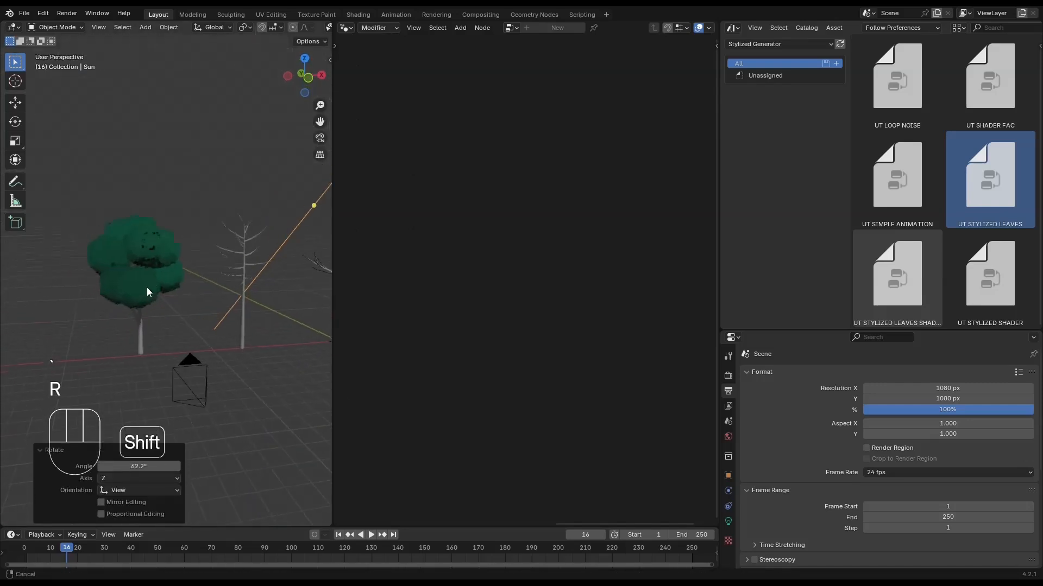
{"action": "scroll", "coordinate": [147, 287], "scroll_direction": "up", "scroll_amount": 2}
{"action": "left_click", "coordinate": [148, 286]}
{"action": "left_click_drag", "start_coordinate": [332, 315], "coordinate": [506, 326]}
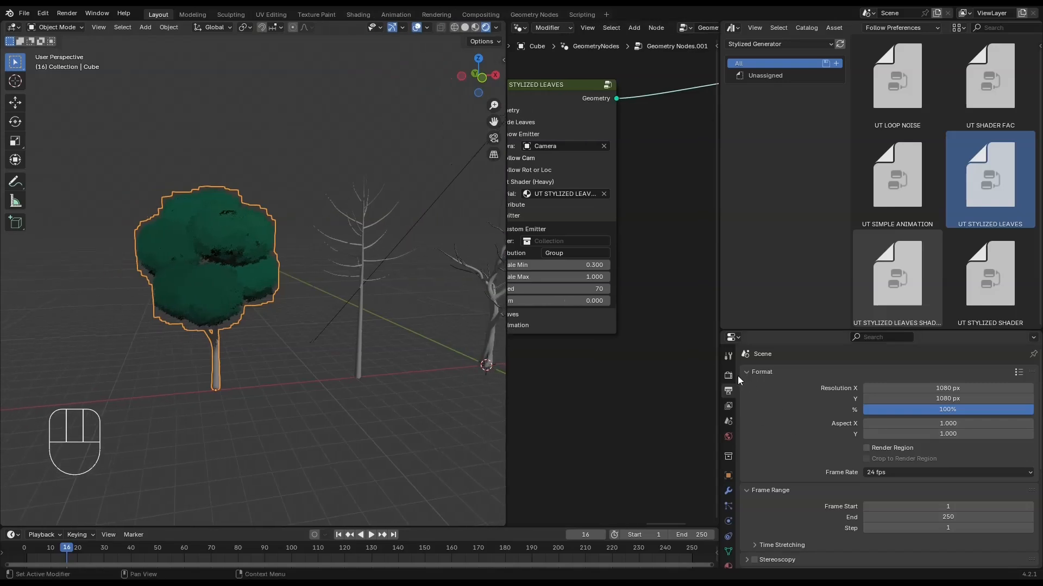
{"action": "left_click", "coordinate": [429, 219]}
{"action": "left_click", "coordinate": [943, 444]}
{"action": "type", "text": "10"}
{"action": "key", "text": "Return"}
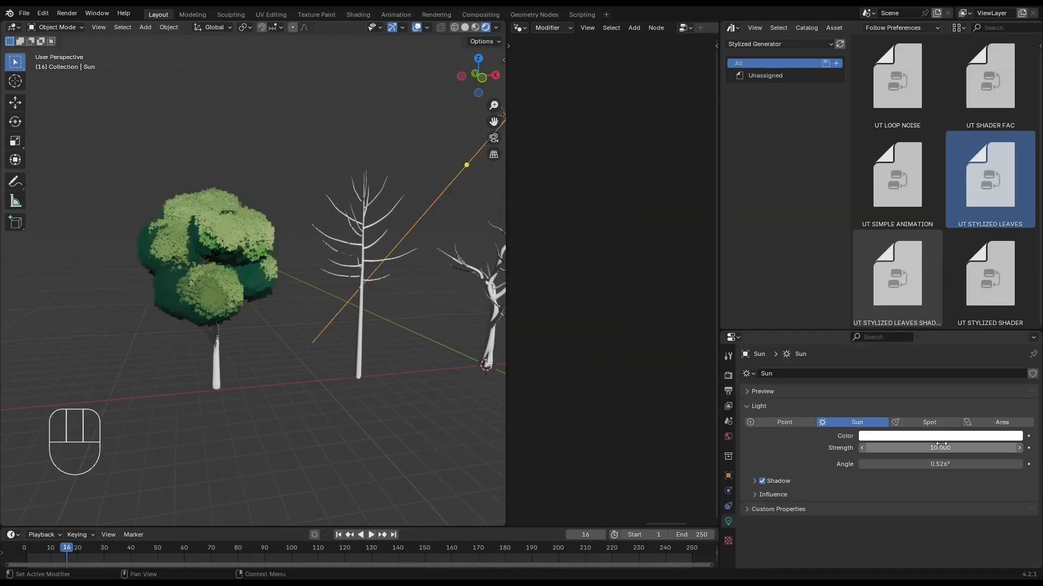
{"action": "scroll", "coordinate": [246, 295], "scroll_direction": "up", "scroll_amount": 8}
{"action": "scroll", "coordinate": [342, 321], "scroll_direction": "down", "scroll_amount": 8}
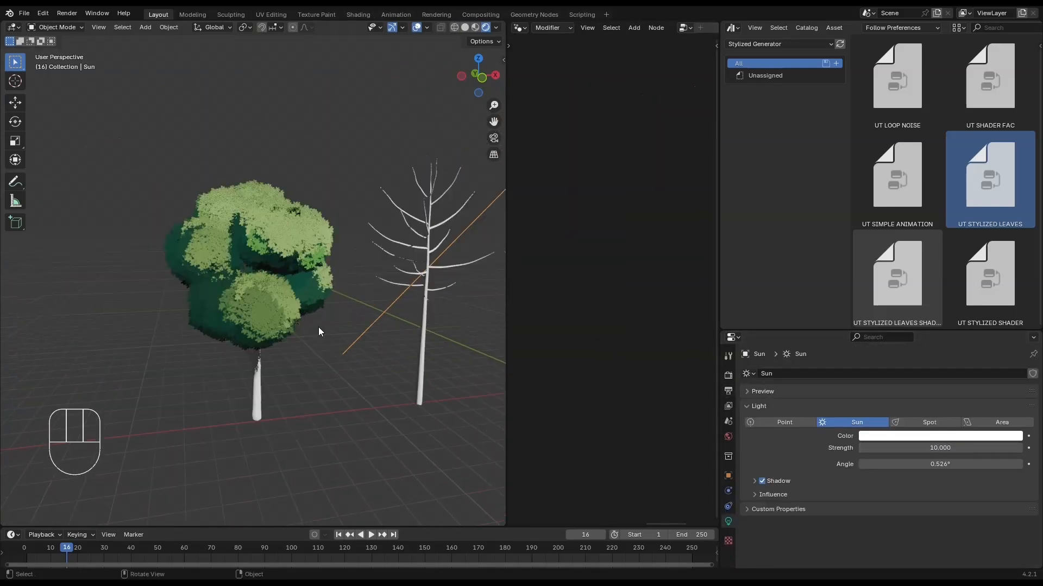
- Add a plane at the origin and scale it up into a large ground surface beneath the trees
{"action": "key", "text": "shift+s"}
{"action": "middle_click_drag", "start_coordinate": [318, 327], "coordinate": [269, 327], "text": "shift"}
{"action": "key", "text": "shift+a"}
{"action": "mouse_move", "coordinate": [368, 162]}
{"action": "left_click", "coordinate": [407, 166]}
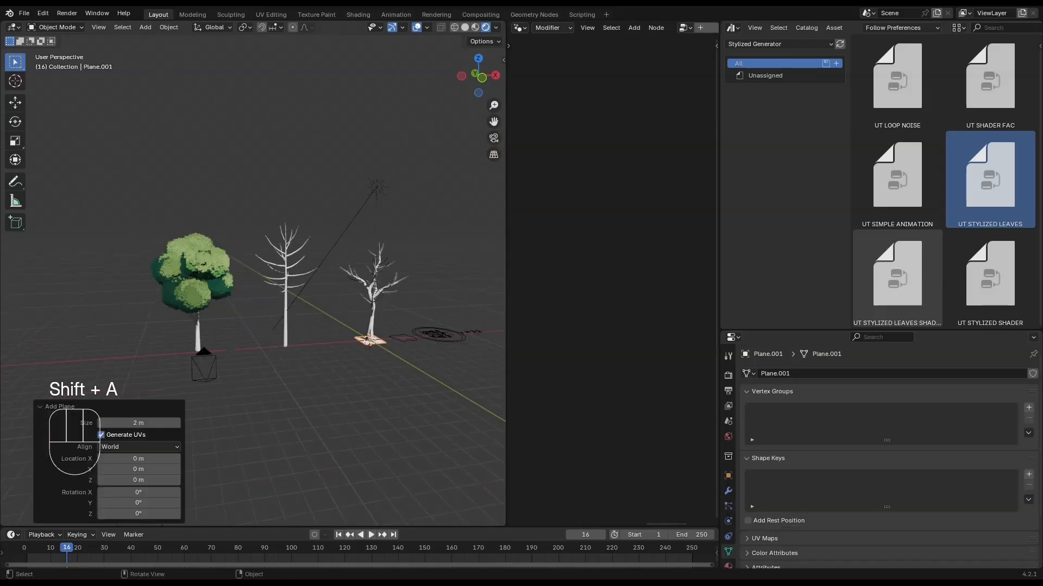
{"action": "key", "text": "s"}
{"action": "left_click", "coordinate": [254, 323]}
- Expand the Leaves settings of the leafy tree's UT STYLIZED LEAVES node and lower Density Factor to about 0.236, viewing the tree from the front
{"action": "scroll", "coordinate": [245, 306], "scroll_direction": "up", "scroll_amount": 3}
{"action": "scroll", "coordinate": [235, 293], "scroll_direction": "up", "scroll_amount": 2}
{"action": "middle_click_drag", "start_coordinate": [235, 292], "coordinate": [260, 182], "text": "shift"}
{"action": "left_click", "coordinate": [259, 181]}
{"action": "left_click_drag", "start_coordinate": [506, 363], "coordinate": [361, 364]}
{"action": "middle_click_drag", "start_coordinate": [412, 364], "coordinate": [455, 333]}
{"action": "left_click", "coordinate": [478, 284]}
{"action": "middle_click_drag", "start_coordinate": [478, 283], "coordinate": [475, 226]}
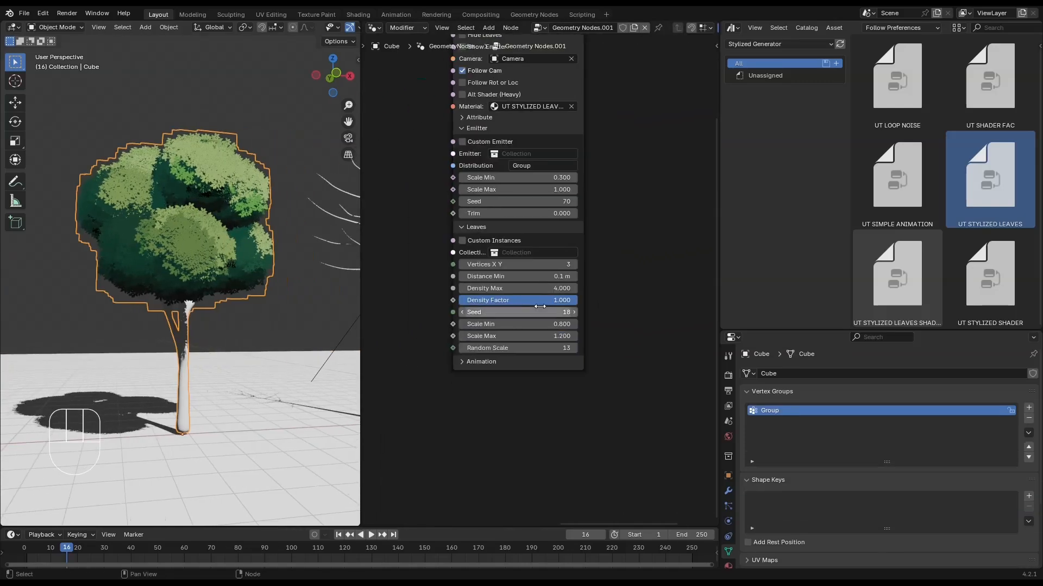
{"action": "key", "text": "grave"}
{"action": "left_click", "coordinate": [185, 239]}
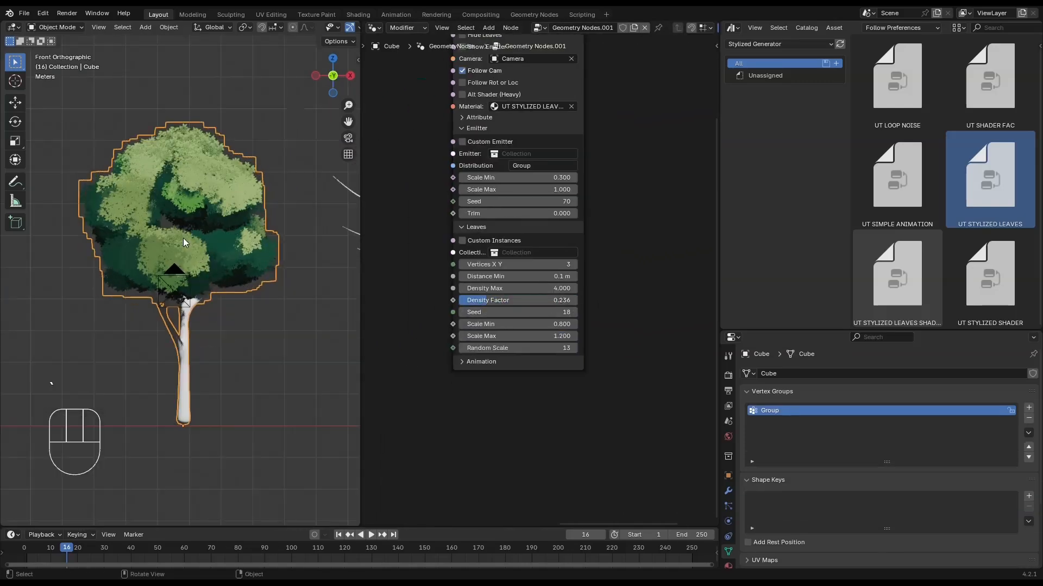
- Copy the leafy tree's UT STYLIZED LEAVES node together with its Join Geometry node and the vertex group filter nodes
{"action": "scroll", "coordinate": [184, 238], "scroll_direction": "up", "scroll_amount": 1}
{"action": "middle_click_drag", "start_coordinate": [226, 249], "coordinate": [74, 285], "text": "shift"}
{"action": "scroll", "coordinate": [233, 294], "scroll_direction": "up", "scroll_amount": 2}
{"action": "scroll", "coordinate": [234, 294], "scroll_direction": "down", "scroll_amount": 2}
{"action": "scroll", "coordinate": [198, 315], "scroll_direction": "down", "scroll_amount": 7}
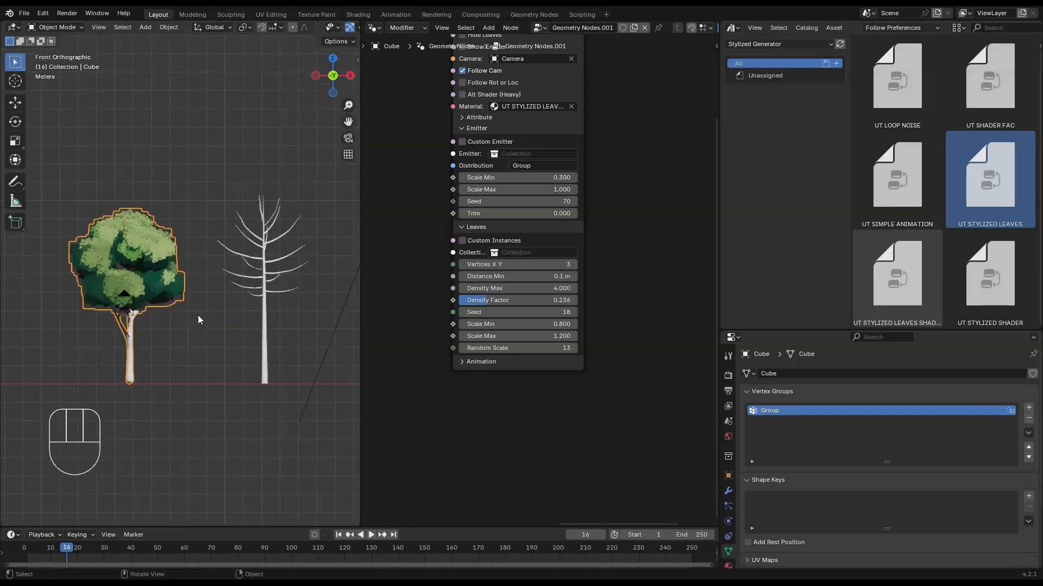
{"action": "scroll", "coordinate": [555, 339], "scroll_direction": "down", "scroll_amount": 12}
{"action": "middle_click_drag", "start_coordinate": [554, 339], "coordinate": [648, 379]}
{"action": "left_click_drag", "start_coordinate": [644, 416], "coordinate": [433, 189]}
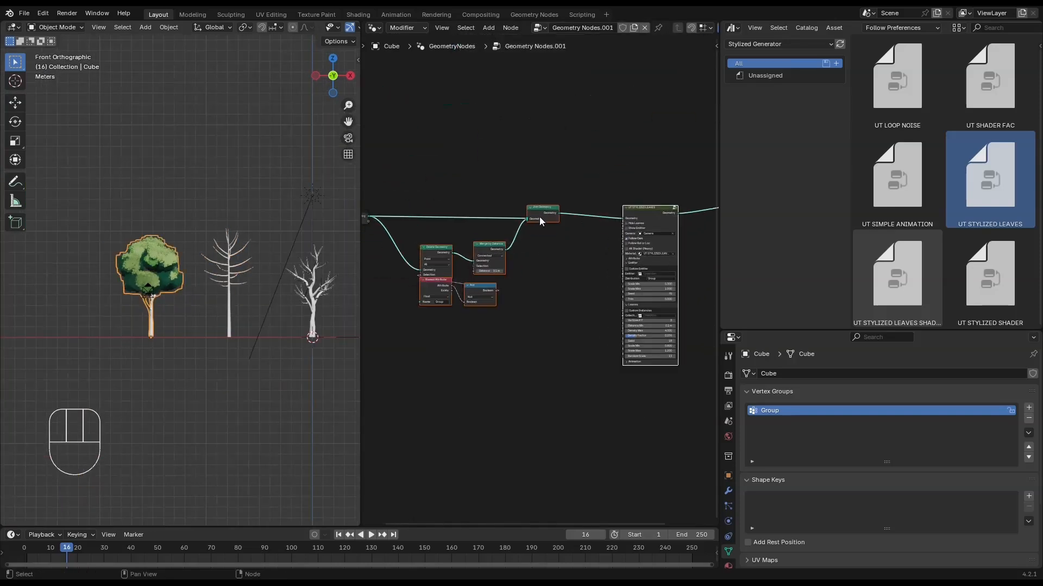
{"action": "right_click_drag", "start_coordinate": [539, 217], "coordinate": [473, 48]}
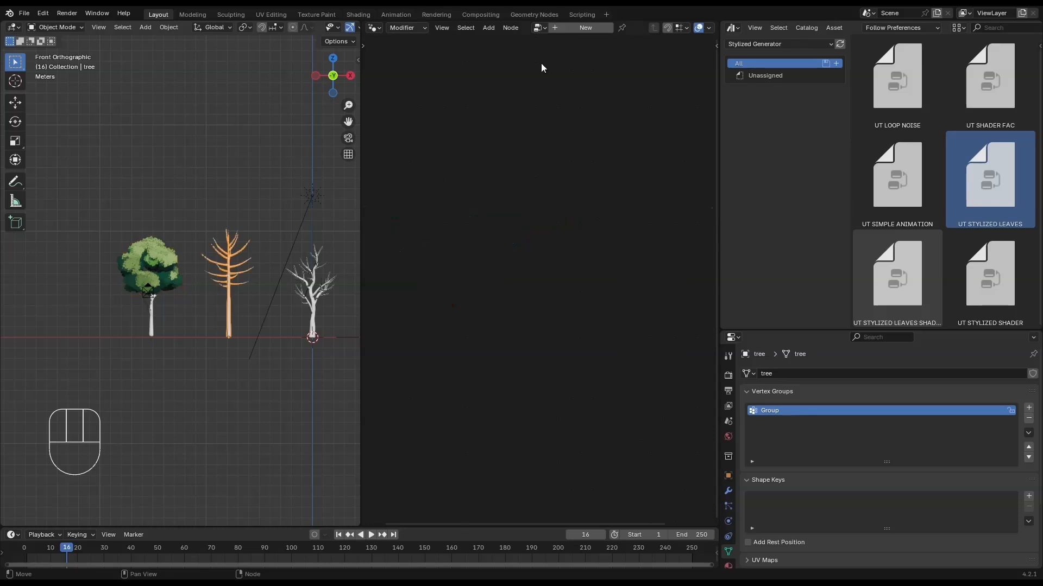
- Create a new geometry node setup on the middle bare tree and paste the copied leaf nodes into it
{"action": "left_click", "coordinate": [586, 28]}
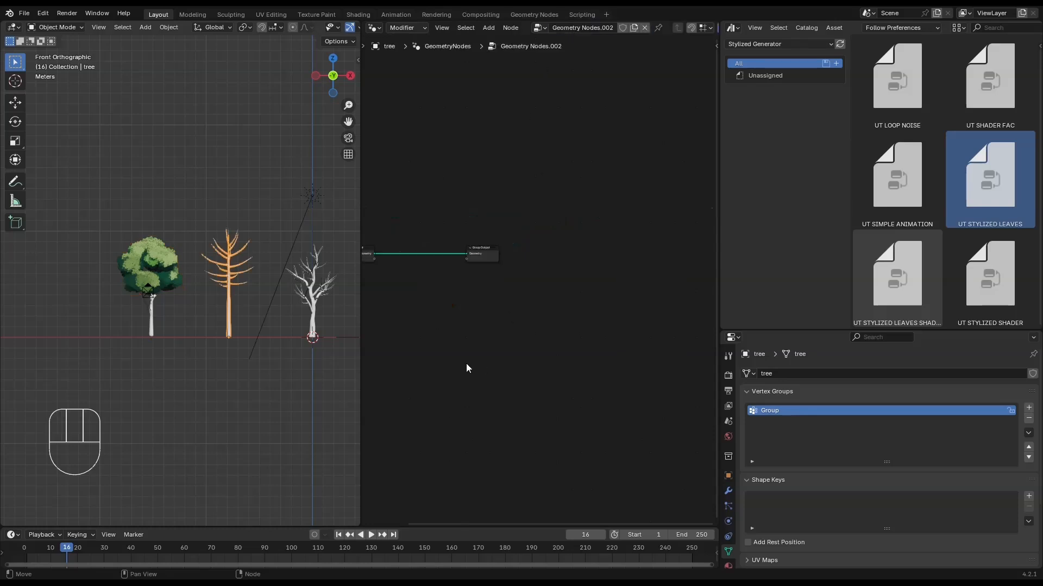
{"action": "key", "text": "ctrl+v"}
{"action": "key", "text": "g"}
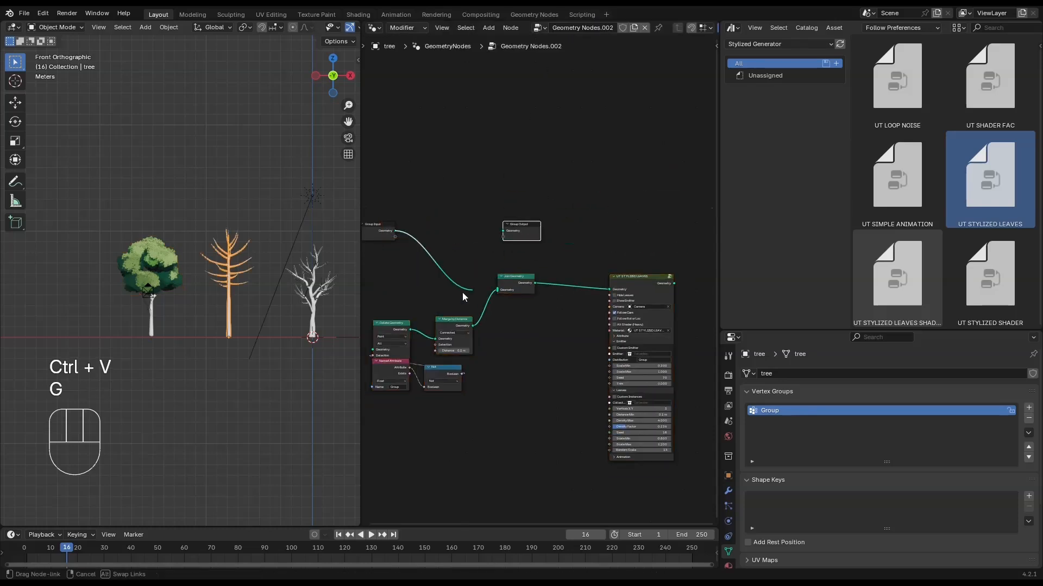
- Connect the Group Input to the pasted nodes and the UT STYLIZED LEAVES output to the Group Output, and rearrange the nodes
{"action": "left_click_drag", "start_coordinate": [463, 295], "coordinate": [491, 325]}
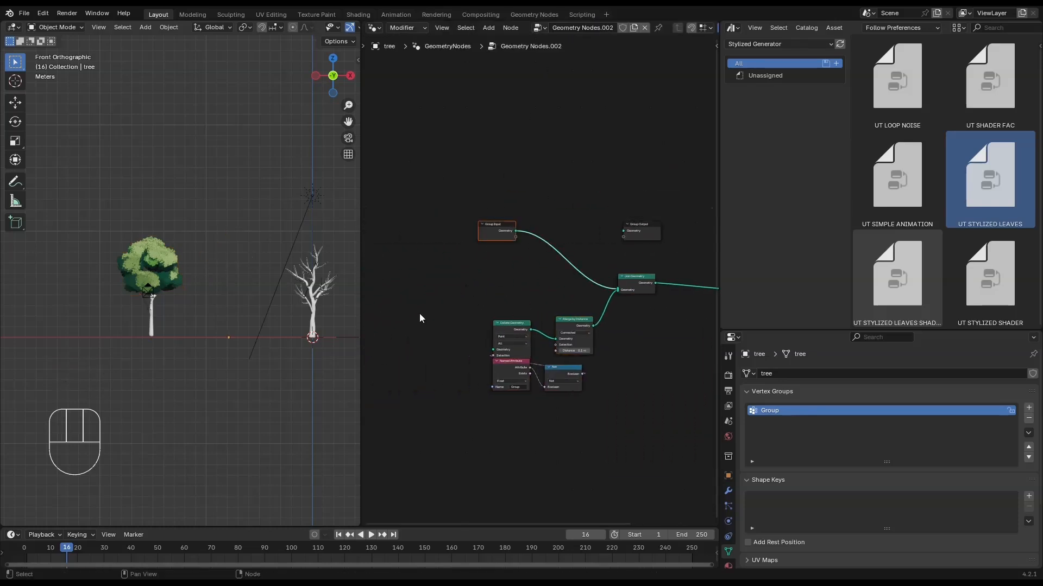
{"action": "key", "text": "g"}
{"action": "scroll", "coordinate": [423, 319], "scroll_direction": "up", "scroll_amount": 2}
{"action": "left_click_drag", "start_coordinate": [478, 371], "coordinate": [472, 381]}
{"action": "scroll", "coordinate": [488, 359], "scroll_direction": "down", "scroll_amount": 3}
{"action": "middle_click_drag", "start_coordinate": [706, 329], "coordinate": [488, 344]}
{"action": "scroll", "coordinate": [508, 343], "scroll_direction": "up", "scroll_amount": 2}
{"action": "left_click_drag", "start_coordinate": [440, 231], "coordinate": [692, 254]}
{"action": "scroll", "coordinate": [674, 287], "scroll_direction": "up", "scroll_amount": 2}
{"action": "middle_click_drag", "start_coordinate": [668, 298], "coordinate": [467, 277]}
{"action": "key", "text": "g"}
{"action": "left_click", "coordinate": [584, 340]}
{"action": "scroll", "coordinate": [176, 272], "scroll_direction": "up", "scroll_amount": 4}
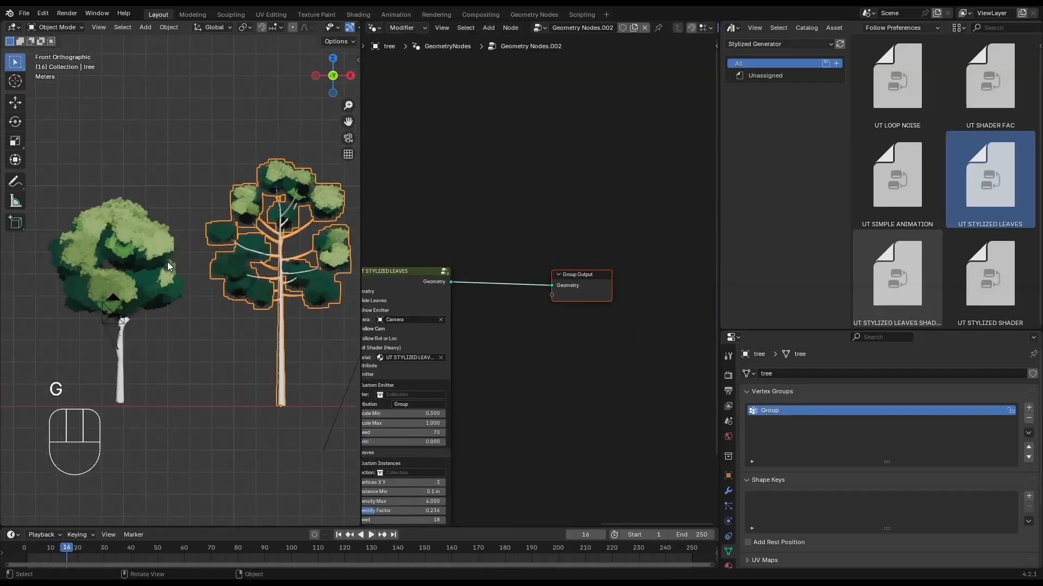
- Set the middle tree's emitter Scale Min to 1 and Scale Max to 2
{"action": "middle_click_drag", "start_coordinate": [277, 266], "coordinate": [165, 285], "text": "shift"}
{"action": "scroll", "coordinate": [166, 285], "scroll_direction": "up", "scroll_amount": 3}
{"action": "key", "text": "alt+a"}
{"action": "left_click", "coordinate": [271, 173]}
{"action": "middle_click_drag", "start_coordinate": [400, 318], "coordinate": [506, 171]}
{"action": "middle_click_drag", "start_coordinate": [216, 268], "coordinate": [266, 237], "text": "shift"}
{"action": "scroll", "coordinate": [524, 314], "scroll_direction": "up", "scroll_amount": 5}
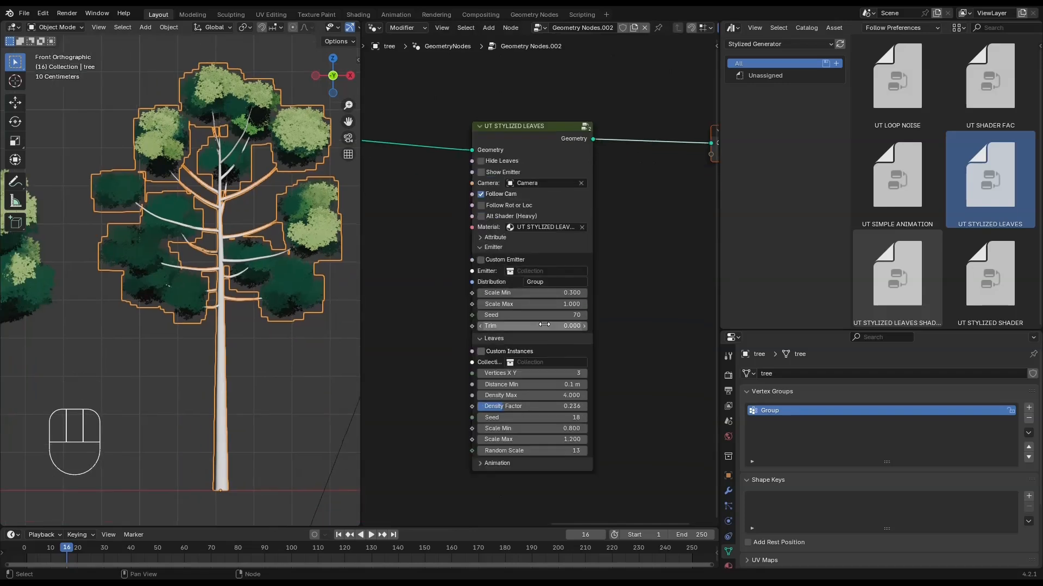
{"action": "left_click", "coordinate": [559, 295]}
{"action": "type", "text": "1"}
{"action": "key", "text": "Return"}
{"action": "left_click", "coordinate": [575, 306]}
{"action": "type", "text": "2"}
{"action": "key", "text": "Return"}
{"action": "scroll", "coordinate": [247, 269], "scroll_direction": "down", "scroll_amount": 3}
{"action": "scroll", "coordinate": [246, 269], "scroll_direction": "up", "scroll_amount": 2}
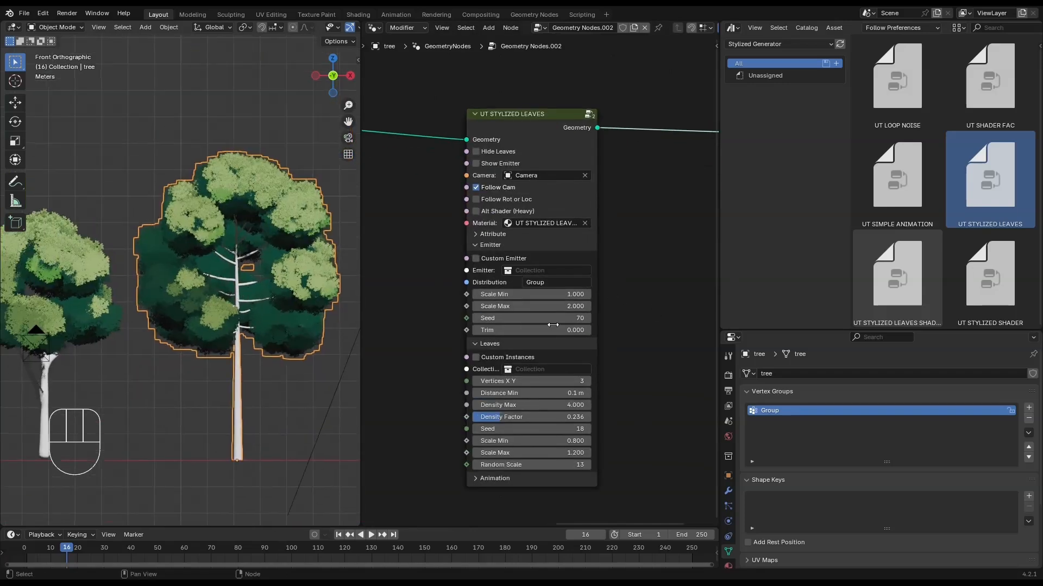
- Set the middle tree's leaf Density Max to 3 and Density Factor to about 0.432
{"action": "middle_click_drag", "start_coordinate": [519, 349], "coordinate": [517, 287]}
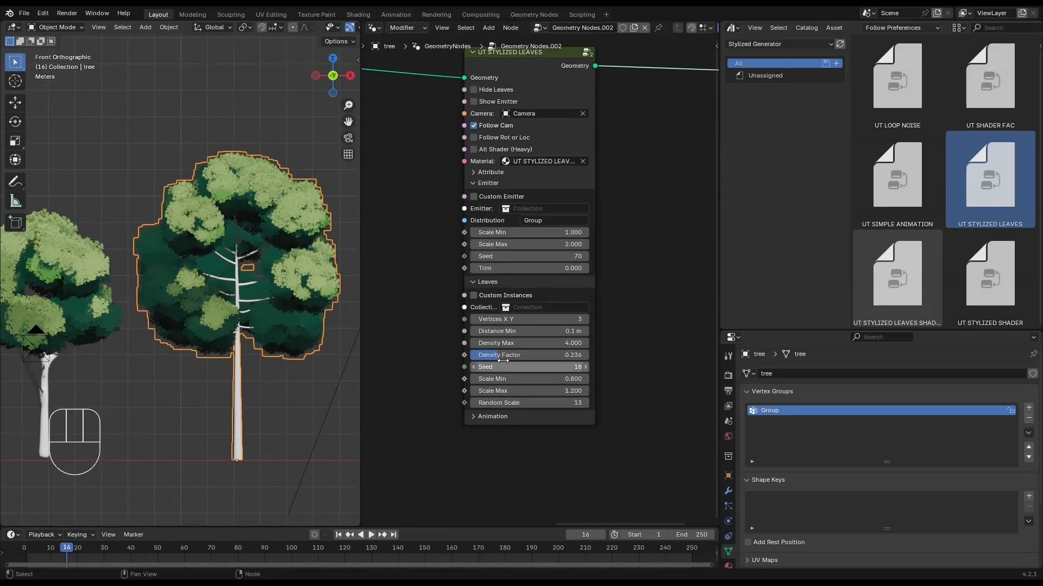
{"action": "type", "text": "3"}
{"action": "key", "text": "Return"}
{"action": "left_click_drag", "start_coordinate": [559, 355], "coordinate": [590, 355]}
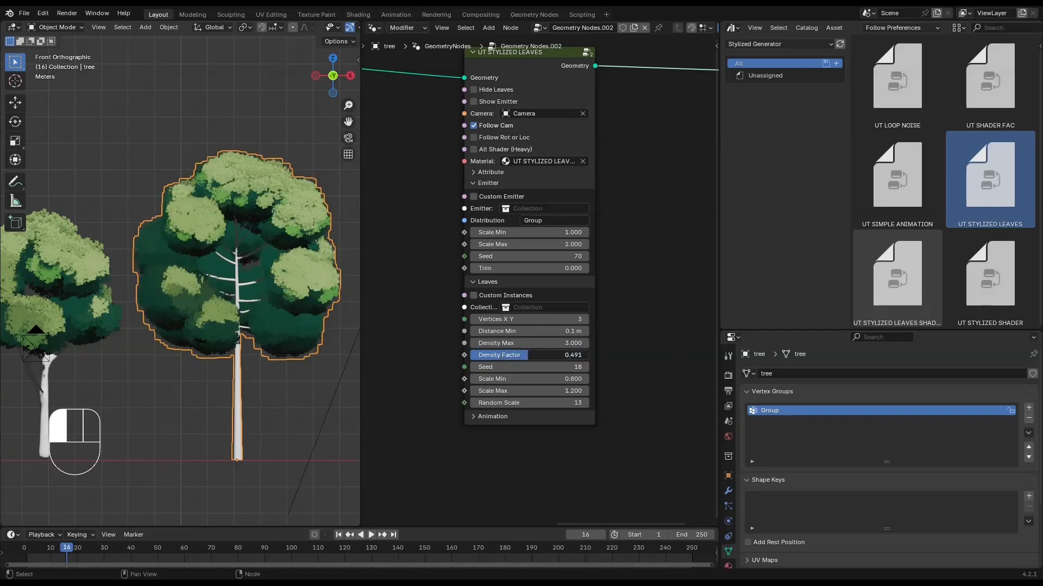
{"action": "scroll", "coordinate": [275, 312], "scroll_direction": "up", "scroll_amount": 2}
{"action": "middle_click_drag", "start_coordinate": [275, 311], "coordinate": [205, 334], "text": "shift"}
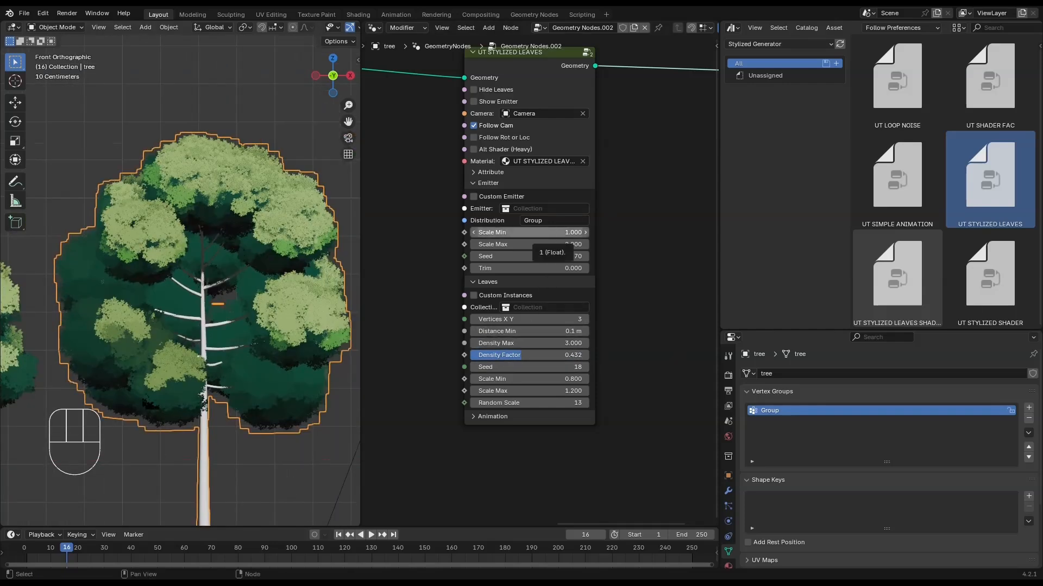
- Raise the middle tree's emitter Scale Min to 1.5 and reduce its leaf Density Factor to 0.150
{"action": "type", "text": "1.5"}
{"action": "key", "text": "Return"}
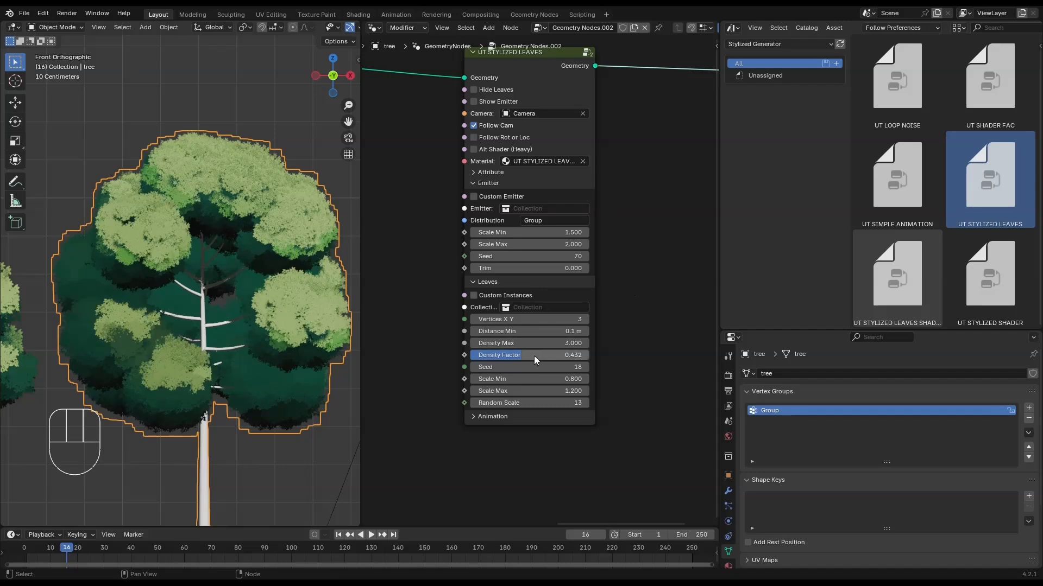
{"action": "left_click_drag", "start_coordinate": [536, 355], "coordinate": [501, 355]}
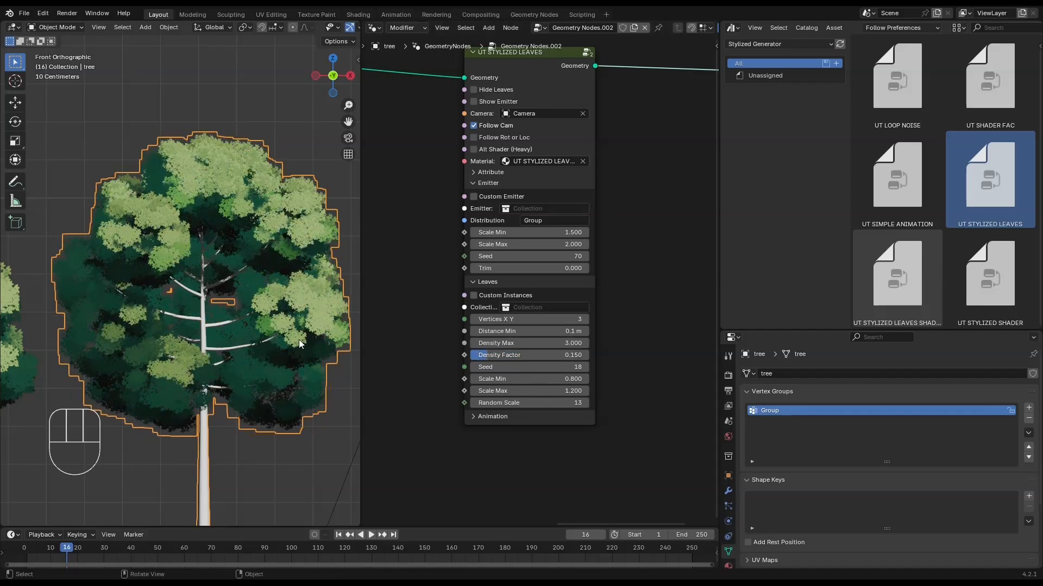
- Select the bare tree at the origin and examine its branches and the output end of its node setup
{"action": "scroll", "coordinate": [300, 340], "scroll_direction": "down", "scroll_amount": 5}
{"action": "middle_click_drag", "start_coordinate": [301, 340], "coordinate": [202, 335]}
{"action": "key", "text": "KP_1"}
{"action": "left_click", "coordinate": [270, 313]}
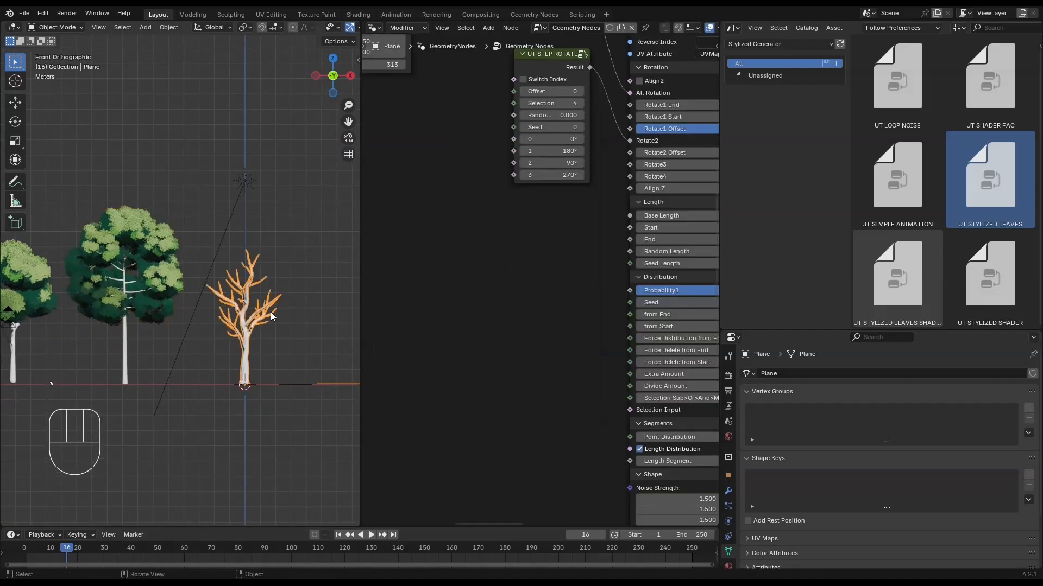
{"action": "scroll", "coordinate": [270, 313], "scroll_direction": "up", "scroll_amount": 5}
{"action": "middle_click_drag", "start_coordinate": [300, 379], "coordinate": [154, 318], "text": "shift"}
{"action": "scroll", "coordinate": [157, 315], "scroll_direction": "up", "scroll_amount": 3}
{"action": "scroll", "coordinate": [506, 273], "scroll_direction": "down", "scroll_amount": 8}
{"action": "scroll", "coordinate": [510, 273], "scroll_direction": "down", "scroll_amount": 3}
{"action": "middle_click_drag", "start_coordinate": [657, 249], "coordinate": [499, 349]}
{"action": "scroll", "coordinate": [621, 281], "scroll_direction": "up", "scroll_amount": 7}
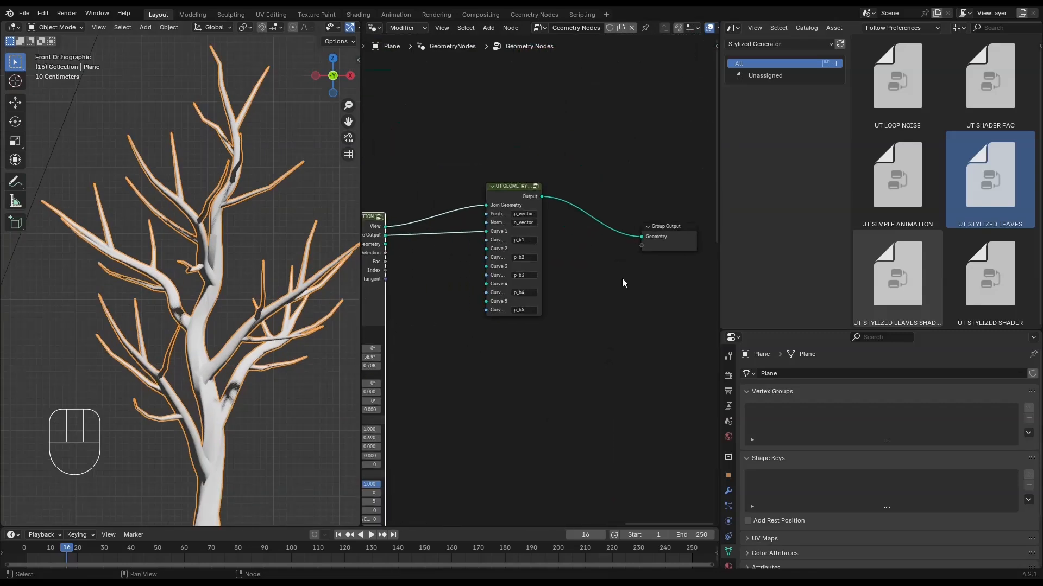
{"action": "left_click_drag", "start_coordinate": [664, 240], "coordinate": [663, 220]}
{"action": "scroll", "coordinate": [615, 262], "scroll_direction": "down", "scroll_amount": 1}
{"action": "middle_click_drag", "start_coordinate": [615, 262], "coordinate": [555, 318]}
- Add a second Geometry Nodes modifier with a new node group to the bare tree at the origin
{"action": "left_click_drag", "start_coordinate": [761, 329], "coordinate": [758, 217]}
{"action": "left_click", "coordinate": [728, 377]}
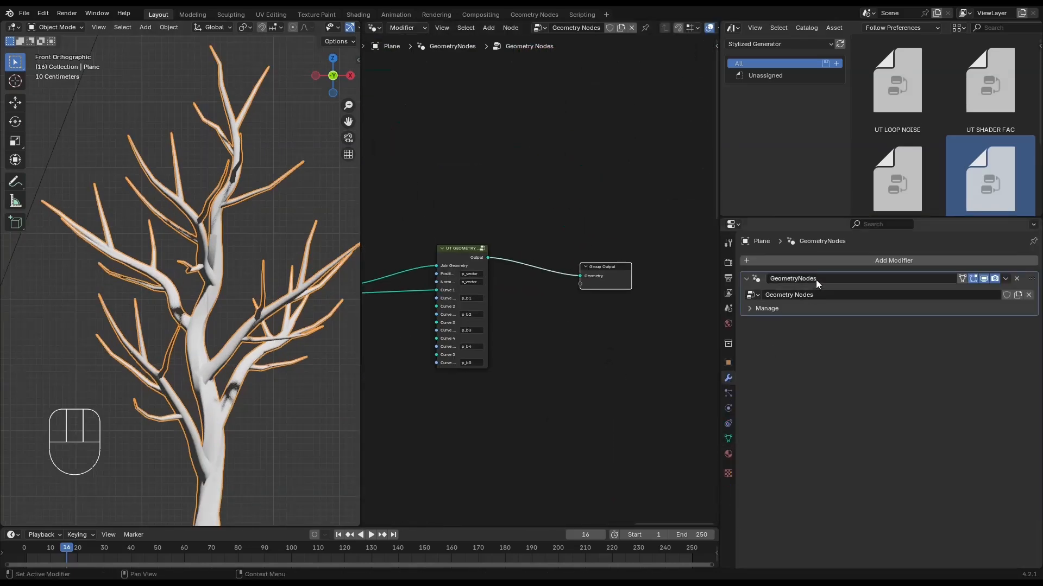
{"action": "left_click", "coordinate": [814, 261]}
{"action": "left_click", "coordinate": [794, 233]}
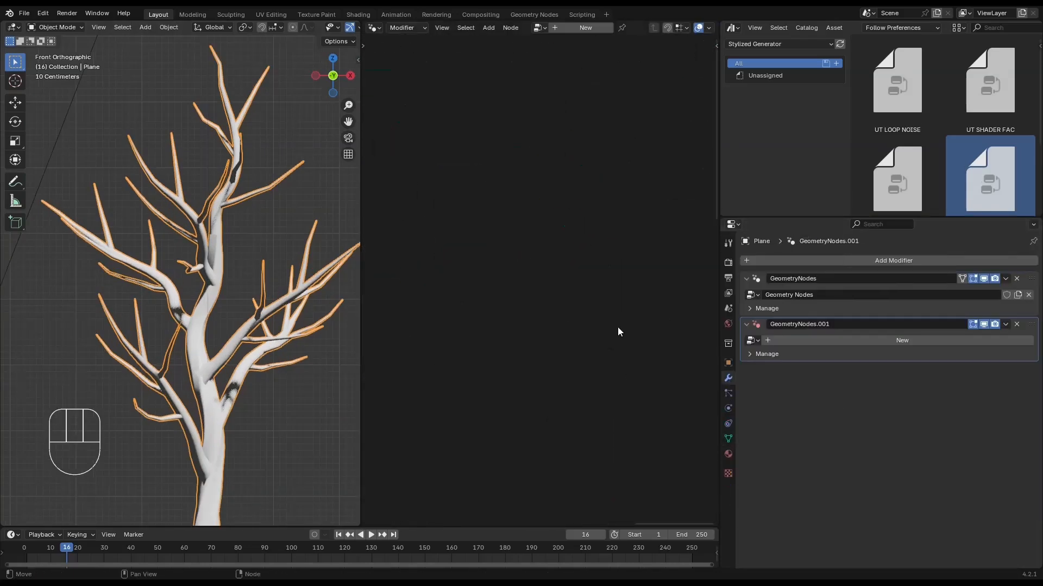
{"action": "left_click", "coordinate": [797, 340]}
{"action": "key", "text": "a"}
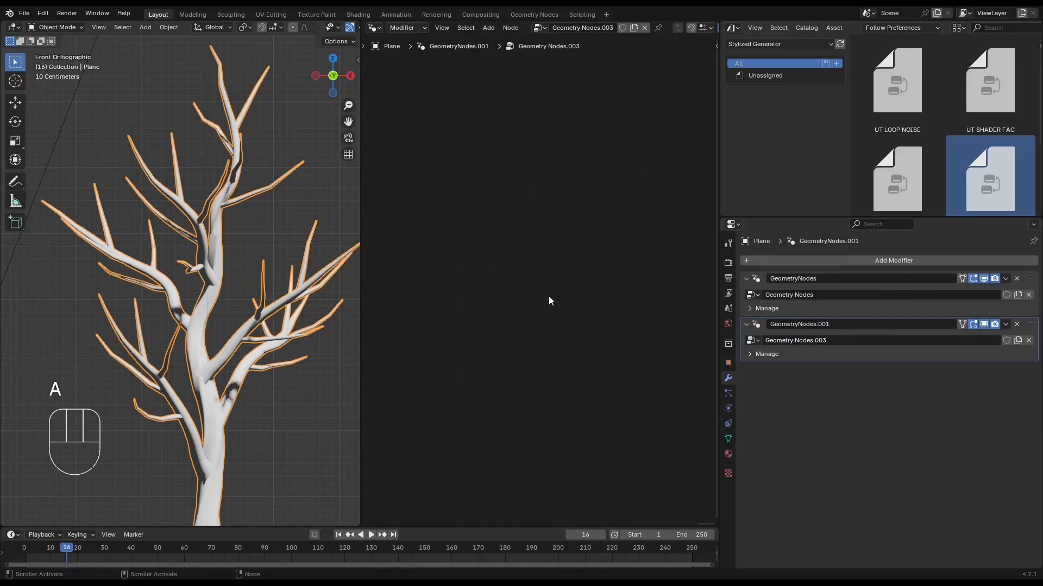
{"action": "scroll", "coordinate": [579, 363], "scroll_direction": "up", "scroll_amount": 3}
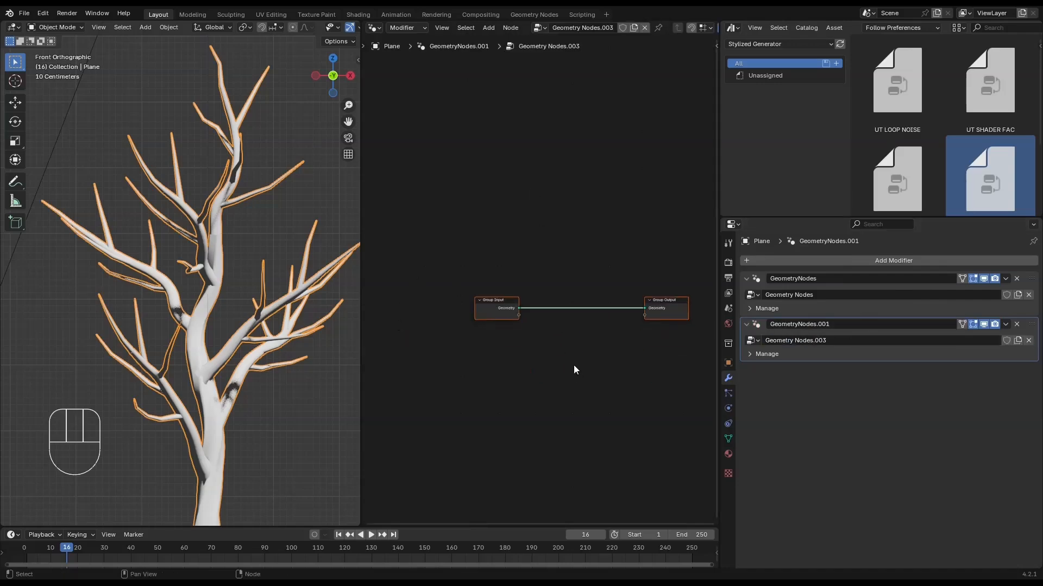
- Insert the UT STYLIZED LEAVES asset between the Group Input and Group Output, spacing the nodes apart and widening the leaves node
{"action": "left_click_drag", "start_coordinate": [494, 315], "coordinate": [428, 309]}
{"action": "scroll", "coordinate": [952, 155], "scroll_direction": "down", "scroll_amount": 2}
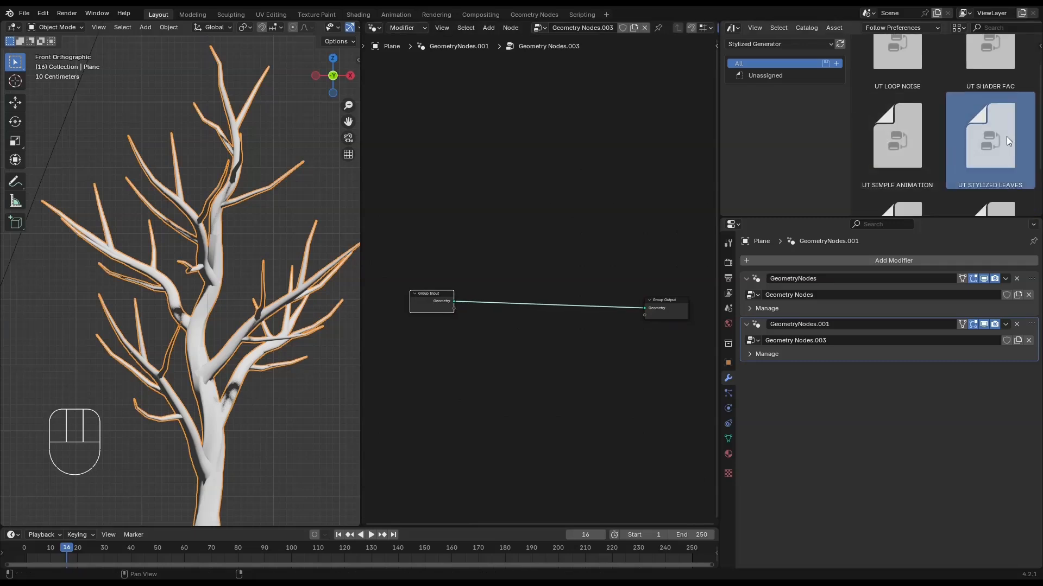
{"action": "left_click_drag", "start_coordinate": [1007, 136], "coordinate": [567, 280]}
{"action": "scroll", "coordinate": [514, 359], "scroll_direction": "up", "scroll_amount": 2}
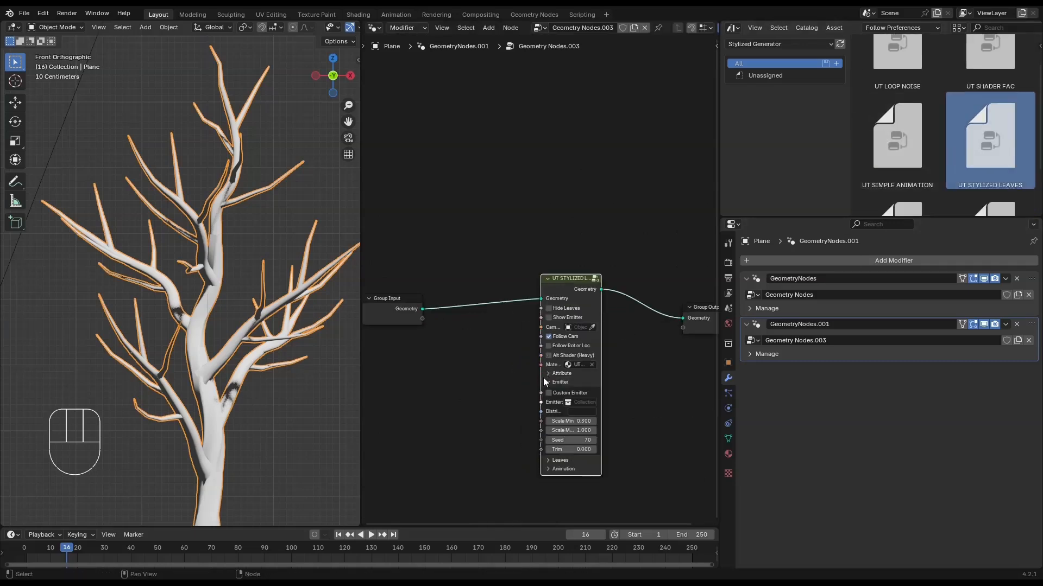
{"action": "middle_click_drag", "start_coordinate": [451, 348], "coordinate": [512, 261]}
{"action": "left_click_drag", "start_coordinate": [468, 230], "coordinate": [412, 203]}
{"action": "middle_click_drag", "start_coordinate": [580, 330], "coordinate": [434, 321]}
{"action": "scroll", "coordinate": [565, 340], "scroll_direction": "up", "scroll_amount": 1}
{"action": "scroll", "coordinate": [434, 321], "scroll_direction": "up", "scroll_amount": 1}
{"action": "left_click_drag", "start_coordinate": [525, 296], "coordinate": [572, 297]}
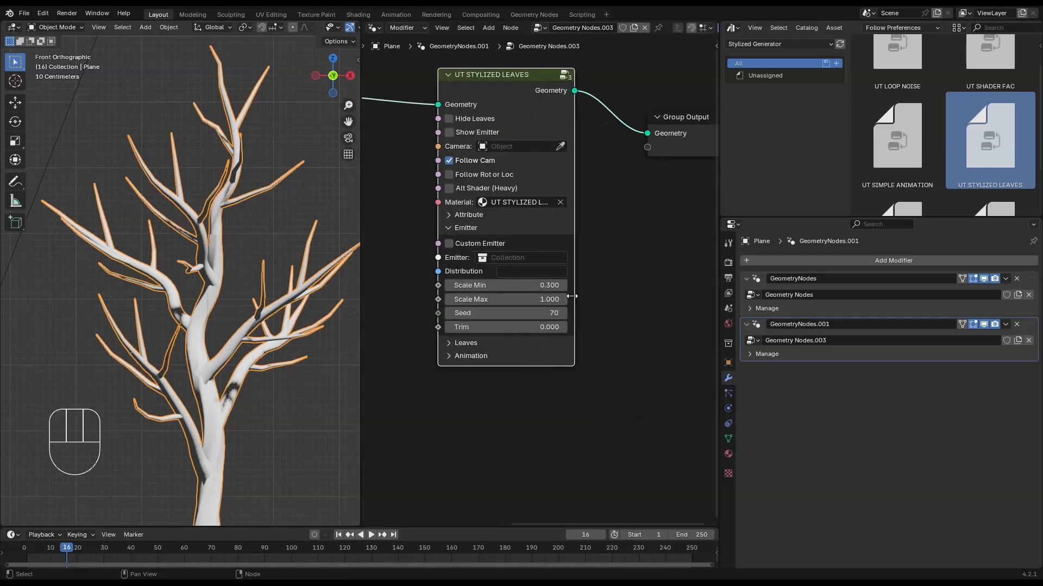
- Reuse the first curve's attribute name p_b1 from the tree's first node group as the leaves node's emitter Distribution
{"action": "left_click", "coordinate": [754, 279]}
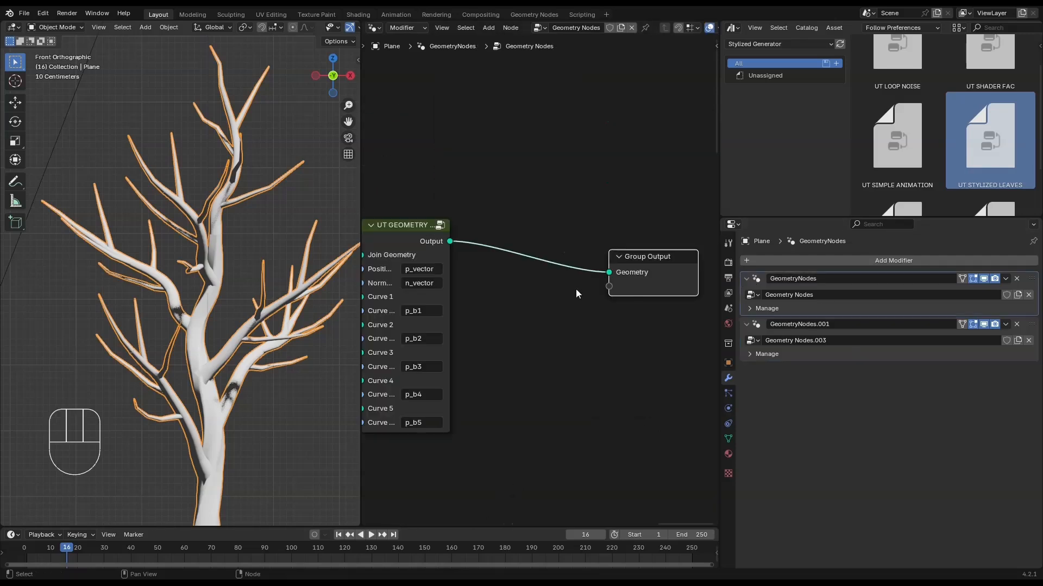
{"action": "scroll", "coordinate": [576, 289], "scroll_direction": "up", "scroll_amount": 2}
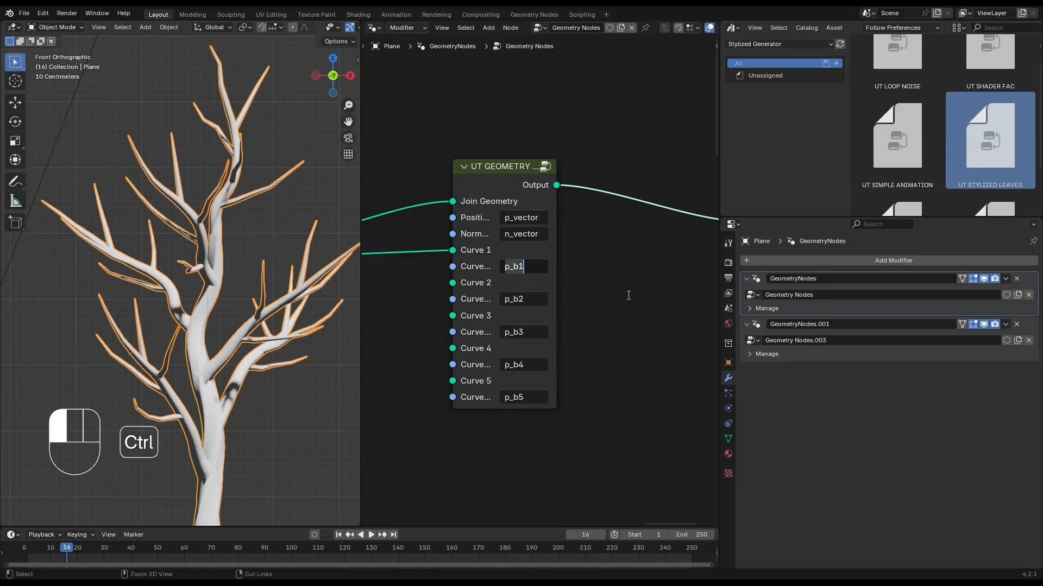
{"action": "left_click", "coordinate": [755, 325]}
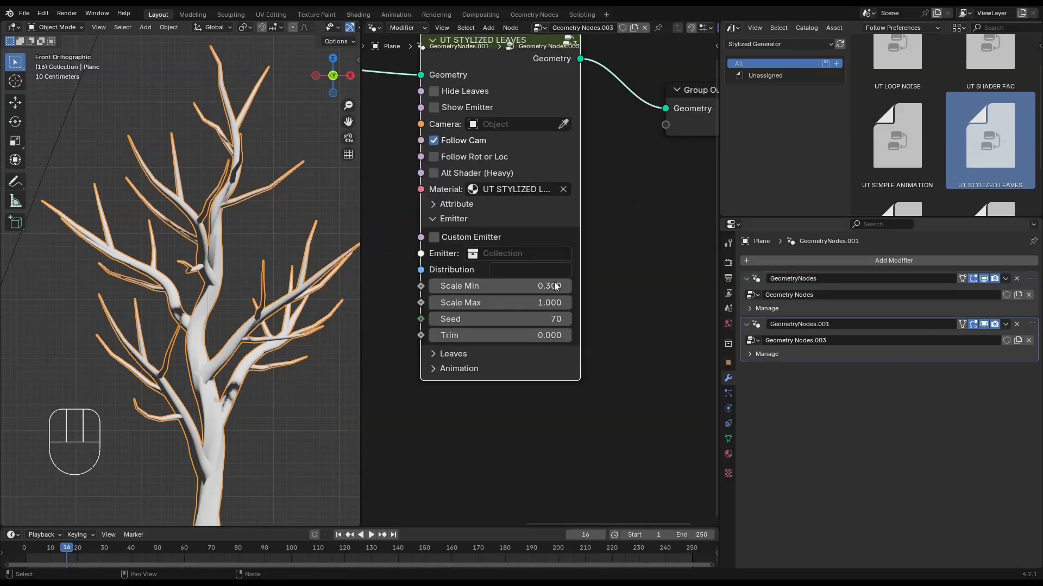
{"action": "middle_click_drag", "start_coordinate": [518, 233], "coordinate": [549, 291]}
{"action": "key", "text": "Return"}
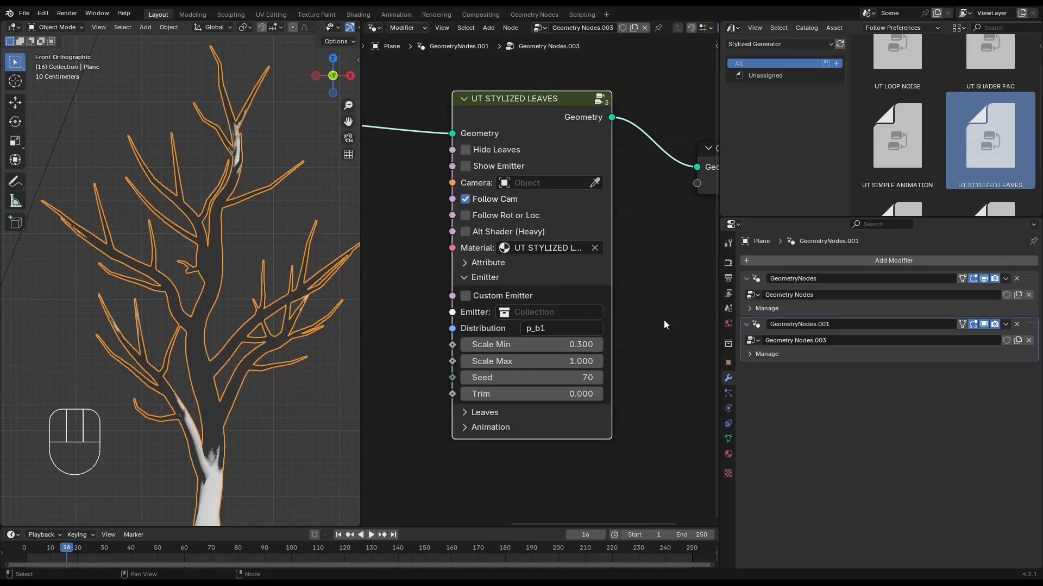
- Assign Camera as the leaves node's camera and adjust the Density Factor in its Leaves settings
{"action": "scroll", "coordinate": [171, 268], "scroll_direction": "down", "scroll_amount": 4}
{"action": "left_click", "coordinate": [543, 183]}
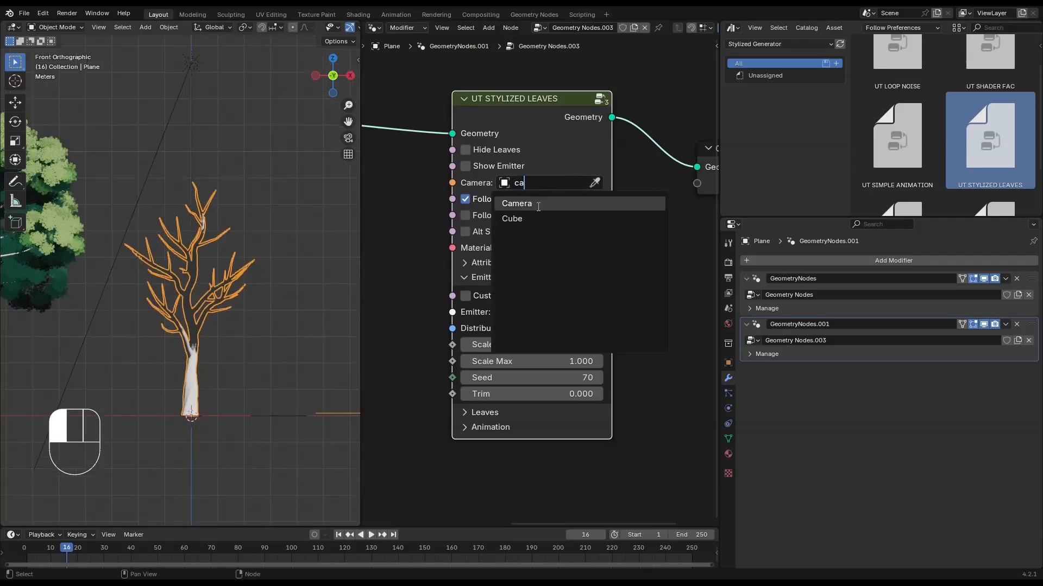
{"action": "left_click", "coordinate": [521, 203]}
{"action": "scroll", "coordinate": [276, 296], "scroll_direction": "up", "scroll_amount": 4}
{"action": "middle_click_drag", "start_coordinate": [491, 413], "coordinate": [482, 332]}
{"action": "left_click", "coordinate": [483, 333]}
{"action": "scroll", "coordinate": [522, 336], "scroll_direction": "down", "scroll_amount": 1}
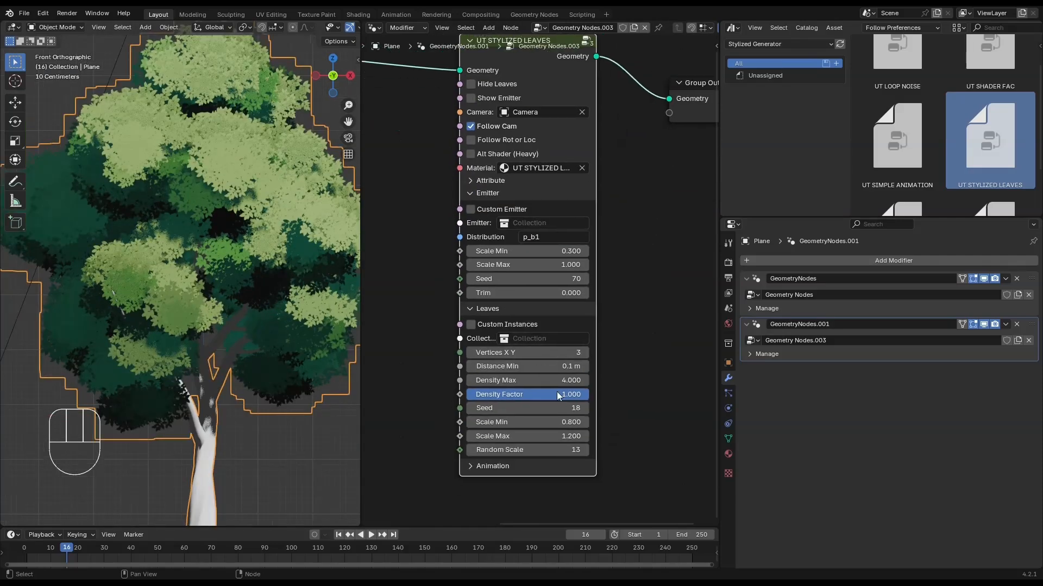
{"action": "mouse_move", "coordinate": [522, 394]}
{"action": "left_mouse_down"}
{"action": "mouse_move", "coordinate": [511, 394]}
{"action": "mouse_move", "coordinate": [530, 395]}
{"action": "left_mouse_up"}
- Select the leftmost tree, enlarge the timeline area and turn it into a Shader Editor showing the Trunk material
{"action": "scroll", "coordinate": [212, 302], "scroll_direction": "down", "scroll_amount": 2}
{"action": "middle_click_drag", "start_coordinate": [212, 302], "coordinate": [107, 213], "text": "shift"}
{"action": "left_click", "coordinate": [163, 217]}
{"action": "scroll", "coordinate": [296, 367], "scroll_direction": "down", "scroll_amount": 2}
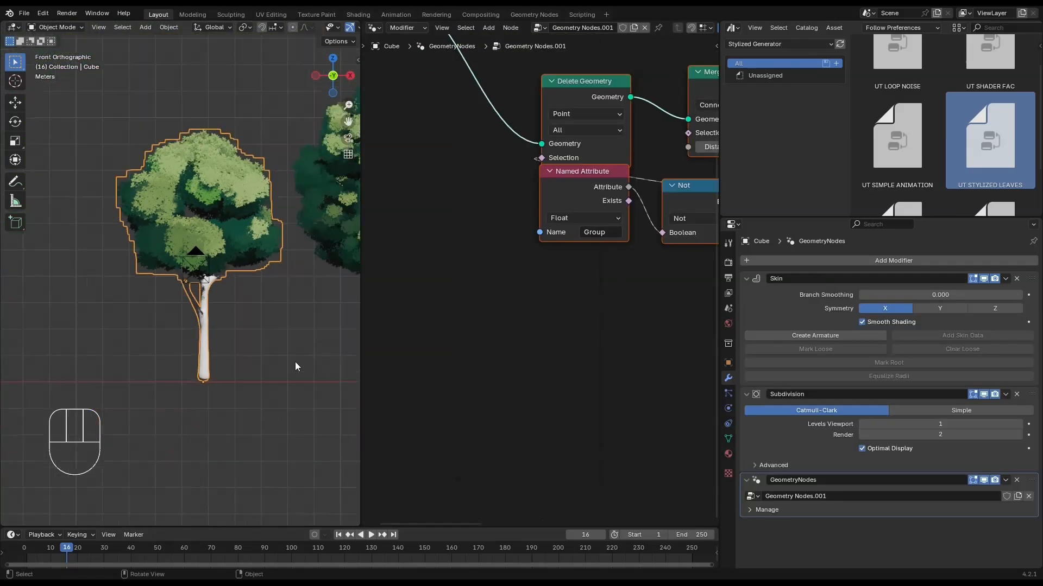
{"action": "left_click_drag", "start_coordinate": [280, 528], "coordinate": [266, 387]}
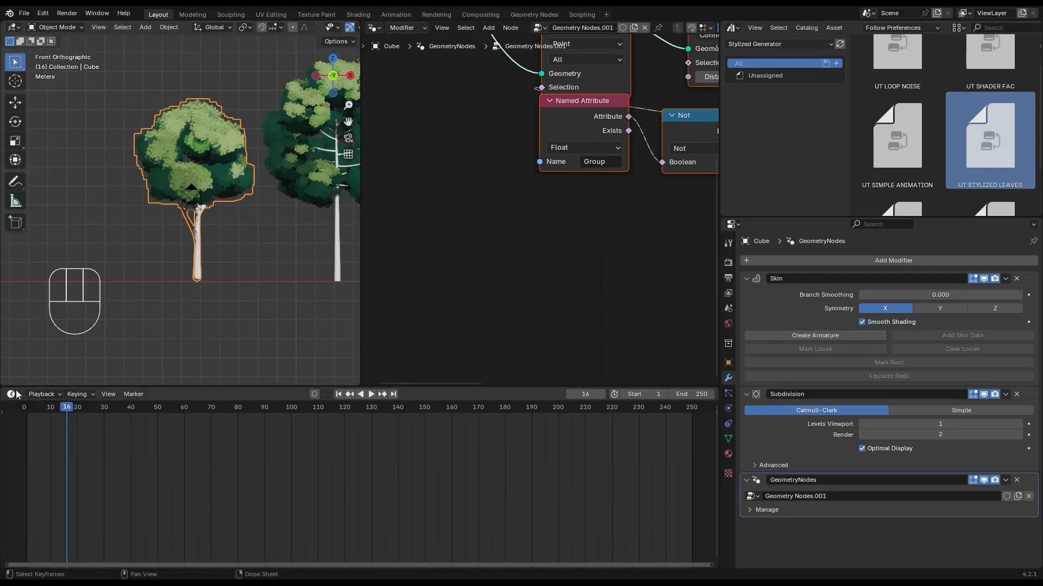
{"action": "left_click", "coordinate": [13, 396]}
{"action": "left_click", "coordinate": [30, 509]}
{"action": "scroll", "coordinate": [239, 266], "scroll_direction": "up", "scroll_amount": 1}
{"action": "middle_click_drag", "start_coordinate": [239, 267], "coordinate": [201, 213], "text": "shift"}
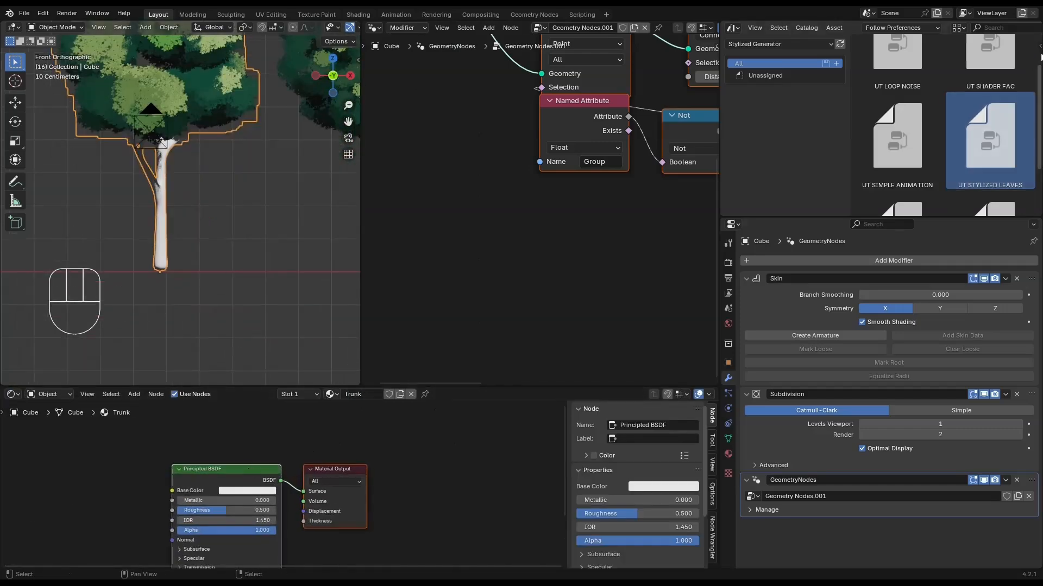
- Enlarge the asset browser and add the UT STYLIZED SHADER asset to the Trunk material's node tree
{"action": "left_click_drag", "start_coordinate": [958, 217], "coordinate": [958, 352]}
{"action": "left_click", "coordinate": [986, 294]}
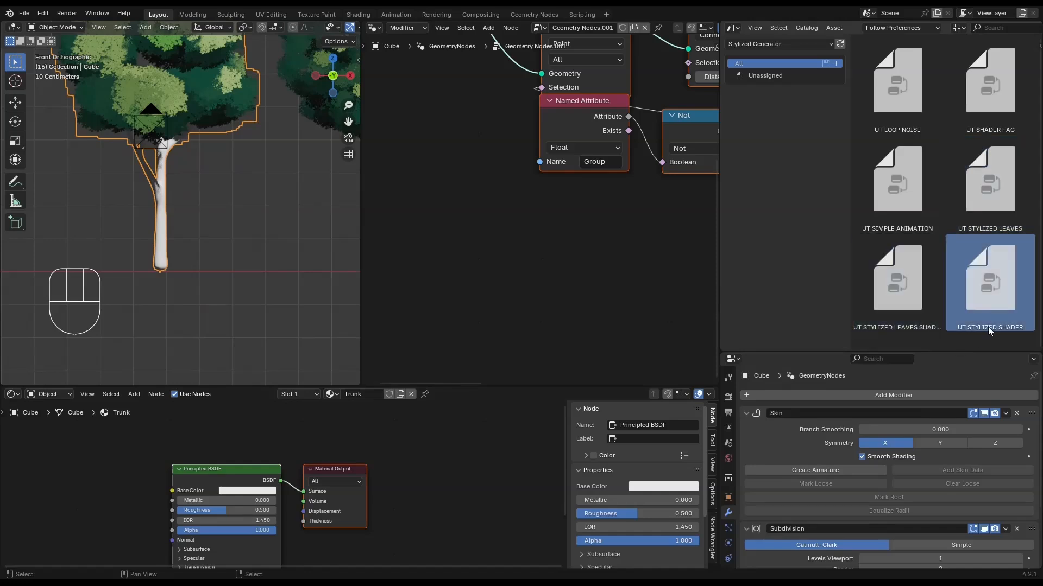
{"action": "left_click", "coordinate": [870, 269]}
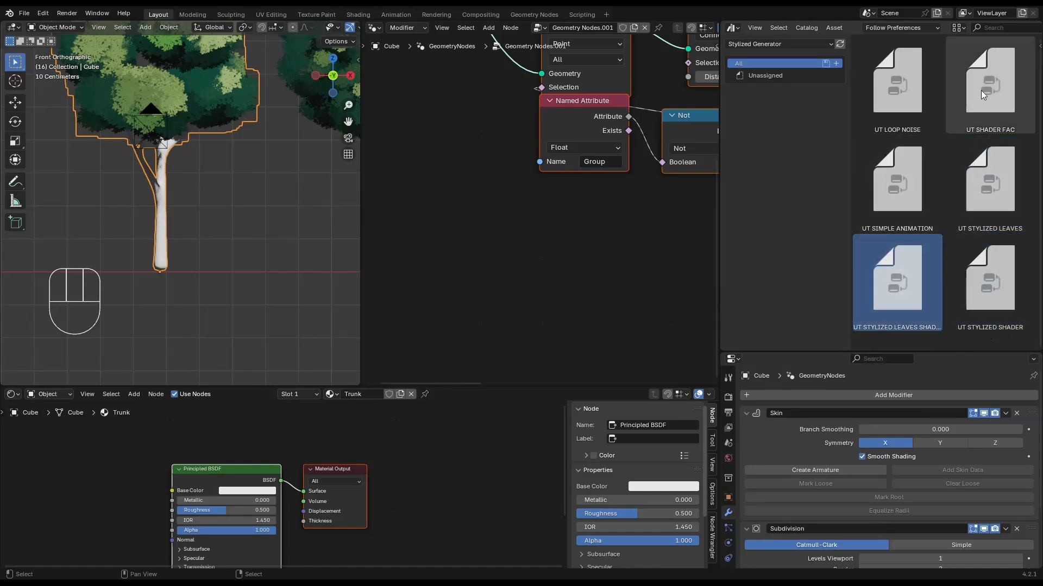
{"action": "left_click", "coordinate": [1005, 286]}
{"action": "left_click_drag", "start_coordinate": [1004, 286], "coordinate": [106, 477]}
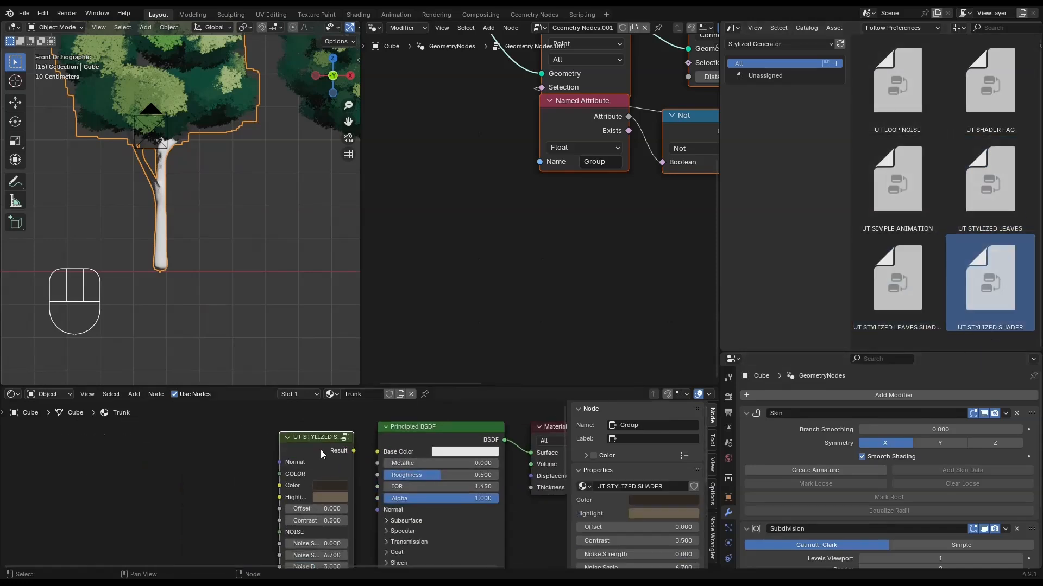
- Connect the stylized shader's Result to the Material Output Surface and move the Principled BSDF aside
{"action": "left_click", "coordinate": [213, 461]}
{"action": "left_click_drag", "start_coordinate": [218, 463], "coordinate": [530, 452]}
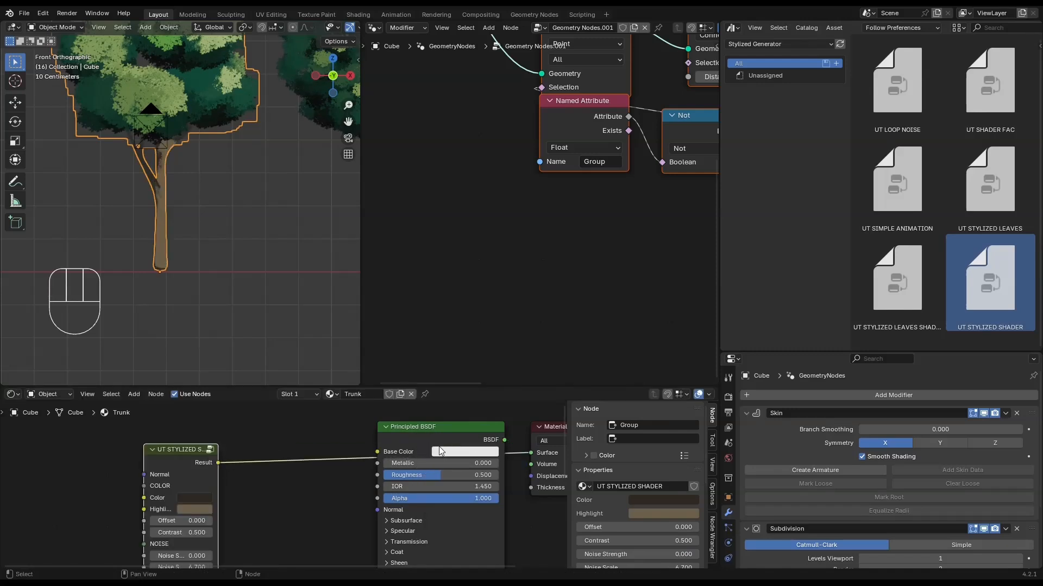
{"action": "left_click_drag", "start_coordinate": [439, 446], "coordinate": [459, 557]}
{"action": "left_click_drag", "start_coordinate": [182, 474], "coordinate": [286, 452]}
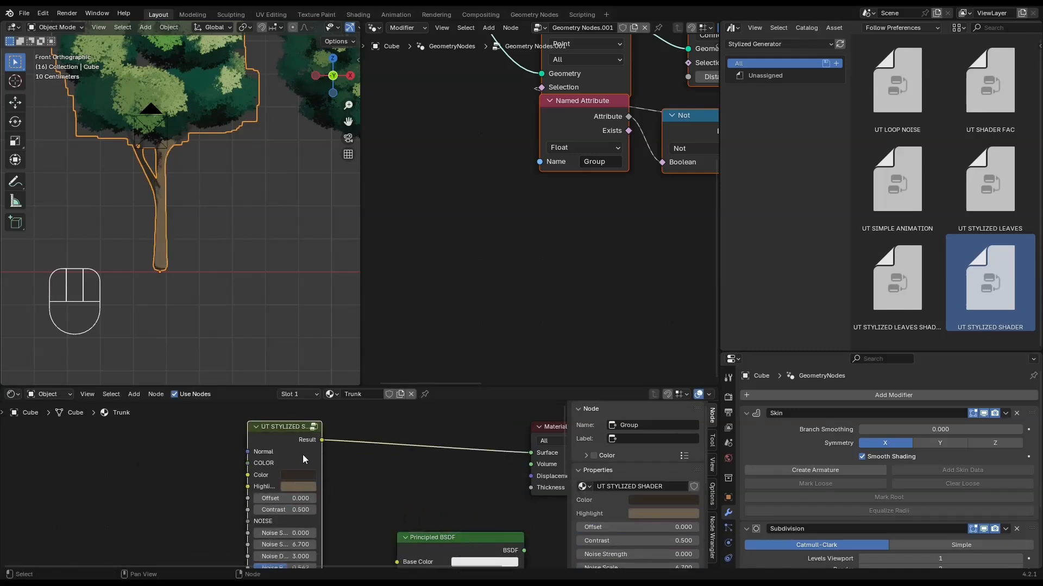
- Switch the shader nodes to World, set the Background color to black and move that node away from the output
{"action": "left_click", "coordinate": [49, 394]}
{"action": "left_click", "coordinate": [49, 421]}
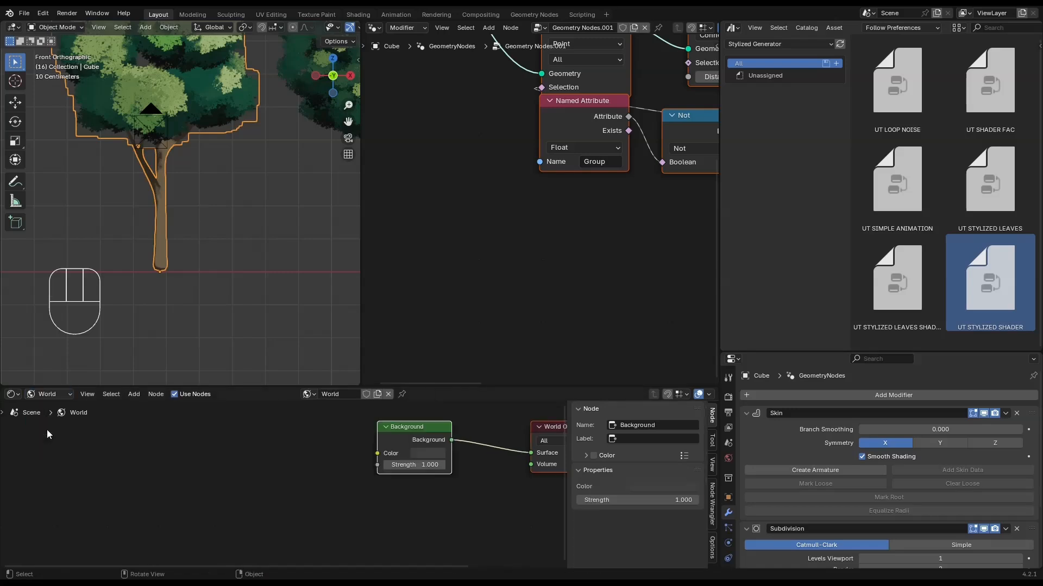
{"action": "left_click", "coordinate": [431, 453]}
{"action": "left_click_drag", "start_coordinate": [517, 358], "coordinate": [517, 379]}
{"action": "left_click_drag", "start_coordinate": [417, 428], "coordinate": [293, 432]}
- Duplicate the Background node, combine both with a Mix Shader and set the duplicate's color to white
{"action": "left_click", "coordinate": [412, 456]}
{"action": "key", "text": "shift+d"}
{"action": "left_click", "coordinate": [278, 529]}
{"action": "right_click_drag", "start_coordinate": [314, 461], "coordinate": [337, 511], "text": "ctrl+shift"}
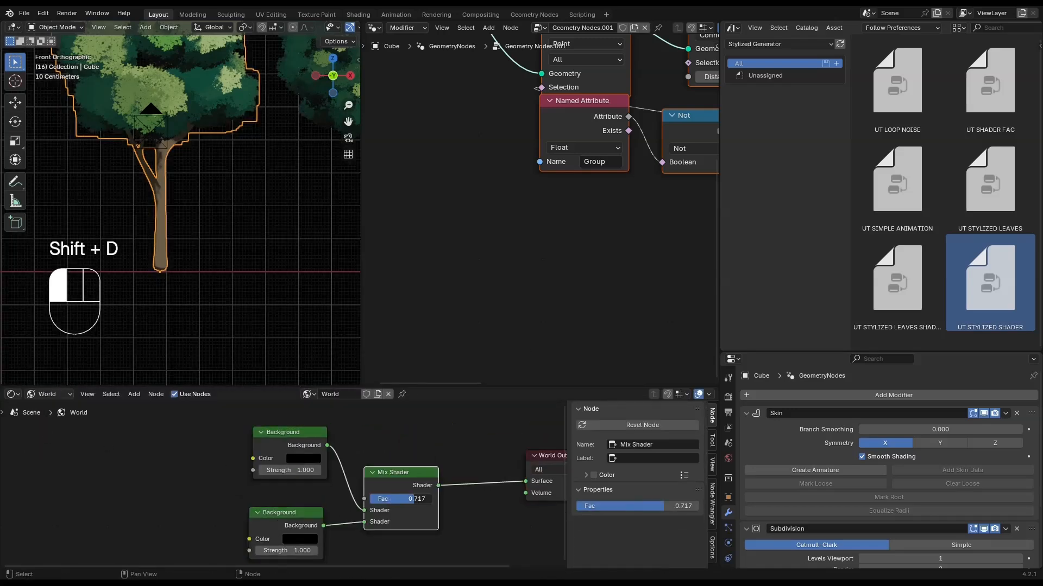
{"action": "left_click", "coordinate": [300, 539]}
{"action": "left_click_drag", "start_coordinate": [389, 478], "coordinate": [389, 375]}
- Add a Light Path node and connect Is Camera Ray to the world Mix Shader's Fac
{"action": "key", "text": "ctrl+a"}
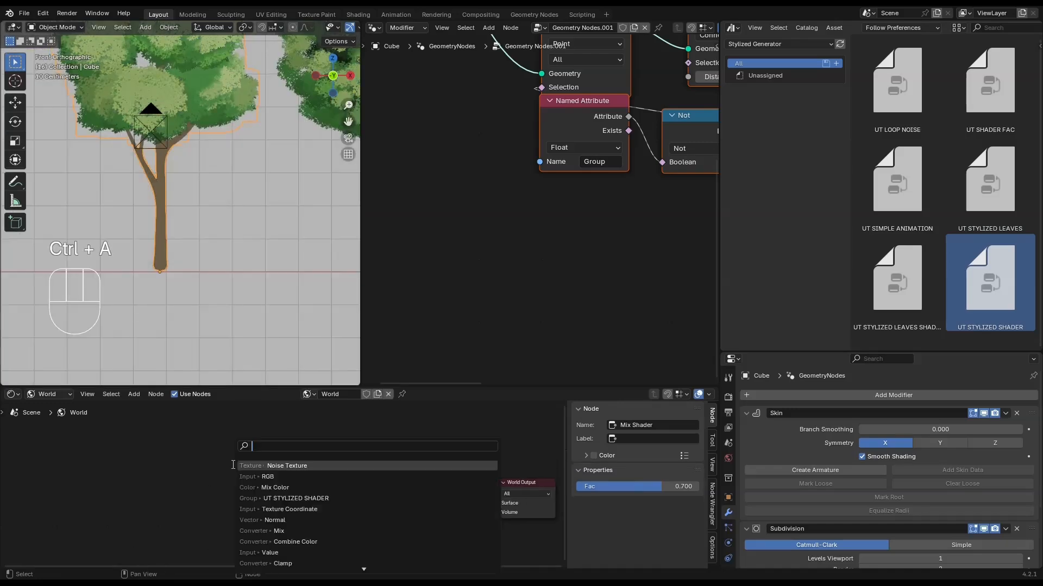
{"action": "type", "text": "ligh"}
{"action": "key", "text": "Return"}
{"action": "left_click", "coordinate": [249, 506]}
{"action": "left_click_drag", "start_coordinate": [251, 512], "coordinate": [369, 518]}
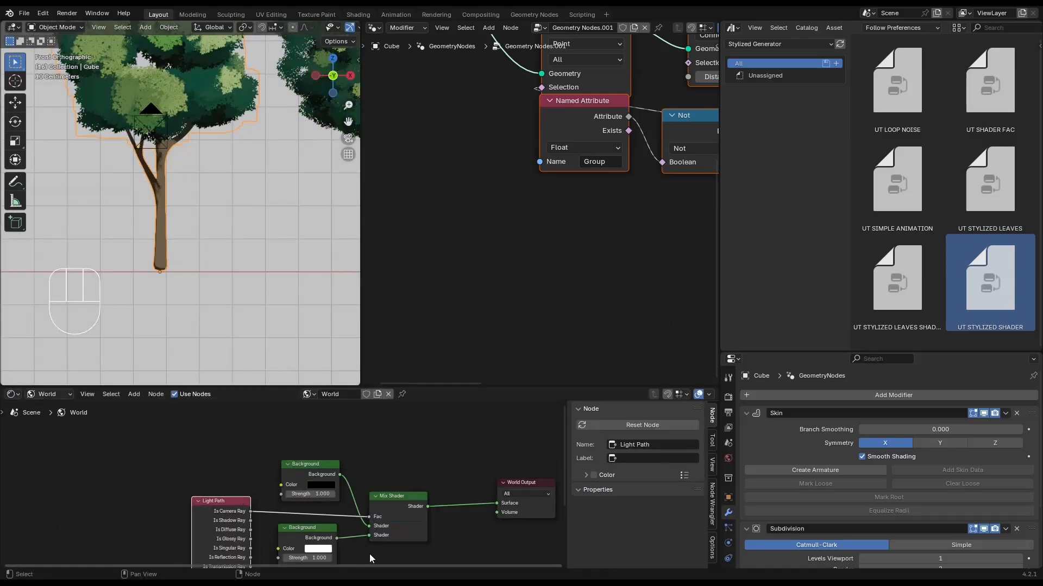
{"action": "middle_click_drag", "start_coordinate": [369, 554], "coordinate": [352, 509]}
- Set the render Color Management View Transform to Standard
{"action": "left_click", "coordinate": [728, 397]}
{"action": "scroll", "coordinate": [790, 478], "scroll_direction": "down", "scroll_amount": 10}
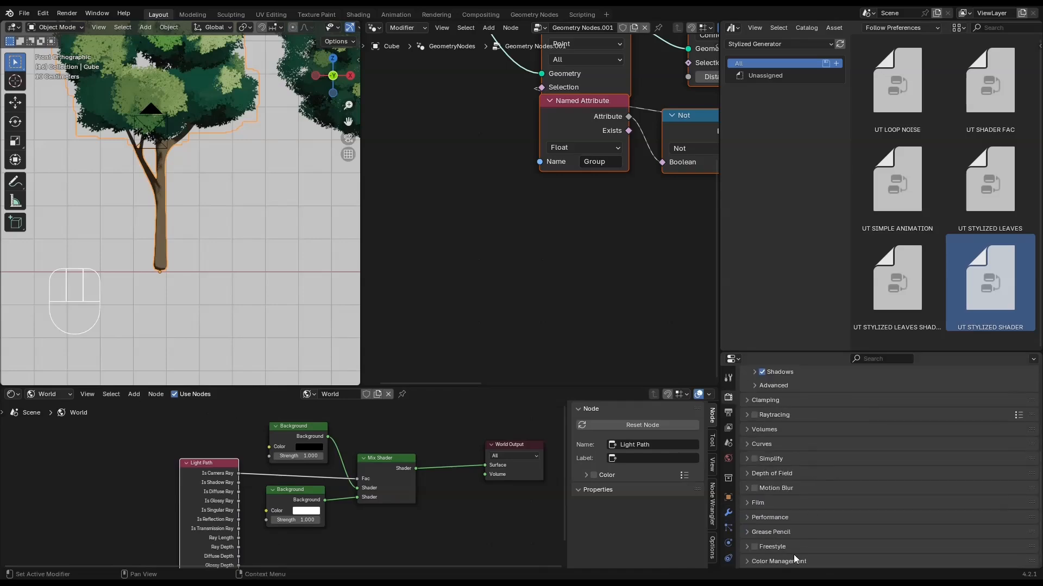
{"action": "left_click", "coordinate": [794, 556]}
{"action": "scroll", "coordinate": [814, 516], "scroll_direction": "down", "scroll_amount": 5}
{"action": "left_click", "coordinate": [923, 479]}
{"action": "left_click", "coordinate": [898, 482]}
{"action": "scroll", "coordinate": [201, 269], "scroll_direction": "down", "scroll_amount": 2}
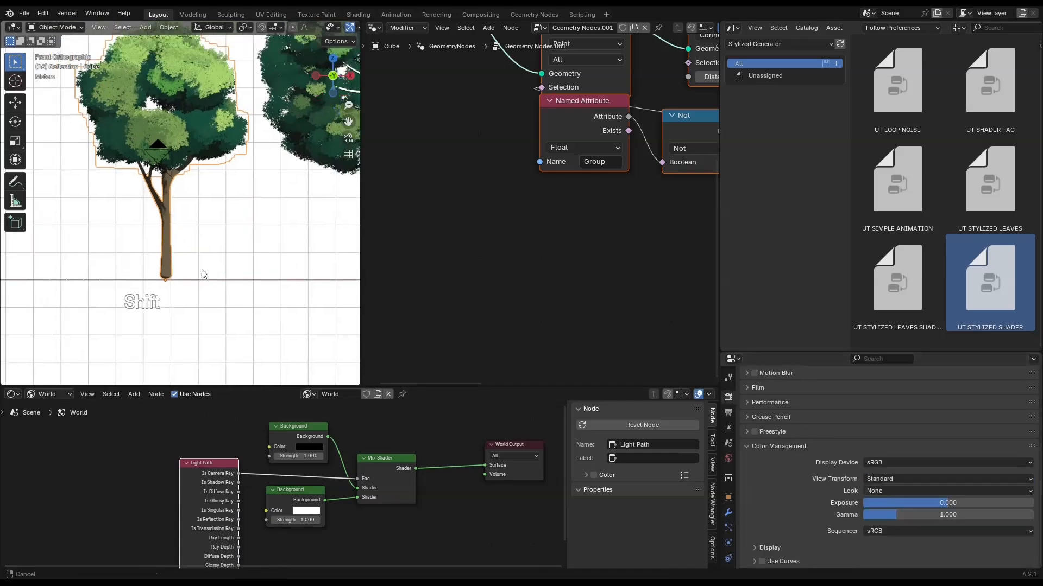
- Switch the shader nodes back to Object and set the Trunk stylized shader's Contrast to 1.000
{"action": "left_click", "coordinate": [56, 421]}
{"action": "scroll", "coordinate": [232, 305], "scroll_direction": "up", "scroll_amount": 3}
{"action": "scroll", "coordinate": [271, 473], "scroll_direction": "up", "scroll_amount": 3}
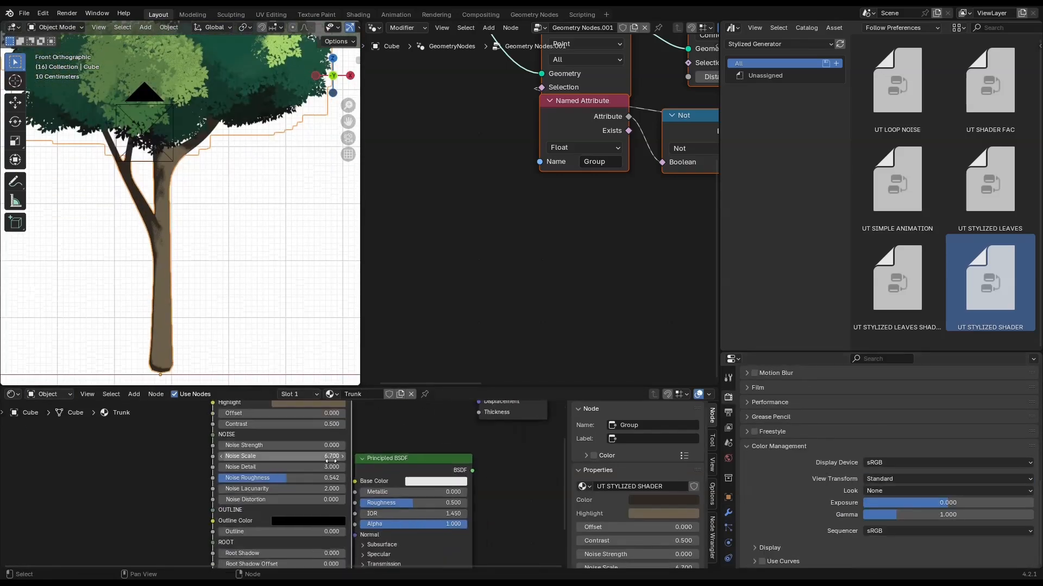
{"action": "scroll", "coordinate": [189, 303], "scroll_direction": "down", "scroll_amount": 3}
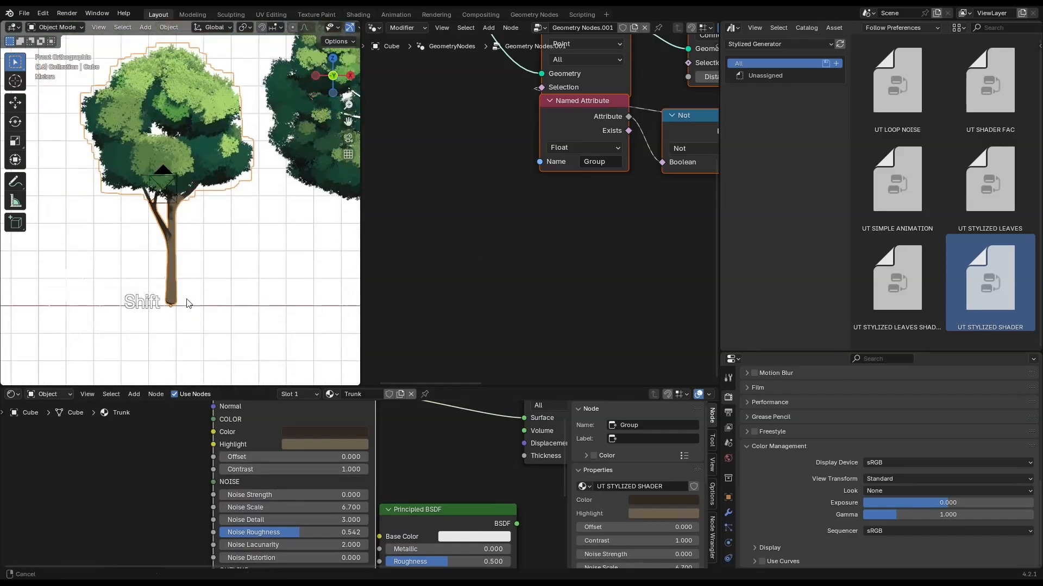
{"action": "middle_click_drag", "start_coordinate": [188, 302], "coordinate": [182, 354], "text": "shift"}
- Set the Trunk shader's Root Shadow to 0.120, check the trunk base from an angle and return to front view
{"action": "key", "text": "z"}
{"action": "scroll", "coordinate": [212, 211], "scroll_direction": "up", "scroll_amount": 5}
{"action": "middle_click_drag", "start_coordinate": [201, 287], "coordinate": [299, 250]}
{"action": "scroll", "coordinate": [171, 287], "scroll_direction": "down", "scroll_amount": 3}
{"action": "scroll", "coordinate": [299, 250], "scroll_direction": "up", "scroll_amount": 2}
{"action": "mouse_move", "coordinate": [280, 469]}
{"action": "left_mouse_down"}
{"action": "mouse_move", "coordinate": [242, 469]}
{"action": "mouse_move", "coordinate": [281, 469]}
{"action": "left_mouse_up"}
{"action": "scroll", "coordinate": [282, 470], "scroll_direction": "down", "scroll_amount": 4}
{"action": "middle_click_drag", "start_coordinate": [285, 492], "coordinate": [287, 549]}
{"action": "scroll", "coordinate": [285, 489], "scroll_direction": "up", "scroll_amount": 2}
{"action": "scroll", "coordinate": [283, 476], "scroll_direction": "up", "scroll_amount": 2}
{"action": "left_click_drag", "start_coordinate": [274, 461], "coordinate": [281, 460]}
{"action": "scroll", "coordinate": [206, 172], "scroll_direction": "down", "scroll_amount": 6}
{"action": "middle_click_drag", "start_coordinate": [207, 172], "coordinate": [135, 184]}
{"action": "scroll", "coordinate": [184, 109], "scroll_direction": "up", "scroll_amount": 6}
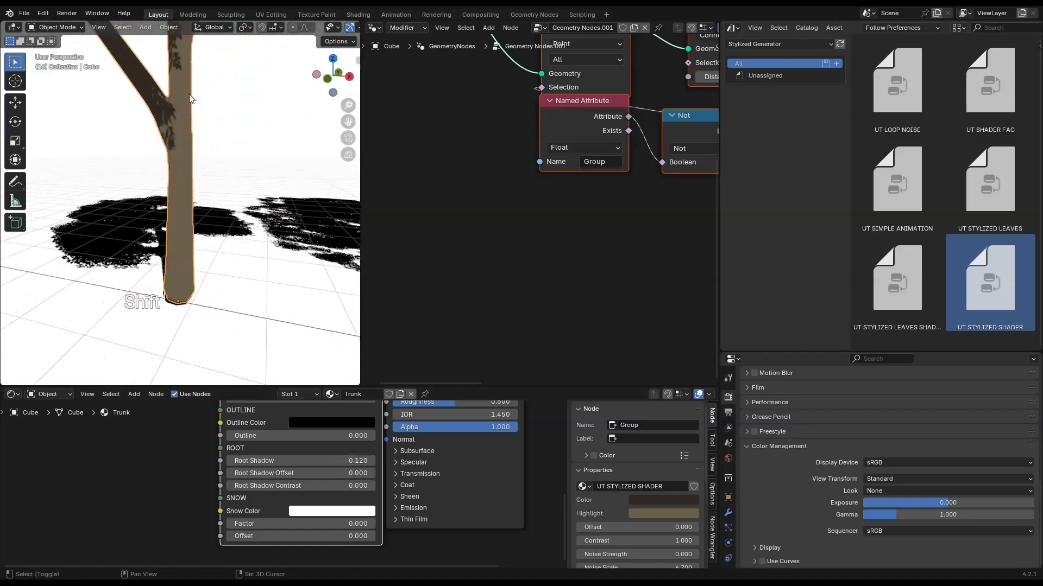
{"action": "middle_click_drag", "start_coordinate": [190, 99], "coordinate": [214, 190], "text": "shift"}
{"action": "scroll", "coordinate": [268, 282], "scroll_direction": "down", "scroll_amount": 5}
{"action": "key", "text": "grave"}
{"action": "left_click", "coordinate": [225, 218]}
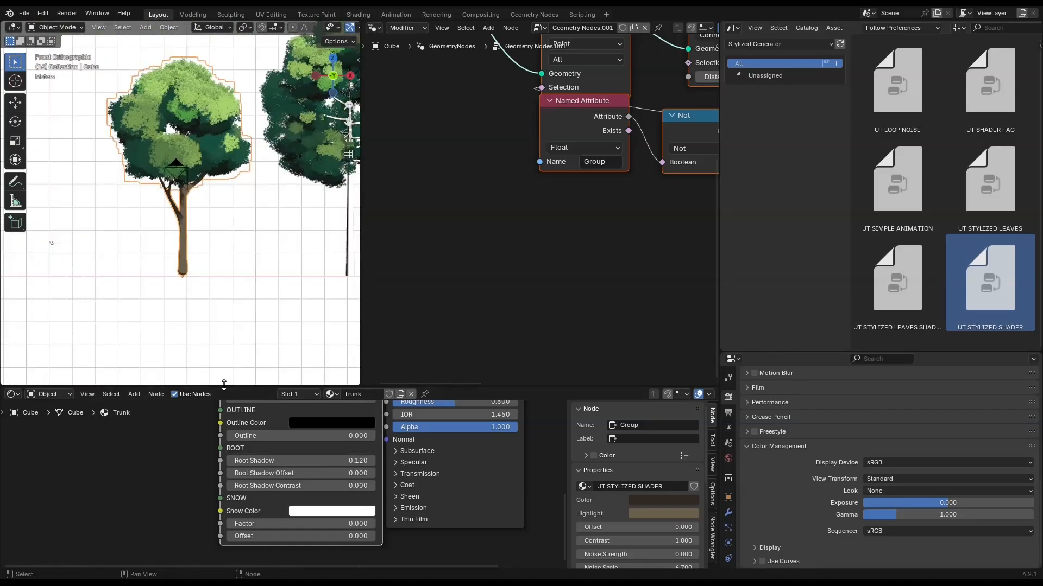
- Put the UT STYLIZED LEAVES SHADER material in the leftmost tree's second material slot and frame its nodes
{"action": "left_click", "coordinate": [299, 394]}
{"action": "left_click", "coordinate": [305, 427]}
{"action": "left_click", "coordinate": [334, 394]}
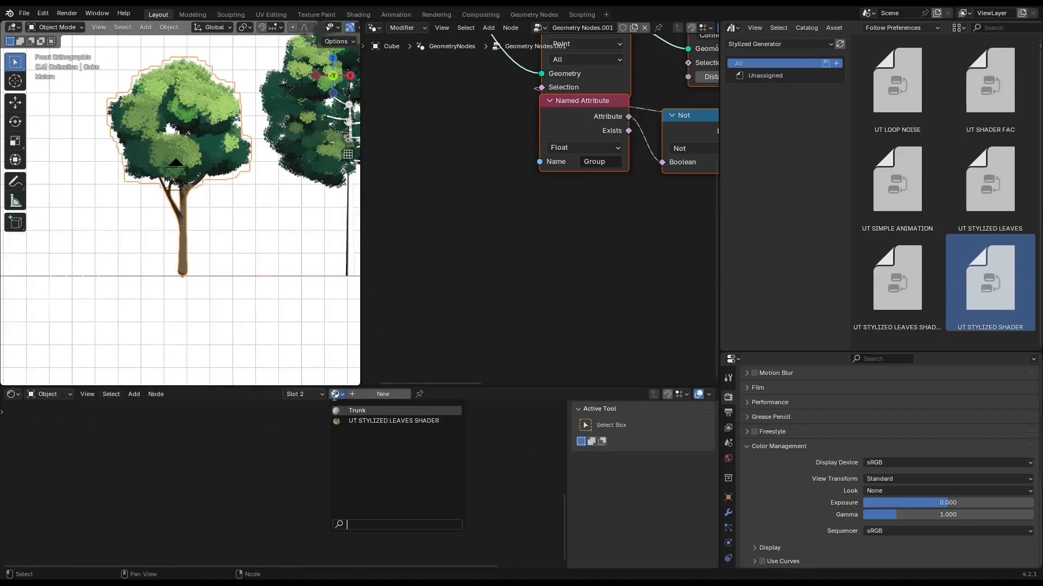
{"action": "left_click", "coordinate": [360, 422]}
{"action": "key", "text": "a"}
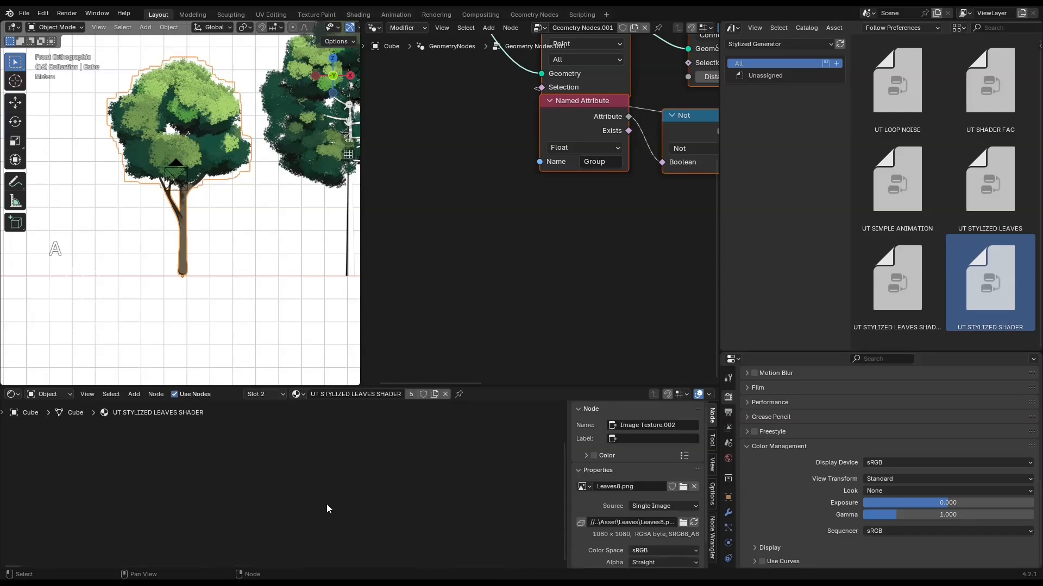
{"action": "key", "text": "q"}
{"action": "key", "text": "a"}
{"action": "key", "text": "q"}
{"action": "key", "text": "Escape"}
{"action": "key", "text": "Home"}
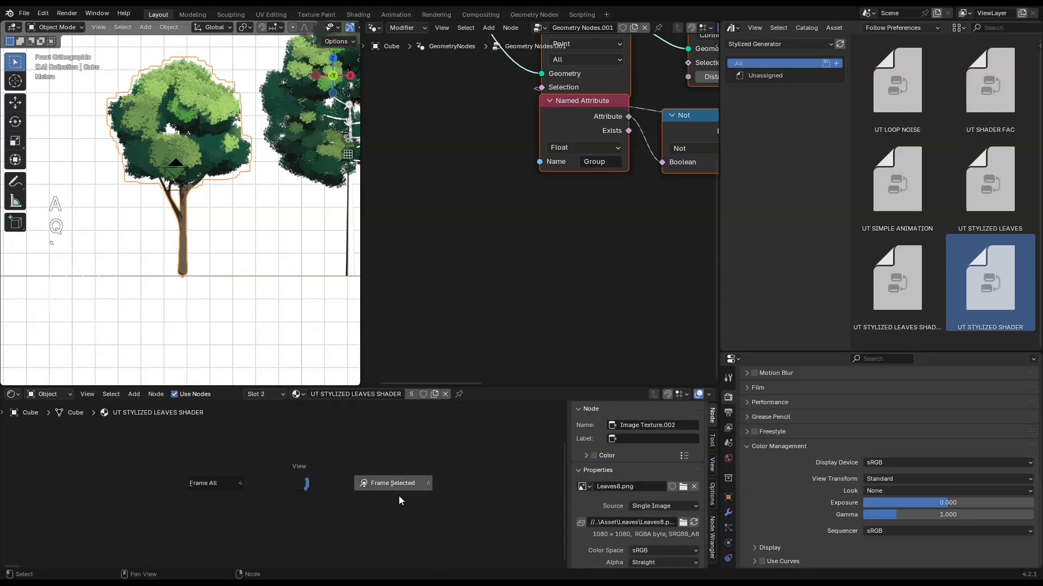
{"action": "scroll", "coordinate": [336, 485], "scroll_direction": "up", "scroll_amount": 3}
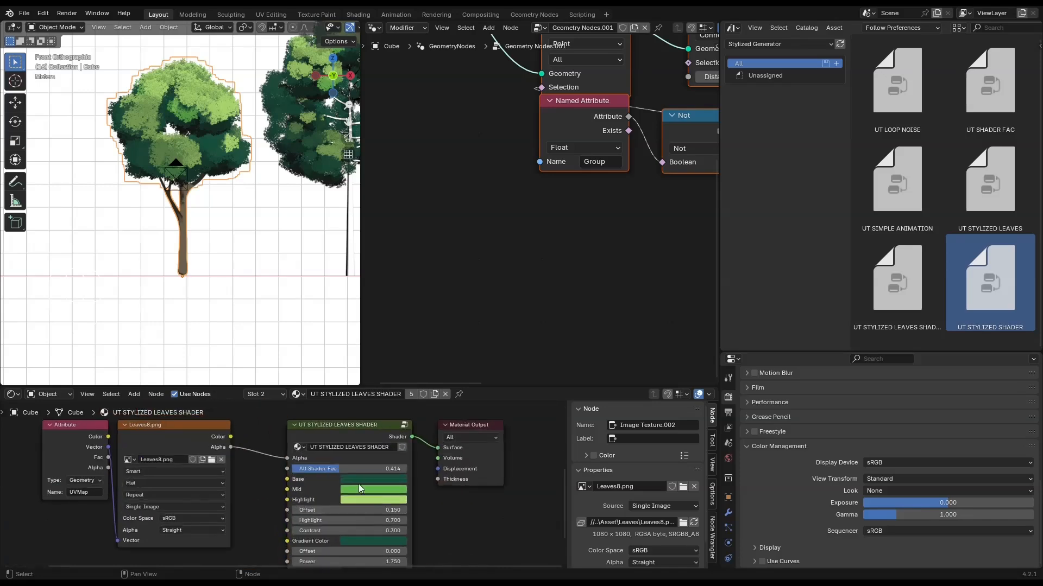
- Try a different Highlight color on the leaves shader across the trees and undo the change
{"action": "left_click", "coordinate": [379, 504]}
{"action": "left_click_drag", "start_coordinate": [386, 421], "coordinate": [414, 428]}
{"action": "scroll", "coordinate": [227, 217], "scroll_direction": "down", "scroll_amount": 5}
{"action": "middle_click_drag", "start_coordinate": [227, 217], "coordinate": [125, 233], "text": "shift"}
{"action": "key", "text": "ctrl+z"}
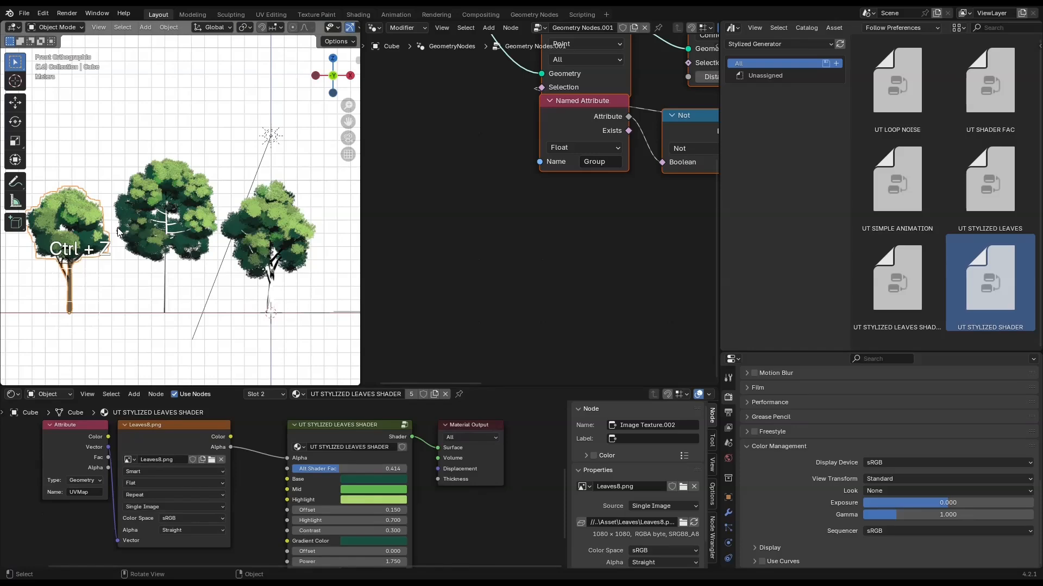
- Select the middle tree and assign the existing Trunk material to it
{"action": "scroll", "coordinate": [141, 215], "scroll_direction": "up", "scroll_amount": 2}
{"action": "left_click", "coordinate": [154, 205]}
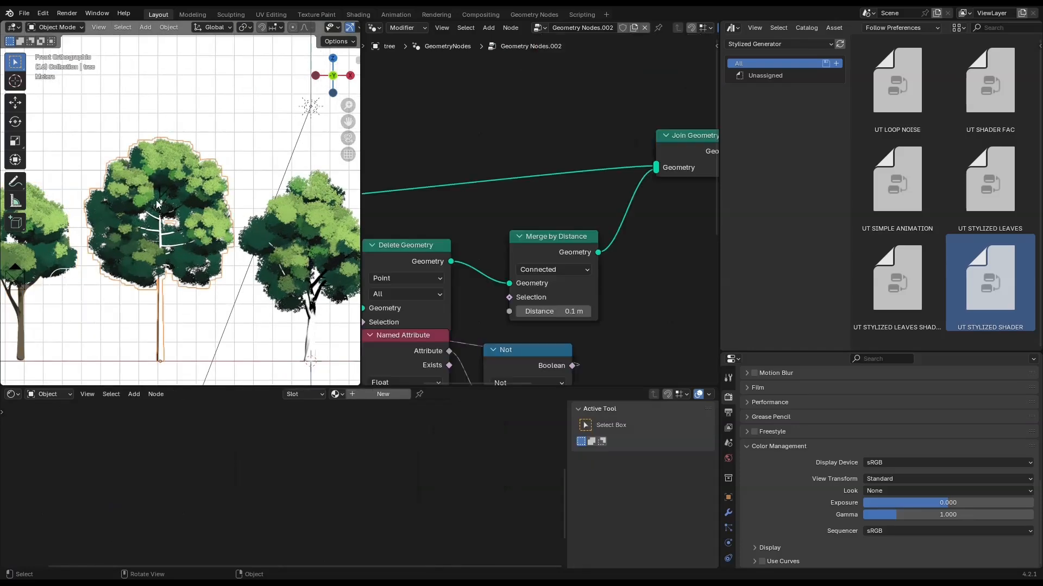
{"action": "left_click", "coordinate": [337, 394]}
{"action": "left_click", "coordinate": [358, 410]}
- Select the tree at the origin and show the node group of its first Geometry Nodes modifier
{"action": "scroll", "coordinate": [177, 249], "scroll_direction": "up", "scroll_amount": 7}
{"action": "middle_click_drag", "start_coordinate": [217, 326], "coordinate": [33, 256], "text": "shift"}
{"action": "scroll", "coordinate": [177, 249], "scroll_direction": "down", "scroll_amount": 6}
{"action": "scroll", "coordinate": [176, 188], "scroll_direction": "up", "scroll_amount": 3}
{"action": "left_click", "coordinate": [176, 188]}
{"action": "middle_click_drag", "start_coordinate": [176, 188], "coordinate": [151, 71], "text": "shift"}
{"action": "scroll", "coordinate": [543, 207], "scroll_direction": "down", "scroll_amount": 7}
{"action": "left_click", "coordinate": [728, 513]}
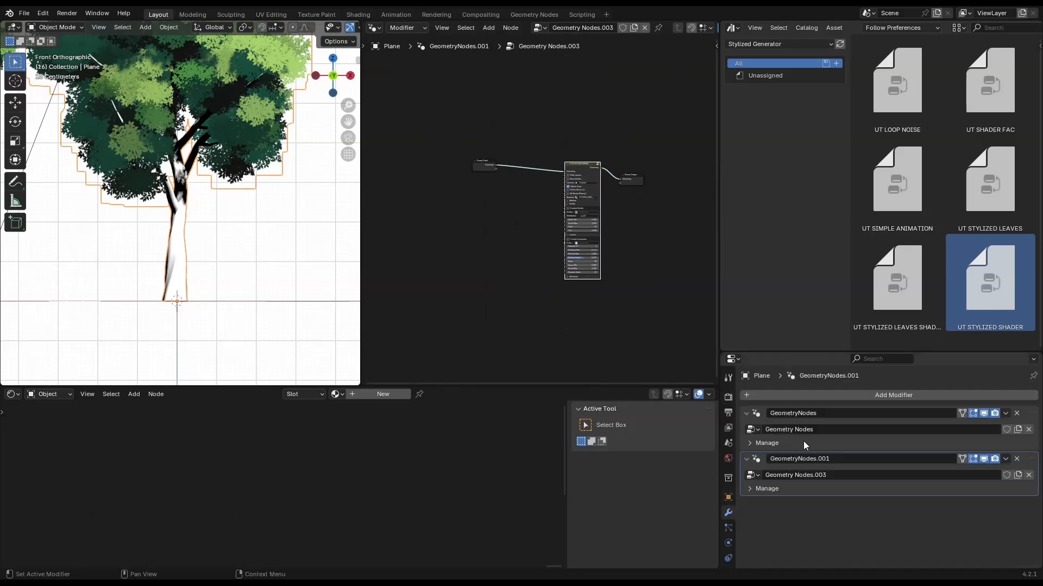
{"action": "left_click", "coordinate": [756, 414]}
- Set the Material of the tree's trunk curve node, the one with the custom profile, to Trunk
{"action": "middle_click_drag", "start_coordinate": [484, 290], "coordinate": [525, 237]}
{"action": "scroll", "coordinate": [542, 205], "scroll_direction": "up", "scroll_amount": 3}
{"action": "scroll", "coordinate": [587, 300], "scroll_direction": "up", "scroll_amount": 7}
{"action": "left_click", "coordinate": [548, 240]}
{"action": "left_click", "coordinate": [551, 240]}
{"action": "left_click", "coordinate": [547, 228]}
{"action": "left_click", "coordinate": [549, 244]}
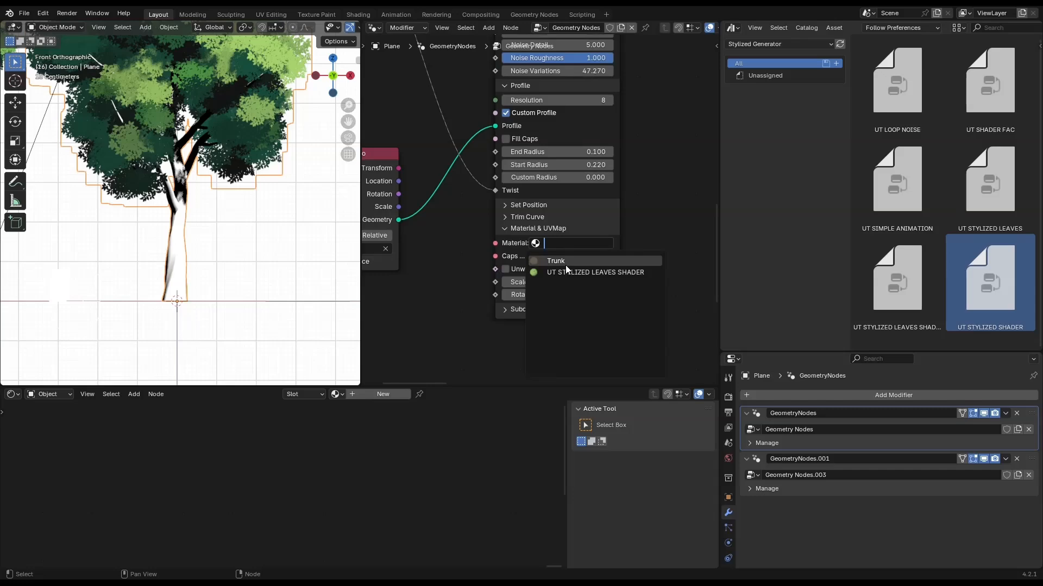
{"action": "left_click", "coordinate": [564, 261]}
- Set the Material of the branch curve node with the 0.100 start radius to Trunk
{"action": "scroll", "coordinate": [522, 261], "scroll_direction": "down", "scroll_amount": 3}
{"action": "middle_click_drag", "start_coordinate": [535, 320], "coordinate": [567, 188]}
{"action": "scroll", "coordinate": [565, 321], "scroll_direction": "up", "scroll_amount": 2}
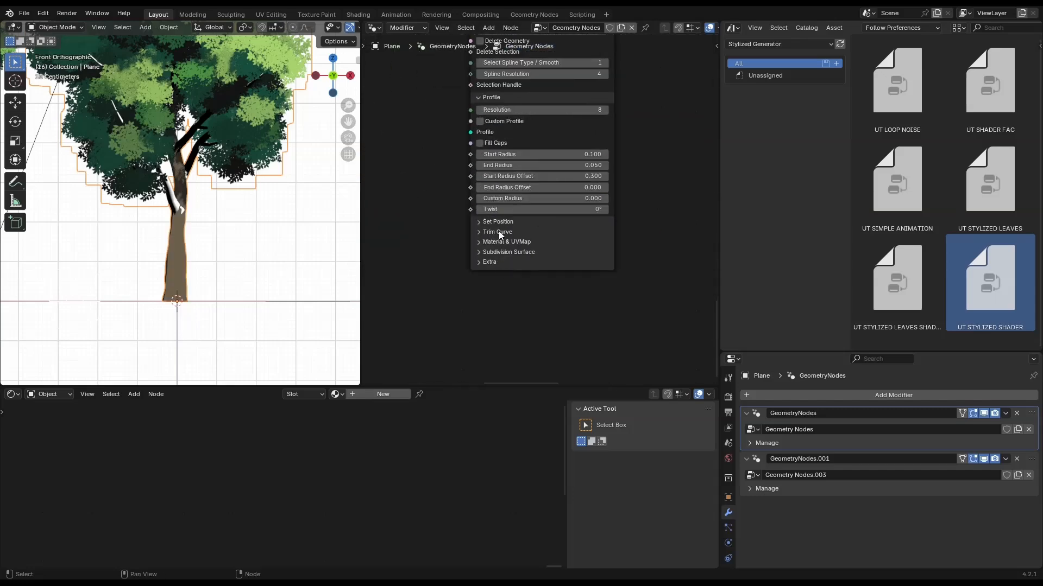
{"action": "left_click", "coordinate": [495, 241]}
{"action": "left_click", "coordinate": [532, 256]}
{"action": "left_click", "coordinate": [531, 269]}
- Set the Material of the thinner branch curve node with the 0.050 start radius to Trunk
{"action": "scroll", "coordinate": [530, 270], "scroll_direction": "down", "scroll_amount": 5}
{"action": "middle_click_drag", "start_coordinate": [530, 269], "coordinate": [561, 109]}
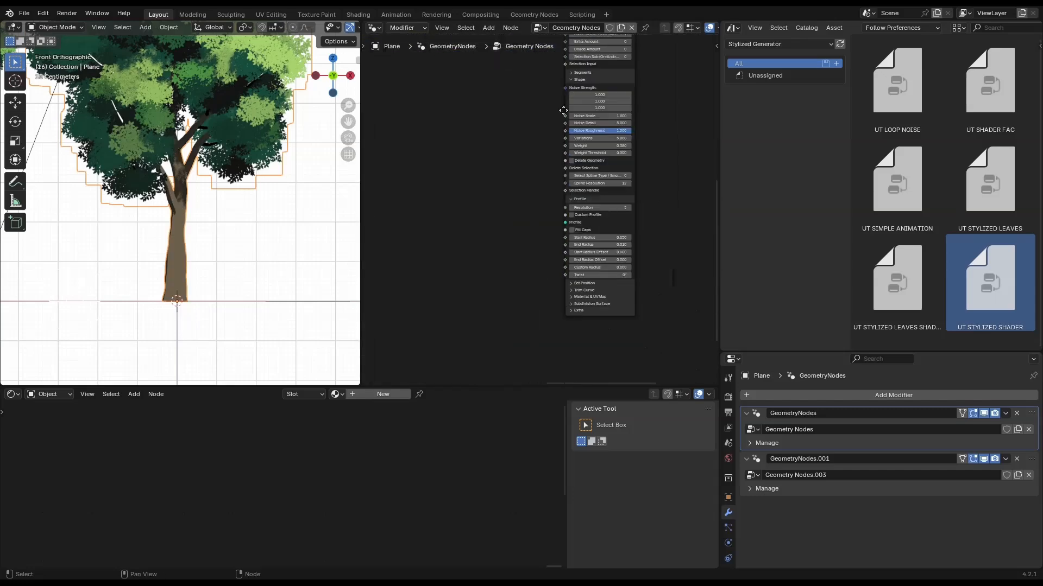
{"action": "scroll", "coordinate": [570, 245], "scroll_direction": "up", "scroll_amount": 6}
{"action": "middle_click_drag", "start_coordinate": [589, 291], "coordinate": [510, 252]}
{"action": "left_click", "coordinate": [524, 263]}
{"action": "left_click", "coordinate": [552, 295]}
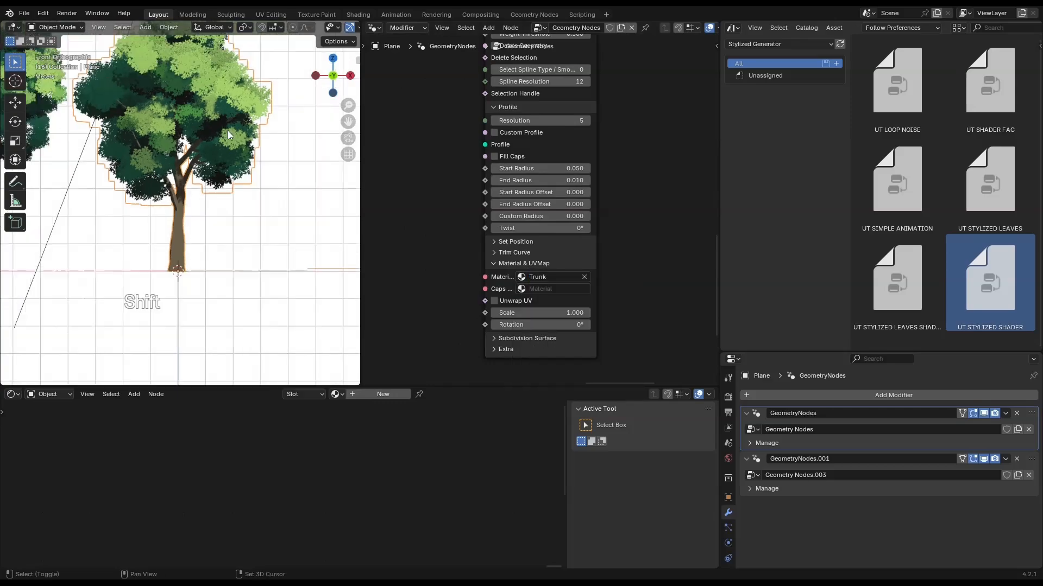
- Deselect everything and play the animation to check how the whole row of trees plays back
{"action": "scroll", "coordinate": [158, 239], "scroll_direction": "up", "scroll_amount": 3}
{"action": "middle_click_drag", "start_coordinate": [158, 239], "coordinate": [181, 219]}
{"action": "scroll", "coordinate": [112, 229], "scroll_direction": "down", "scroll_amount": 8}
{"action": "scroll", "coordinate": [208, 209], "scroll_direction": "up", "scroll_amount": 2}
{"action": "key", "text": "alt+a"}
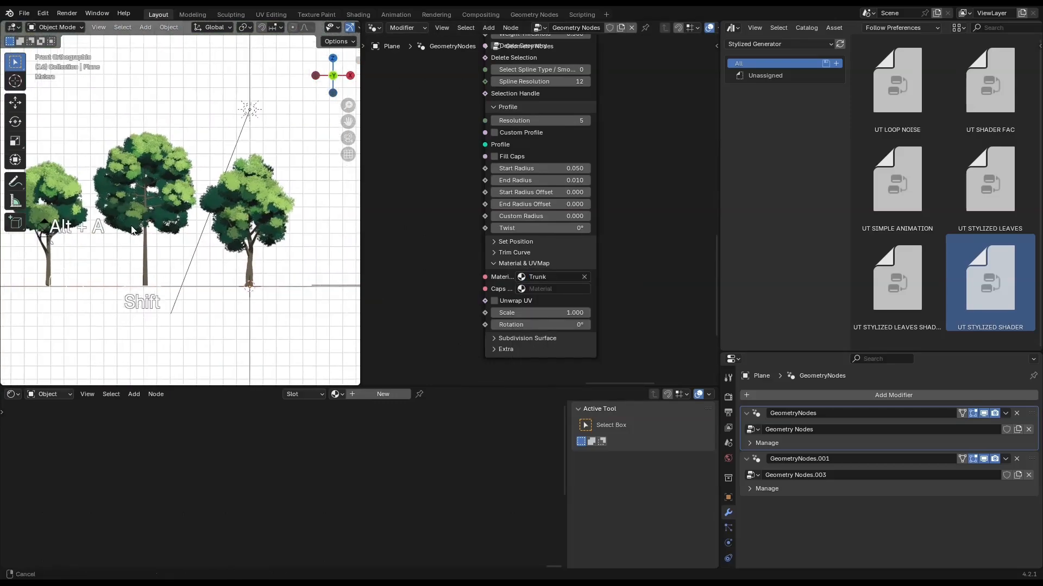
{"action": "key", "text": "space"}
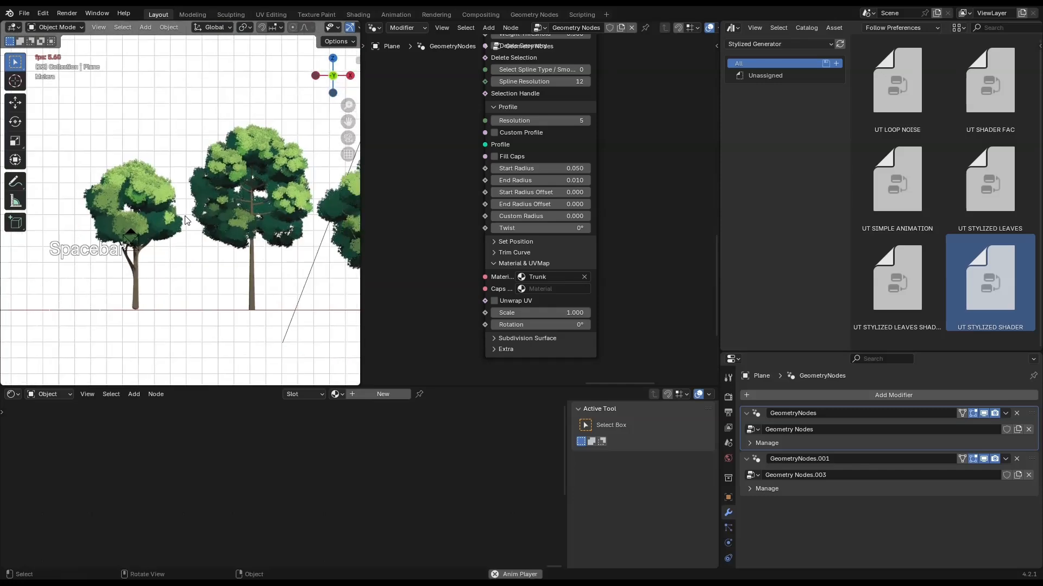
- Turn off viewport display for the middle tree's Geometry Nodes modifier and for both Geometry Nodes modifiers of the tree at the origin
{"action": "left_click", "coordinate": [198, 204]}
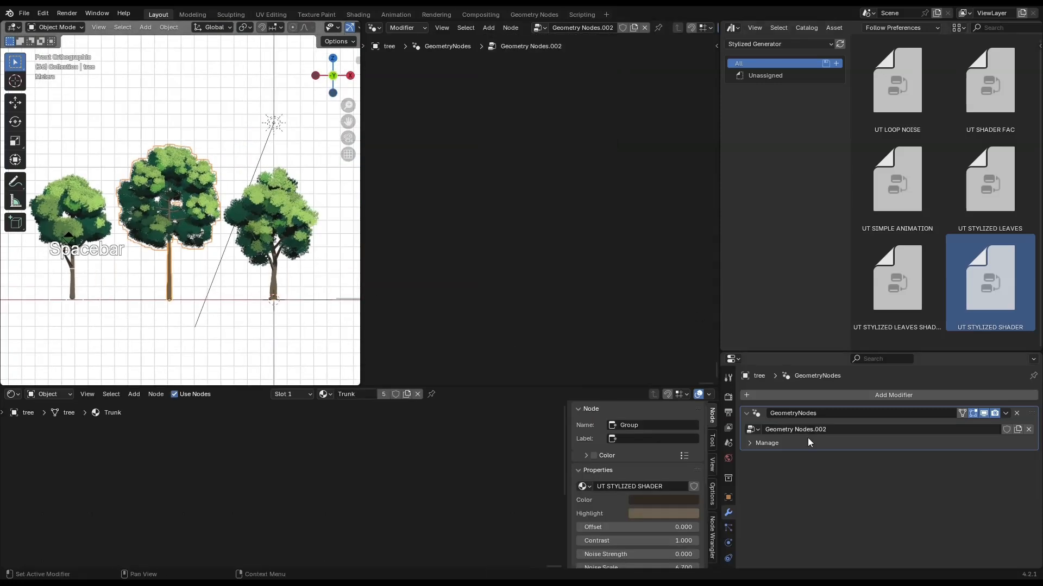
{"action": "left_click", "coordinate": [983, 413]}
{"action": "left_click", "coordinate": [280, 225]}
{"action": "left_click", "coordinate": [984, 414]}
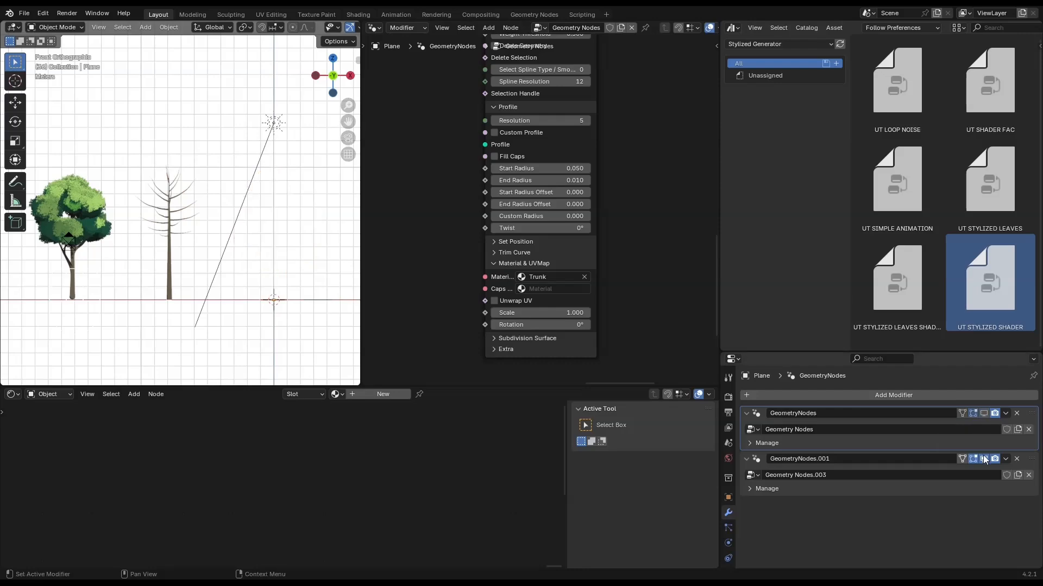
{"action": "left_click", "coordinate": [983, 458]}
- Switch the viewport to solid shading and play the animation with the heavy modifiers hidden
{"action": "middle_click_drag", "start_coordinate": [157, 289], "coordinate": [173, 282], "text": "shift"}
{"action": "key", "text": "space"}
{"action": "key", "text": "space"}
{"action": "key", "text": "z"}
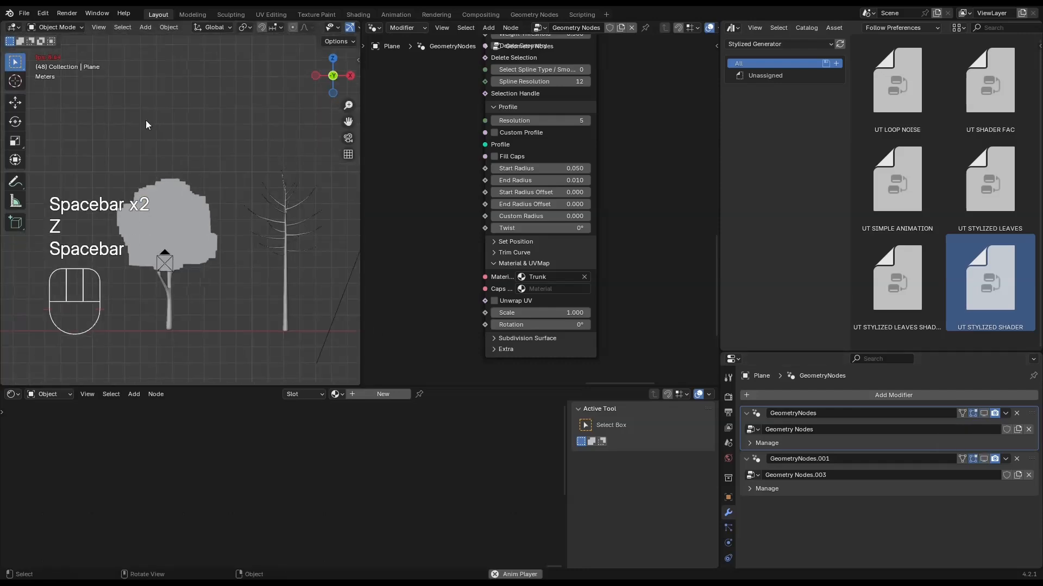
{"action": "scroll", "coordinate": [146, 122], "scroll_direction": "up", "scroll_amount": 2}
{"action": "key", "text": "space"}
- Compare playback with the left tree's foliage modifier hidden in the viewport, collapsing its Skin and Subdivision modifiers, and show it again
{"action": "left_click", "coordinate": [182, 228]}
{"action": "middle_click_drag", "start_coordinate": [243, 287], "coordinate": [128, 267], "text": "shift"}
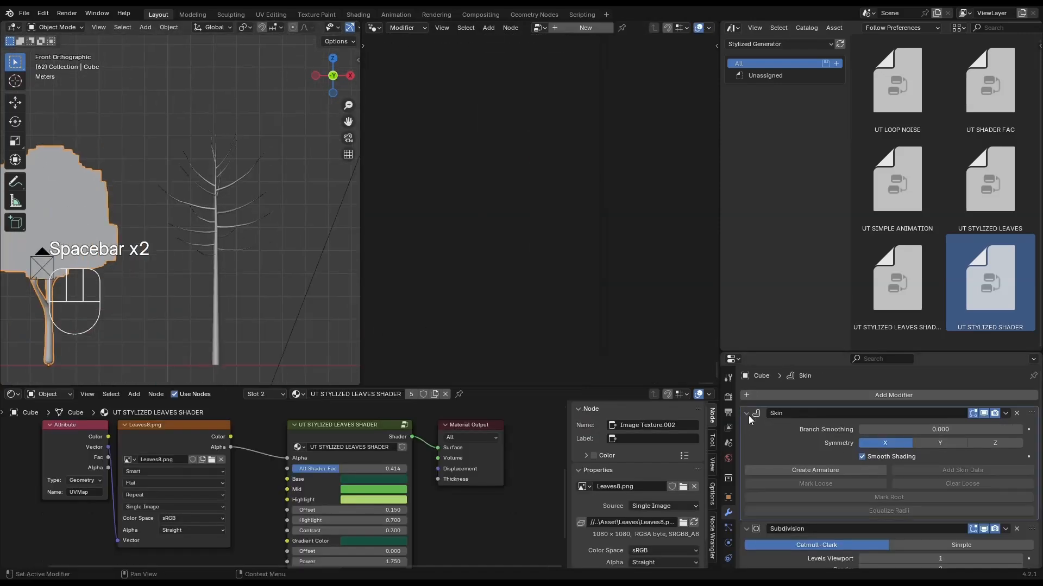
{"action": "left_click_drag", "start_coordinate": [748, 415], "coordinate": [748, 429]}
{"action": "left_click", "coordinate": [983, 442]}
{"action": "key", "text": "space"}
{"action": "key", "text": "space"}
{"action": "left_click", "coordinate": [983, 443]}
- Select the middle tree, save the file and play the animation of its rendered foliage
{"action": "left_click", "coordinate": [277, 223]}
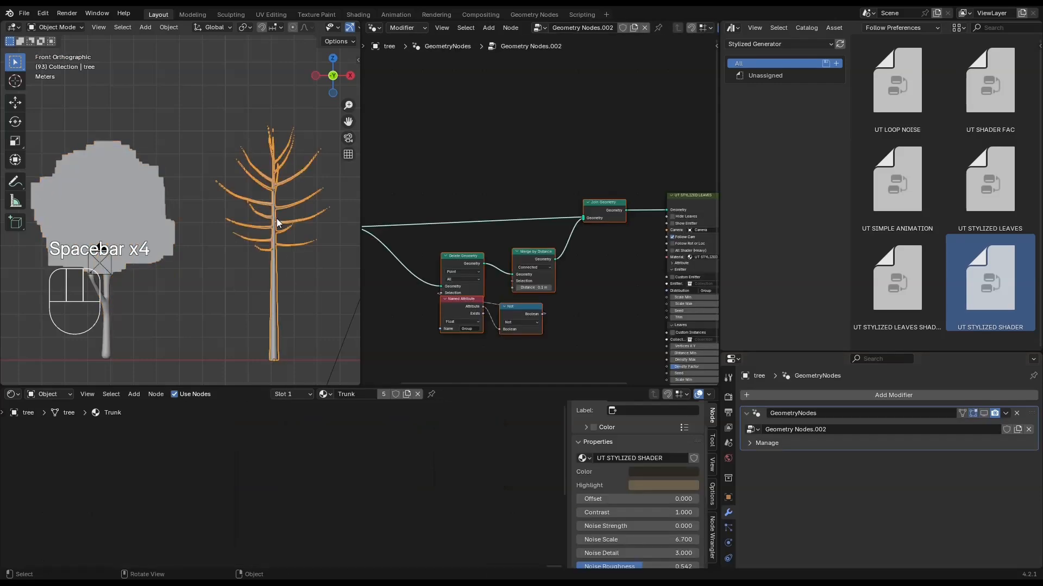
{"action": "key", "text": "ctrl+s"}
{"action": "middle_click_drag", "start_coordinate": [575, 318], "coordinate": [436, 278]}
{"action": "scroll", "coordinate": [471, 271], "scroll_direction": "up", "scroll_amount": 5}
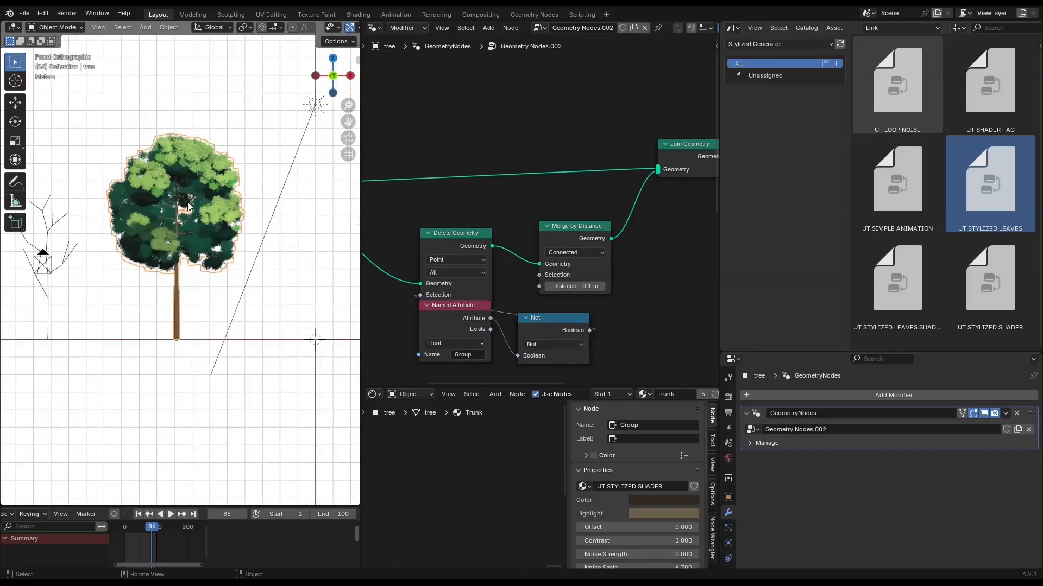
{"action": "key", "text": "space"}
{"action": "key", "text": "space"}
{"action": "scroll", "coordinate": [204, 286], "scroll_direction": "up", "scroll_amount": 3}
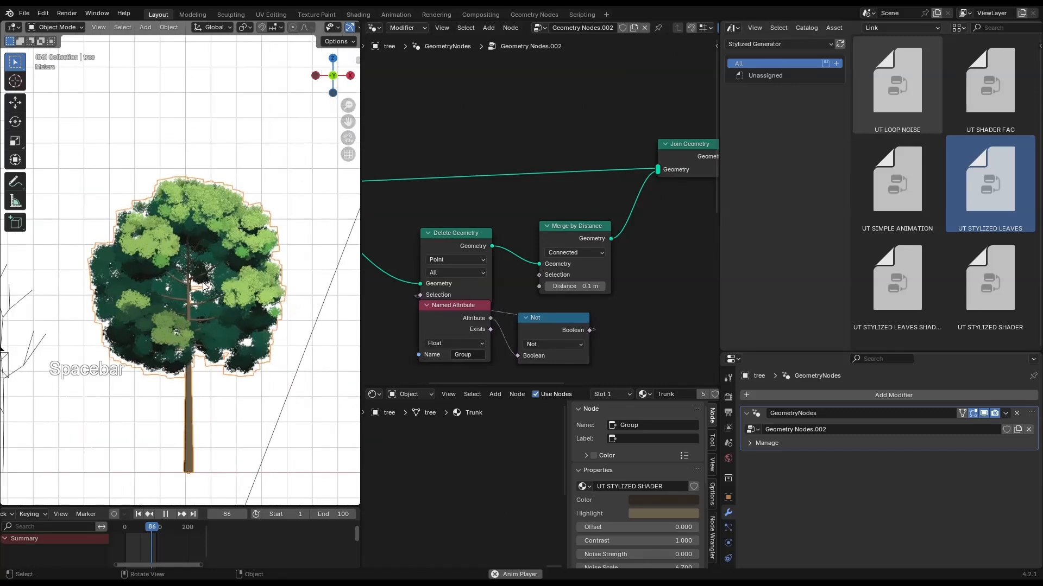
- Insert a Remove Named Attribute node on the direct link into Join Geometry and set its Name to Group
{"action": "key", "text": "ctrl+a"}
{"action": "type", "text": "re"}
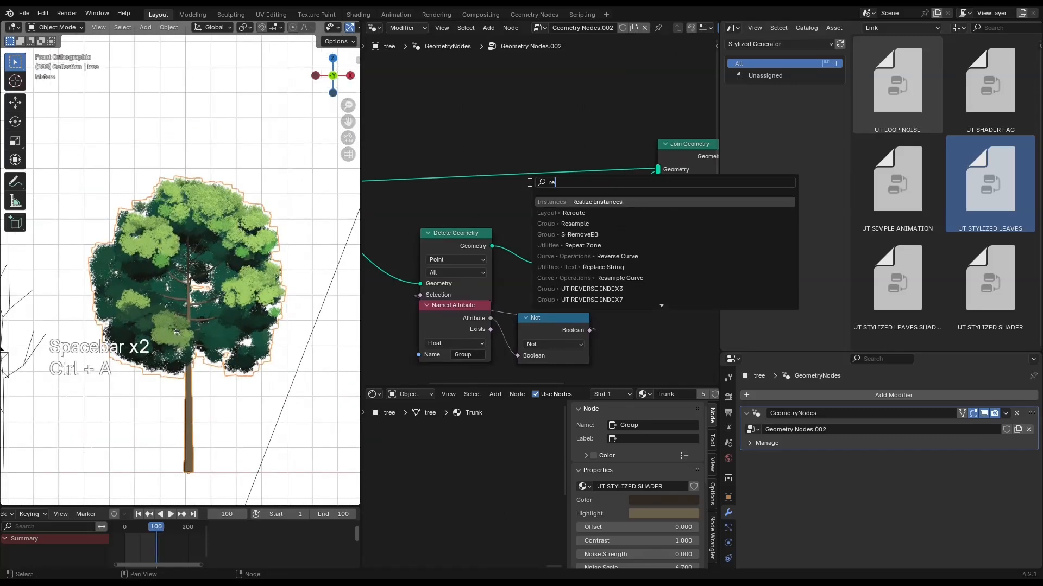
{"action": "left_click", "coordinate": [559, 213]}
{"action": "left_click", "coordinate": [411, 144]}
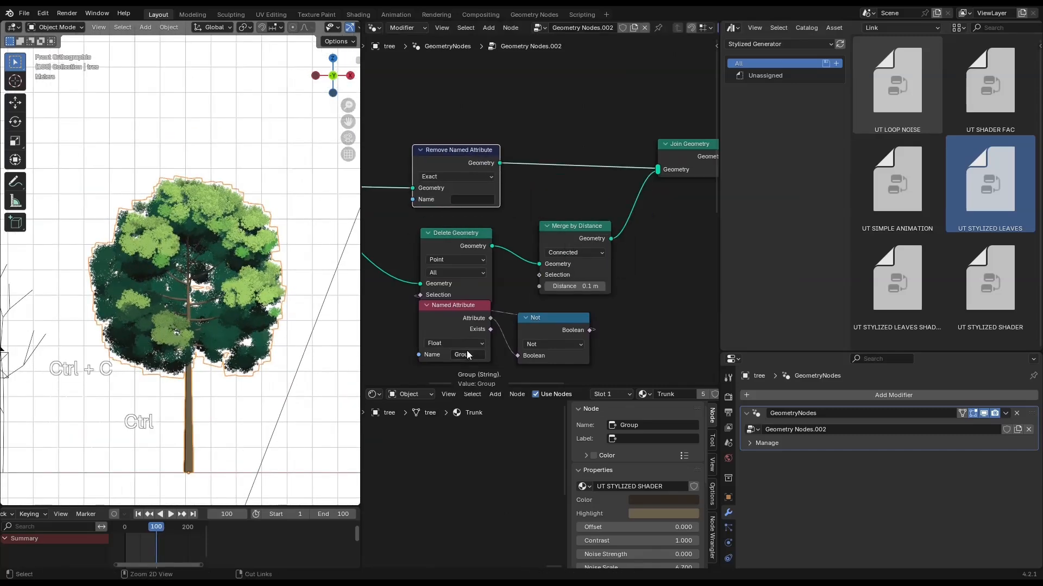
{"action": "type", "text": "Group"}
- Set the leaves' Distance Min to 0.2 m and Density Factor to about 0.495, and play the animation
{"action": "middle_click_drag", "start_coordinate": [536, 291], "coordinate": [670, 64]}
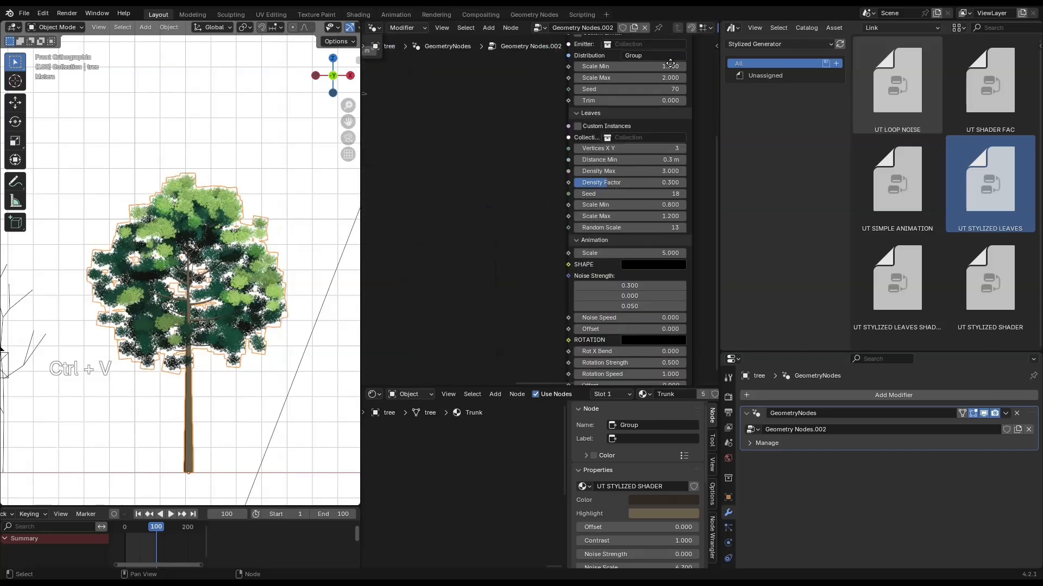
{"action": "scroll", "coordinate": [674, 295], "scroll_direction": "up", "scroll_amount": 2}
{"action": "scroll", "coordinate": [308, 288], "scroll_direction": "up", "scroll_amount": 4}
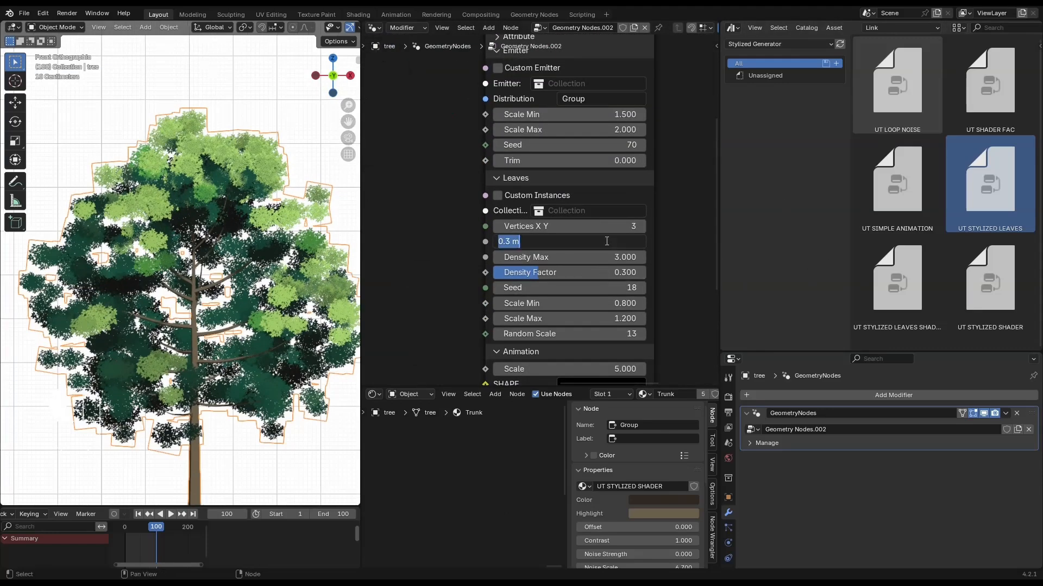
{"action": "key", "text": "Return"}
{"action": "left_click_drag", "start_coordinate": [584, 273], "coordinate": [606, 272]}
{"action": "key", "text": "space"}
{"action": "key", "text": "space"}
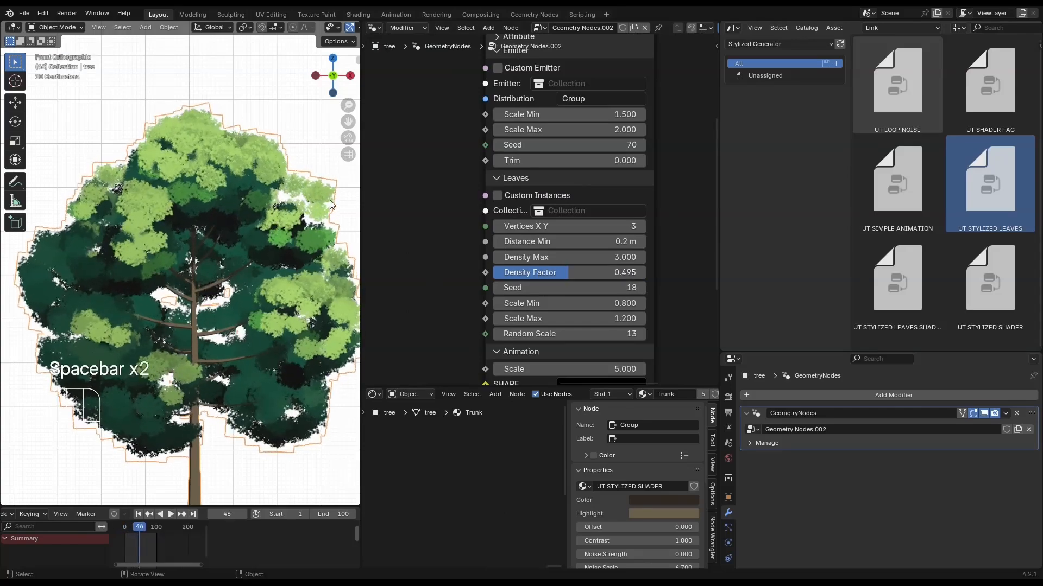
- Set the Rotation Speed of the leaves node to 0 and play the animation
{"action": "middle_click_drag", "start_coordinate": [572, 273], "coordinate": [550, 33]}
{"action": "scroll", "coordinate": [550, 275], "scroll_direction": "up", "scroll_amount": 1}
{"action": "left_click", "coordinate": [565, 299]}
{"action": "type", "text": "0"}
{"action": "key", "text": "Return"}
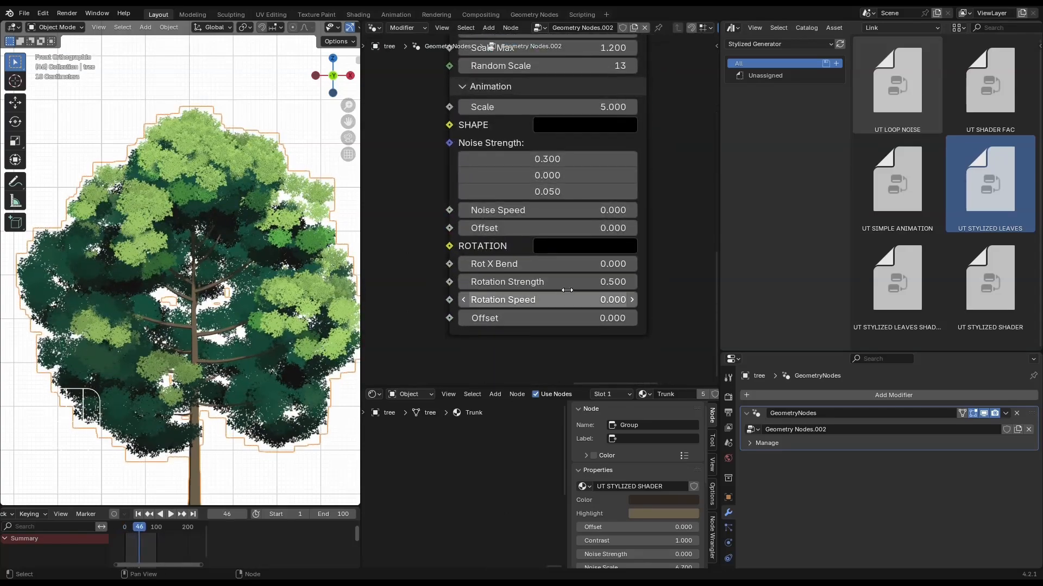
{"action": "key", "text": "space"}
- Set the Rotation Speed of the leaves node to 0.2
{"action": "left_click", "coordinate": [599, 300]}
{"action": "type", "text": "."}
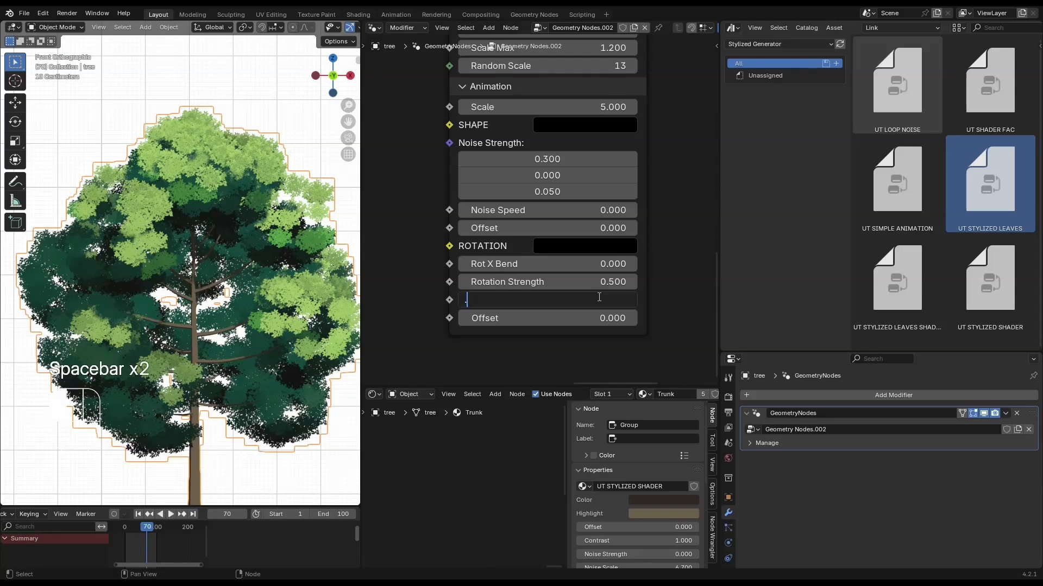
{"action": "type", "text": "2"}
{"action": "key", "text": "Return"}
- Turn off Shadows in the EEVEE render settings and play the leaf animation close up
{"action": "scroll", "coordinate": [130, 131], "scroll_direction": "up", "scroll_amount": 3}
{"action": "middle_click_drag", "start_coordinate": [200, 103], "coordinate": [205, 239], "text": "shift"}
{"action": "scroll", "coordinate": [205, 239], "scroll_direction": "up", "scroll_amount": 2}
{"action": "left_click", "coordinate": [729, 397]}
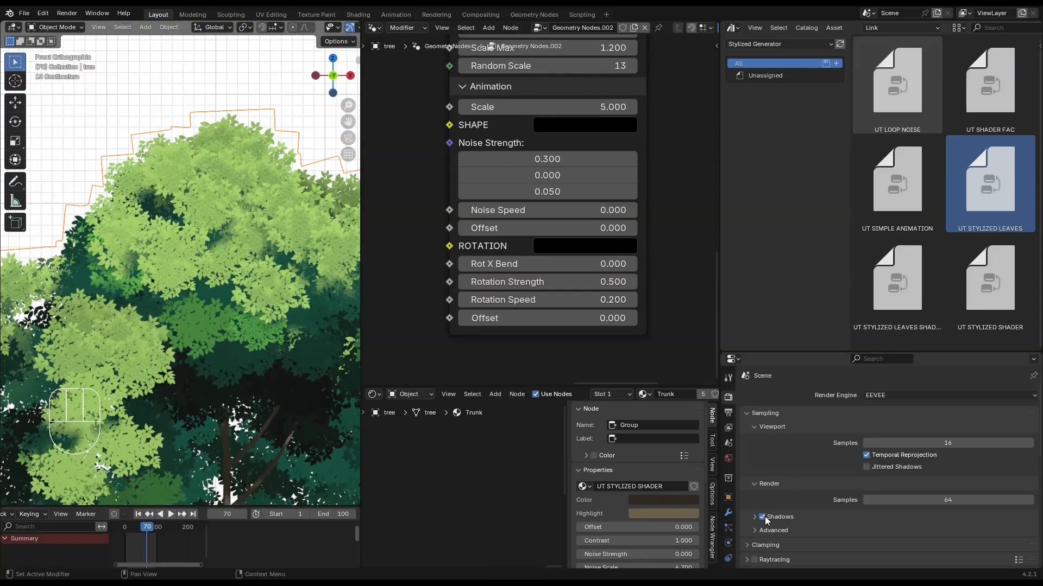
{"action": "left_click", "coordinate": [762, 517]}
{"action": "key", "text": "space"}
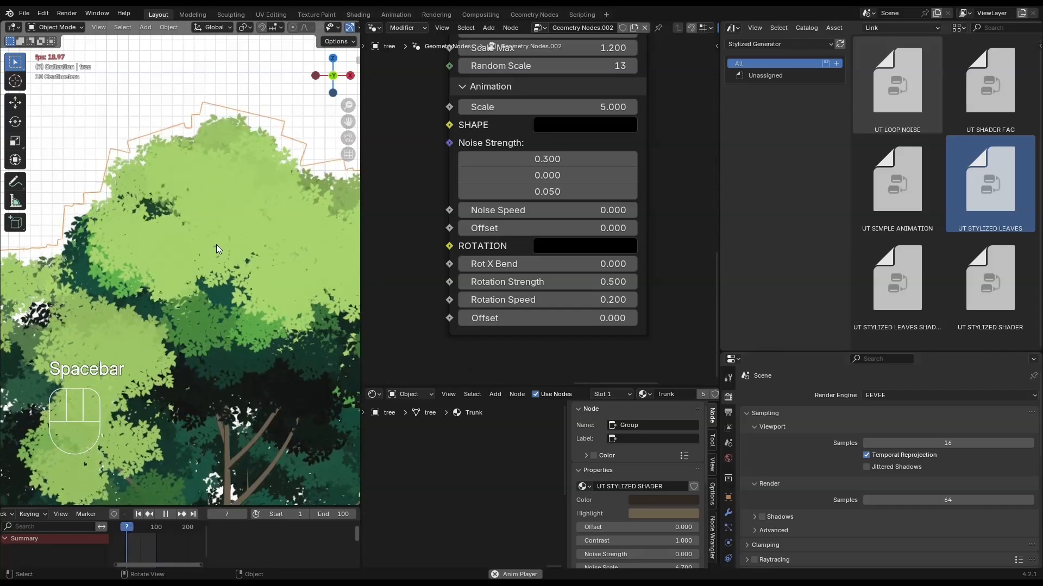
- Set the leaves' Rot X Bend to about 0.382 during playback, check the whole tree and stop the animation
{"action": "left_click_drag", "start_coordinate": [475, 261], "coordinate": [544, 261]}
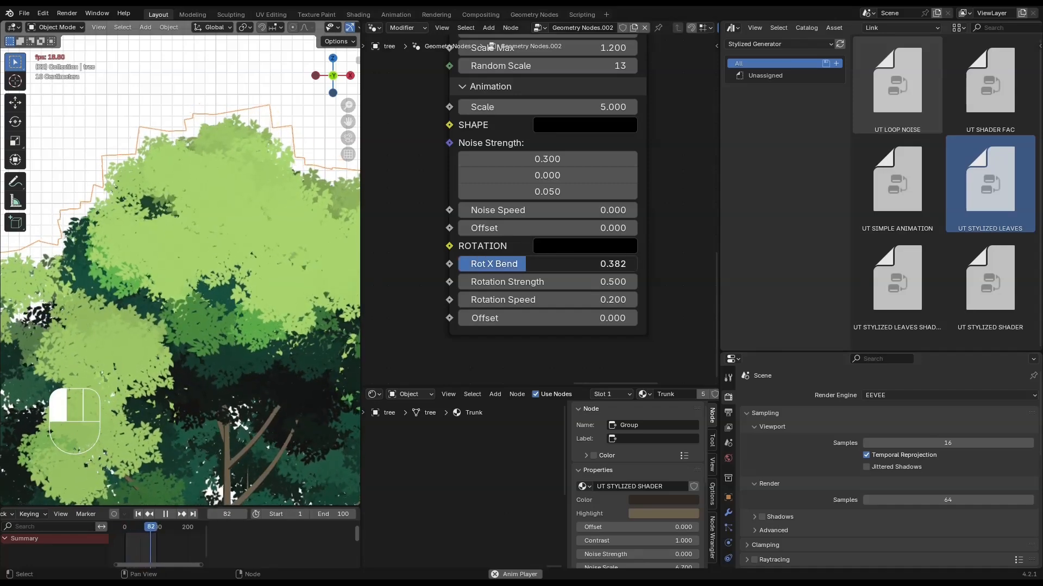
{"action": "key", "text": "shift+c"}
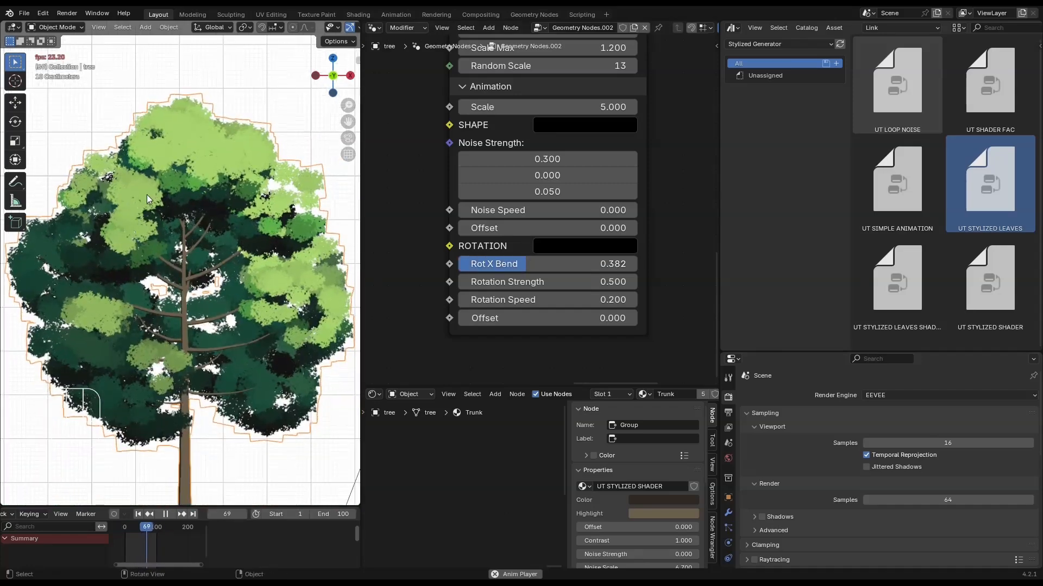
{"action": "scroll", "coordinate": [483, 244], "scroll_direction": "down", "scroll_amount": 2}
{"action": "key", "text": "space"}
- Set the leaves' Rotation Speed to 0 to stop the built-in rotation animation
{"action": "middle_click_drag", "start_coordinate": [482, 244], "coordinate": [597, 226]}
{"action": "scroll", "coordinate": [513, 276], "scroll_direction": "down", "scroll_amount": 1}
{"action": "middle_click_drag", "start_coordinate": [630, 277], "coordinate": [566, 270]}
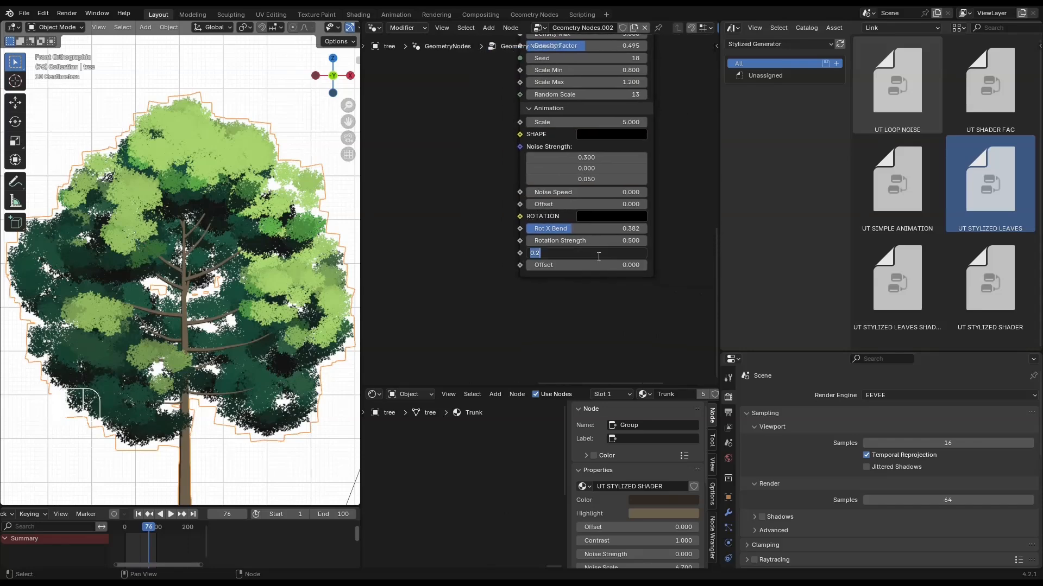
{"action": "type", "text": "0"}
{"action": "key", "text": "Return"}
- Add the UT LOOP NOISE asset to the node tree and connect its Value to the leaves' rotation Offset
{"action": "scroll", "coordinate": [482, 289], "scroll_direction": "up", "scroll_amount": 2}
{"action": "left_click_drag", "start_coordinate": [903, 117], "coordinate": [435, 213]}
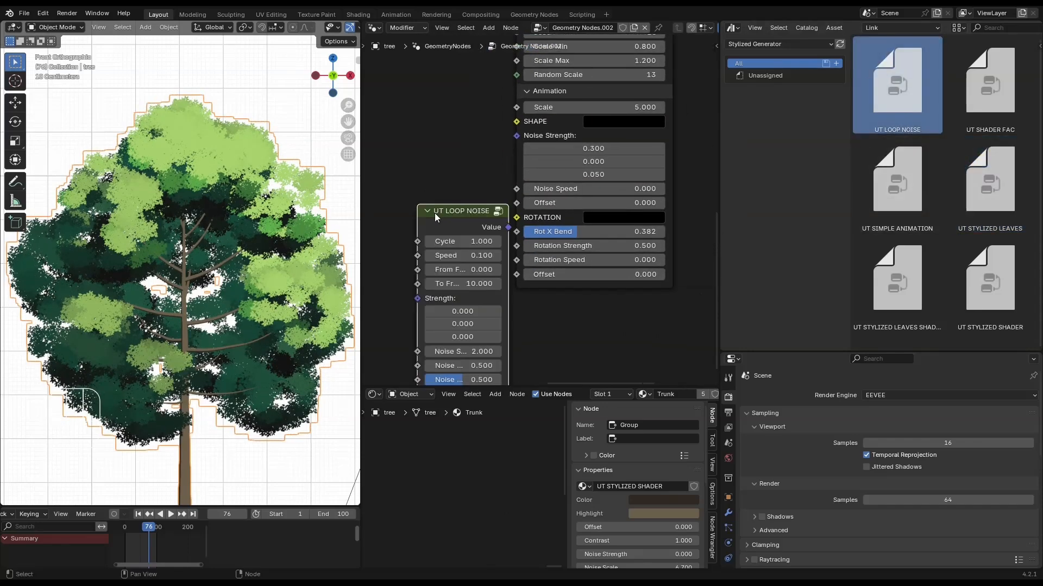
{"action": "left_click_drag", "start_coordinate": [549, 149], "coordinate": [579, 171]}
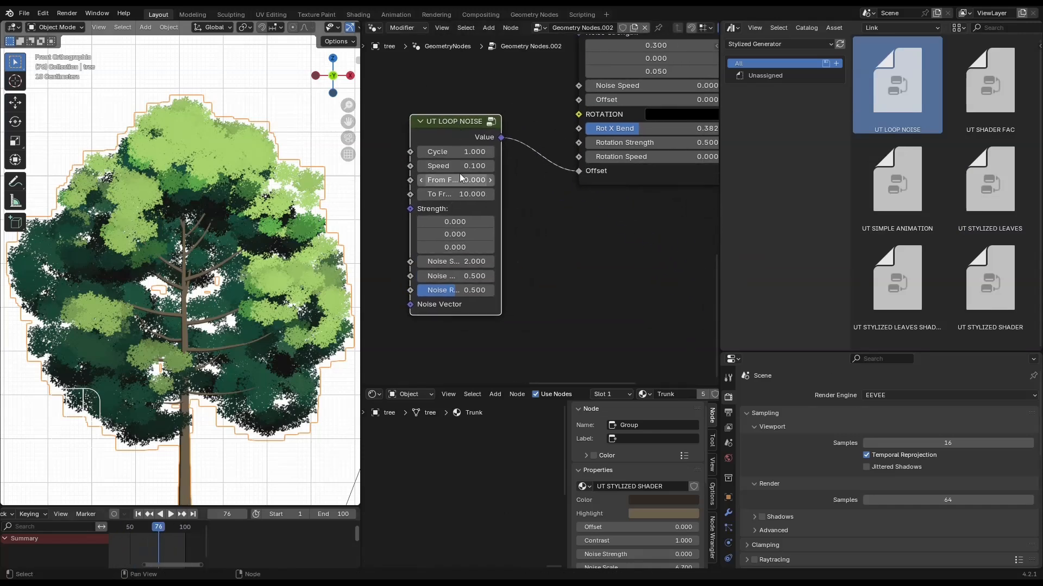
- Set To Frame to 100 on the UT LOOP NOISE node and widen the node
{"action": "middle_click_drag", "start_coordinate": [412, 151], "coordinate": [485, 187]}
{"action": "left_click_drag", "start_coordinate": [484, 185], "coordinate": [420, 186]}
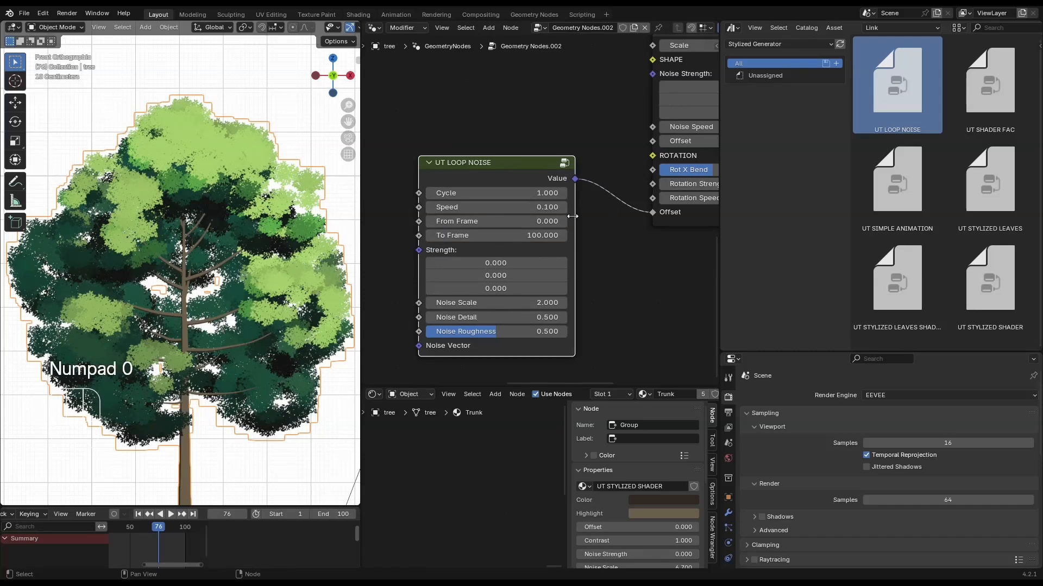
{"action": "middle_click_drag", "start_coordinate": [573, 216], "coordinate": [592, 133]}
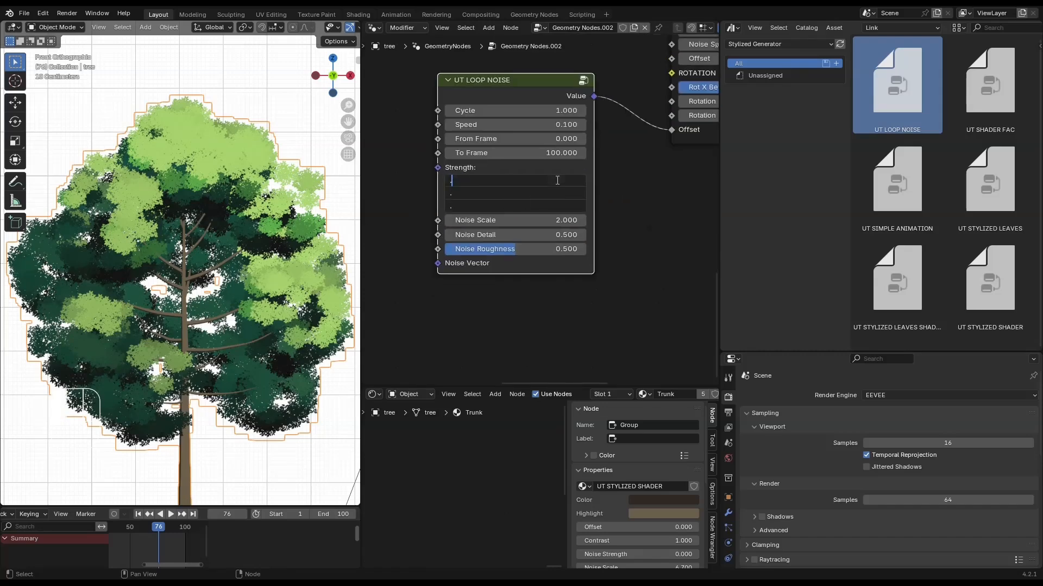
- Set all three Strength values of UT LOOP NOISE to 0.1 and play the animation
{"action": "type", "text": "0.1"}
{"action": "key", "text": "Return"}
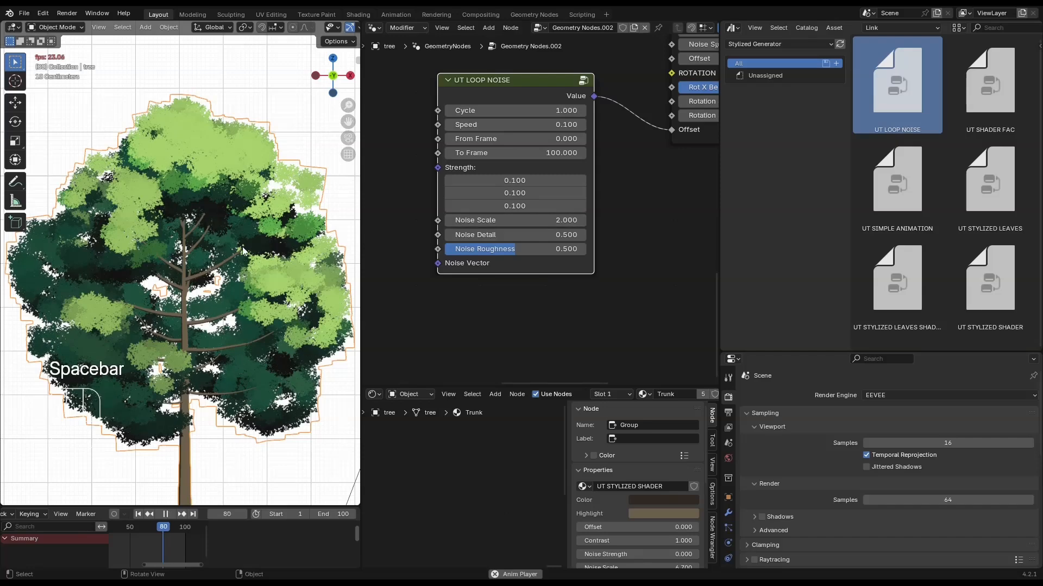
{"action": "scroll", "coordinate": [154, 191], "scroll_direction": "up", "scroll_amount": 5}
{"action": "middle_click_drag", "start_coordinate": [153, 191], "coordinate": [187, 319], "text": "shift"}
- Try all three UT LOOP NOISE Strength values at 1 and at 11 during playback
{"action": "left_click_drag", "start_coordinate": [487, 180], "coordinate": [491, 206]}
{"action": "type", "text": "1"}
{"action": "key", "text": "Return"}
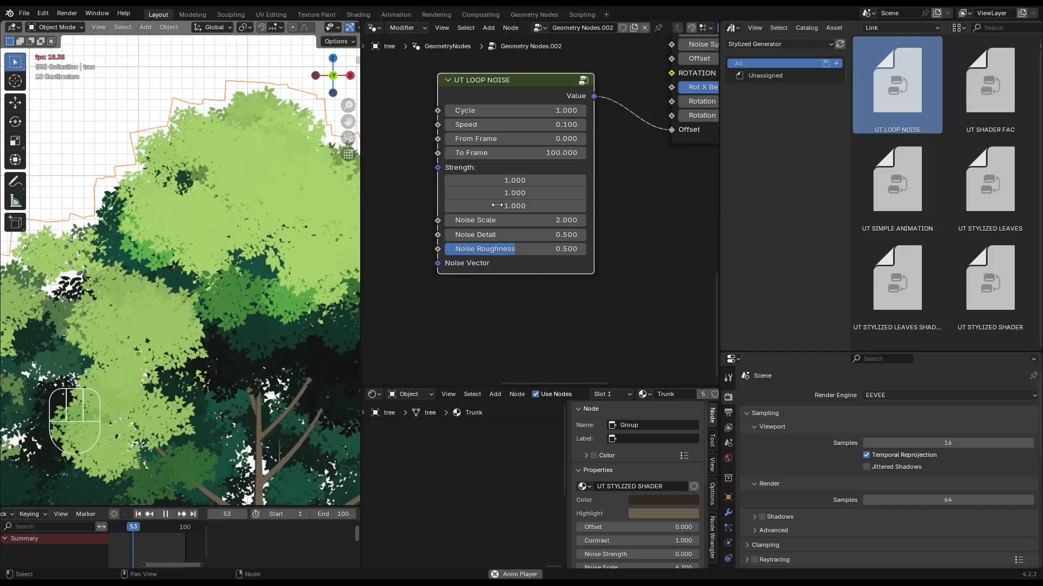
{"action": "left_click_drag", "start_coordinate": [554, 181], "coordinate": [559, 210]}
{"action": "key", "text": "Return"}
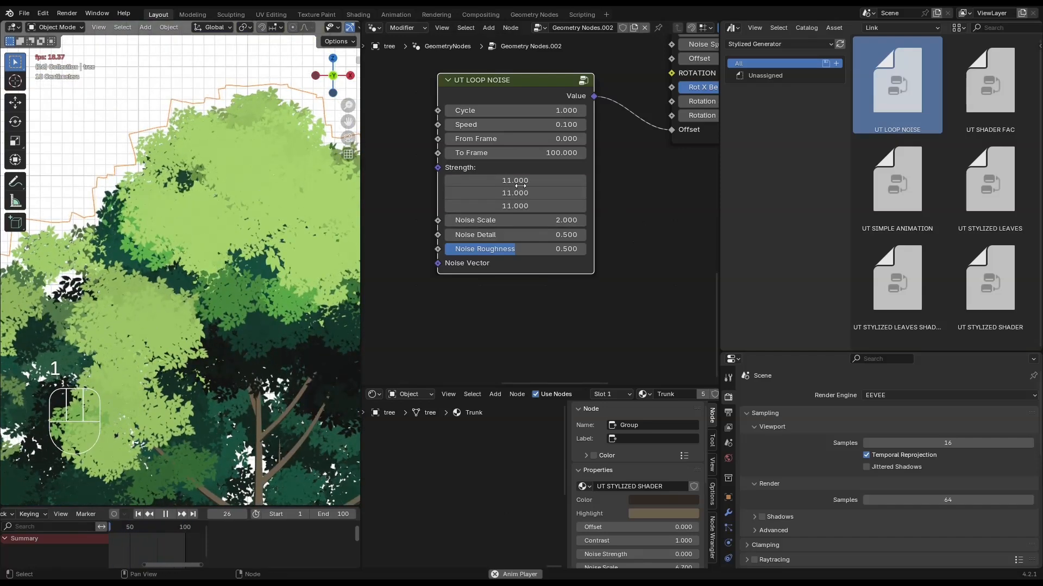
- Set all three Strength values of UT LOOP NOISE to 20
{"action": "left_click_drag", "start_coordinate": [520, 181], "coordinate": [535, 209]}
{"action": "type", "text": "20"}
{"action": "key", "text": "Return"}
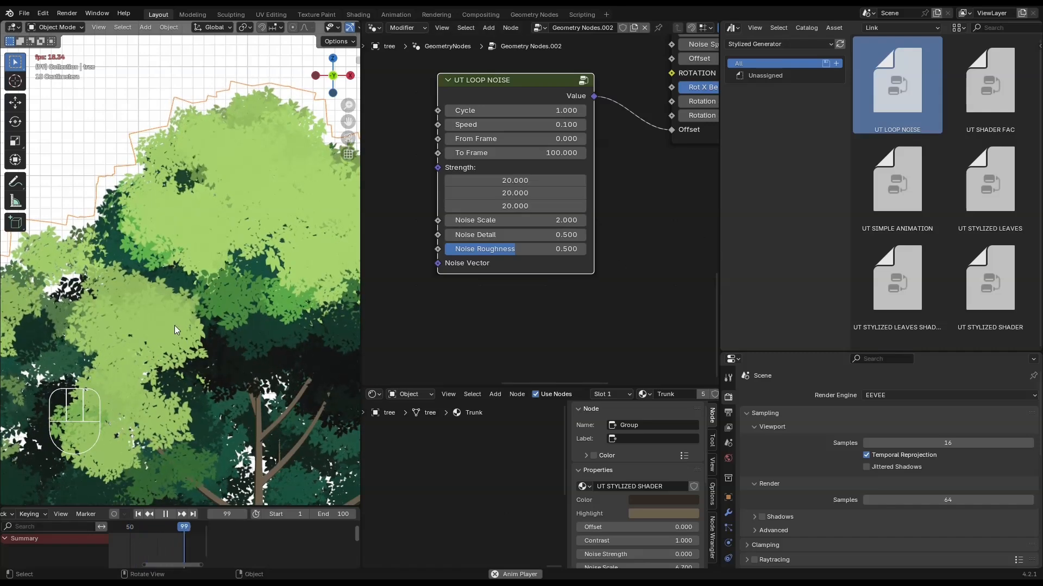
- Fit the full frame range in an enlarged timeline, watch the leaf motion loop and stop playback
{"action": "key", "text": "Home"}
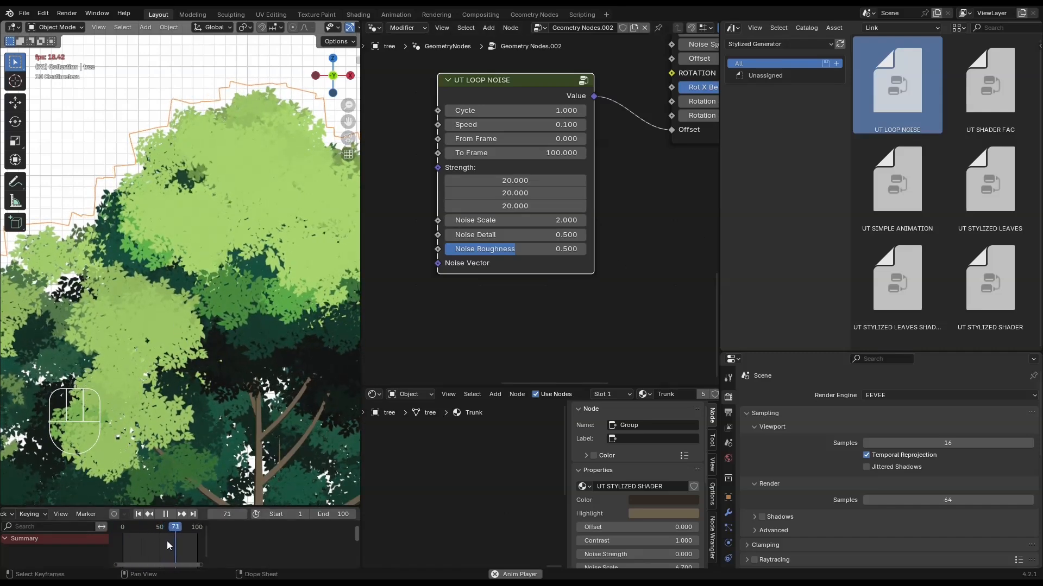
{"action": "key", "text": "t"}
{"action": "left_click_drag", "start_coordinate": [111, 536], "coordinate": [27, 541]}
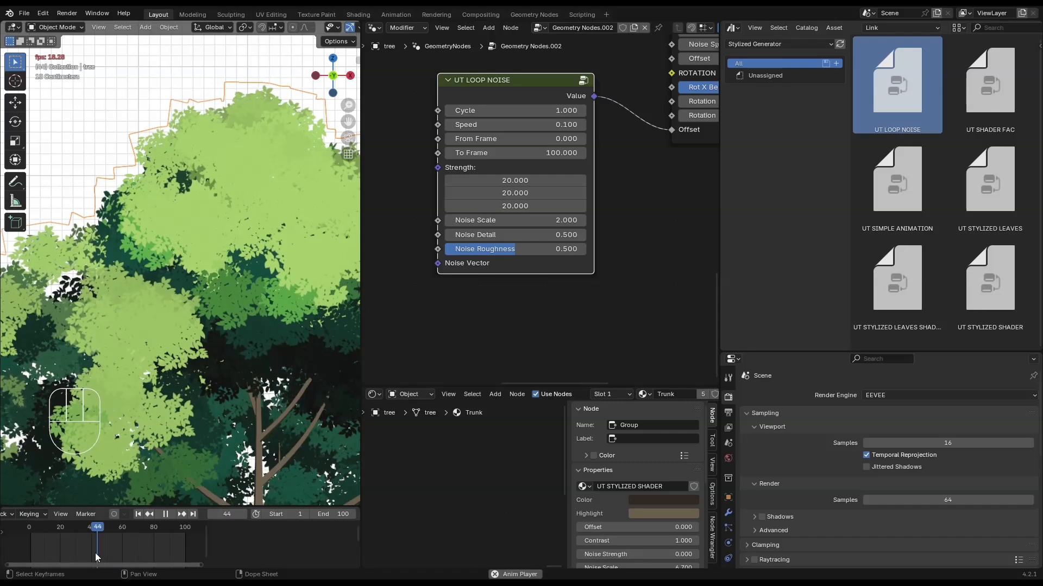
{"action": "left_click_drag", "start_coordinate": [206, 543], "coordinate": [389, 540]}
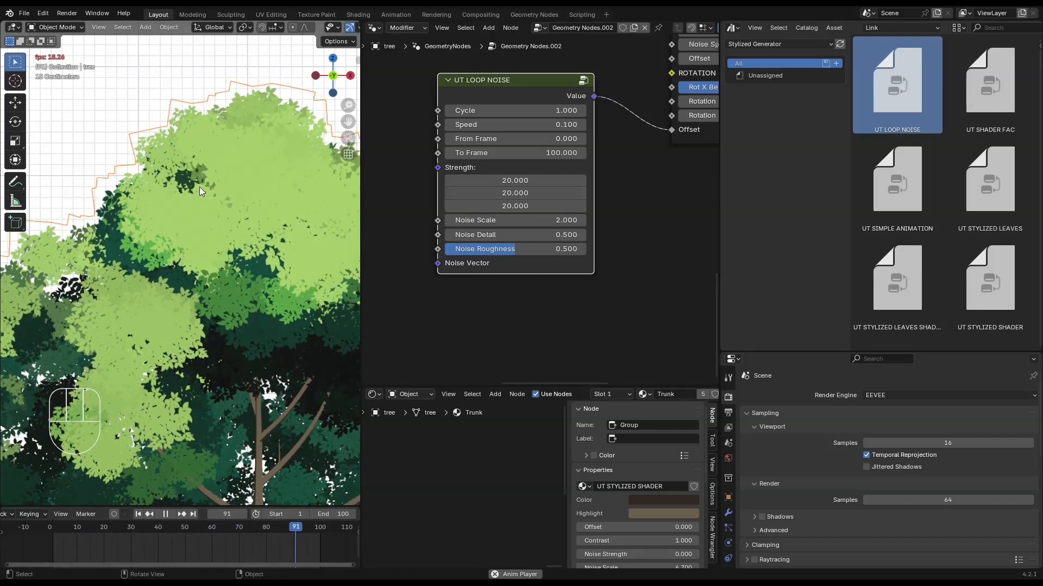
{"action": "key", "text": "space"}
- Set all three Strength values of UT LOOP NOISE to 50 and play the animation
{"action": "scroll", "coordinate": [516, 174], "scroll_direction": "down", "scroll_amount": 4}
{"action": "scroll", "coordinate": [515, 174], "scroll_direction": "up", "scroll_amount": 3}
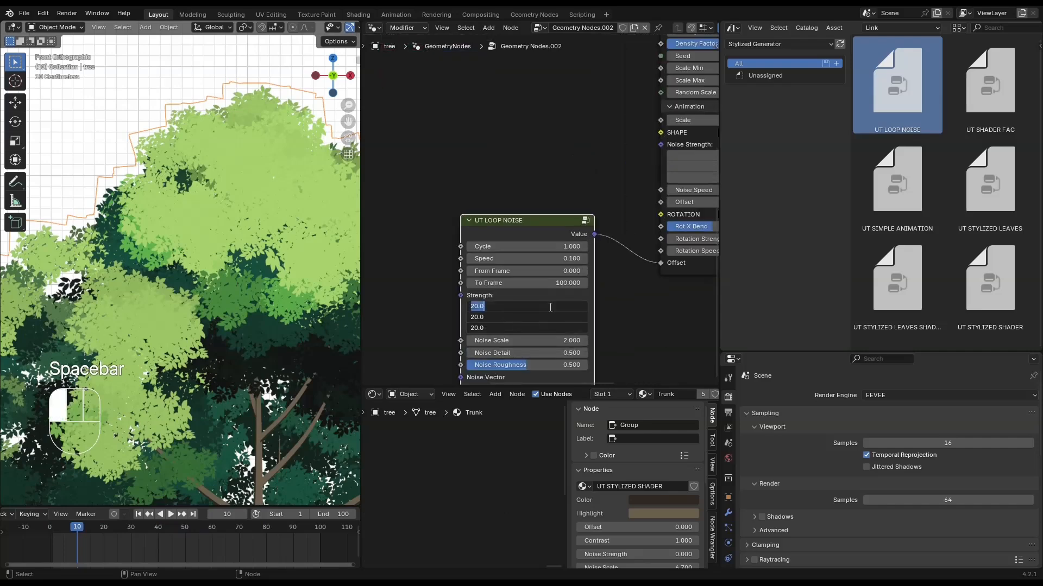
{"action": "type", "text": "50"}
{"action": "key", "text": "Return"}
{"action": "key", "text": "space"}
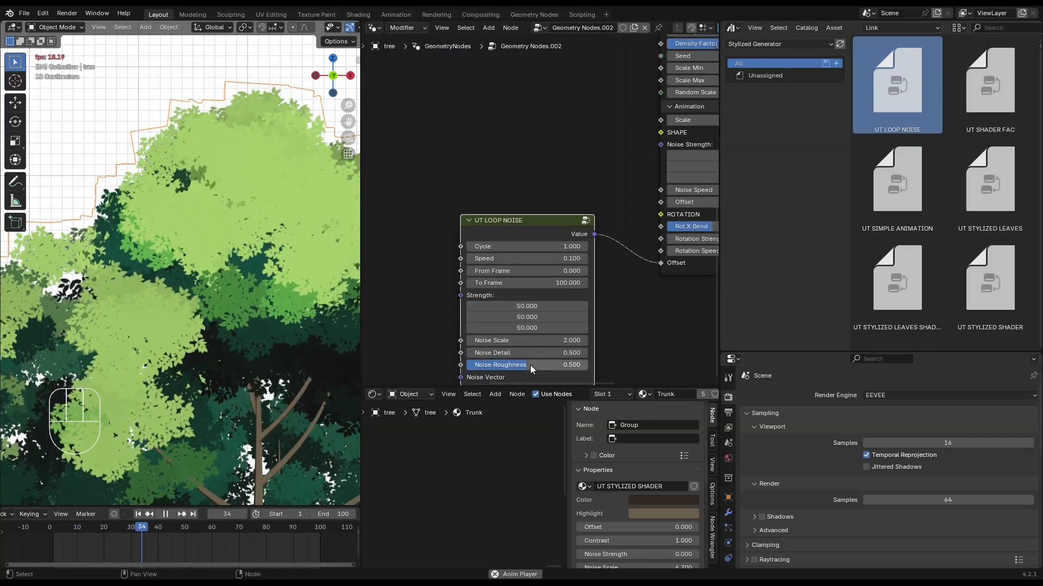
- Lower the leaves' Rot X Bend to about 0.268 while the animation plays
{"action": "middle_click_drag", "start_coordinate": [608, 250], "coordinate": [532, 308]}
{"action": "scroll", "coordinate": [565, 302], "scroll_direction": "down", "scroll_amount": 1}
{"action": "mouse_move", "coordinate": [631, 289]}
{"action": "left_mouse_down"}
{"action": "mouse_move", "coordinate": [599, 288]}
{"action": "mouse_move", "coordinate": [616, 287]}
{"action": "left_mouse_up"}
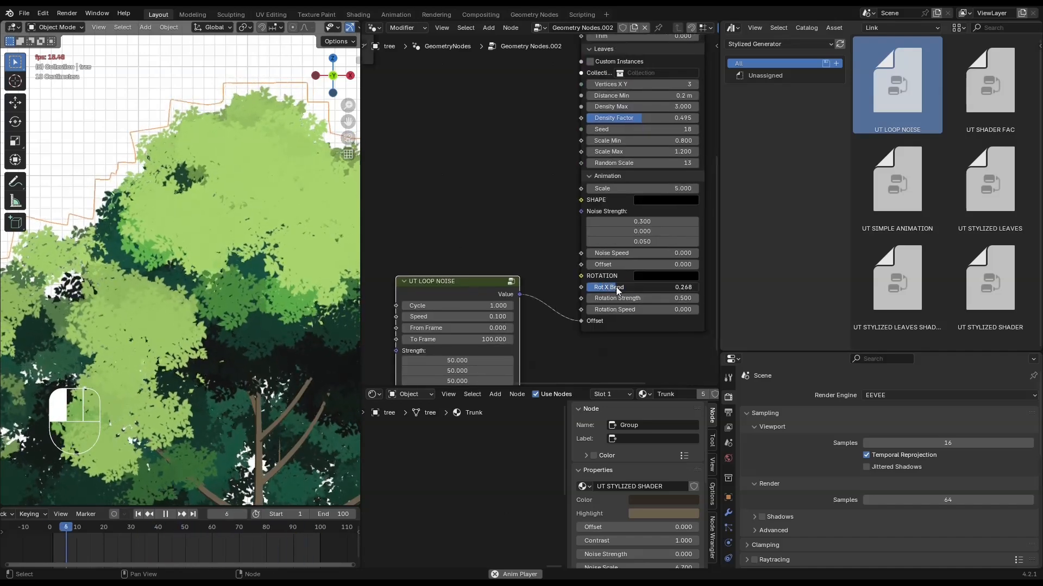
- Move the UT STYLIZED LEAVES, UT LOOP NOISE and Group Output nodes horizontally away from Join Geometry and save the file
{"action": "scroll", "coordinate": [225, 244], "scroll_direction": "down", "scroll_amount": 6}
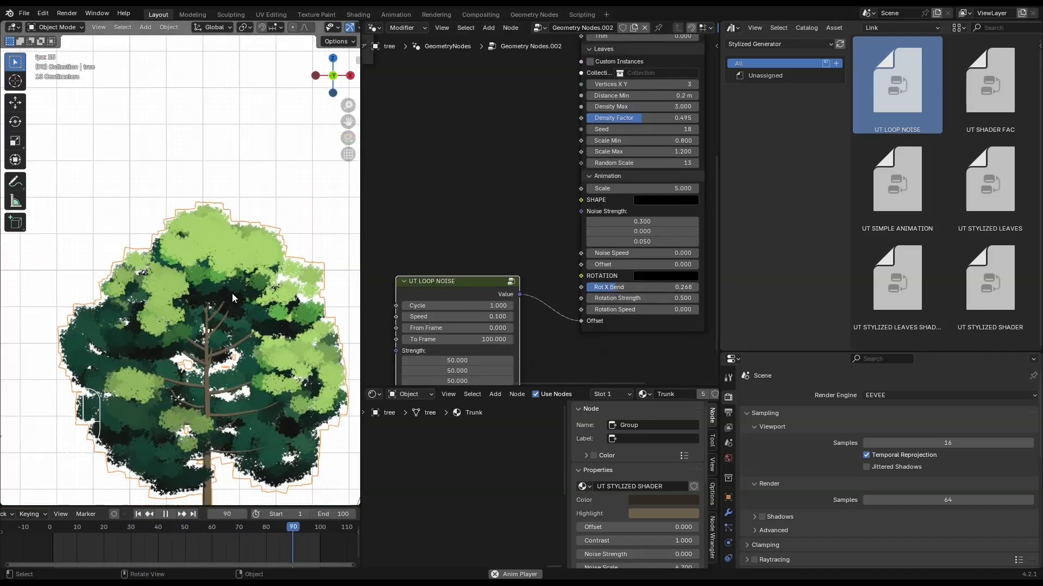
{"action": "key", "text": "space"}
{"action": "scroll", "coordinate": [568, 171], "scroll_direction": "down", "scroll_amount": 5}
{"action": "left_click_drag", "start_coordinate": [615, 337], "coordinate": [475, 106]}
{"action": "left_click_drag", "start_coordinate": [459, 205], "coordinate": [463, 145], "text": "ctrl"}
{"action": "key", "text": "g"}
{"action": "key", "text": "x"}
{"action": "left_click", "coordinate": [545, 201]}
{"action": "key", "text": "ctrl+s"}
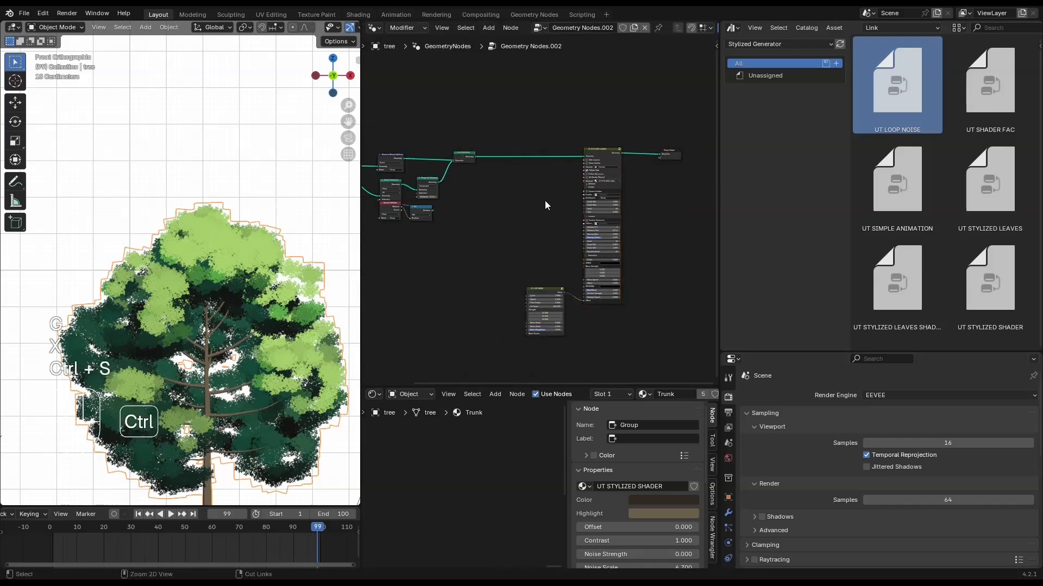
- Insert the UT SIMPLE ANIMATION asset between Join Geometry and UT STYLIZED LEAVES, and hide the leaves
{"action": "left_click_drag", "start_coordinate": [897, 180], "coordinate": [551, 106]}
{"action": "scroll", "coordinate": [541, 234], "scroll_direction": "up", "scroll_amount": 3}
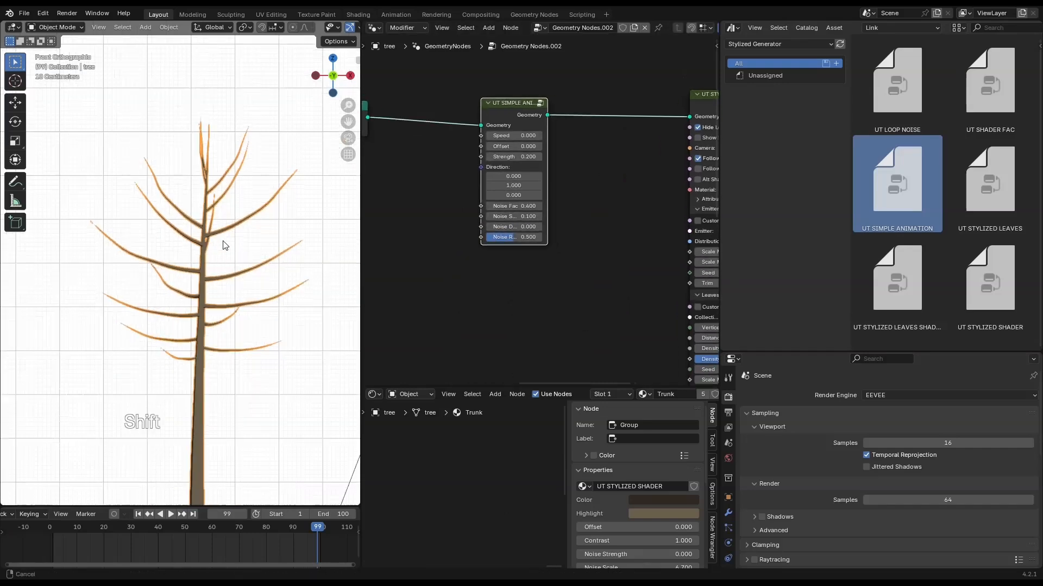
{"action": "middle_click_drag", "start_coordinate": [223, 241], "coordinate": [213, 169], "text": "shift"}
{"action": "scroll", "coordinate": [547, 337], "scroll_direction": "down", "scroll_amount": 1}
{"action": "middle_click_drag", "start_coordinate": [548, 337], "coordinate": [525, 168]}
- Duplicate the UT LOOP NOISE node and connect the copy's Value to the Offset input of UT SIMPLE ANIMATION
{"action": "left_click", "coordinate": [537, 298]}
{"action": "middle_click_drag", "start_coordinate": [529, 258], "coordinate": [617, 371]}
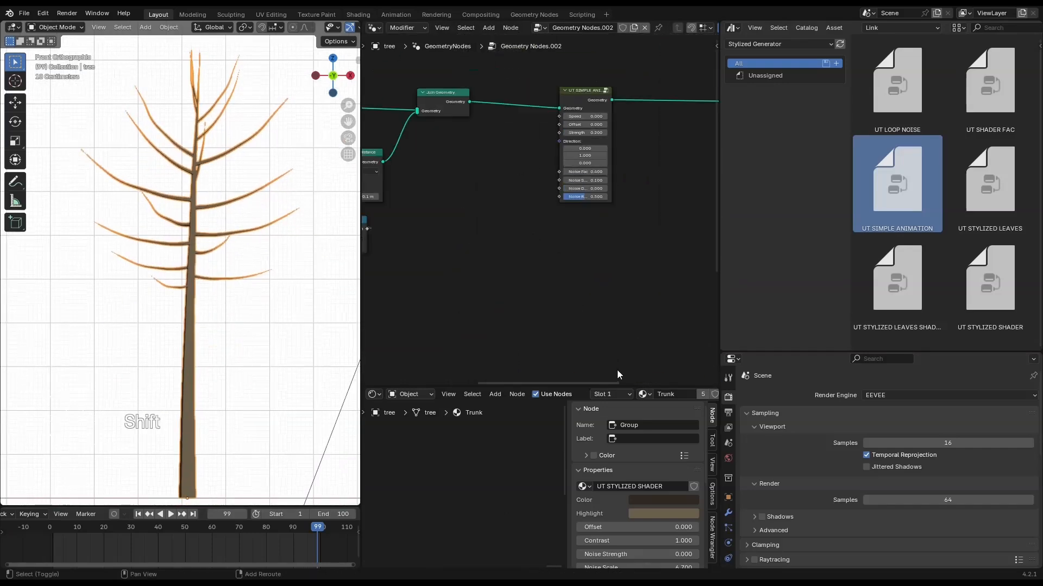
{"action": "key", "text": "shift+d"}
{"action": "left_click", "coordinate": [529, 211]}
{"action": "scroll", "coordinate": [529, 212], "scroll_direction": "up", "scroll_amount": 3}
{"action": "middle_click_drag", "start_coordinate": [511, 160], "coordinate": [495, 304]}
{"action": "left_click_drag", "start_coordinate": [509, 266], "coordinate": [520, 161]}
{"action": "left_click_drag", "start_coordinate": [550, 198], "coordinate": [562, 205]}
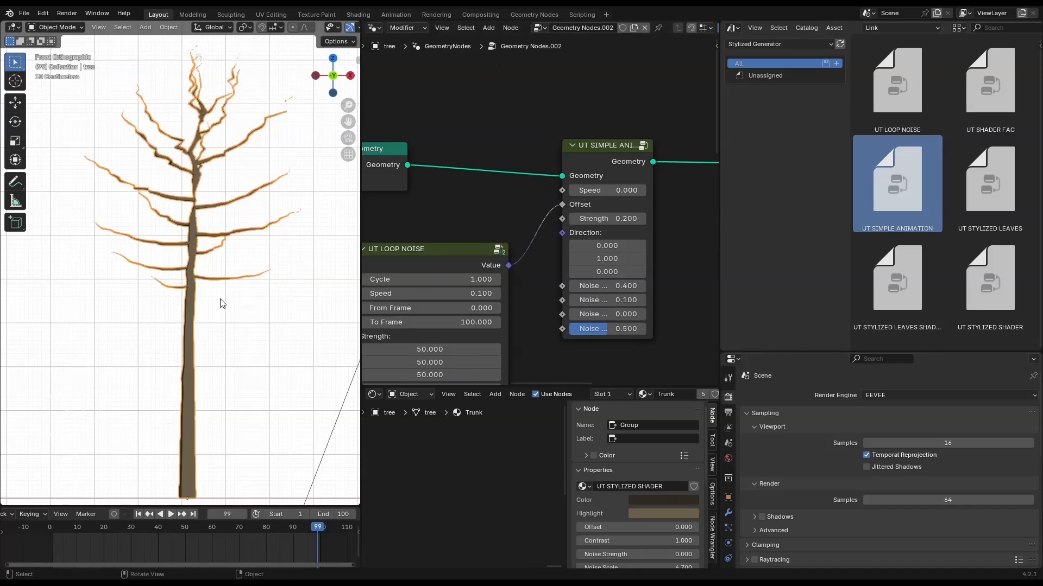
- Shift the leaves nodes and their loop noise horizontally to free space beside UT SIMPLE ANIMATION
{"action": "scroll", "coordinate": [468, 285], "scroll_direction": "down", "scroll_amount": 1}
{"action": "middle_click_drag", "start_coordinate": [453, 282], "coordinate": [464, 167]}
{"action": "scroll", "coordinate": [483, 209], "scroll_direction": "down", "scroll_amount": 10}
{"action": "left_click_drag", "start_coordinate": [645, 306], "coordinate": [453, 89]}
{"action": "key", "text": "g"}
{"action": "key", "text": "x"}
{"action": "left_click", "coordinate": [532, 159]}
- Examine the nodes inside the duplicated UT LOOP NOISE group
{"action": "scroll", "coordinate": [536, 159], "scroll_direction": "up", "scroll_amount": 5}
{"action": "scroll", "coordinate": [536, 158], "scroll_direction": "up", "scroll_amount": 8}
{"action": "middle_click_drag", "start_coordinate": [489, 66], "coordinate": [708, 254]}
{"action": "scroll", "coordinate": [520, 219], "scroll_direction": "up", "scroll_amount": 1}
{"action": "left_click", "coordinate": [518, 182]}
{"action": "scroll", "coordinate": [518, 181], "scroll_direction": "down", "scroll_amount": 2}
{"action": "key", "text": "Tab"}
{"action": "scroll", "coordinate": [518, 181], "scroll_direction": "down", "scroll_amount": 3}
{"action": "scroll", "coordinate": [708, 254], "scroll_direction": "up", "scroll_amount": 1}
{"action": "key", "text": "Tab"}
{"action": "scroll", "coordinate": [563, 207], "scroll_direction": "up", "scroll_amount": 3}
- Show the node options of the duplicated UT LOOP NOISE, make the group local and set its Noise Texture nodes to 1D
{"action": "right_click", "coordinate": [538, 181]}
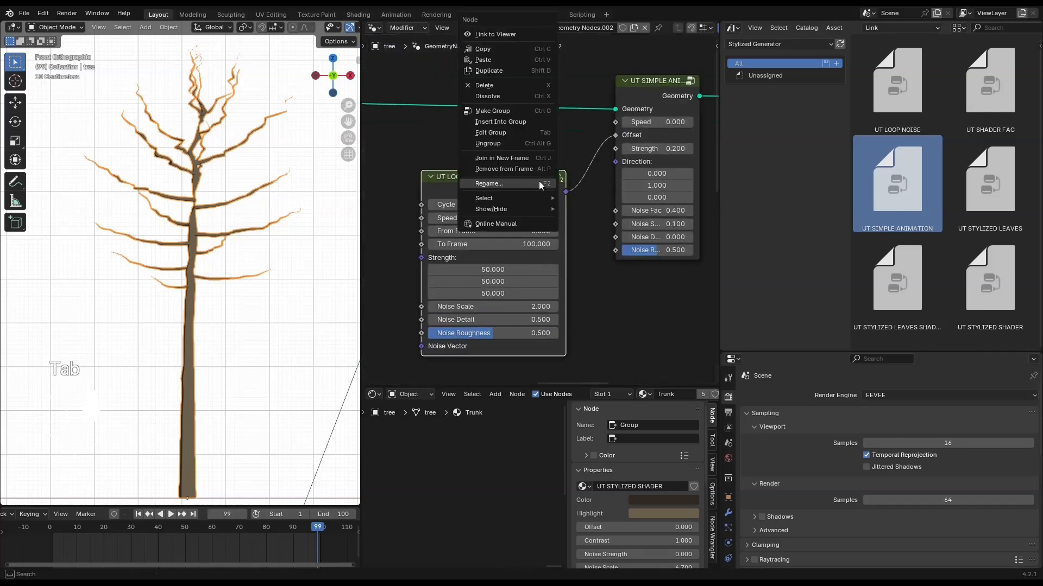
{"action": "left_click", "coordinate": [581, 219]}
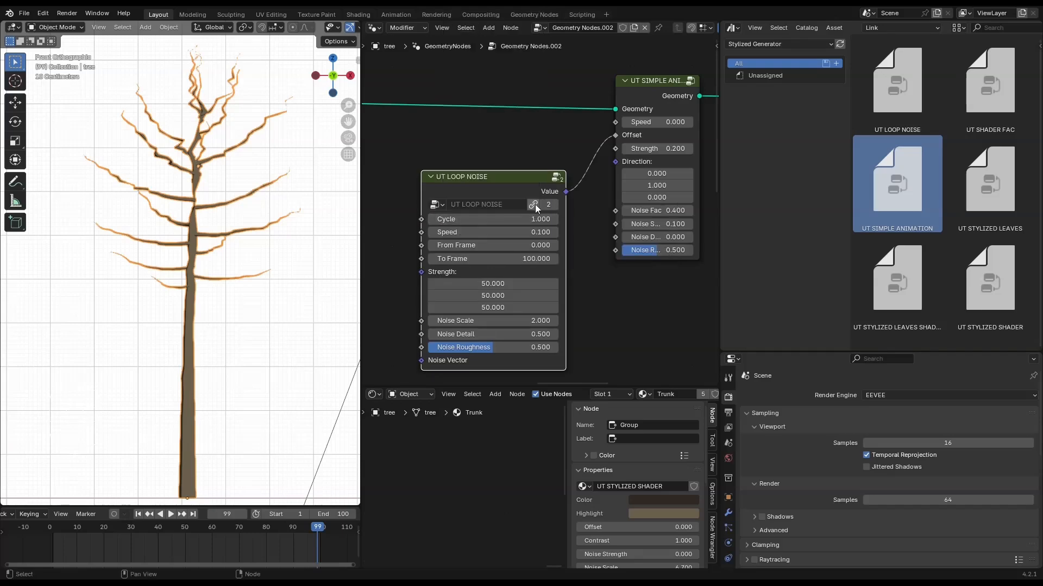
{"action": "key", "text": "Tab"}
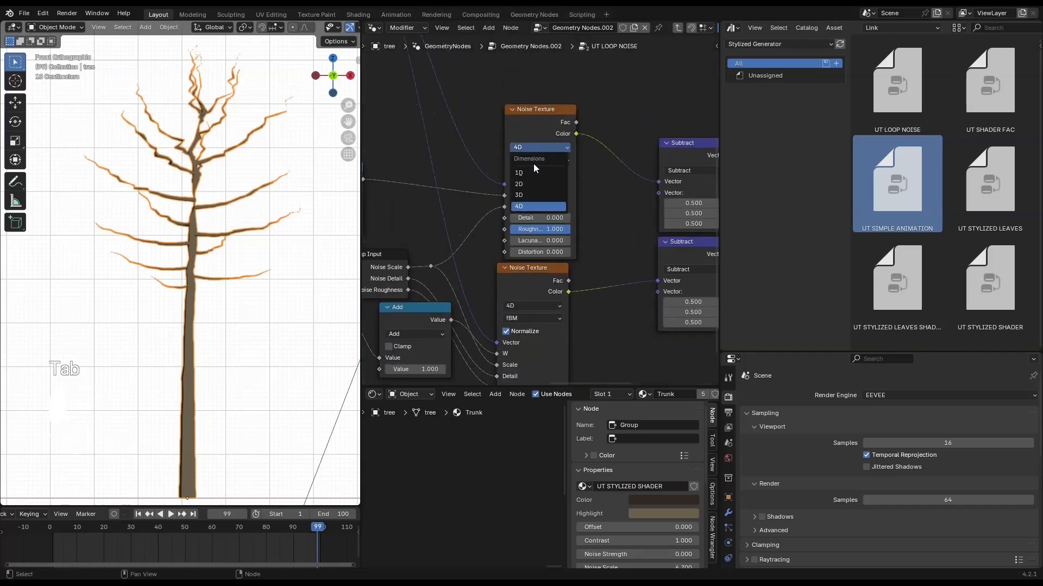
{"action": "key", "text": "Tab"}
- Play the animation and switch the viewport to solid shading
{"action": "key", "text": "space"}
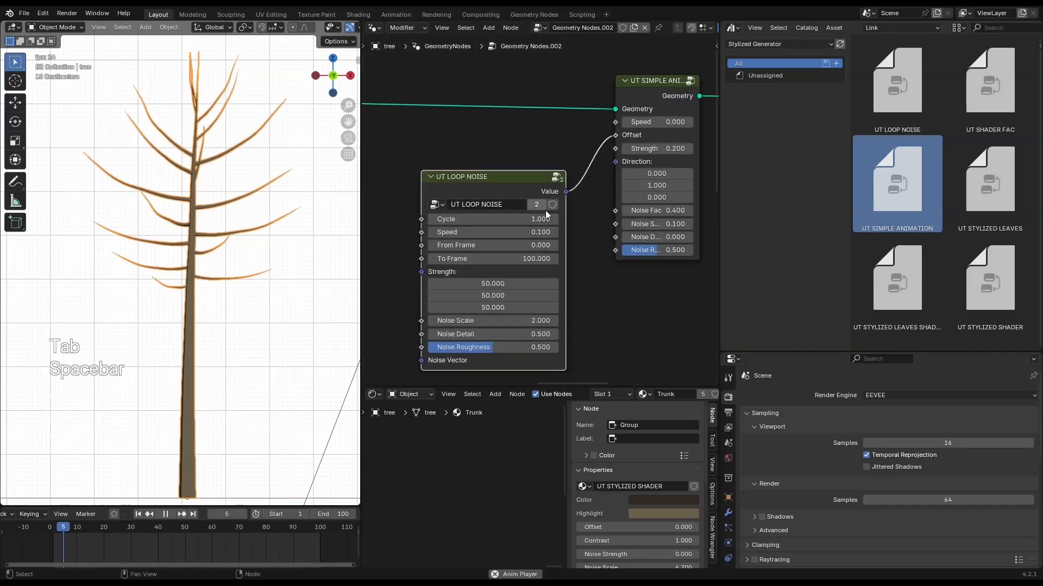
{"action": "key", "text": "z"}
{"action": "left_click", "coordinate": [223, 220]}
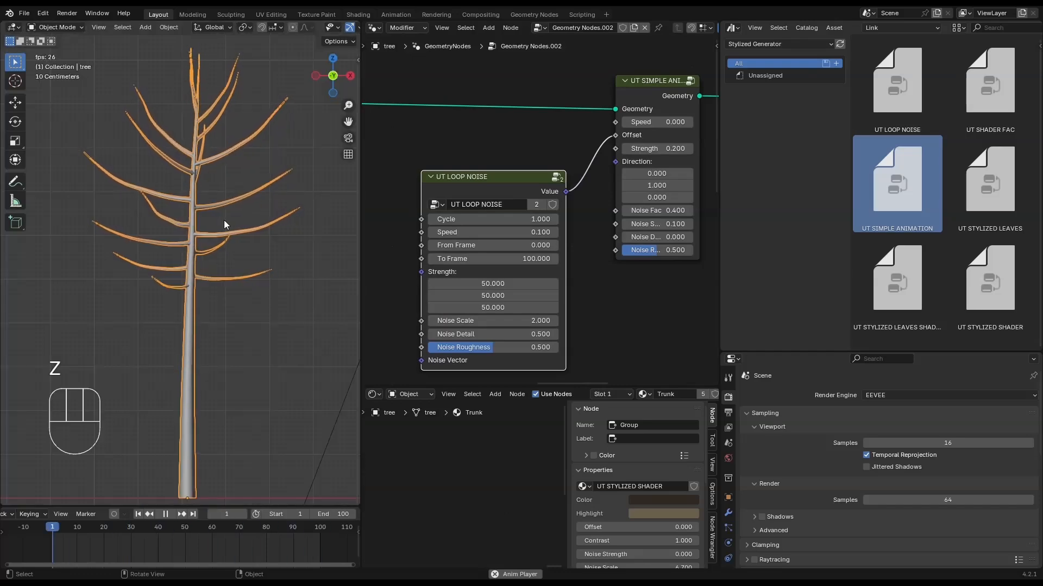
- Set UT SIMPLE ANIMATION's Direction Y to -1 and its Strength to 0.070
{"action": "middle_click_drag", "start_coordinate": [569, 221], "coordinate": [495, 266]}
{"action": "scroll", "coordinate": [297, 220], "scroll_direction": "down", "scroll_amount": 2}
{"action": "middle_click_drag", "start_coordinate": [435, 354], "coordinate": [493, 232]}
{"action": "scroll", "coordinate": [492, 232], "scroll_direction": "up", "scroll_amount": 1}
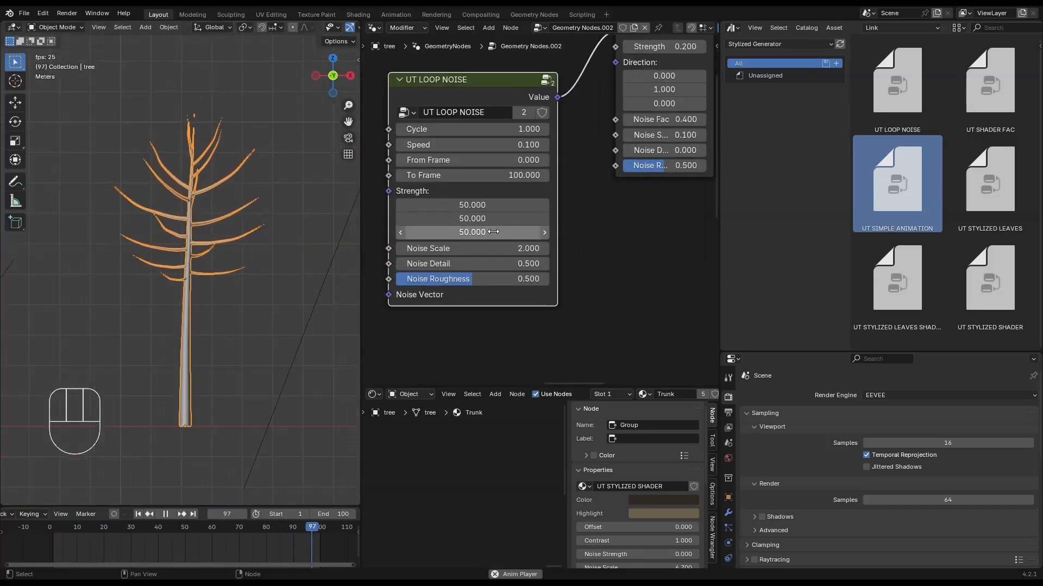
{"action": "middle_click_drag", "start_coordinate": [540, 159], "coordinate": [492, 248]}
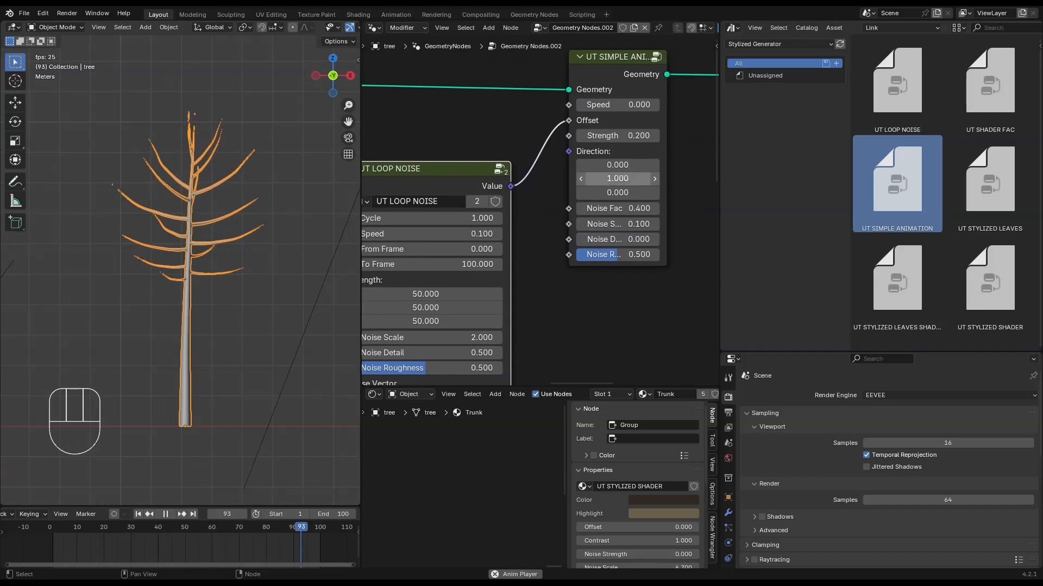
{"action": "left_click", "coordinate": [624, 176]}
{"action": "type", "text": "-1"}
{"action": "key", "text": "Return"}
{"action": "middle_click_drag", "start_coordinate": [602, 196], "coordinate": [587, 240]}
{"action": "left_click_drag", "start_coordinate": [603, 179], "coordinate": [595, 180], "text": "shift"}
{"action": "scroll", "coordinate": [651, 230], "scroll_direction": "down", "scroll_amount": 3}
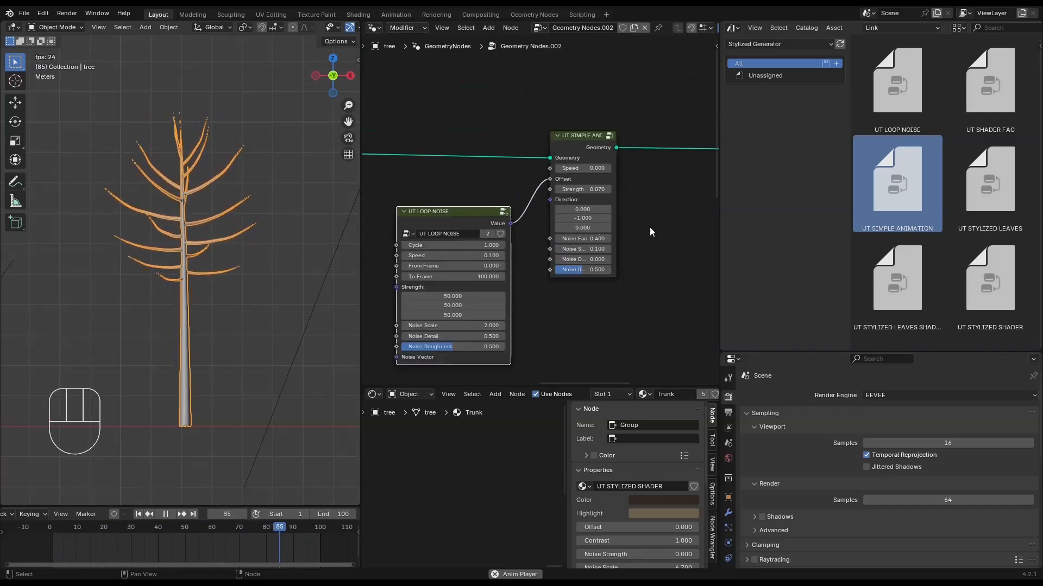
- Turn off Hide Leaves in the UT STYLIZED LEAVES node
{"action": "middle_click_drag", "start_coordinate": [652, 230], "coordinate": [450, 239]}
{"action": "left_click", "coordinate": [587, 178]}
{"action": "scroll", "coordinate": [552, 205], "scroll_direction": "down", "scroll_amount": 1}
{"action": "middle_click_drag", "start_coordinate": [515, 204], "coordinate": [492, 208]}
{"action": "scroll", "coordinate": [551, 204], "scroll_direction": "up", "scroll_amount": 1}
{"action": "left_click", "coordinate": [525, 188]}
{"action": "scroll", "coordinate": [245, 188], "scroll_direction": "up", "scroll_amount": 2}
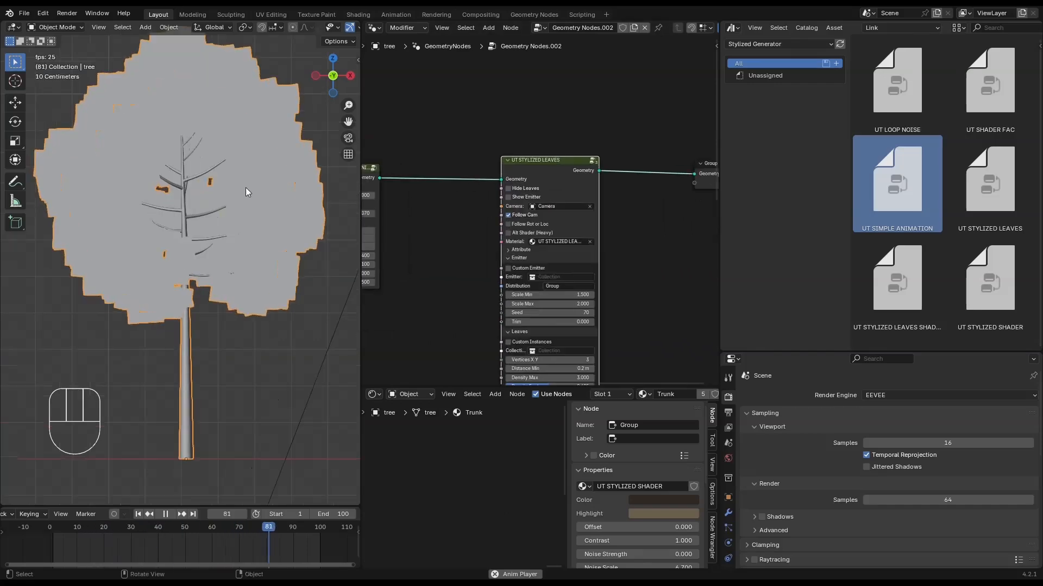
- Display the tree with its materials in the viewport again, watch the motion and stop playback
{"action": "key", "text": "z"}
{"action": "left_click", "coordinate": [266, 242]}
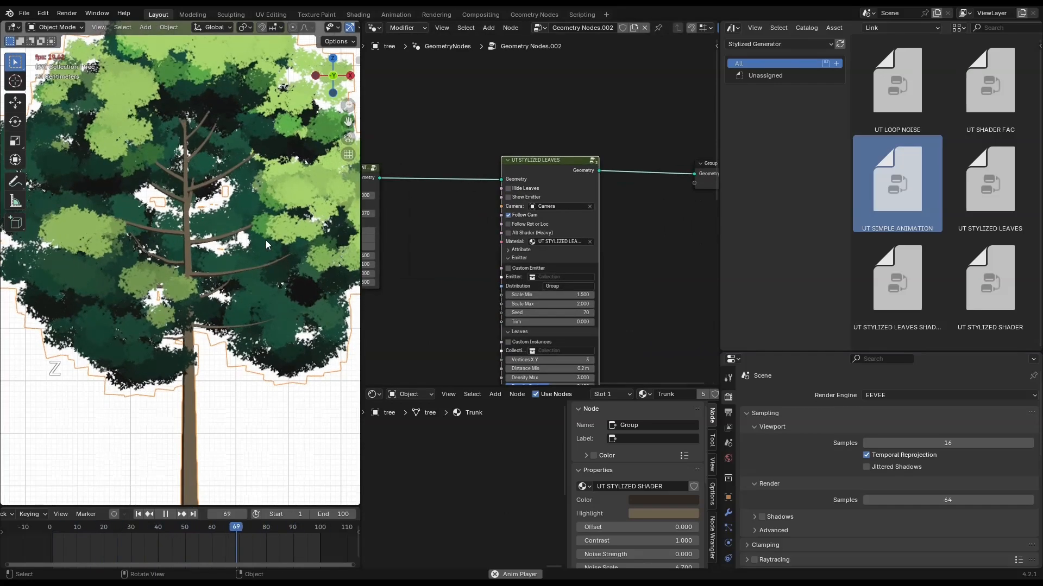
{"action": "key", "text": "space"}
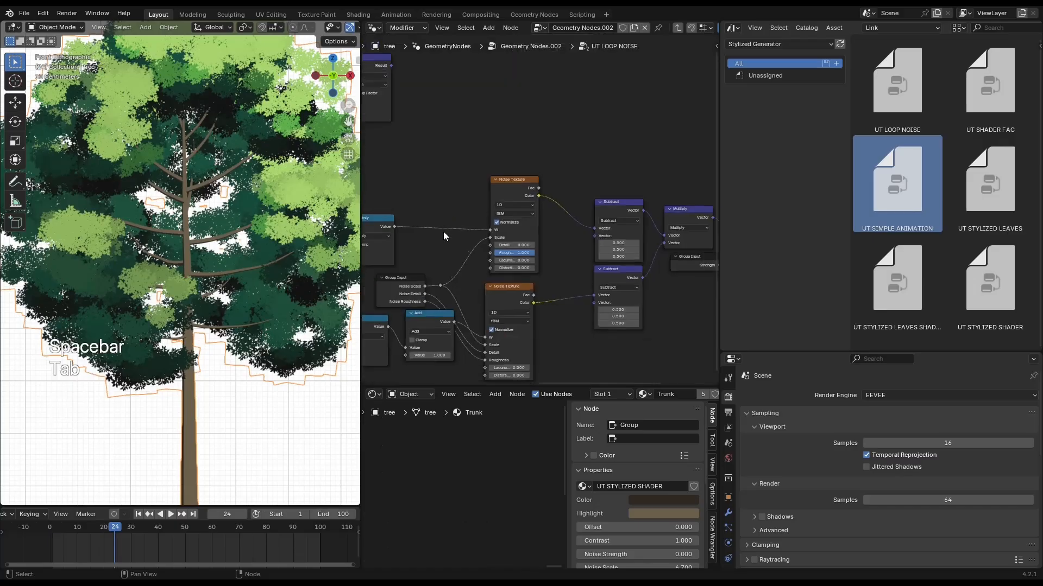
- Show the node options of the leaves' UT LOOP NOISE, make its group single-user and save the file
{"action": "key", "text": "Tab"}
{"action": "right_click", "coordinate": [491, 217]}
{"action": "mouse_move", "coordinate": [492, 217]}
{"action": "left_click", "coordinate": [553, 227]}
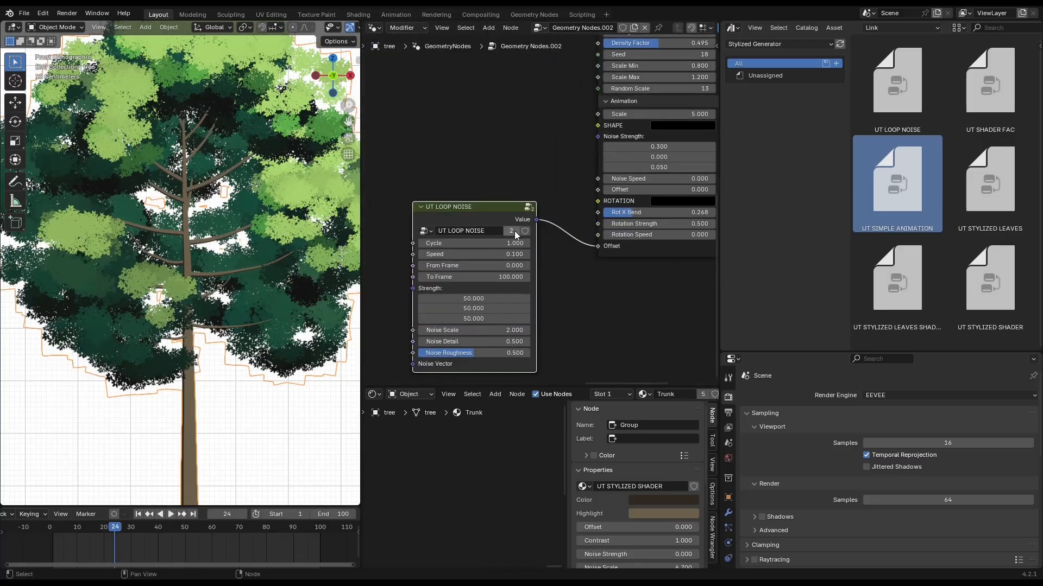
{"action": "key", "text": "Tab"}
{"action": "middle_click_drag", "start_coordinate": [495, 294], "coordinate": [558, 267]}
{"action": "key", "text": "Tab"}
{"action": "scroll", "coordinate": [532, 240], "scroll_direction": "down", "scroll_amount": 3}
{"action": "key", "text": "ctrl+s"}
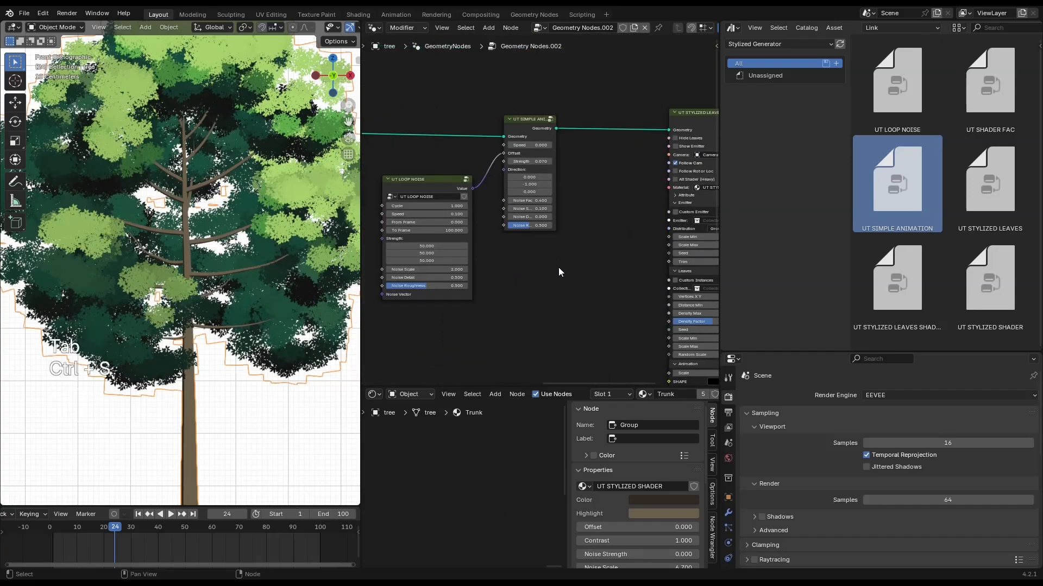
- Play the animation with nothing selected and check the leaf and branch motion up close
{"action": "key", "text": "space"}
{"action": "scroll", "coordinate": [253, 181], "scroll_direction": "up", "scroll_amount": 3, "text": "shift"}
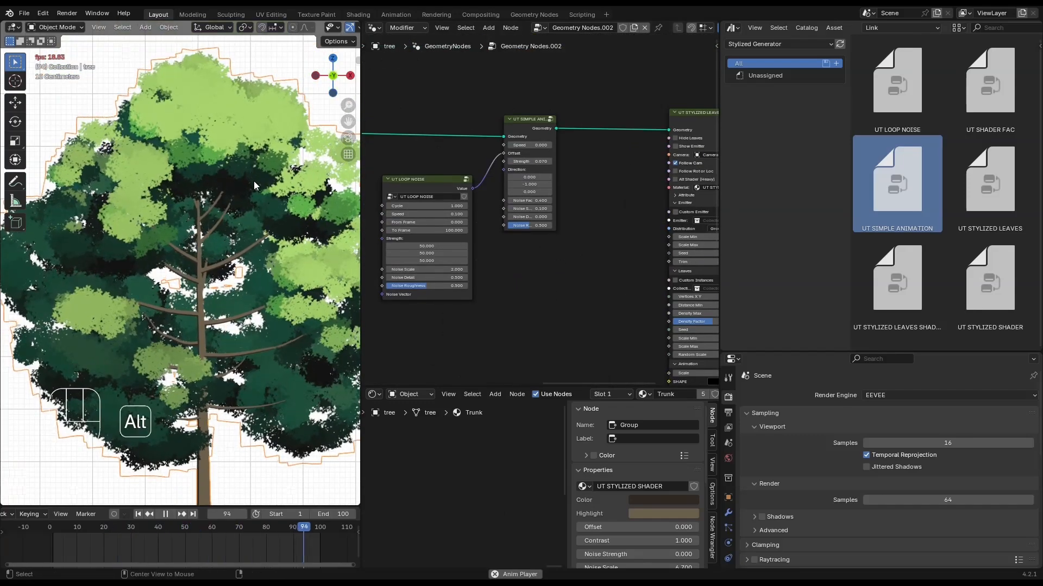
{"action": "key", "text": "alt+a"}
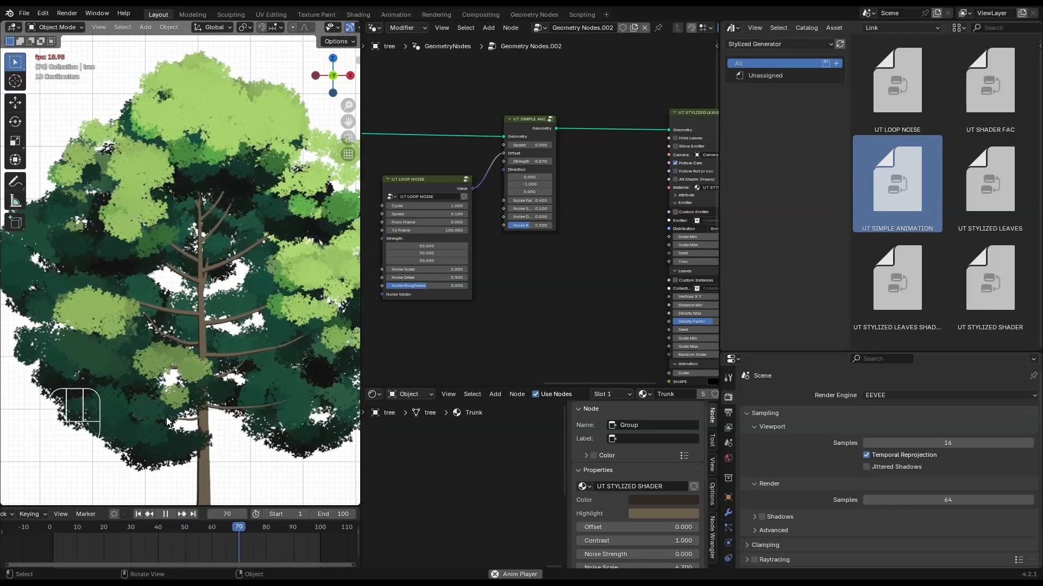
{"action": "scroll", "coordinate": [166, 417], "scroll_direction": "up", "scroll_amount": 5}
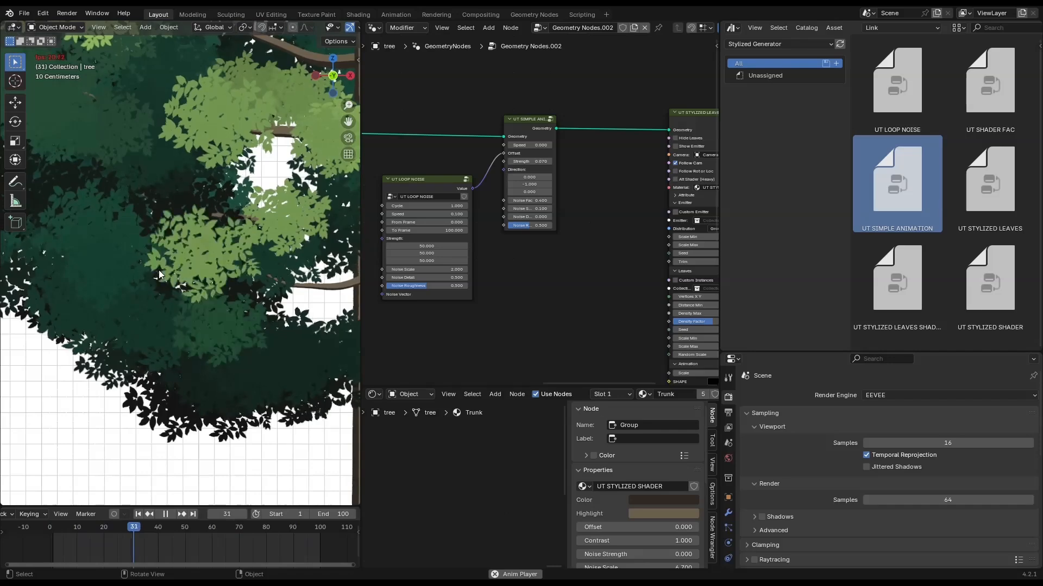
- Mute and unmute UT SIMPLE ANIMATION during playback to compare the motion with and without it
{"action": "left_click", "coordinate": [523, 137]}
{"action": "key", "text": "m"}
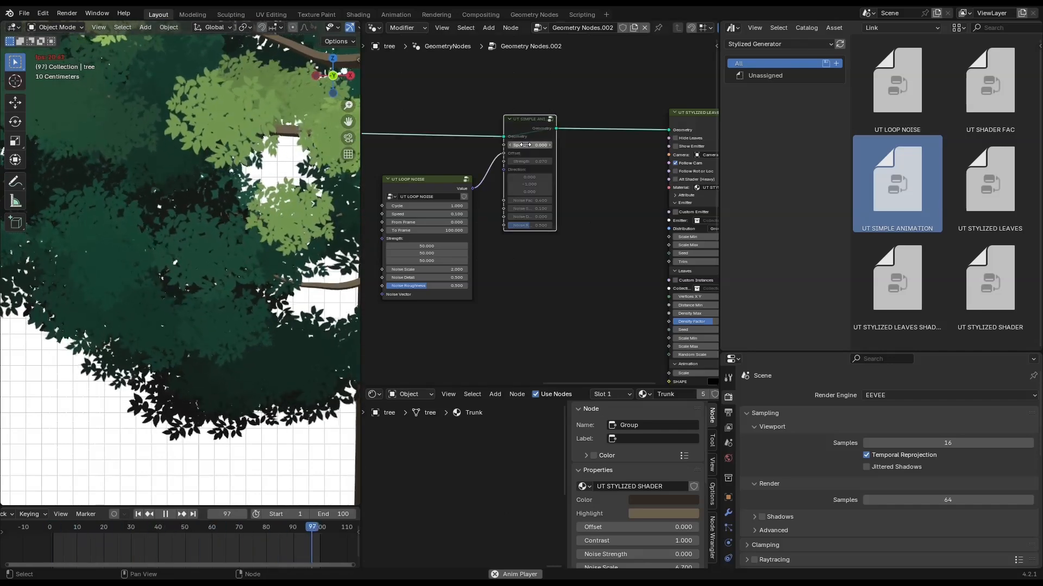
{"action": "key", "text": "m"}
- Move UT SIMPLE ANIMATION and its UT LOOP NOISE after UT STYLIZED LEAVES and connect the noise Value to Offset
{"action": "key", "text": "Home"}
{"action": "left_click_drag", "start_coordinate": [499, 215], "coordinate": [623, 210], "text": "alt"}
{"action": "left_click_drag", "start_coordinate": [395, 248], "coordinate": [577, 265]}
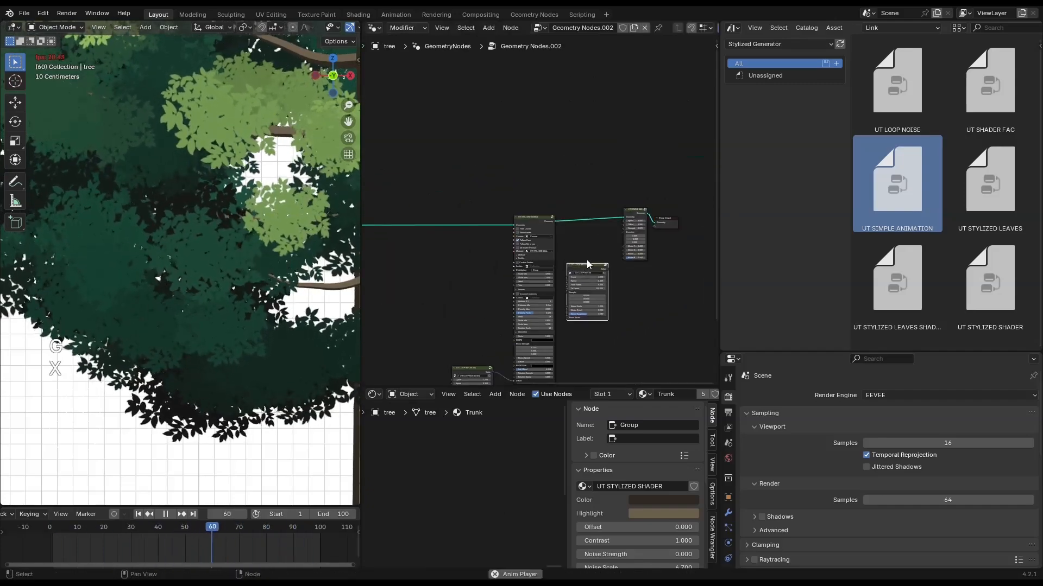
{"action": "scroll", "coordinate": [578, 265], "scroll_direction": "up", "scroll_amount": 4}
{"action": "left_click_drag", "start_coordinate": [495, 317], "coordinate": [535, 204]}
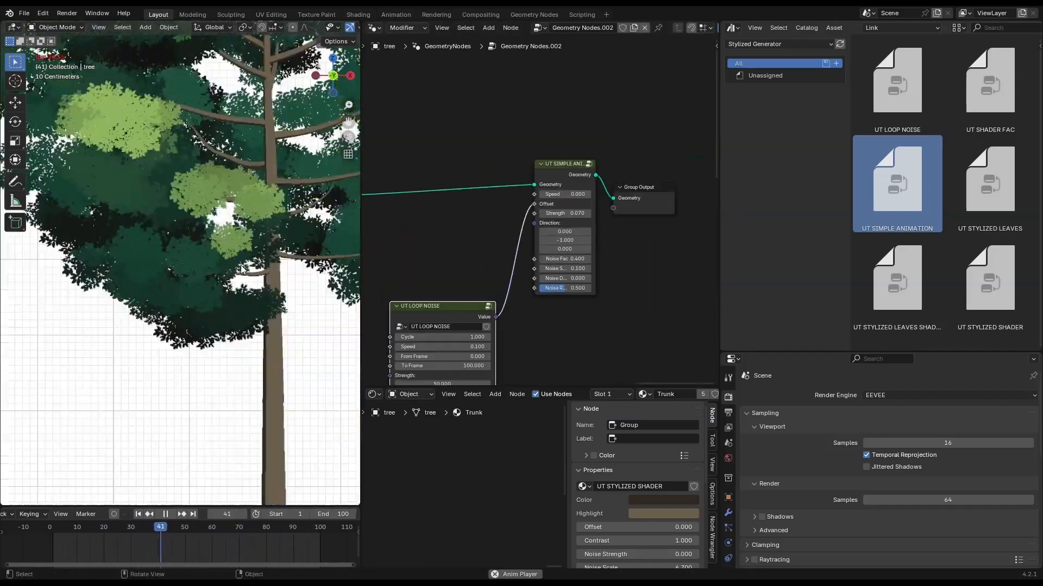
- Stop playback, disable the first modifier's viewport display on the finished tree and select the bare second tree
{"action": "scroll", "coordinate": [240, 262], "scroll_direction": "down", "scroll_amount": 4}
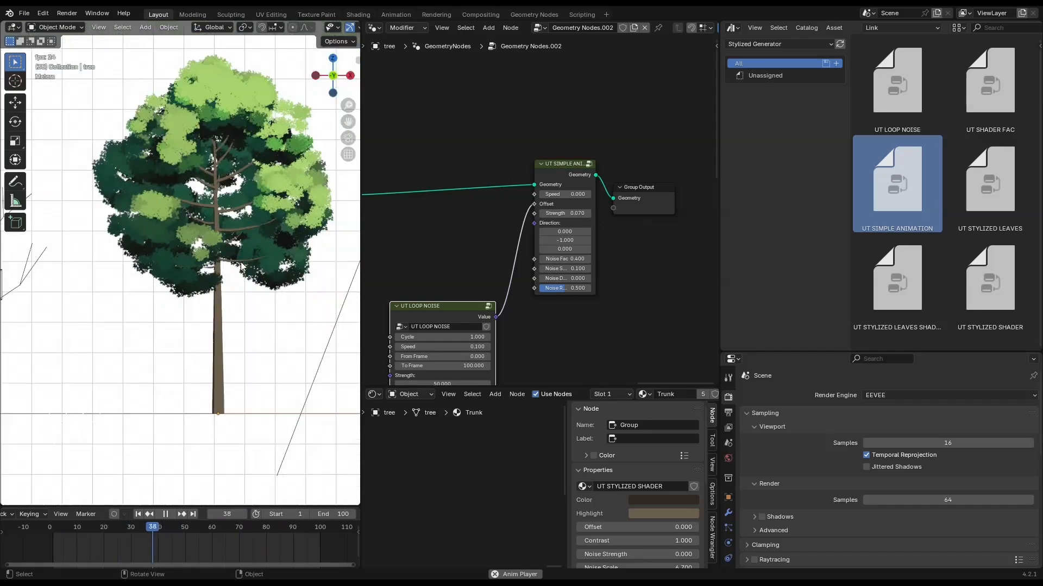
{"action": "scroll", "coordinate": [242, 267], "scroll_direction": "down", "scroll_amount": 5}
{"action": "middle_click_drag", "start_coordinate": [242, 267], "coordinate": [266, 270], "text": "shift"}
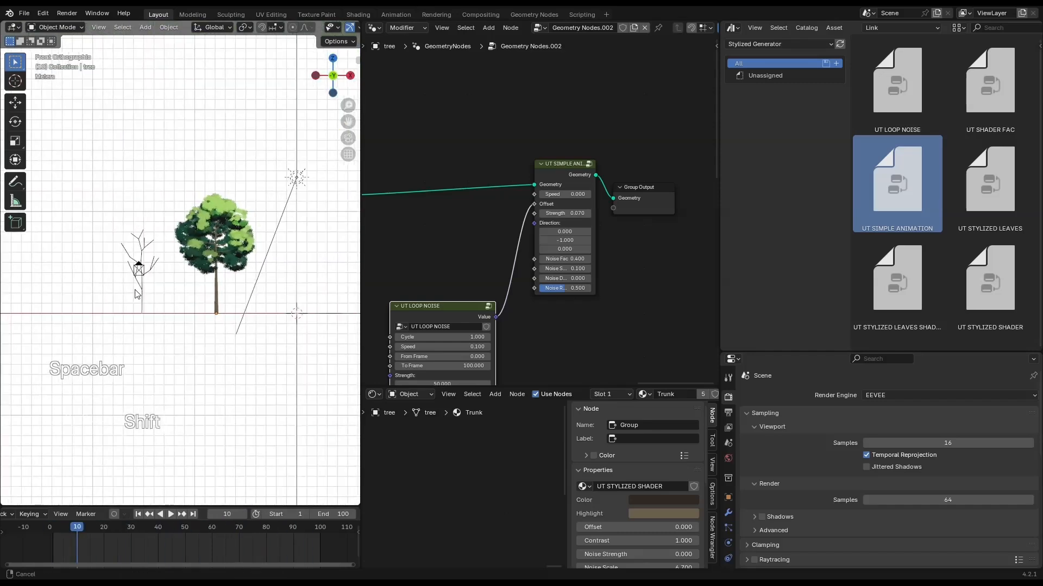
{"action": "scroll", "coordinate": [266, 270], "scroll_direction": "up", "scroll_amount": 2}
{"action": "left_click", "coordinate": [728, 514]}
{"action": "left_click", "coordinate": [983, 413]}
{"action": "left_click", "coordinate": [114, 310]}
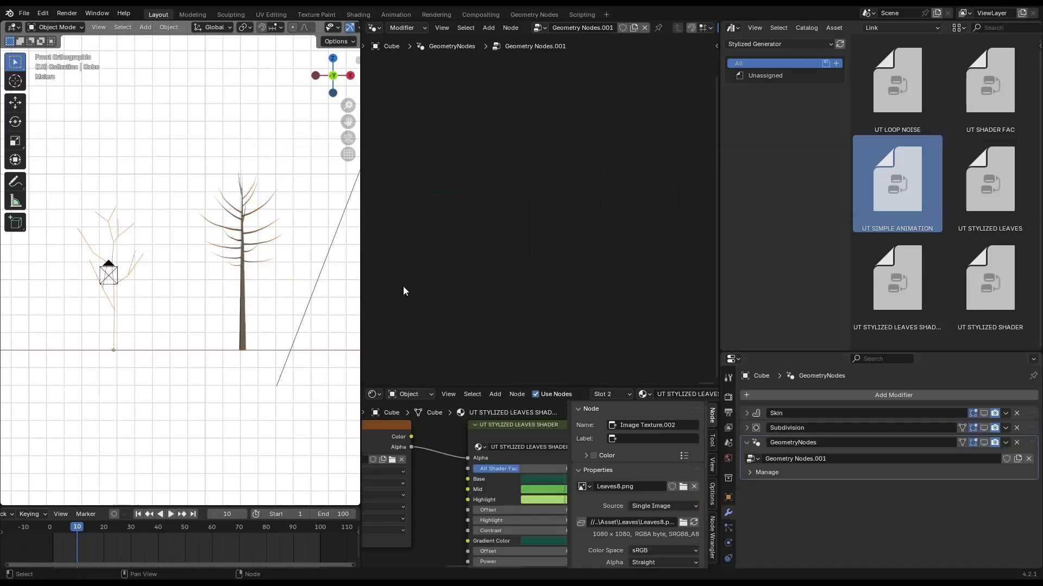
- Insert a Remove Named Attribute node between Group Input and Join Geometry in the second tree's node tree
{"action": "key", "text": "a"}
{"action": "key", "text": "grave"}
{"action": "scroll", "coordinate": [455, 177], "scroll_direction": "up", "scroll_amount": 4}
{"action": "middle_click_drag", "start_coordinate": [455, 177], "coordinate": [560, 218]}
{"action": "key", "text": "ctrl+a"}
{"action": "type", "text": "re"}
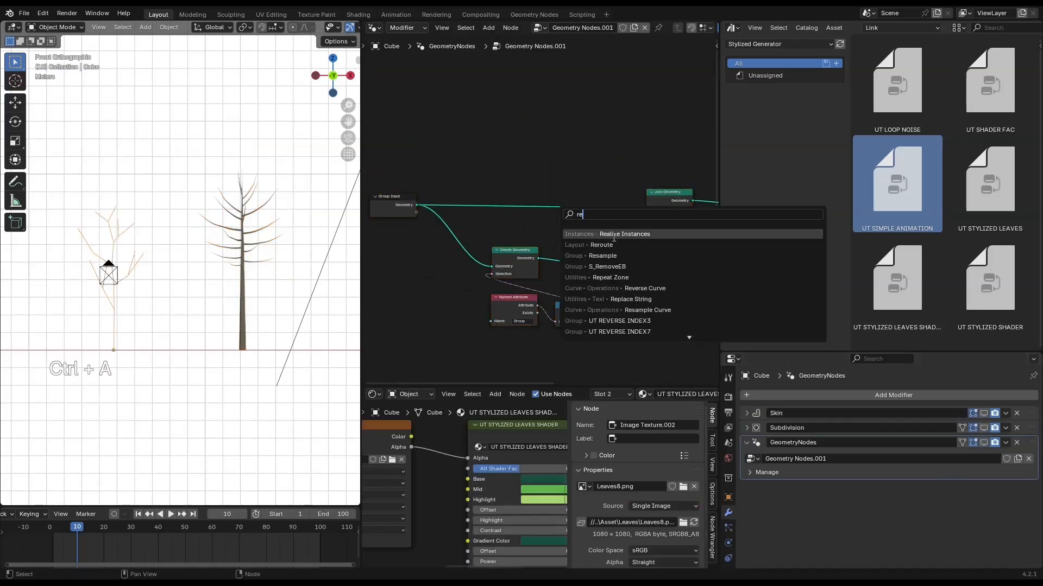
{"action": "left_click", "coordinate": [636, 244]}
{"action": "left_click", "coordinate": [498, 199]}
- Set the attribute name of Remove Named Attribute to Group, copied from the Named Attribute node
{"action": "scroll", "coordinate": [510, 233], "scroll_direction": "up", "scroll_amount": 7}
{"action": "middle_click_drag", "start_coordinate": [553, 374], "coordinate": [556, 327]}
{"action": "scroll", "coordinate": [553, 325], "scroll_direction": "down", "scroll_amount": 1}
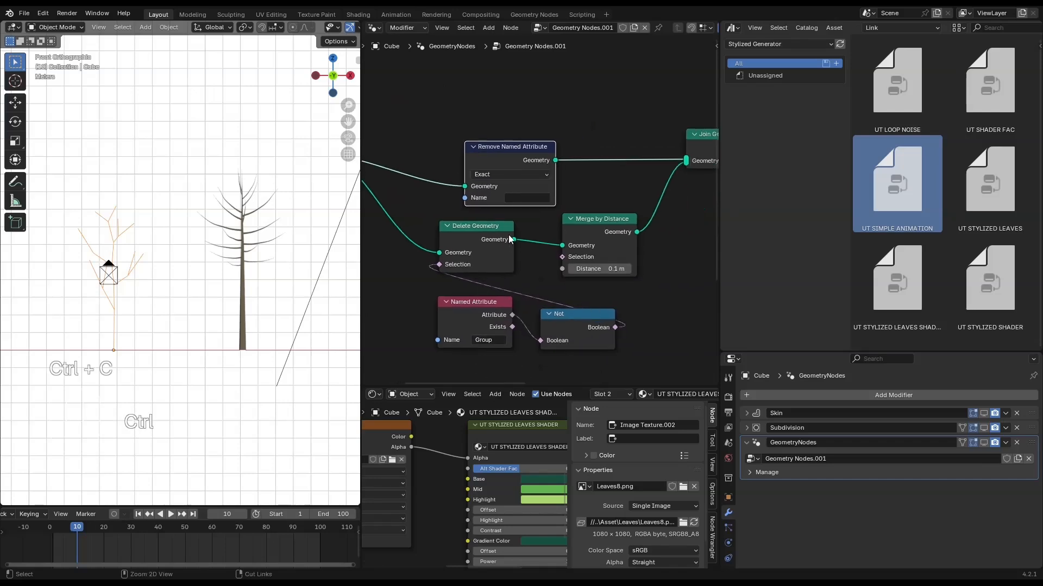
{"action": "scroll", "coordinate": [206, 265], "scroll_direction": "up", "scroll_amount": 3}
{"action": "middle_click_drag", "start_coordinate": [689, 230], "coordinate": [599, 299]}
- Enable the second tree's Subdivision and GeometryNodes modifiers in the viewport and briefly play the animation
{"action": "left_click_drag", "start_coordinate": [983, 429], "coordinate": [983, 442]}
{"action": "scroll", "coordinate": [209, 272], "scroll_direction": "down", "scroll_amount": 2}
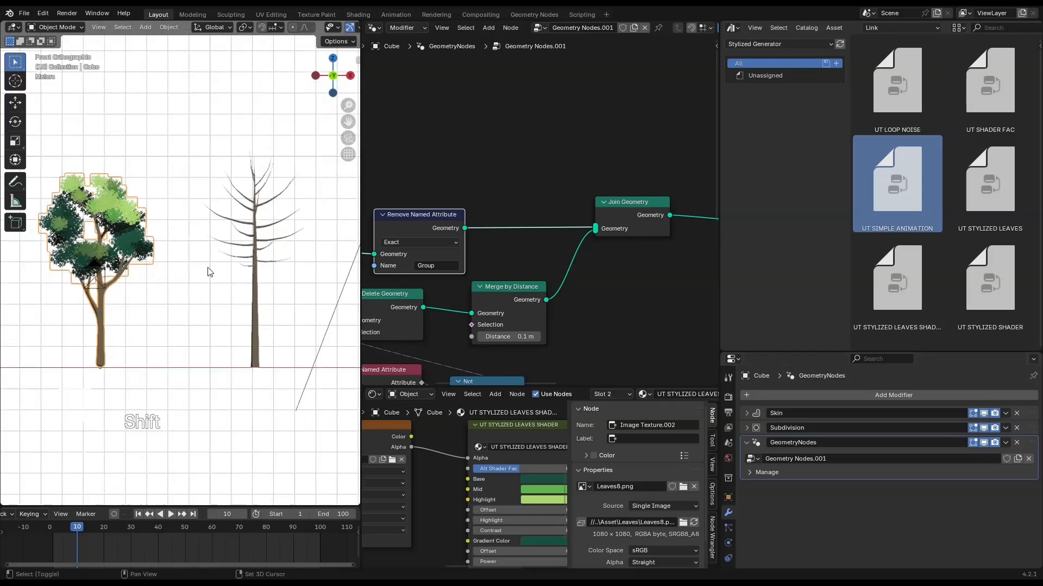
{"action": "middle_click_drag", "start_coordinate": [209, 272], "coordinate": [250, 283], "text": "shift"}
{"action": "scroll", "coordinate": [210, 275], "scroll_direction": "up", "scroll_amount": 2}
{"action": "key", "text": "space"}
{"action": "scroll", "coordinate": [115, 203], "scroll_direction": "up", "scroll_amount": 4}
{"action": "key", "text": "space"}
{"action": "scroll", "coordinate": [131, 144], "scroll_direction": "down", "scroll_amount": 4}
{"action": "scroll", "coordinate": [662, 272], "scroll_direction": "down", "scroll_amount": 3}
- Raise the second tree's leaf Density Factor to 1
{"action": "middle_click_drag", "start_coordinate": [684, 293], "coordinate": [437, 146]}
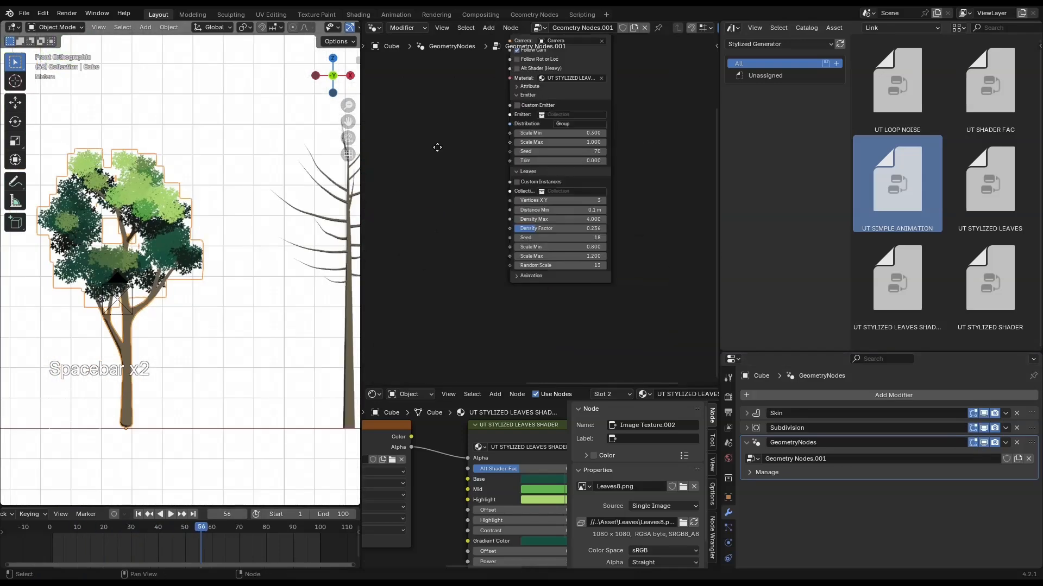
{"action": "scroll", "coordinate": [581, 245], "scroll_direction": "up", "scroll_amount": 4}
{"action": "left_click_drag", "start_coordinate": [546, 222], "coordinate": [609, 221]}
{"action": "scroll", "coordinate": [236, 297], "scroll_direction": "up", "scroll_amount": 2}
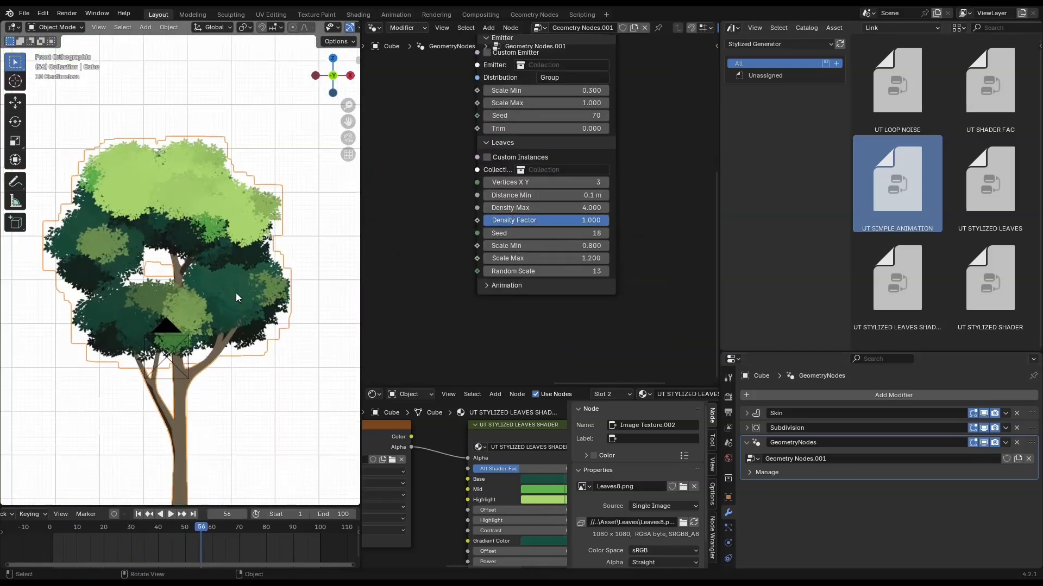
- Set the second tree's Emitter Scale Min to 0.5 and Scale Max to 1.5
{"action": "middle_click_drag", "start_coordinate": [511, 87], "coordinate": [506, 151]}
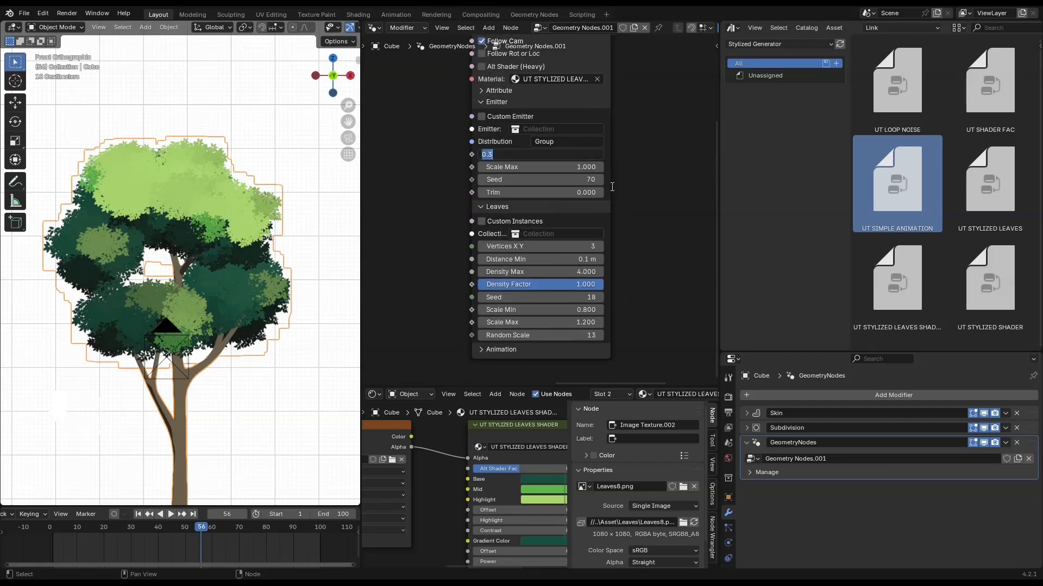
{"action": "type", "text": "0.5"}
{"action": "key", "text": "Tab"}
{"action": "type", "text": ".5"}
{"action": "key", "text": "Return"}
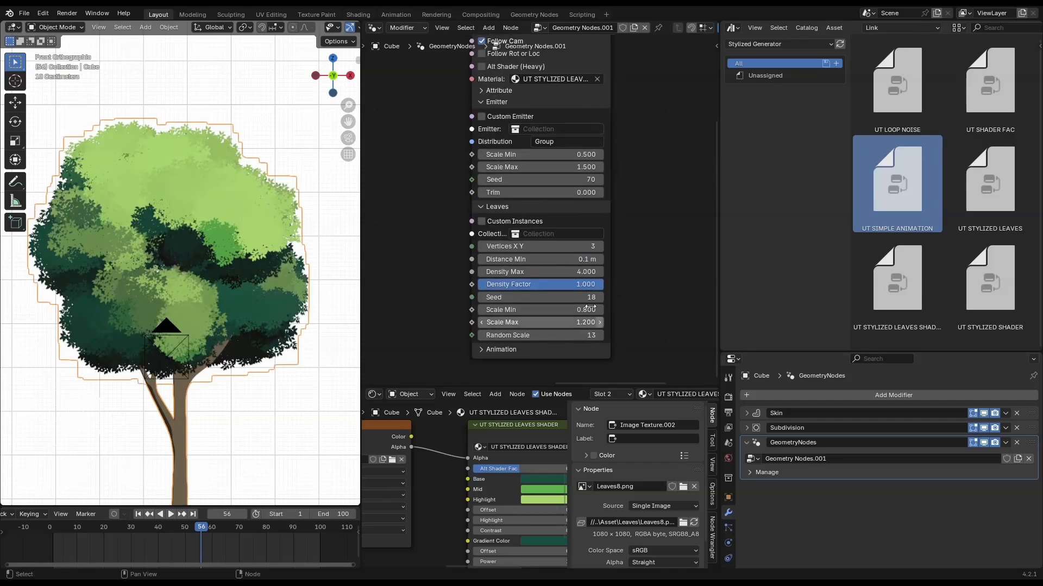
- Set the second tree's leaf Density Max to 3 and Density Factor to about 0.623, and play the animation
{"action": "left_click_drag", "start_coordinate": [576, 284], "coordinate": [528, 284]}
{"action": "key", "text": "space"}
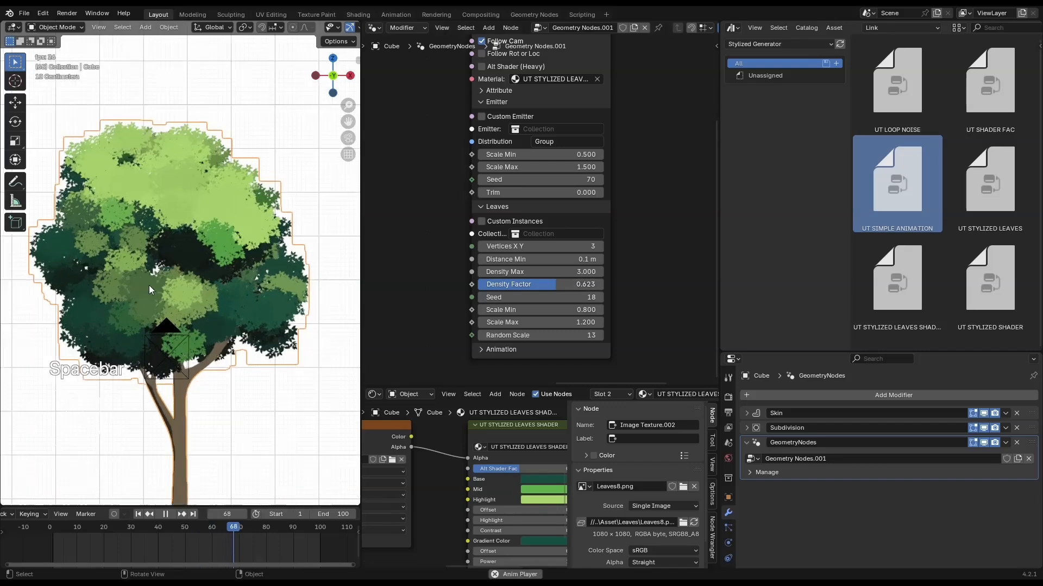
- Set the second tree's leaf Rotation Speed to 0.1 and Rot X Bend to about 0.423, and play the animation
{"action": "key", "text": "space"}
{"action": "scroll", "coordinate": [524, 325], "scroll_direction": "down", "scroll_amount": 8}
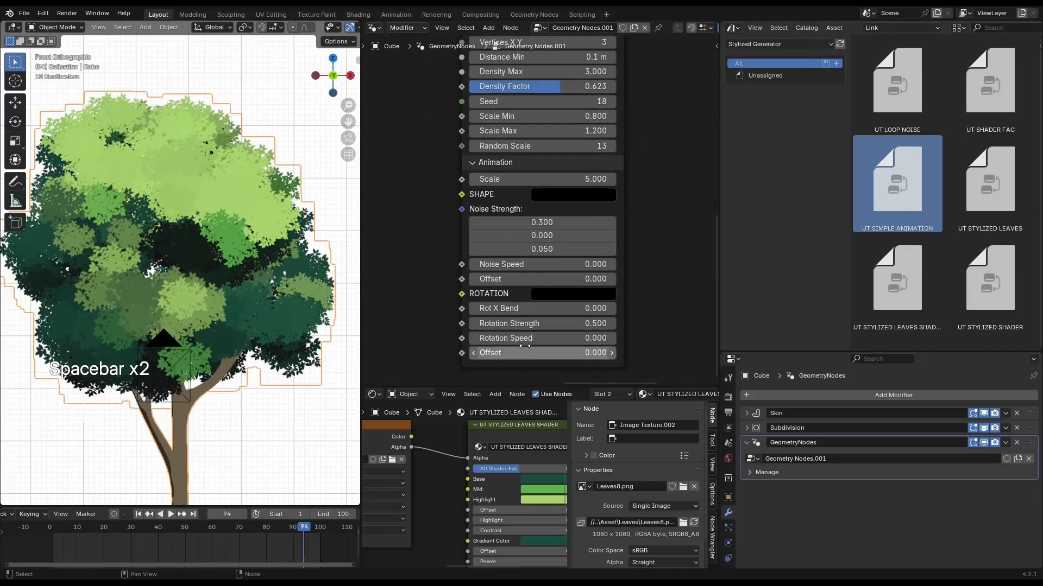
{"action": "type", "text": ".1"}
{"action": "key", "text": "Return"}
{"action": "left_click_drag", "start_coordinate": [516, 309], "coordinate": [569, 308]}
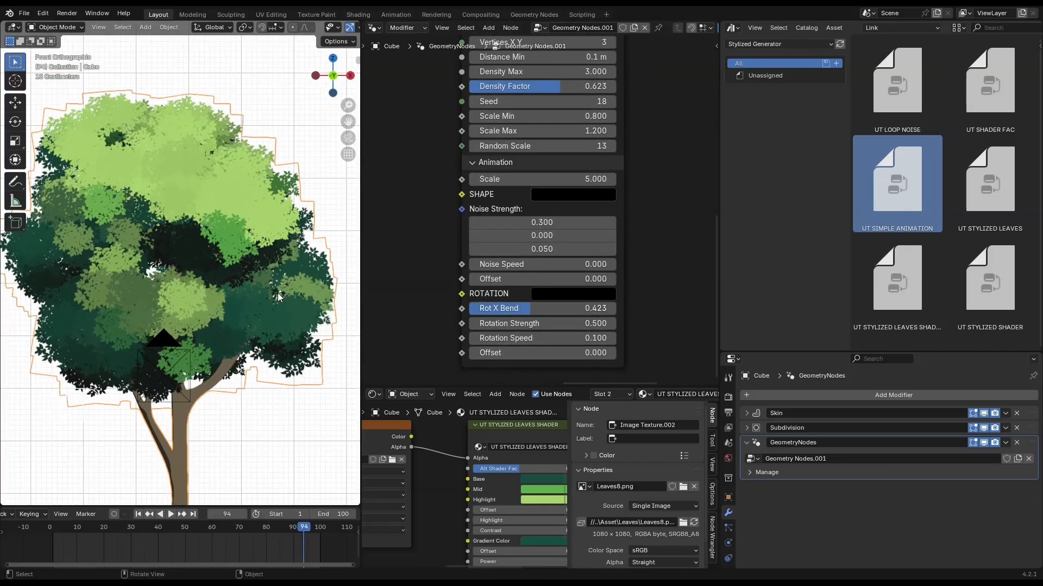
{"action": "key", "text": "space"}
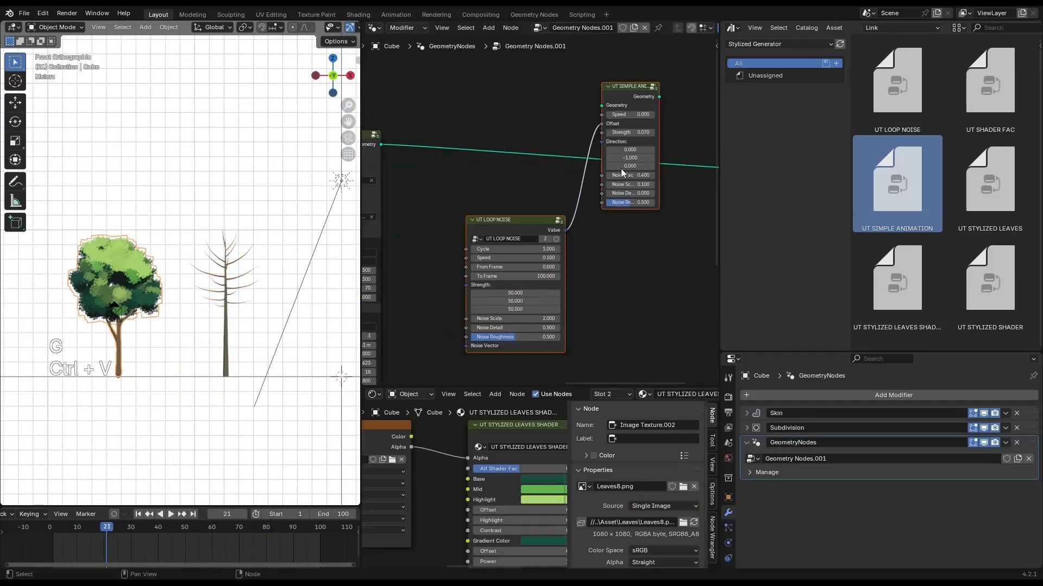
- Copy the bare tree's UT LOOP NOISE.001 node into the second tree, link its Value to the leaf rotation Offset, and inspect the motion
{"action": "left_click_drag", "start_coordinate": [553, 189], "coordinate": [627, 269]}
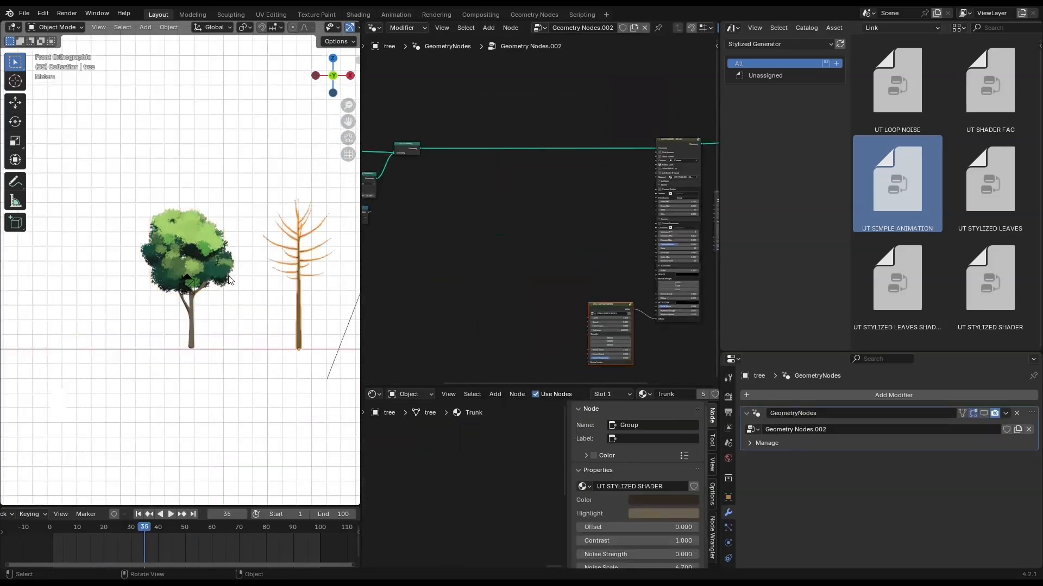
{"action": "left_click", "coordinate": [228, 280]}
{"action": "key", "text": "ctrl+v"}
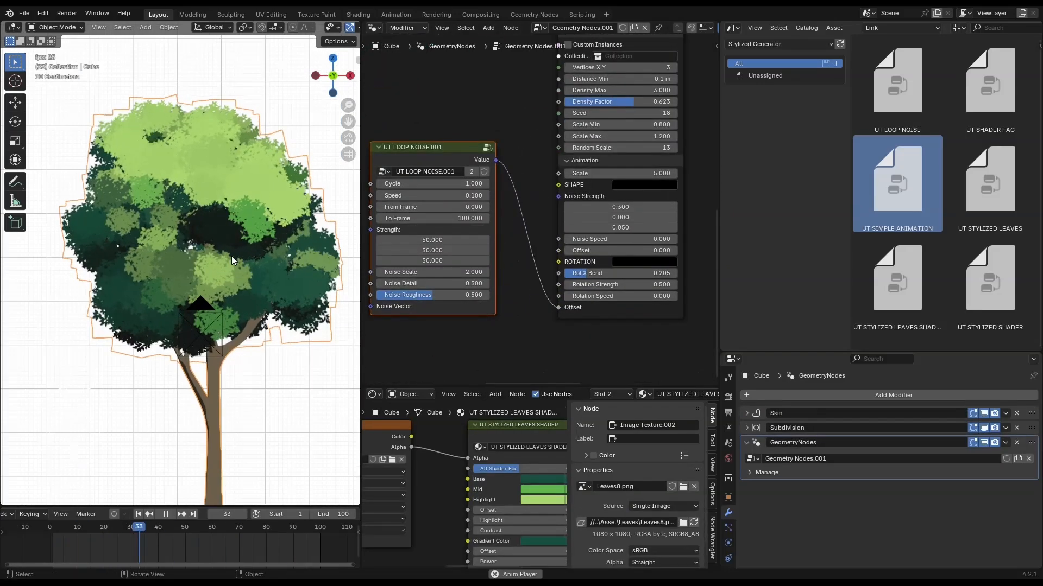
{"action": "scroll", "coordinate": [232, 256], "scroll_direction": "up", "scroll_amount": 10}
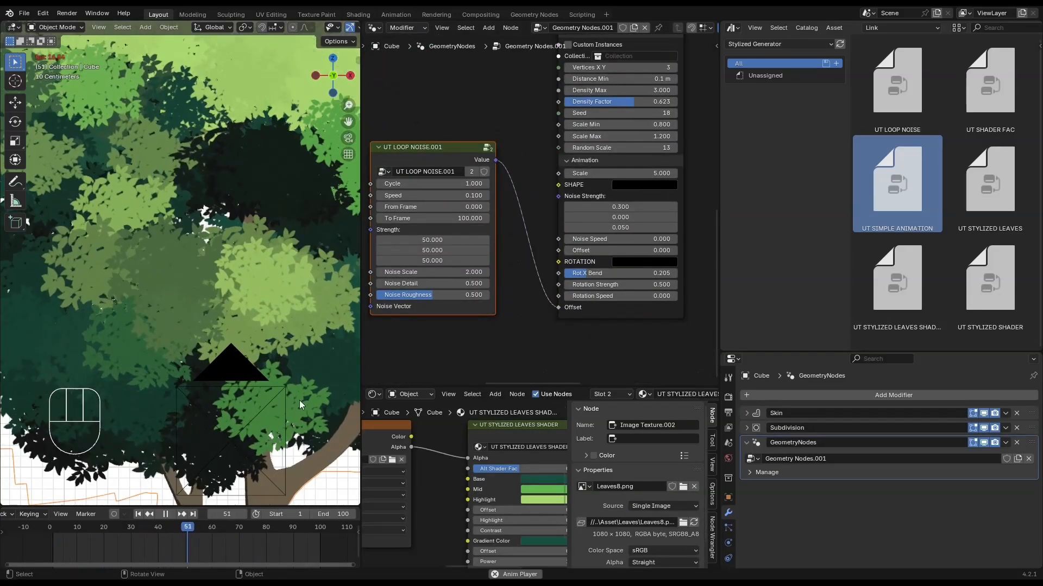
{"action": "scroll", "coordinate": [207, 280], "scroll_direction": "down", "scroll_amount": 4}
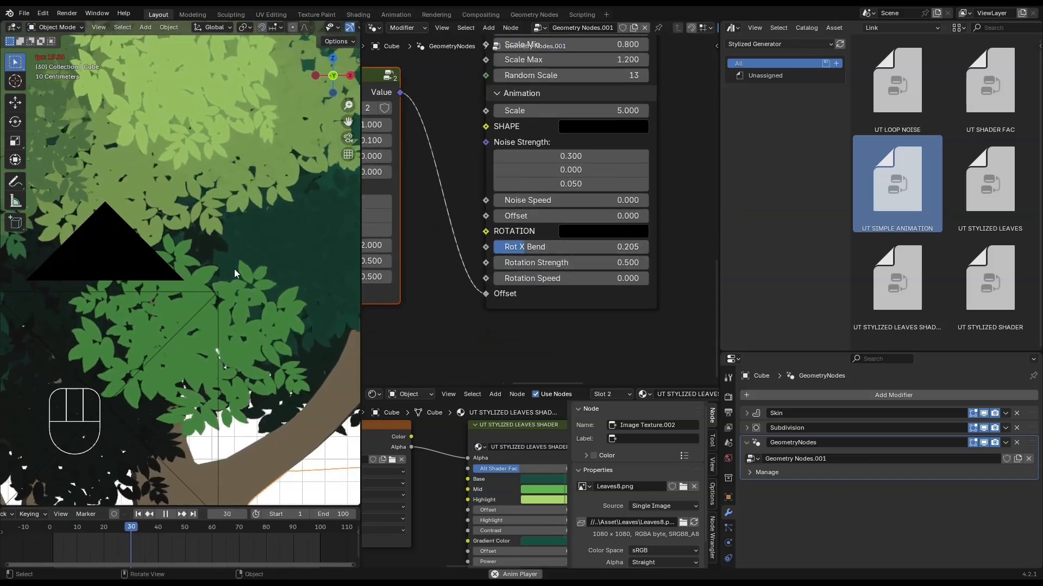
{"action": "key", "text": "n"}
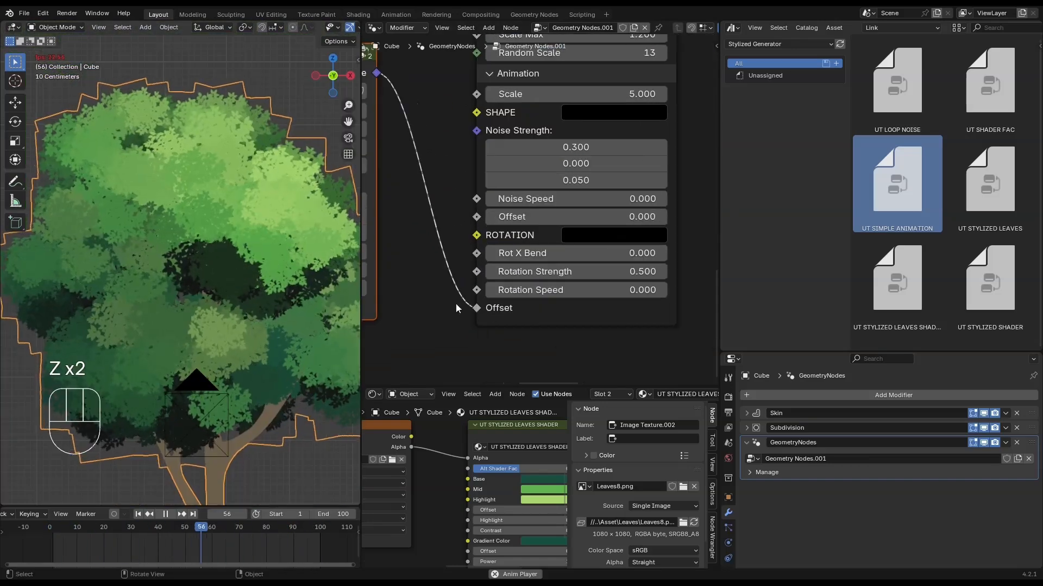
{"action": "middle_click_drag", "start_coordinate": [458, 304], "coordinate": [603, 303], "text": "ctrl"}
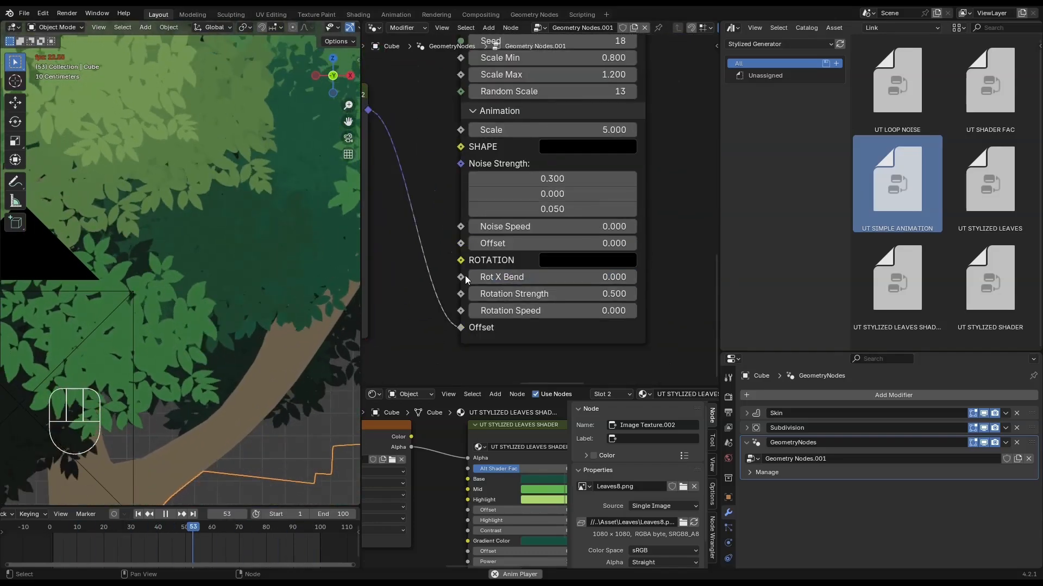
- Mute the loop noise link to the rotation Offset, and set Rotation Speed to 0.1 and Rot X Bend to about 0.159
{"action": "left_click_drag", "start_coordinate": [565, 312], "coordinate": [579, 315]}
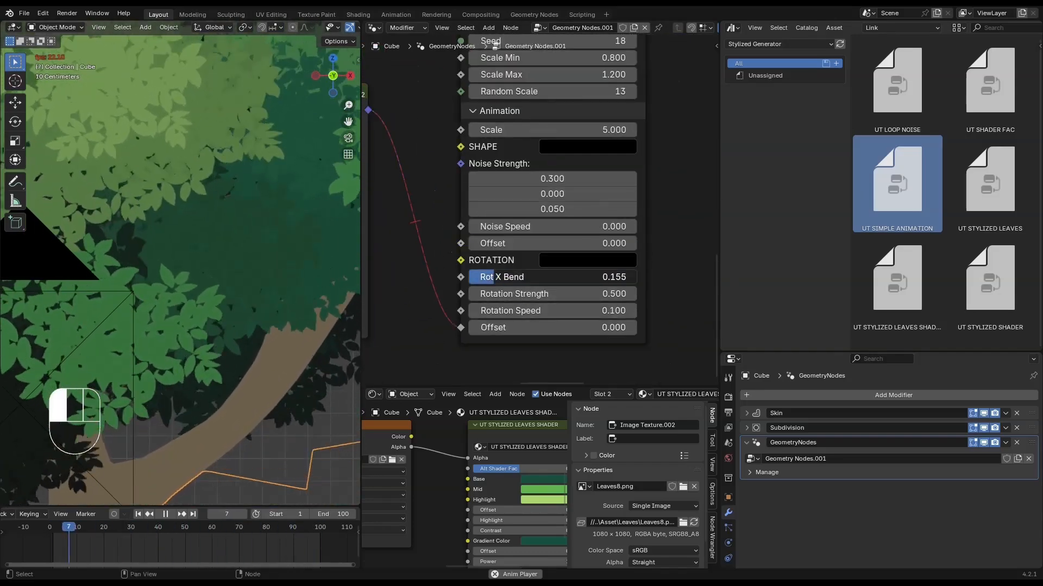
{"action": "scroll", "coordinate": [568, 311], "scroll_direction": "down", "scroll_amount": 3}
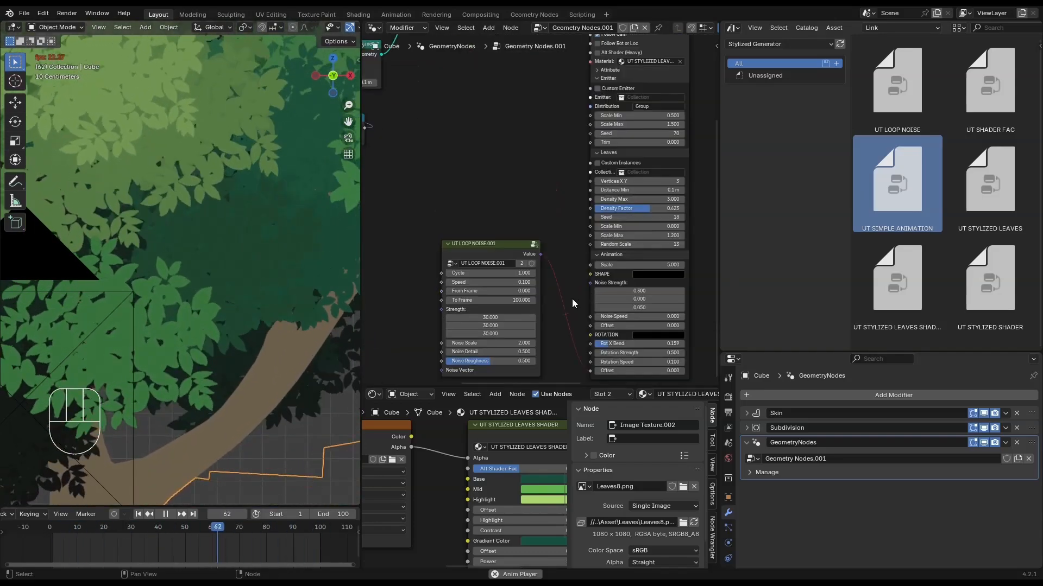
- Play and pause the animation to compare the leaf motion with the loop noise link re-enabled
{"action": "key", "text": "space"}
{"action": "key", "text": "space"}
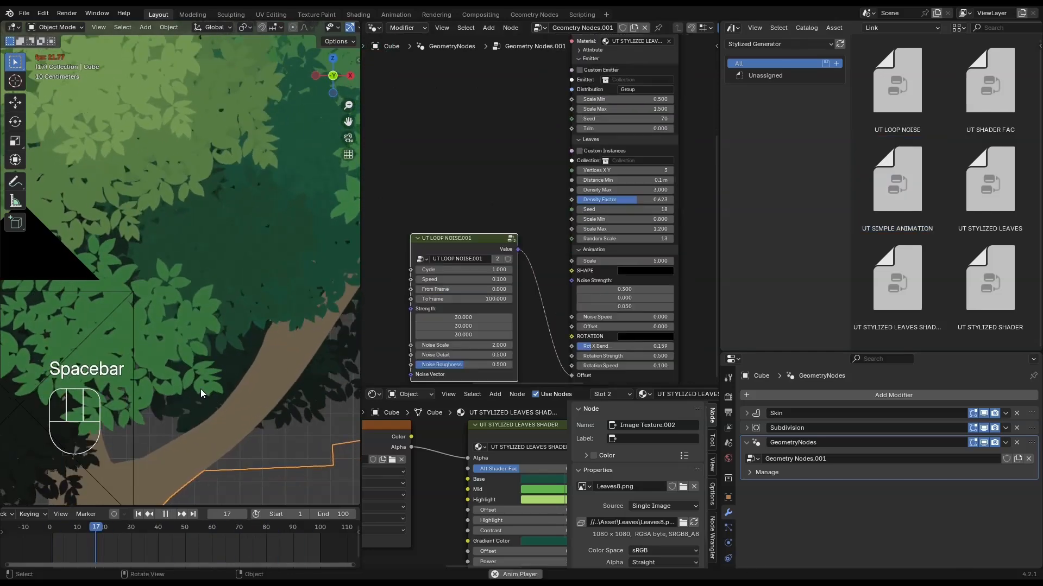
{"action": "key", "text": "space"}
{"action": "scroll", "coordinate": [617, 75], "scroll_direction": "up", "scroll_amount": 4}
{"action": "key", "text": "space"}
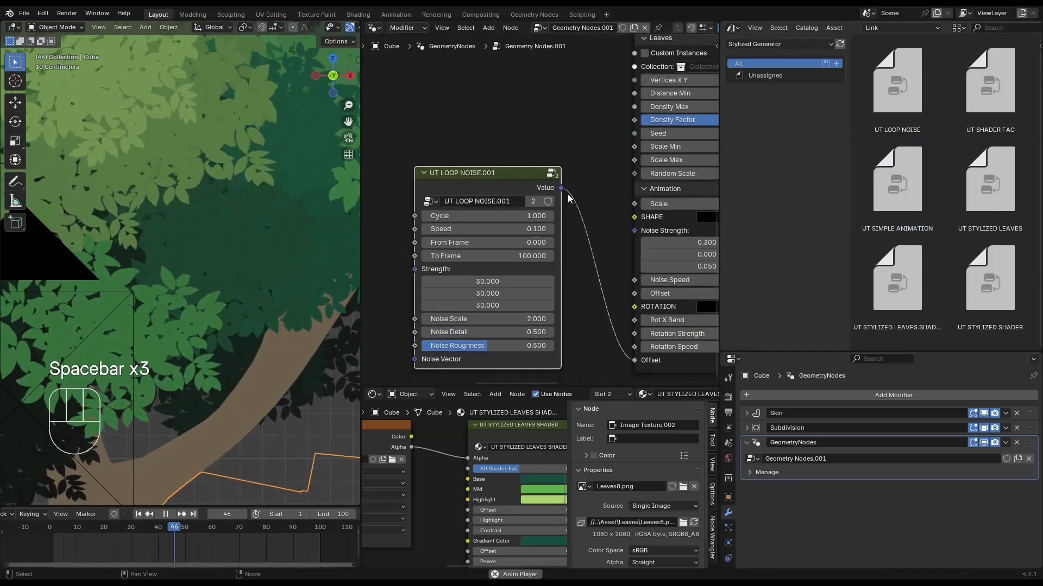
{"action": "key", "text": "space"}
- Add a Named Attribute node and copy the instance_pos name from the leaves node's attribute settings
{"action": "left_click", "coordinate": [545, 158]}
{"action": "key", "text": "ctrl+a"}
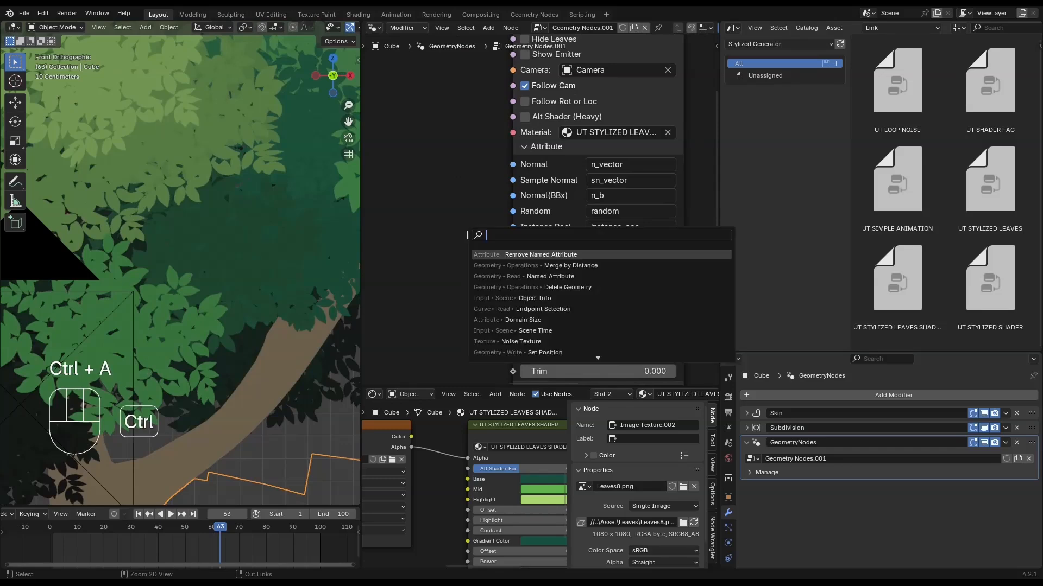
{"action": "key", "text": "Return"}
{"action": "left_click", "coordinate": [445, 294]}
{"action": "key", "text": "ctrl+c"}
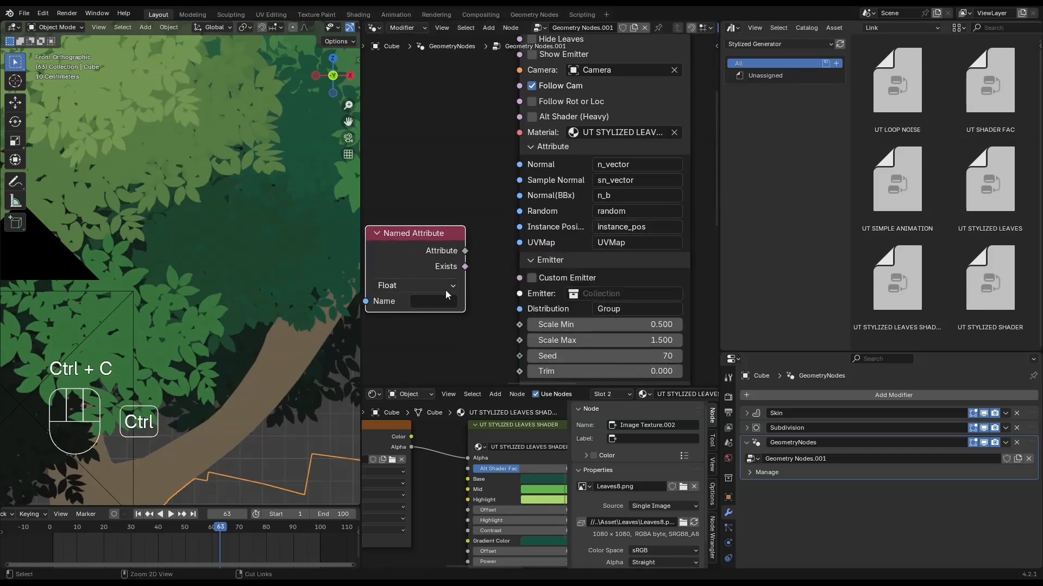
- Set up the Named Attribute as a Vector instance_pos beside UT LOOP NOISE.001, link it to Noise Vector, and play the animation
{"action": "scroll", "coordinate": [466, 268], "scroll_direction": "down", "scroll_amount": 3}
{"action": "middle_click_drag", "start_coordinate": [465, 268], "coordinate": [509, 186]}
{"action": "scroll", "coordinate": [459, 157], "scroll_direction": "down", "scroll_amount": 2}
{"action": "middle_click_drag", "start_coordinate": [455, 152], "coordinate": [533, 94]}
{"action": "scroll", "coordinate": [511, 103], "scroll_direction": "down", "scroll_amount": 1}
{"action": "key", "text": "g"}
{"action": "left_click", "coordinate": [394, 345]}
{"action": "scroll", "coordinate": [394, 345], "scroll_direction": "up", "scroll_amount": 1}
{"action": "middle_click_drag", "start_coordinate": [394, 345], "coordinate": [486, 263]}
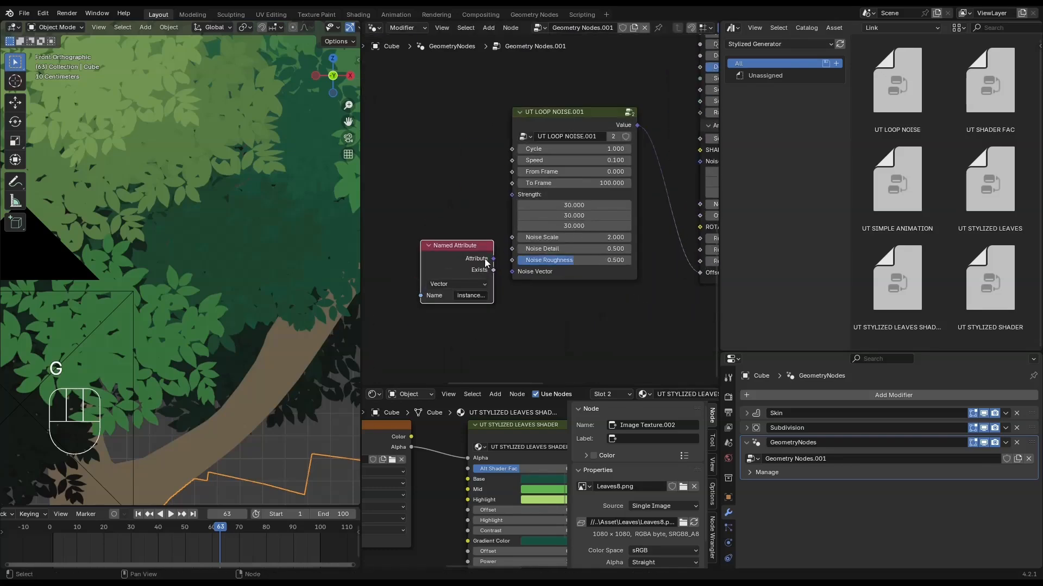
{"action": "left_click_drag", "start_coordinate": [509, 272], "coordinate": [511, 271]}
{"action": "key", "text": "space"}
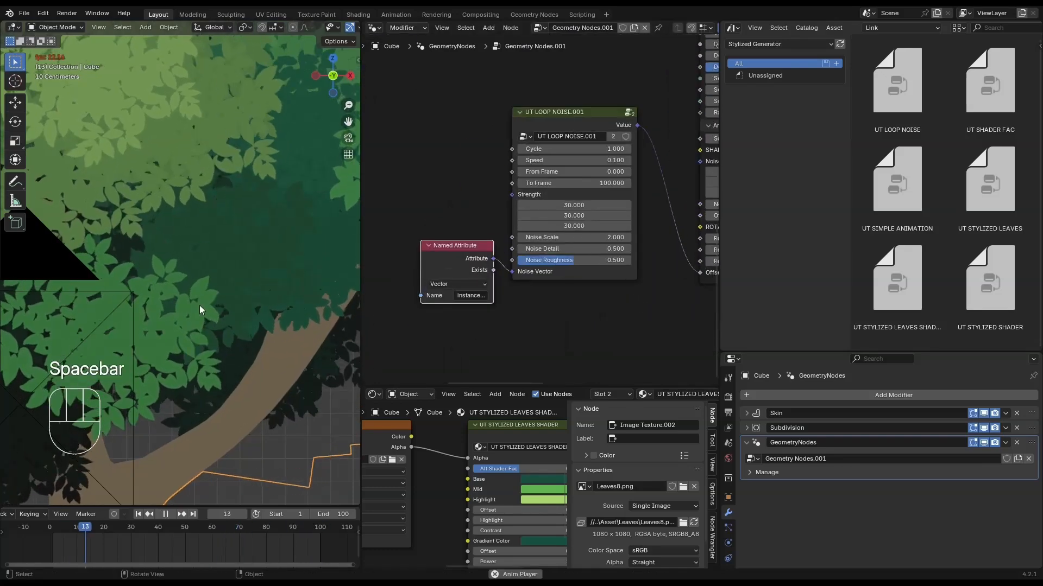
- Set the second tree's leaf Rot X Bend to 0.1 while the animation plays
{"action": "middle_click_drag", "start_coordinate": [565, 292], "coordinate": [480, 309]}
{"action": "middle_click_drag", "start_coordinate": [665, 254], "coordinate": [560, 293]}
{"action": "scroll", "coordinate": [562, 293], "scroll_direction": "up", "scroll_amount": 1}
{"action": "left_click_drag", "start_coordinate": [563, 293], "coordinate": [529, 293]}
{"action": "left_click", "coordinate": [529, 293]}
{"action": "type", "text": "0.1"}
{"action": "key", "text": "Return"}
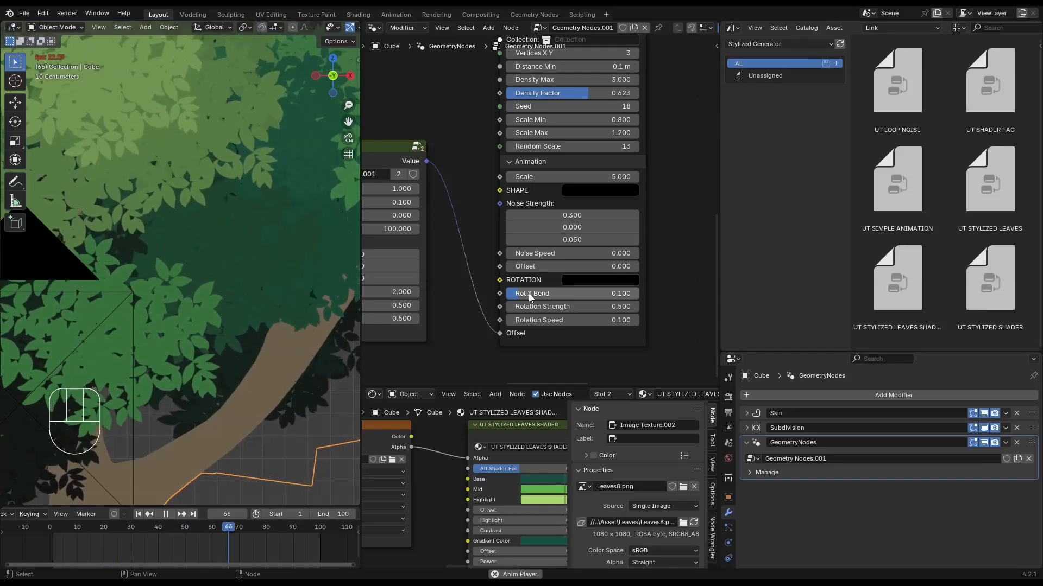
- Reposition the Named Attribute node beside the loop noise and inspect the playing leaf animation across the second tree
{"action": "scroll", "coordinate": [558, 321], "scroll_direction": "down", "scroll_amount": 1}
{"action": "middle_click_drag", "start_coordinate": [559, 321], "coordinate": [716, 332]}
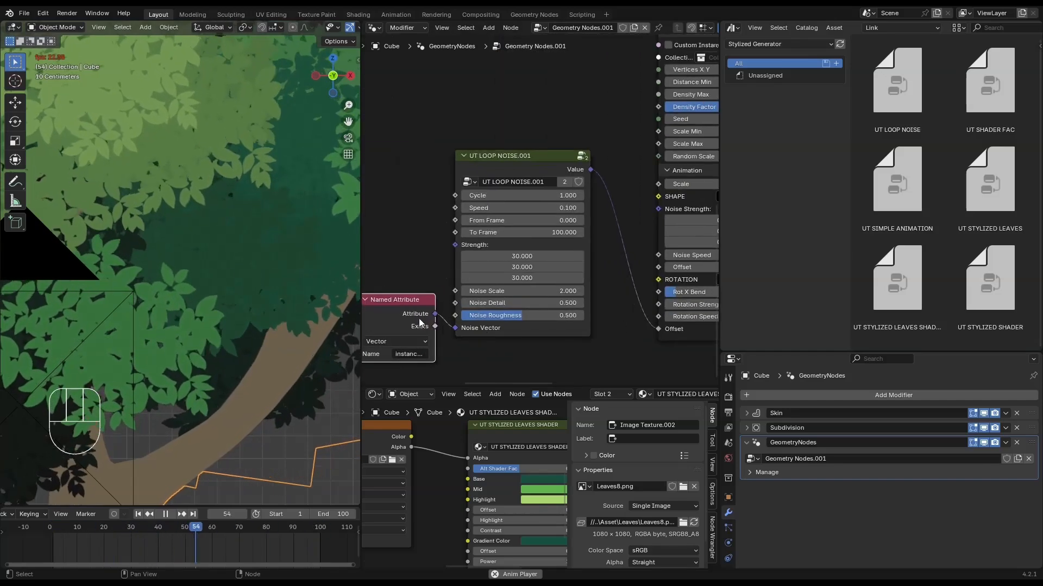
{"action": "left_click_drag", "start_coordinate": [396, 296], "coordinate": [380, 239]}
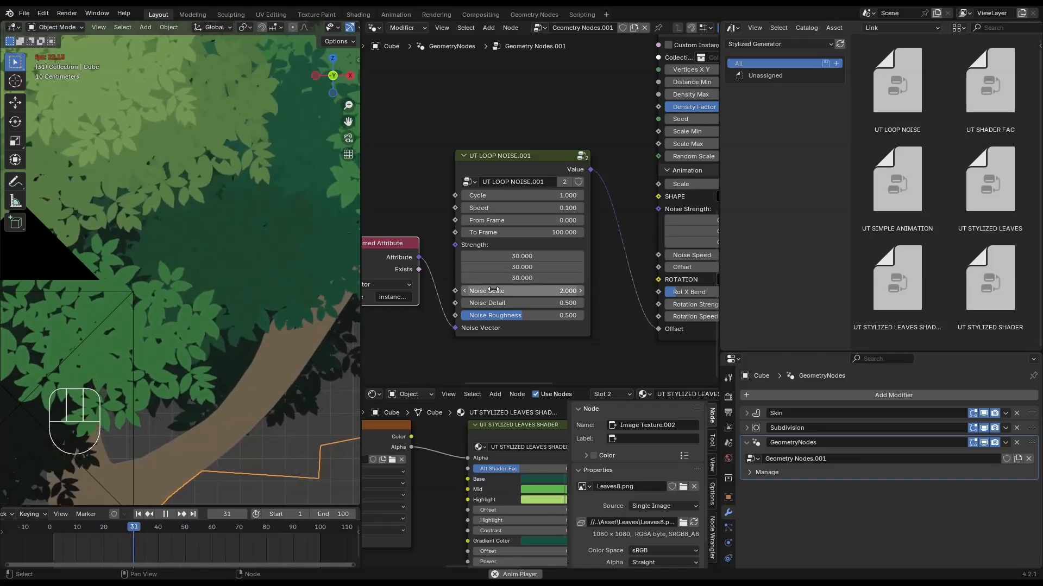
{"action": "scroll", "coordinate": [99, 257], "scroll_direction": "down", "scroll_amount": 8}
{"action": "key", "text": "alt+a"}
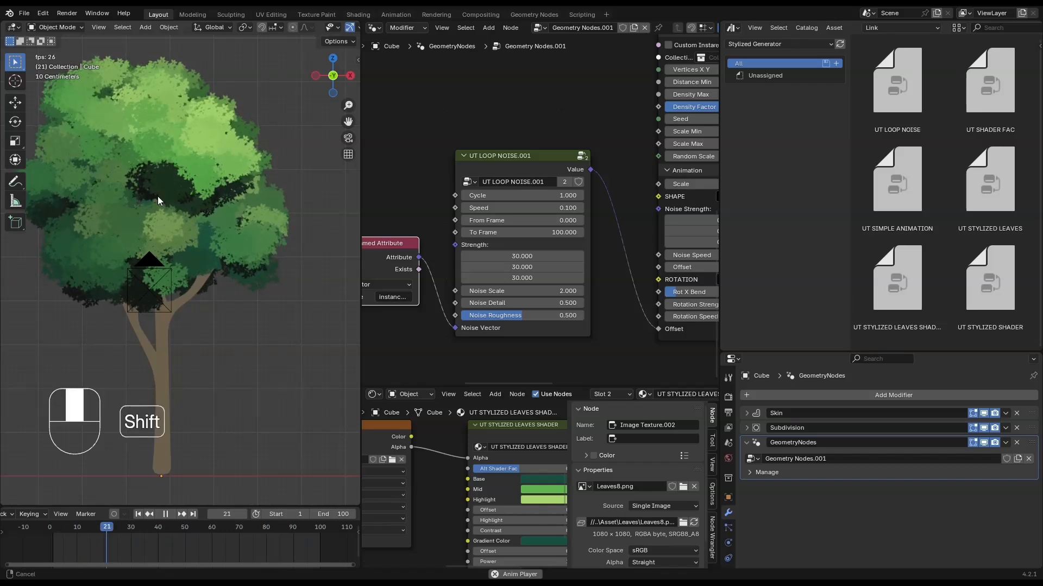
{"action": "scroll", "coordinate": [157, 197], "scroll_direction": "up", "scroll_amount": 6}
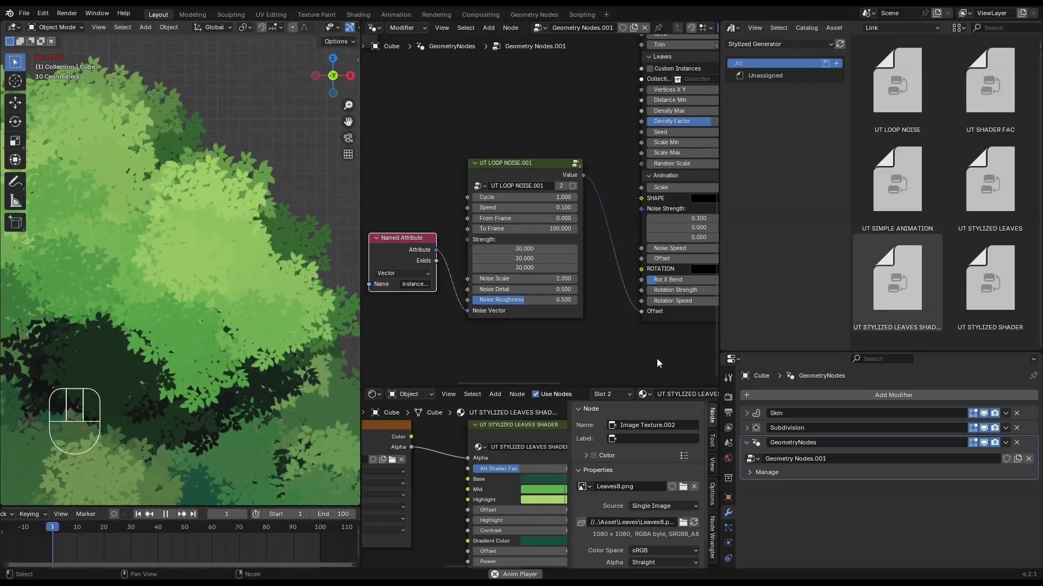
- Disconnect the loop noise from the leaf rotation Offset, and delete the UT LOOP NOISE.001 and Named Attribute nodes
{"action": "middle_click_drag", "start_coordinate": [702, 338], "coordinate": [609, 314]}
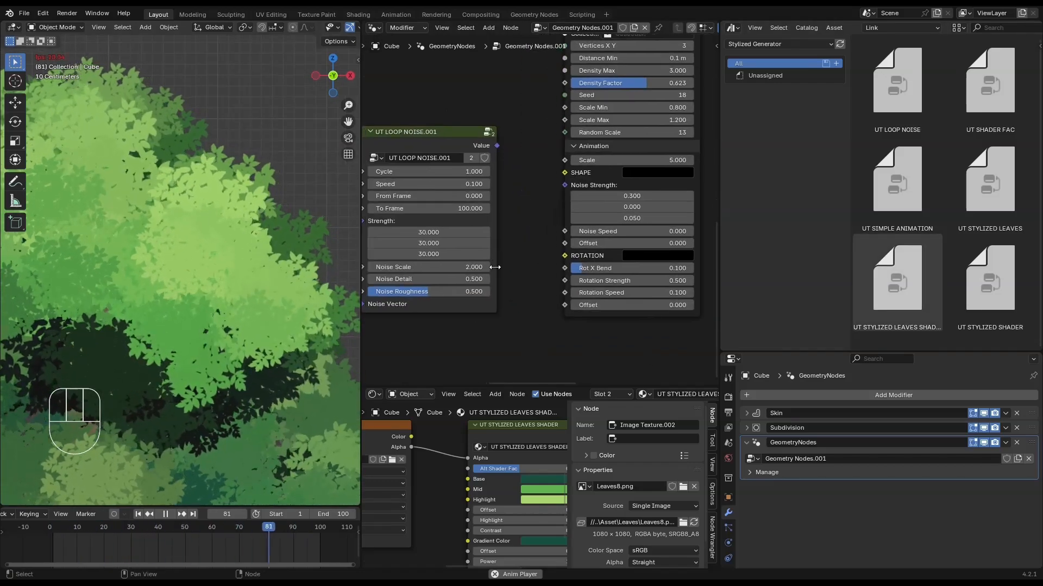
{"action": "scroll", "coordinate": [494, 268], "scroll_direction": "down", "scroll_amount": 3}
{"action": "middle_click_drag", "start_coordinate": [495, 267], "coordinate": [571, 255]}
{"action": "left_click_drag", "start_coordinate": [585, 93], "coordinate": [387, 288]}
{"action": "key", "text": "x"}
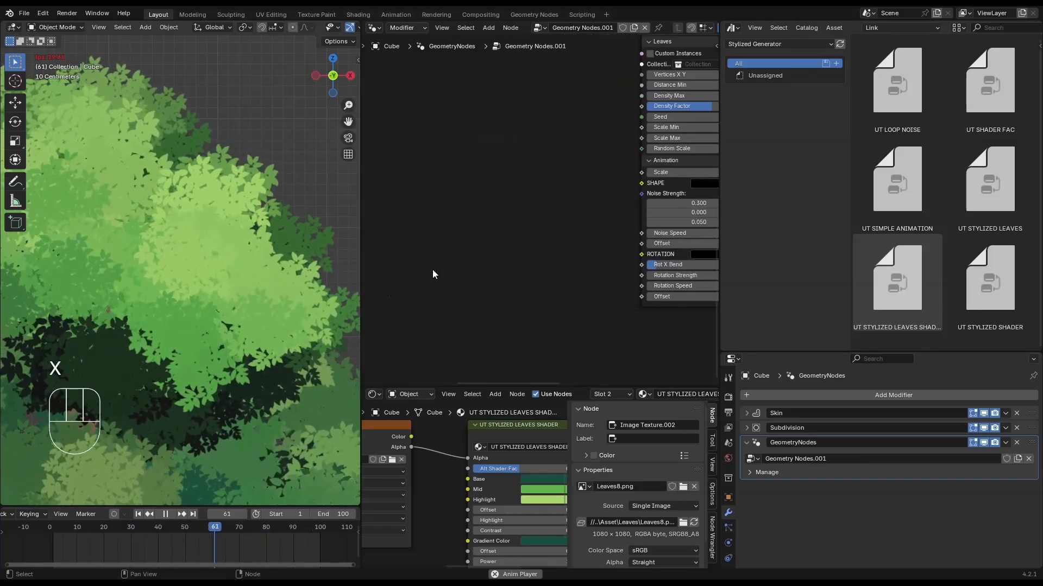
- Move the remaining UT LOOP NOISE node closer to the UT SIMPLE ANIMATION node it drives
{"action": "scroll", "coordinate": [432, 270], "scroll_direction": "down", "scroll_amount": 3}
{"action": "middle_click_drag", "start_coordinate": [432, 269], "coordinate": [364, 323]}
{"action": "middle_click_drag", "start_coordinate": [647, 219], "coordinate": [534, 248]}
{"action": "scroll", "coordinate": [533, 249], "scroll_direction": "up", "scroll_amount": 3}
{"action": "left_click_drag", "start_coordinate": [534, 249], "coordinate": [541, 183]}
{"action": "scroll", "coordinate": [573, 228], "scroll_direction": "down", "scroll_amount": 1}
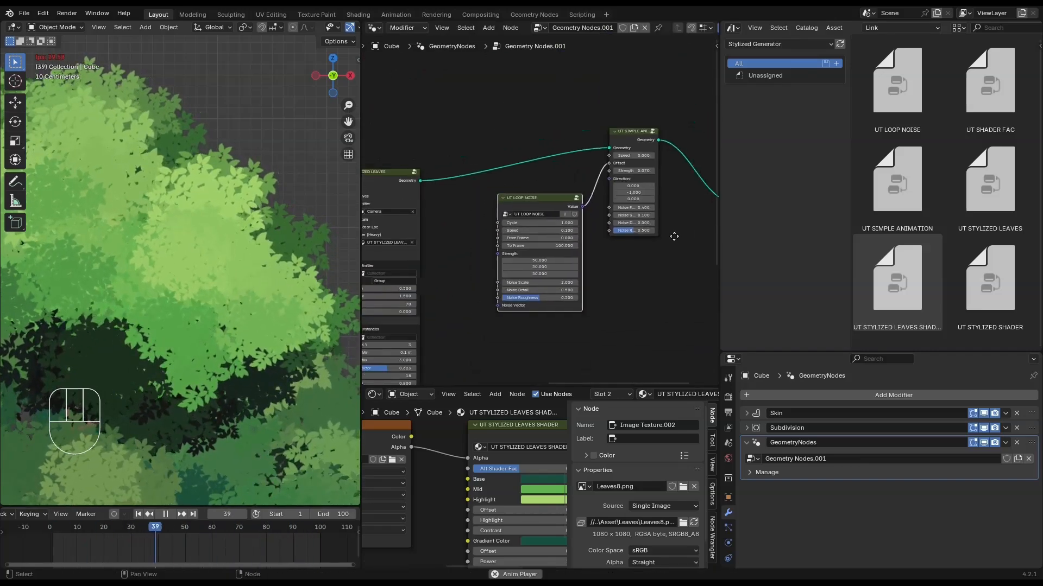
- Enable Hide Leaves on the second tree's UT STYLIZED LEAVES node to expose the branches
{"action": "middle_click_drag", "start_coordinate": [675, 235], "coordinate": [514, 219]}
{"action": "scroll", "coordinate": [183, 230], "scroll_direction": "down", "scroll_amount": 5}
{"action": "scroll", "coordinate": [184, 230], "scroll_direction": "down", "scroll_amount": 2}
{"action": "scroll", "coordinate": [183, 230], "scroll_direction": "up", "scroll_amount": 1}
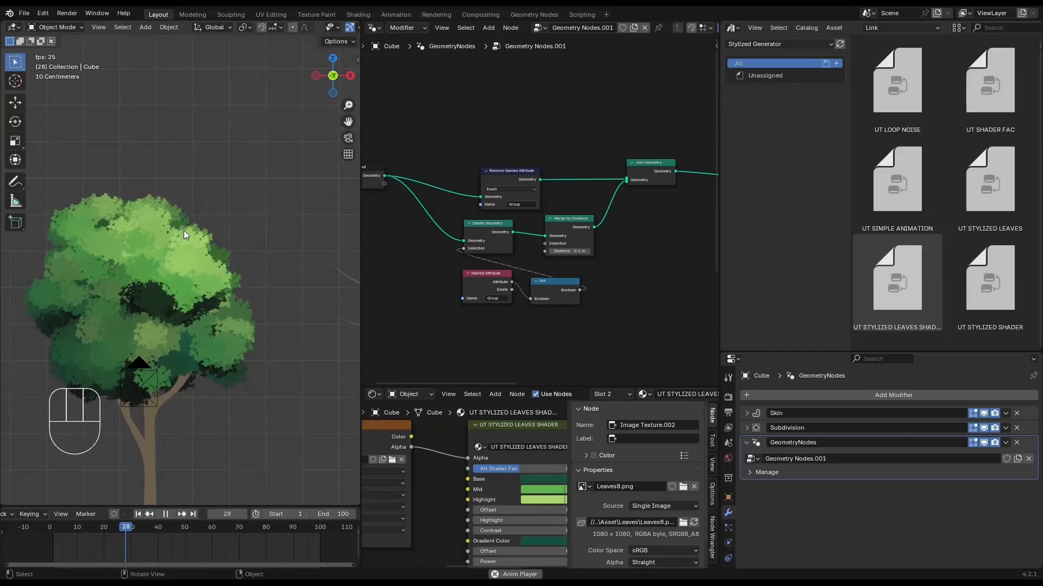
{"action": "scroll", "coordinate": [701, 256], "scroll_direction": "down", "scroll_amount": 1}
{"action": "middle_click_drag", "start_coordinate": [701, 256], "coordinate": [528, 253]}
{"action": "scroll", "coordinate": [528, 253], "scroll_direction": "up", "scroll_amount": 1}
{"action": "left_click", "coordinate": [536, 186]}
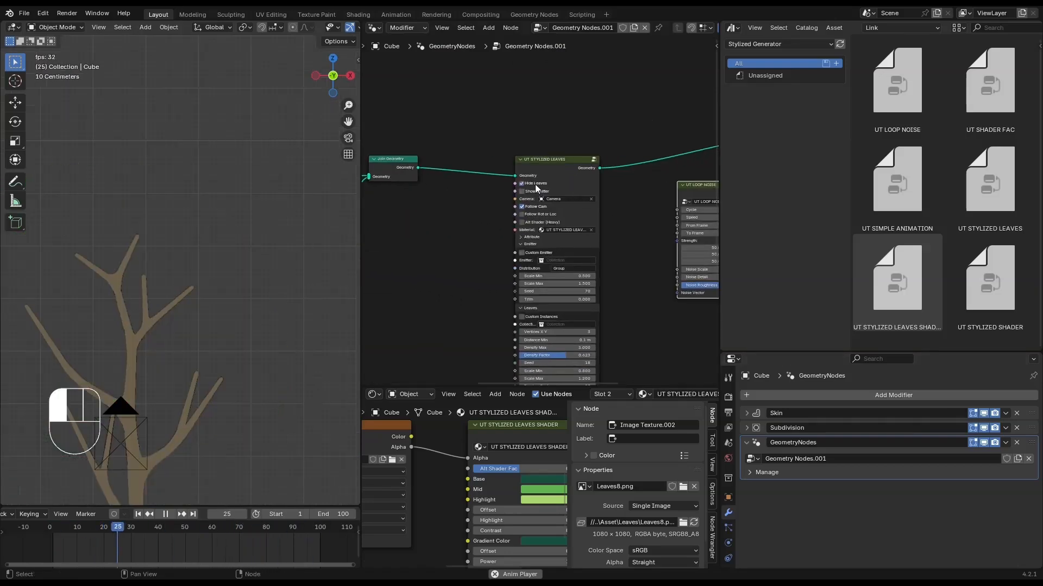
- Set the Strength of the second tree's UT SIMPLE ANIMATION node to 0.3 while watching the branches move
{"action": "middle_click_drag", "start_coordinate": [129, 421], "coordinate": [191, 270], "text": "shift"}
{"action": "scroll", "coordinate": [191, 269], "scroll_direction": "up", "scroll_amount": 4}
{"action": "scroll", "coordinate": [491, 242], "scroll_direction": "up", "scroll_amount": 7}
{"action": "middle_click_drag", "start_coordinate": [684, 217], "coordinate": [484, 294]}
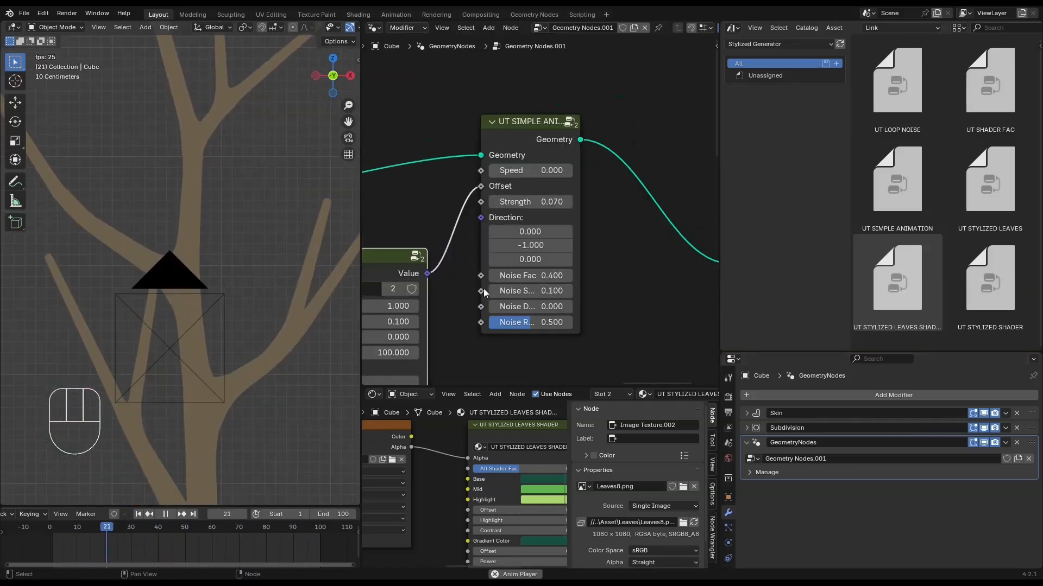
{"action": "scroll", "coordinate": [161, 207], "scroll_direction": "down", "scroll_amount": 4}
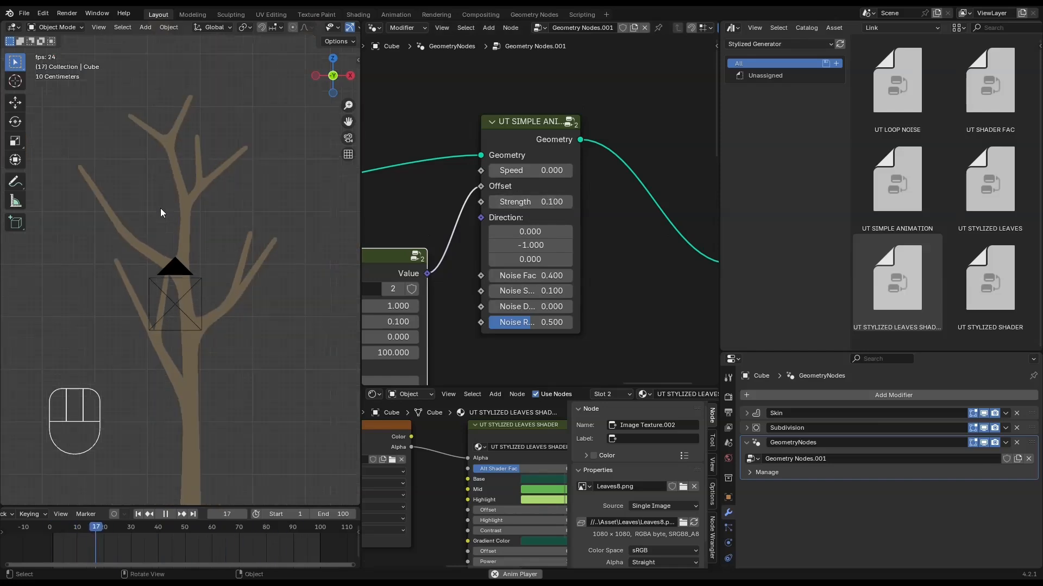
{"action": "type", "text": "0.3"}
{"action": "key", "text": "Return"}
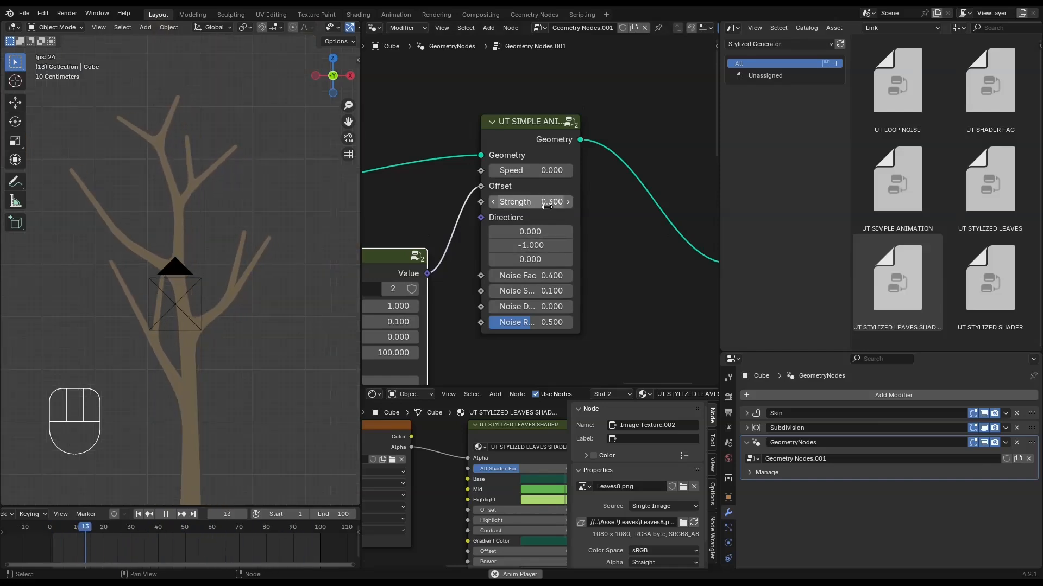
- Disable Hide Leaves on the second tree's UT STYLIZED LEAVES node
{"action": "scroll", "coordinate": [546, 208], "scroll_direction": "down", "scroll_amount": 8}
{"action": "middle_click_drag", "start_coordinate": [461, 282], "coordinate": [608, 268]}
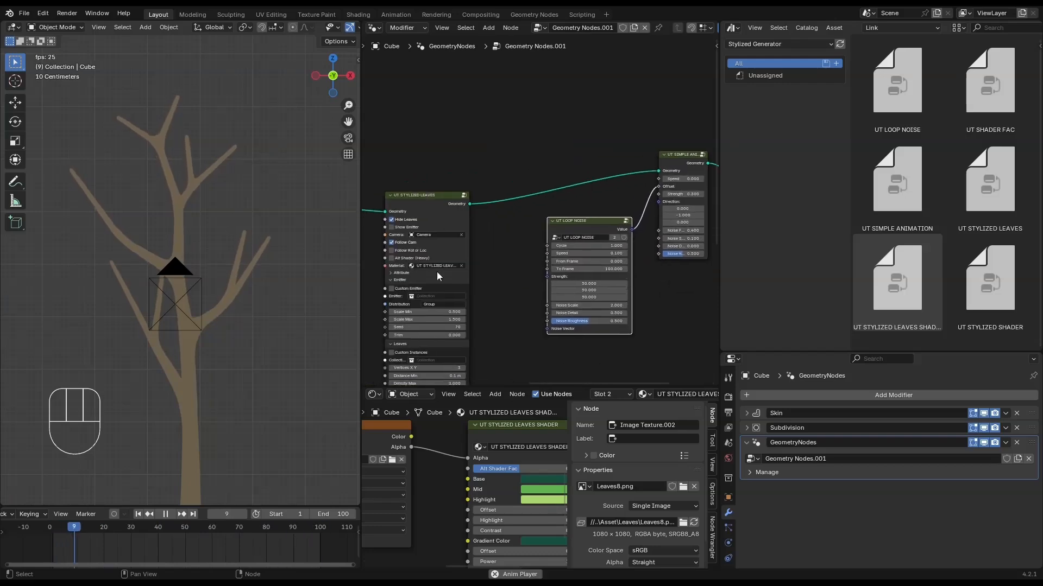
{"action": "scroll", "coordinate": [434, 269], "scroll_direction": "up", "scroll_amount": 2}
{"action": "left_click", "coordinate": [375, 221]}
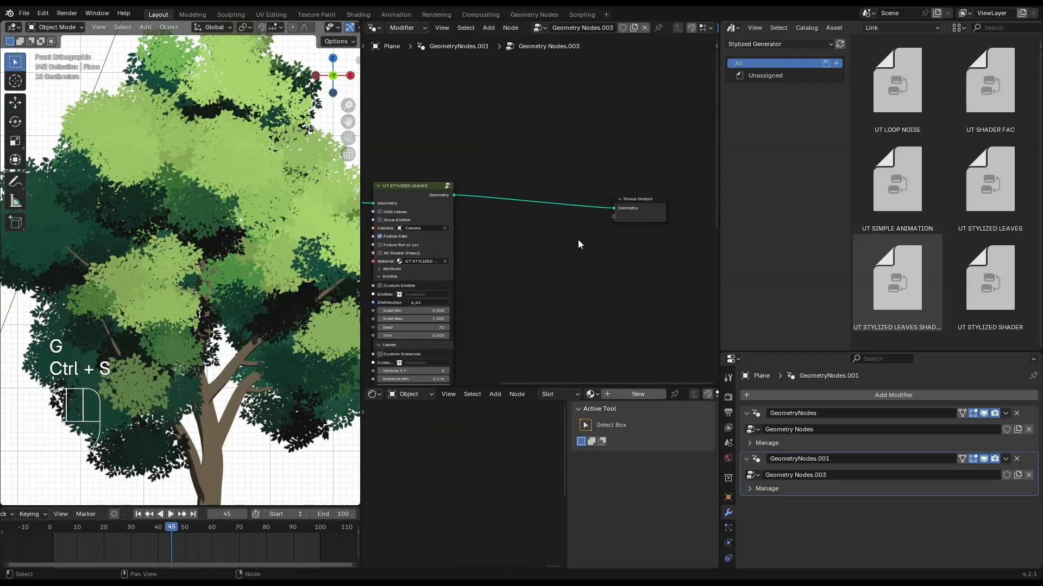
- Insert a UT ANIMATION node between UT STYLIZED LEAVES and Group Output in the plane-based tree's Geometry Nodes.003
{"action": "scroll", "coordinate": [548, 265], "scroll_direction": "up", "scroll_amount": 2}
{"action": "key", "text": "shift+a"}
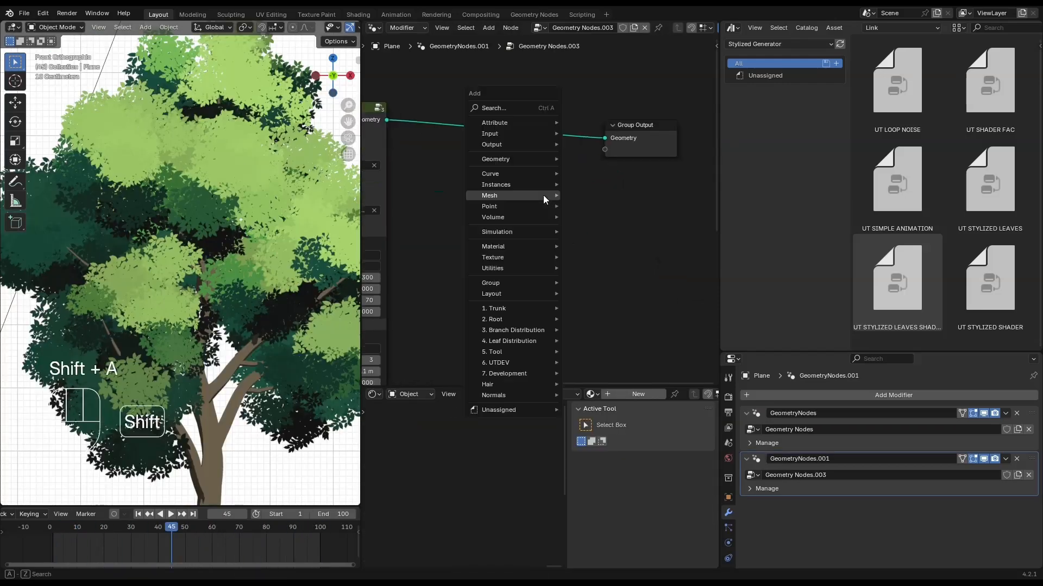
{"action": "key", "text": "shift+a"}
{"action": "type", "text": "ab"}
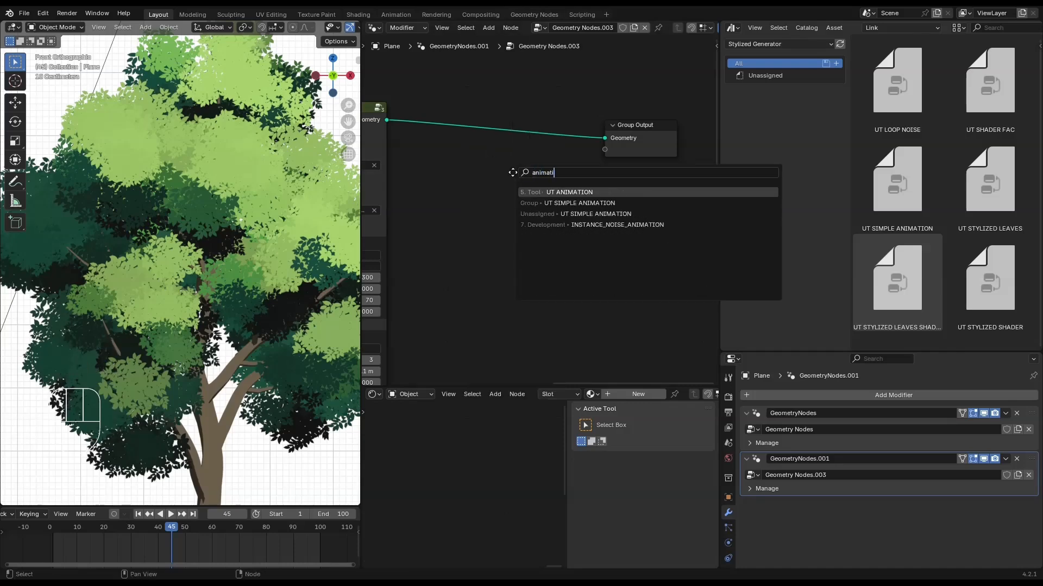
{"action": "key", "text": "Return"}
{"action": "left_click", "coordinate": [494, 105]}
{"action": "middle_click_drag", "start_coordinate": [660, 63], "coordinate": [602, 113]}
{"action": "scroll", "coordinate": [601, 113], "scroll_direction": "down", "scroll_amount": 1}
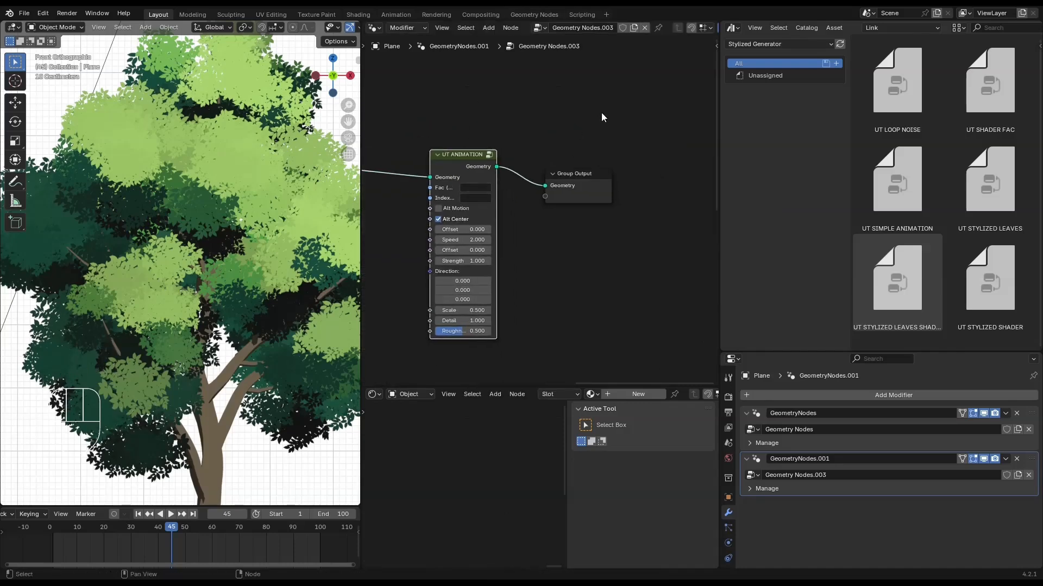
- Widen the UT ANIMATION node, enable Hide Leaves on UT STYLIZED LEAVES, and play the animation briefly to check the bare branches
{"action": "left_click", "coordinate": [490, 157]}
{"action": "key", "text": "Tab"}
{"action": "left_click_drag", "start_coordinate": [497, 195], "coordinate": [580, 207]}
{"action": "scroll", "coordinate": [521, 228], "scroll_direction": "down", "scroll_amount": 4}
{"action": "middle_click_drag", "start_coordinate": [440, 249], "coordinate": [585, 242]}
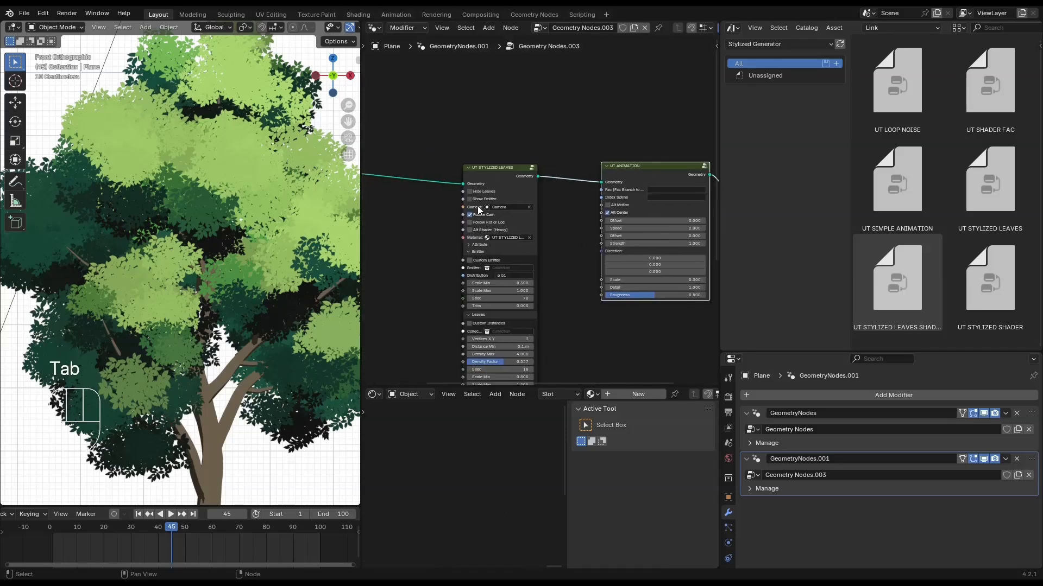
{"action": "left_click", "coordinate": [471, 192]}
{"action": "scroll", "coordinate": [608, 206], "scroll_direction": "up", "scroll_amount": 2}
{"action": "middle_click_drag", "start_coordinate": [608, 206], "coordinate": [462, 243]}
{"action": "key", "text": "space"}
{"action": "key", "text": "space"}
{"action": "scroll", "coordinate": [535, 236], "scroll_direction": "up", "scroll_amount": 1}
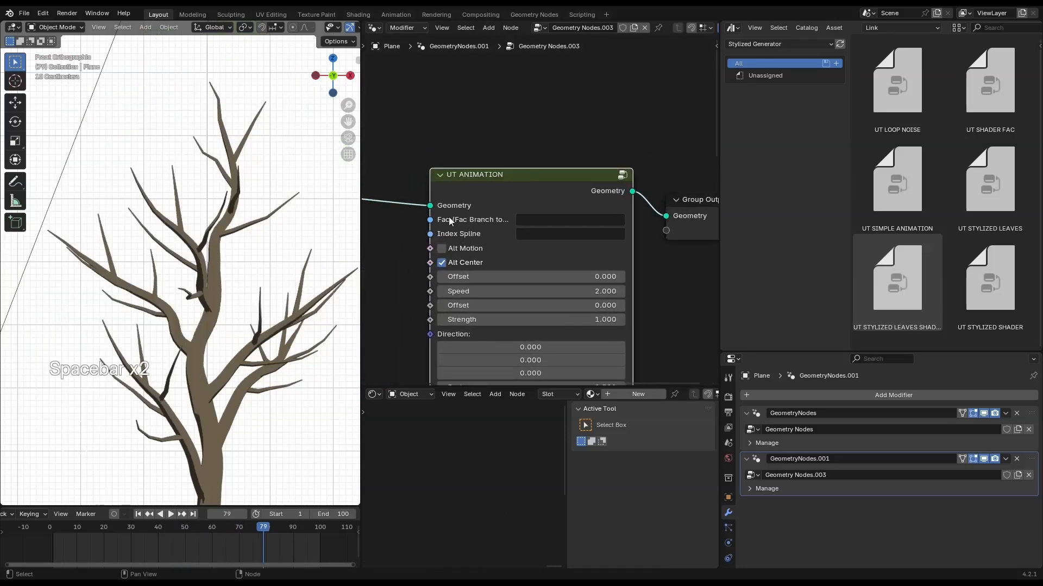
- Widen the UT ANIMATION node further and space it apart from Group Output so its Fac and Index Spline inputs are readable
{"action": "left_click_drag", "start_coordinate": [634, 256], "coordinate": [664, 258]}
{"action": "left_click_drag", "start_coordinate": [612, 206], "coordinate": [556, 208]}
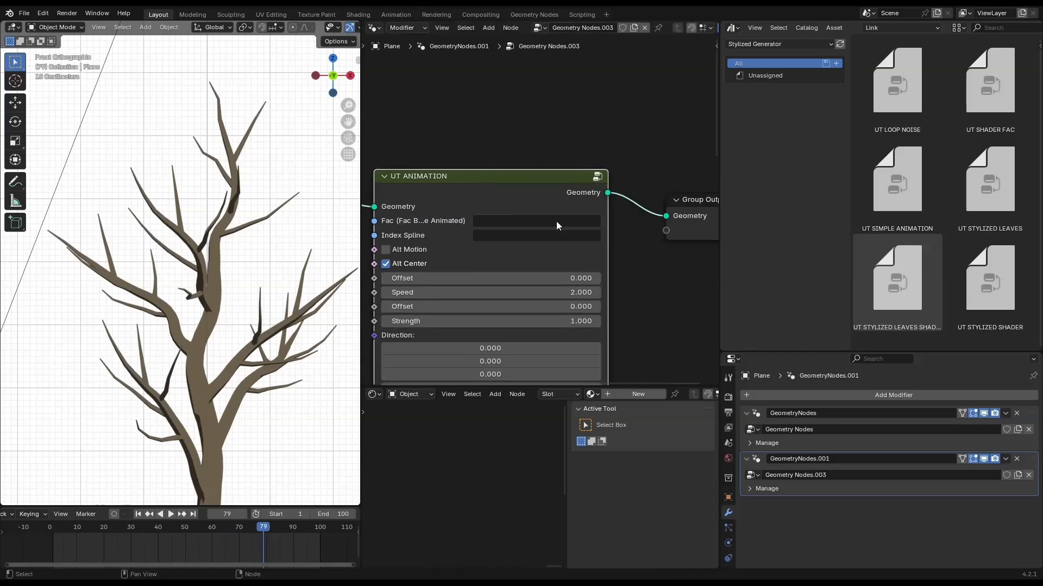
{"action": "scroll", "coordinate": [556, 220], "scroll_direction": "down", "scroll_amount": 2}
{"action": "middle_click_drag", "start_coordinate": [556, 220], "coordinate": [497, 218]}
{"action": "left_click_drag", "start_coordinate": [606, 175], "coordinate": [602, 240]}
{"action": "scroll", "coordinate": [599, 184], "scroll_direction": "up", "scroll_amount": 2}
{"action": "middle_click_drag", "start_coordinate": [465, 241], "coordinate": [547, 229]}
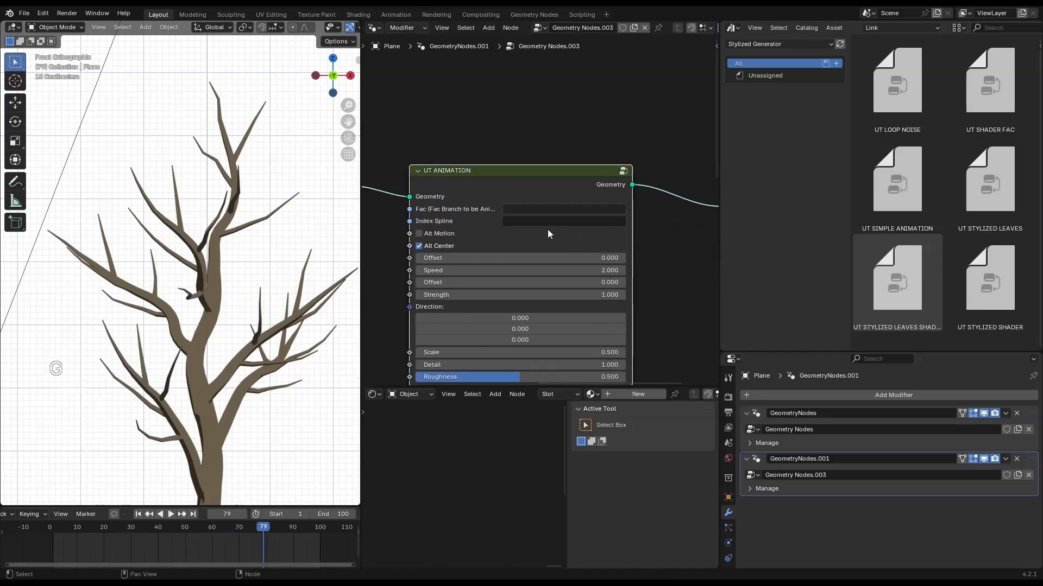
- In the first modifier's node tree, expand the Attributes section and collapse Rotation on the last UT BRANCH DISTRIBUTION node
{"action": "left_click", "coordinate": [755, 411]}
{"action": "scroll", "coordinate": [567, 207], "scroll_direction": "down", "scroll_amount": 11}
{"action": "middle_click_drag", "start_coordinate": [395, 220], "coordinate": [510, 177]}
{"action": "scroll", "coordinate": [524, 193], "scroll_direction": "up", "scroll_amount": 12}
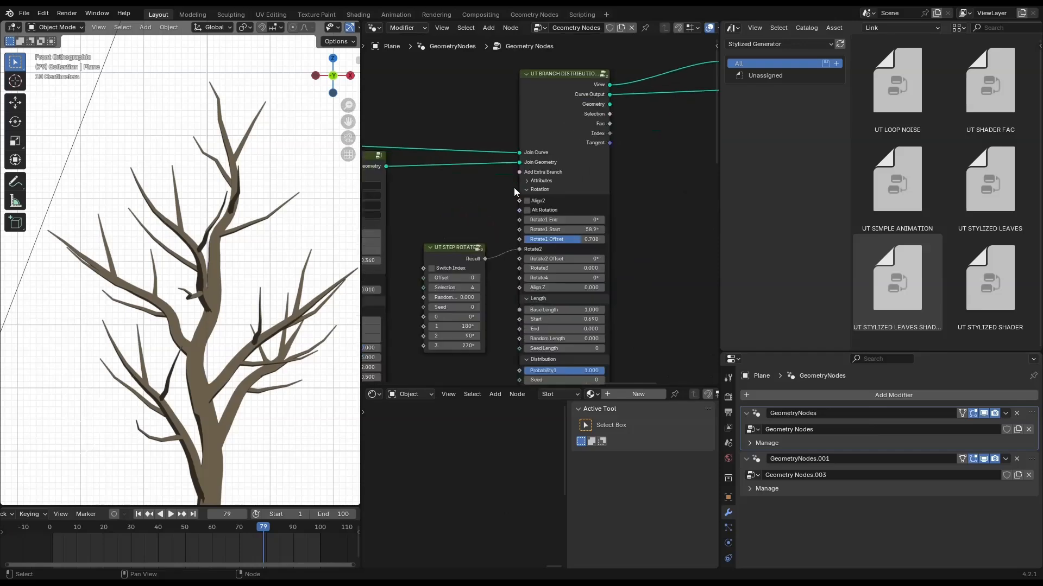
{"action": "left_click", "coordinate": [538, 181]}
{"action": "left_click", "coordinate": [538, 173]}
- Name the last UT BRANCH DISTRIBUTION node's attributes: Select Branch sb3, Branch Fac Out fb3 and Index Spline isb3
{"action": "scroll", "coordinate": [565, 204], "scroll_direction": "down", "scroll_amount": 4}
{"action": "middle_click_drag", "start_coordinate": [602, 212], "coordinate": [519, 217]}
{"action": "scroll", "coordinate": [519, 217], "scroll_direction": "up", "scroll_amount": 3}
{"action": "scroll", "coordinate": [485, 248], "scroll_direction": "down", "scroll_amount": 4}
{"action": "middle_click_drag", "start_coordinate": [587, 266], "coordinate": [509, 182]}
{"action": "scroll", "coordinate": [462, 274], "scroll_direction": "down", "scroll_amount": 3}
{"action": "key", "text": "ctrl+space"}
{"action": "scroll", "coordinate": [478, 272], "scroll_direction": "up", "scroll_amount": 2}
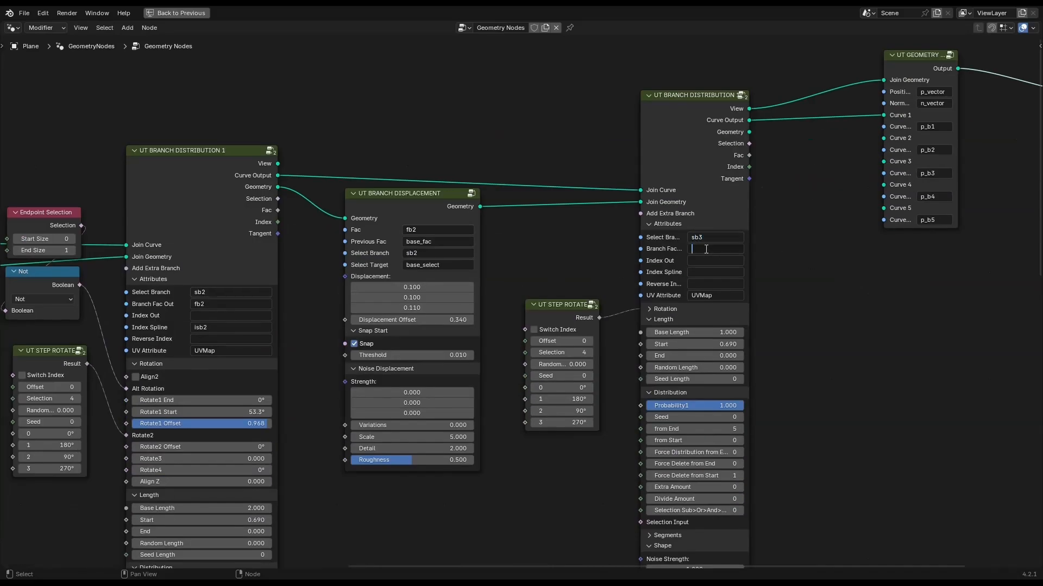
{"action": "type", "text": "3"}
{"action": "key", "text": "Return"}
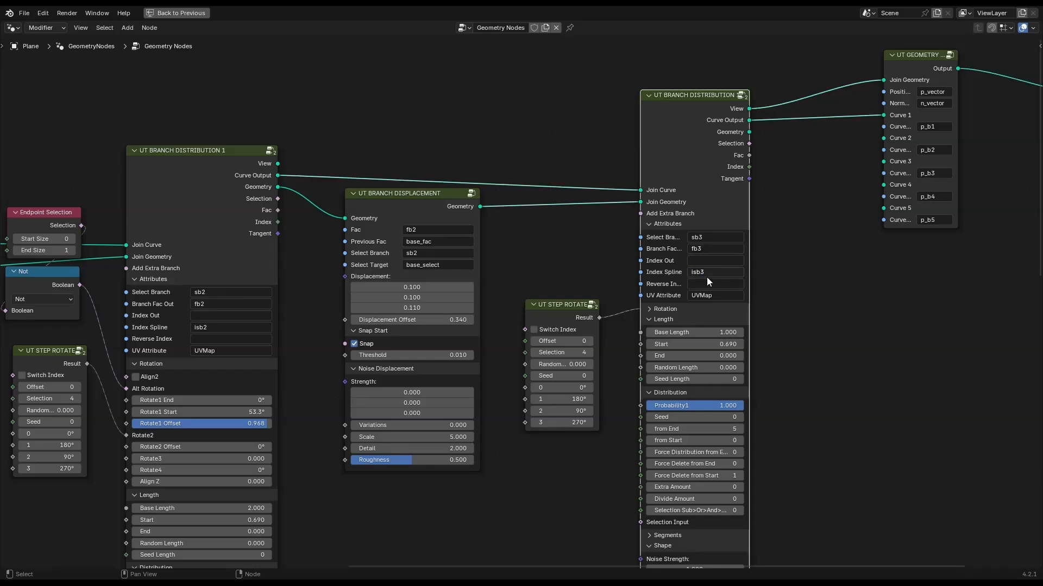
{"action": "middle_click_drag", "start_coordinate": [705, 277], "coordinate": [517, 303]}
{"action": "key", "text": "ctrl+space"}
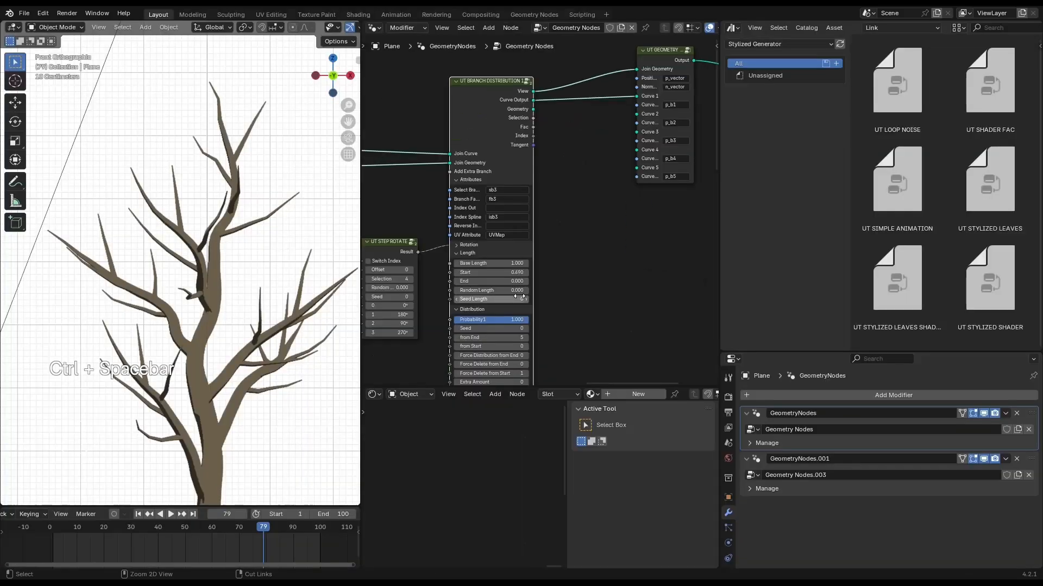
- In the GeometryNodes.001 modifier's tree, set UT ANIMATION's Fac to fb3 and Index Spline to isb3
{"action": "scroll", "coordinate": [526, 215], "scroll_direction": "up", "scroll_amount": 1}
{"action": "key", "text": "ctrl+c"}
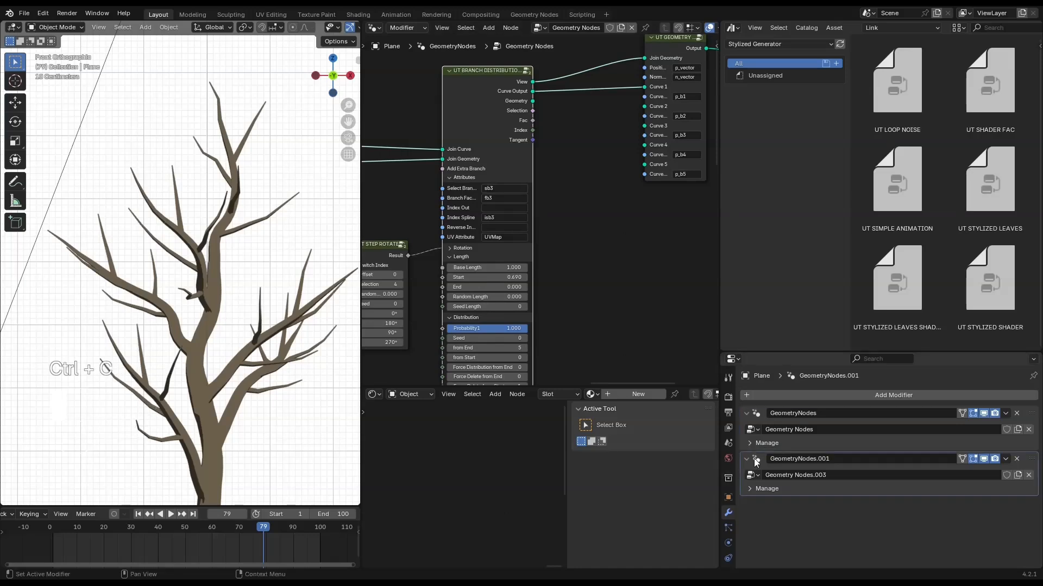
{"action": "left_click", "coordinate": [753, 459]}
{"action": "middle_click_drag", "start_coordinate": [651, 234], "coordinate": [626, 240]}
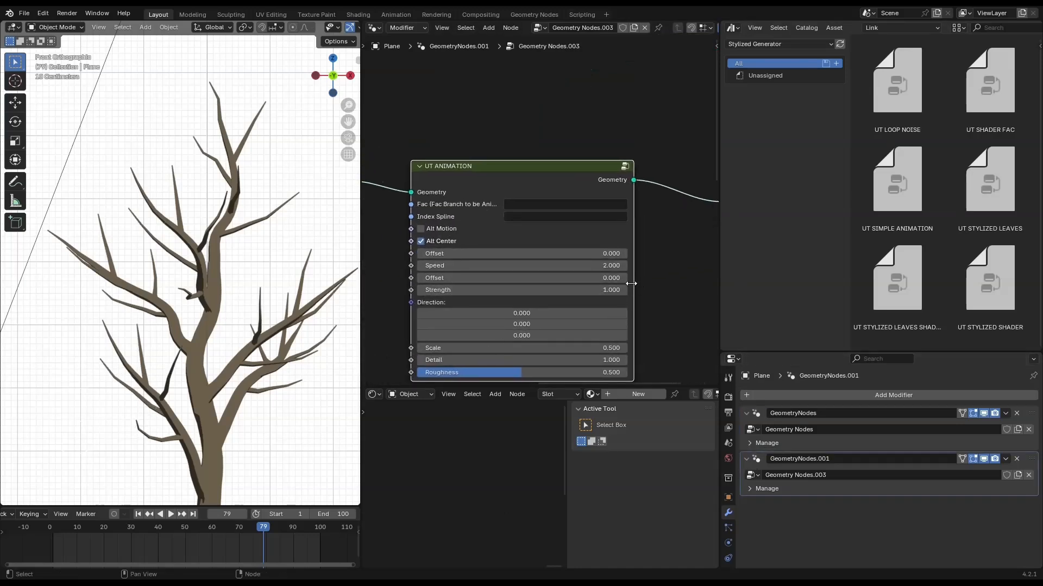
{"action": "middle_click_drag", "start_coordinate": [631, 284], "coordinate": [638, 300]}
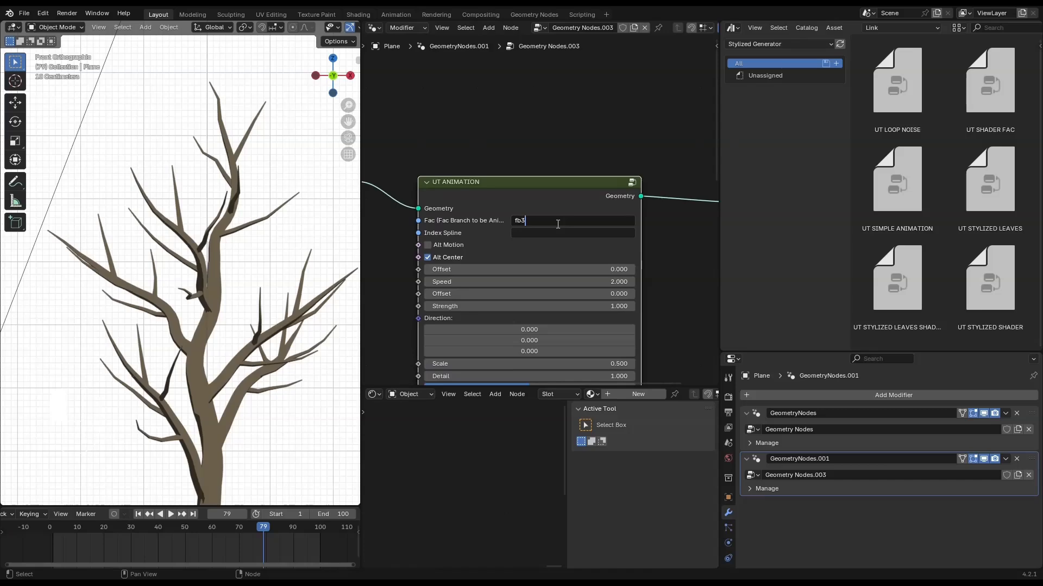
{"action": "left_click", "coordinate": [542, 234]}
{"action": "type", "text": "i"}
- Set the X Direction of the UT ANIMATION node to -1 and play the animation to watch the branches
{"action": "scroll", "coordinate": [542, 235], "scroll_direction": "down", "scroll_amount": 1}
{"action": "middle_click_drag", "start_coordinate": [487, 267], "coordinate": [494, 226]}
{"action": "key", "text": "space"}
{"action": "key", "text": "space"}
{"action": "scroll", "coordinate": [513, 299], "scroll_direction": "up", "scroll_amount": 1}
{"action": "middle_click_drag", "start_coordinate": [514, 303], "coordinate": [518, 282]}
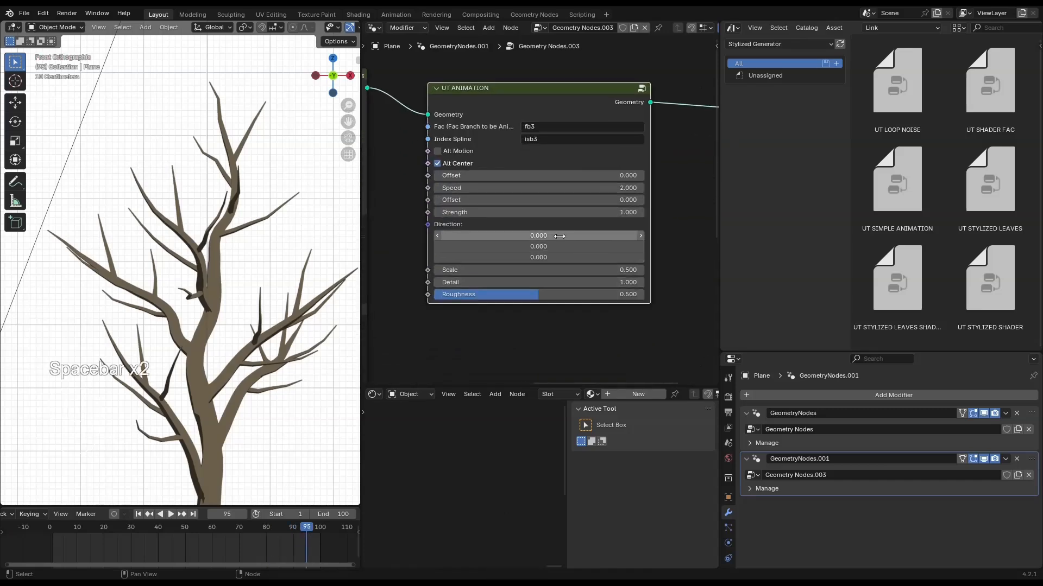
{"action": "middle_click_drag", "start_coordinate": [161, 228], "coordinate": [204, 318]}
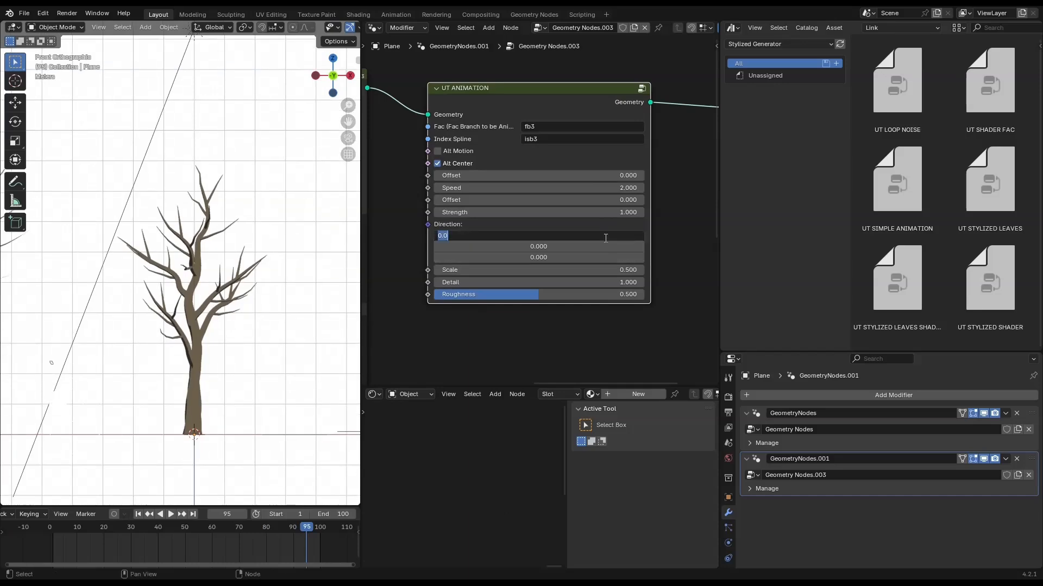
{"action": "scroll", "coordinate": [604, 238], "scroll_direction": "up", "scroll_amount": 1}
{"action": "scroll", "coordinate": [185, 253], "scroll_direction": "up", "scroll_amount": 2}
{"action": "key", "text": "space"}
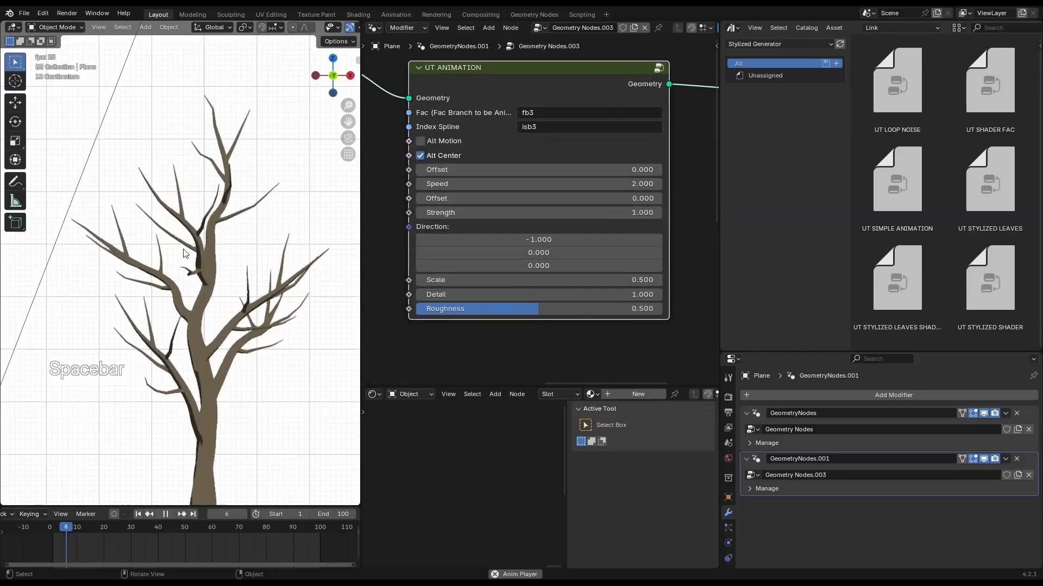
- Switch the viewport to solid shading and raise UT ANIMATION's Strength to 3 while the animation plays
{"action": "key", "text": "z"}
{"action": "left_click", "coordinate": [307, 234]}
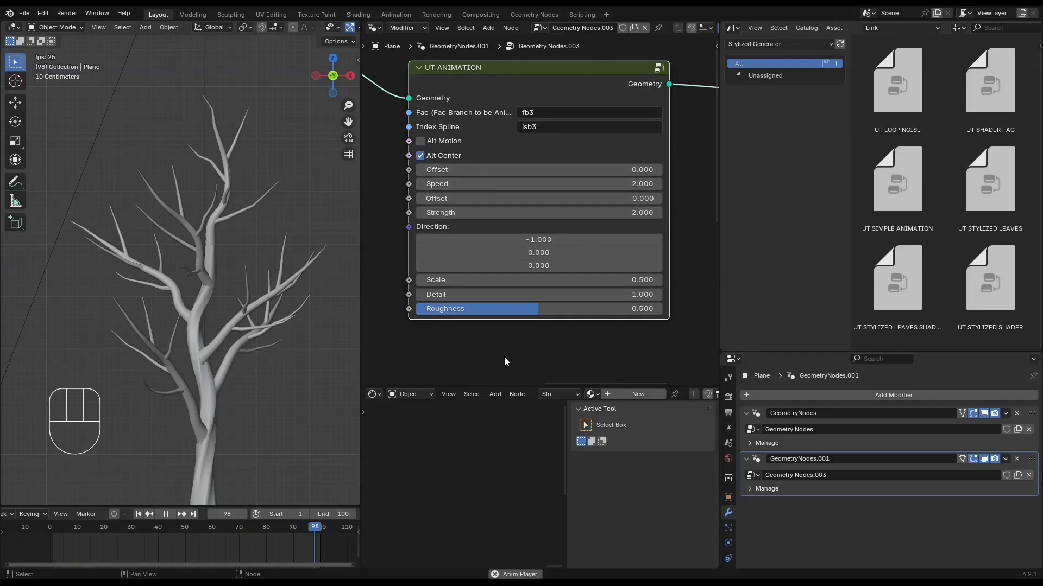
{"action": "scroll", "coordinate": [216, 278], "scroll_direction": "up", "scroll_amount": 2}
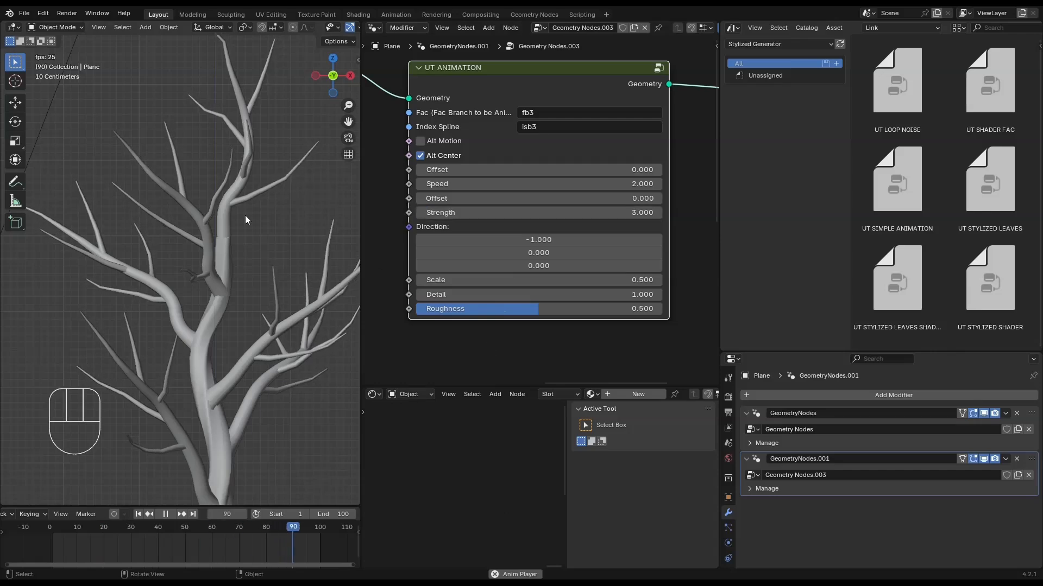
{"action": "key", "text": "n"}
{"action": "key", "text": "n"}
{"action": "key", "text": "alt+a"}
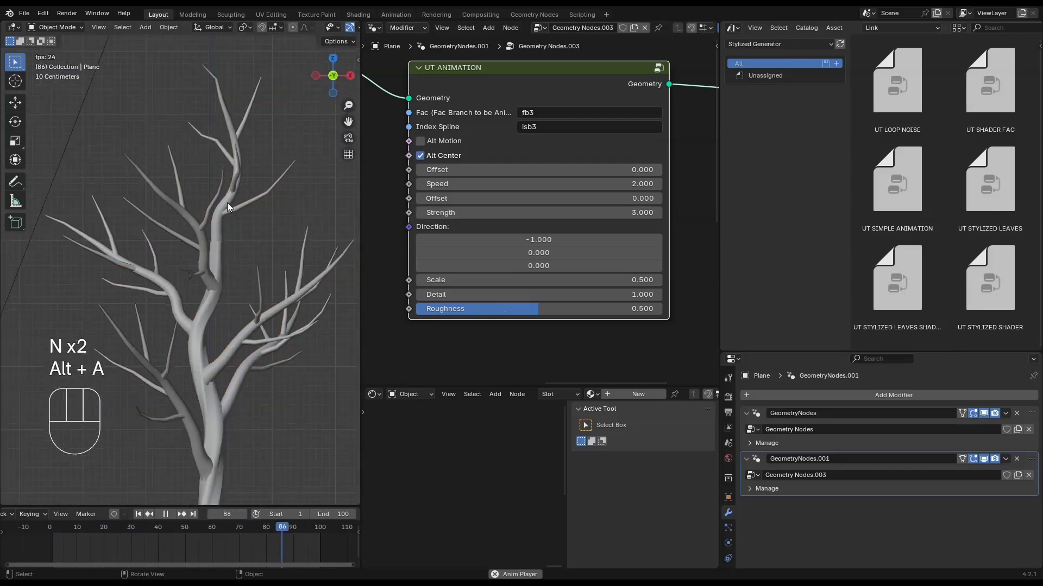
- Disable Hide Leaves on UT STYLIZED LEAVES and set the UT ANIMATION Speed to 1
{"action": "scroll", "coordinate": [538, 190], "scroll_direction": "down", "scroll_amount": 5}
{"action": "middle_click_drag", "start_coordinate": [530, 163], "coordinate": [698, 179]}
{"action": "scroll", "coordinate": [526, 172], "scroll_direction": "up", "scroll_amount": 1}
{"action": "left_click", "coordinate": [482, 147]}
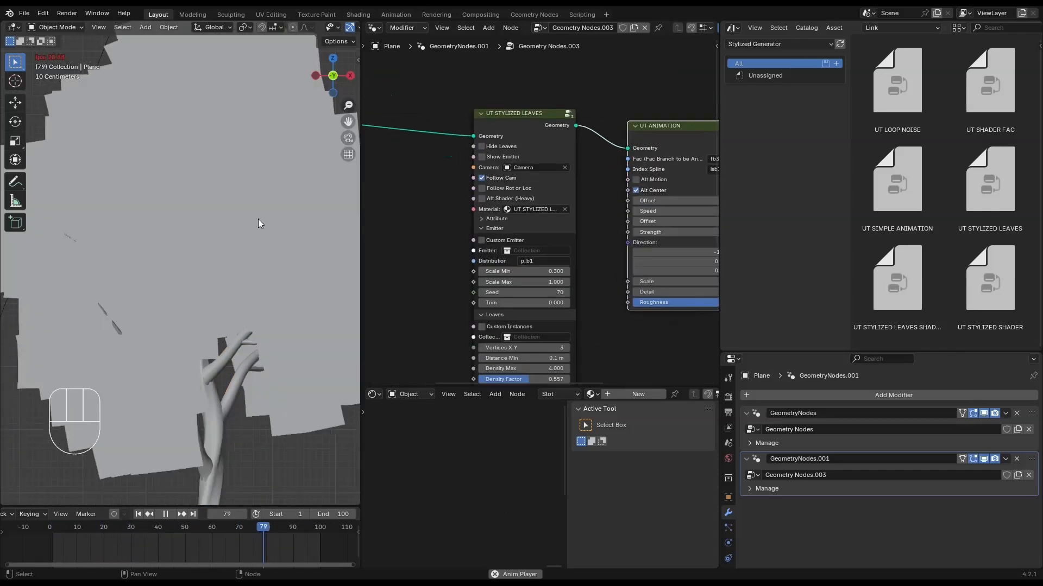
{"action": "middle_click_drag", "start_coordinate": [602, 301], "coordinate": [479, 297]}
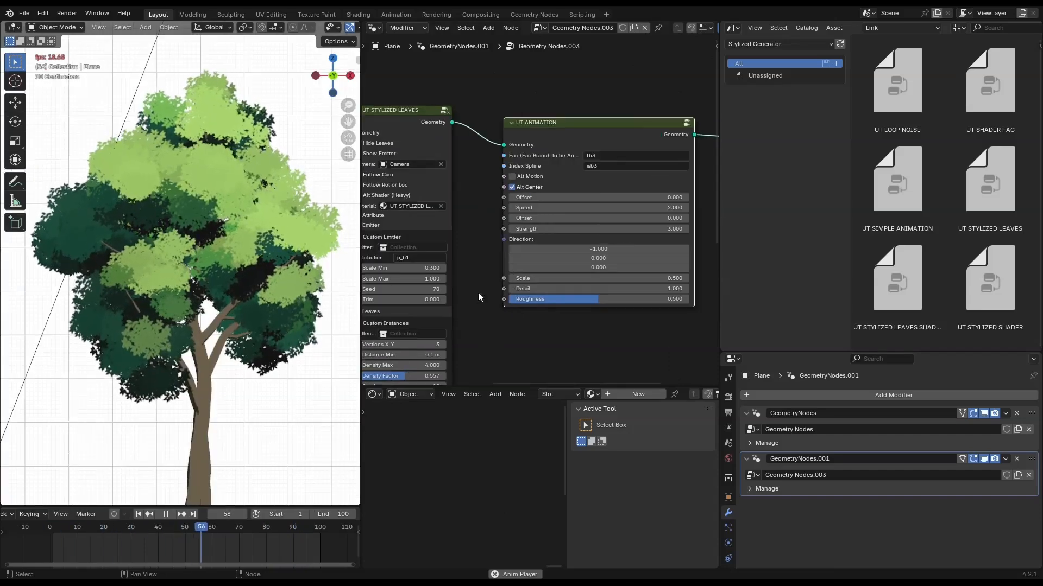
{"action": "scroll", "coordinate": [479, 297], "scroll_direction": "up", "scroll_amount": 1}
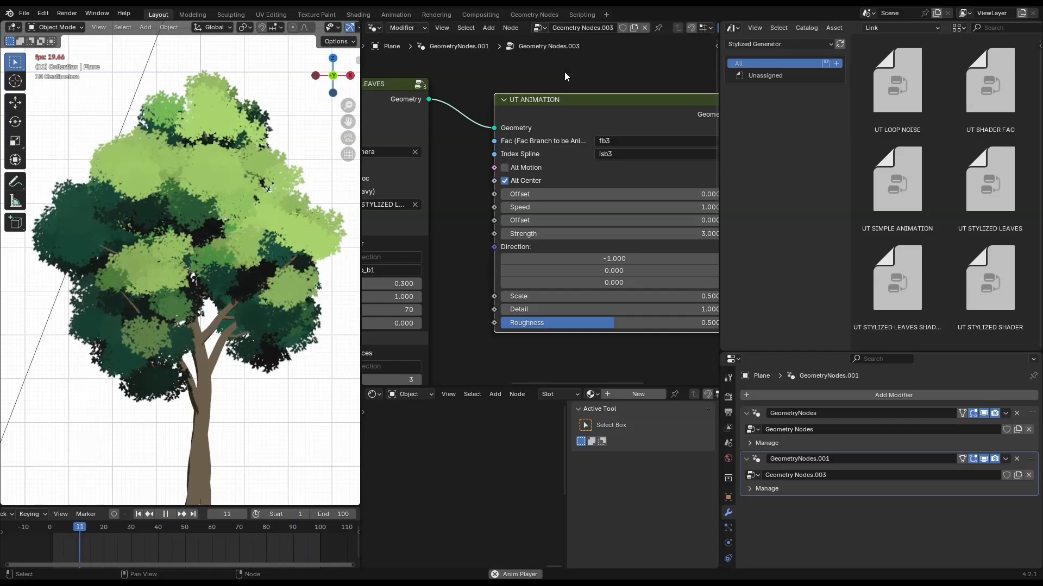
- Stop playback and duplicate the animated tree along the X axis, placing the copy beside the original
{"action": "key", "text": "space"}
{"action": "middle_click_drag", "start_coordinate": [211, 247], "coordinate": [228, 255]}
{"action": "key", "text": "shift+d"}
{"action": "key", "text": "x"}
{"action": "left_click", "coordinate": [286, 304]}
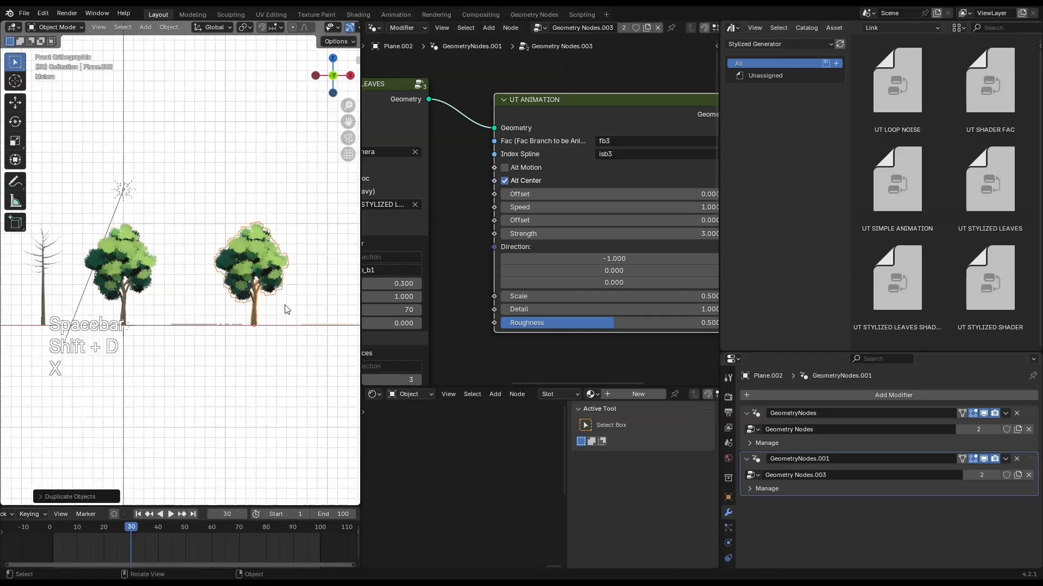
- In the duplicated tree's first modifier, connect the last UT BRANCH DISTRIBUTION's Geometry output to Join Geometry on the UT GEOMETRY node
{"action": "scroll", "coordinate": [544, 208], "scroll_direction": "down", "scroll_amount": 5}
{"action": "middle_click_drag", "start_coordinate": [444, 210], "coordinate": [555, 228]}
{"action": "scroll", "coordinate": [555, 227], "scroll_direction": "down", "scroll_amount": 3}
{"action": "left_click", "coordinate": [757, 414]}
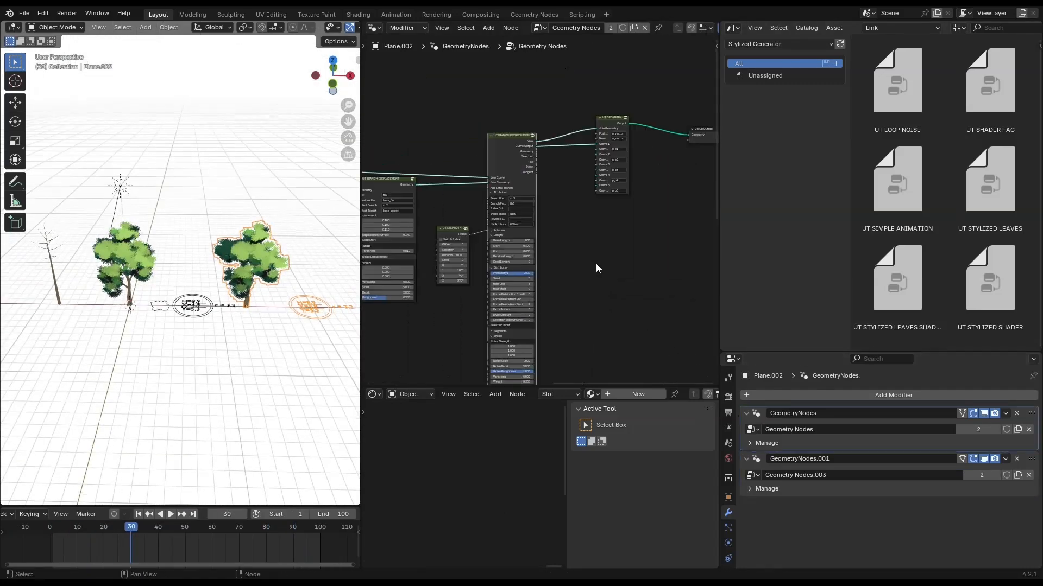
{"action": "middle_click_drag", "start_coordinate": [541, 157], "coordinate": [426, 225]}
{"action": "scroll", "coordinate": [426, 225], "scroll_direction": "up", "scroll_amount": 6}
{"action": "middle_click_drag", "start_coordinate": [218, 335], "coordinate": [219, 306]}
{"action": "scroll", "coordinate": [239, 293], "scroll_direction": "up", "scroll_amount": 2}
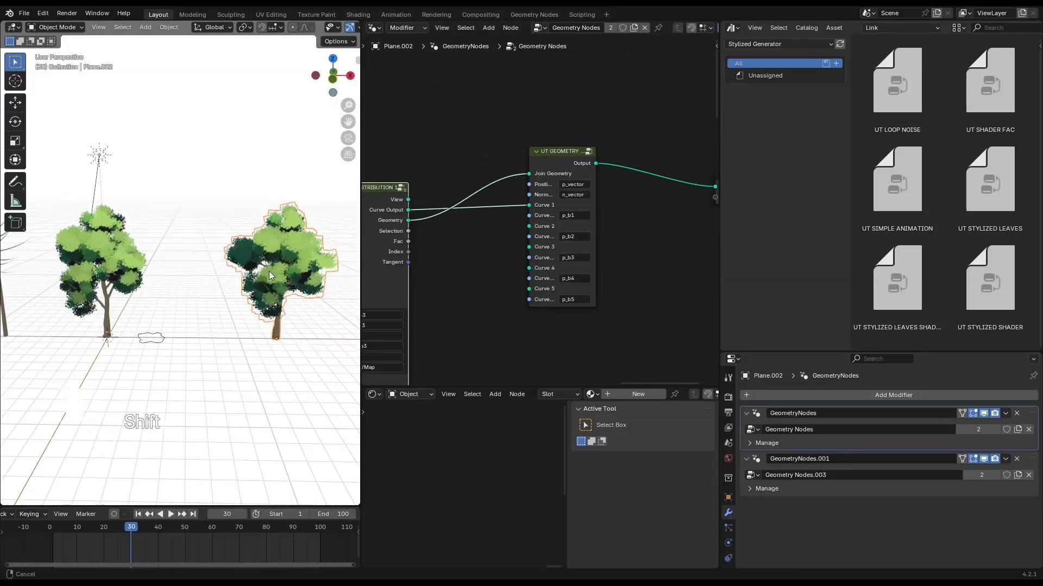
- Save the file and make the duplicated tree's Geometry Nodes group single-user
{"action": "middle_click_drag", "start_coordinate": [269, 272], "coordinate": [206, 278], "text": "shift"}
{"action": "key", "text": "ctrl+s"}
{"action": "left_click", "coordinate": [613, 30]}
{"action": "middle_click_drag", "start_coordinate": [543, 131], "coordinate": [371, 125]}
{"action": "middle_click_drag", "start_coordinate": [180, 304], "coordinate": [223, 315], "text": "shift"}
{"action": "scroll", "coordinate": [466, 263], "scroll_direction": "up", "scroll_amount": 4}
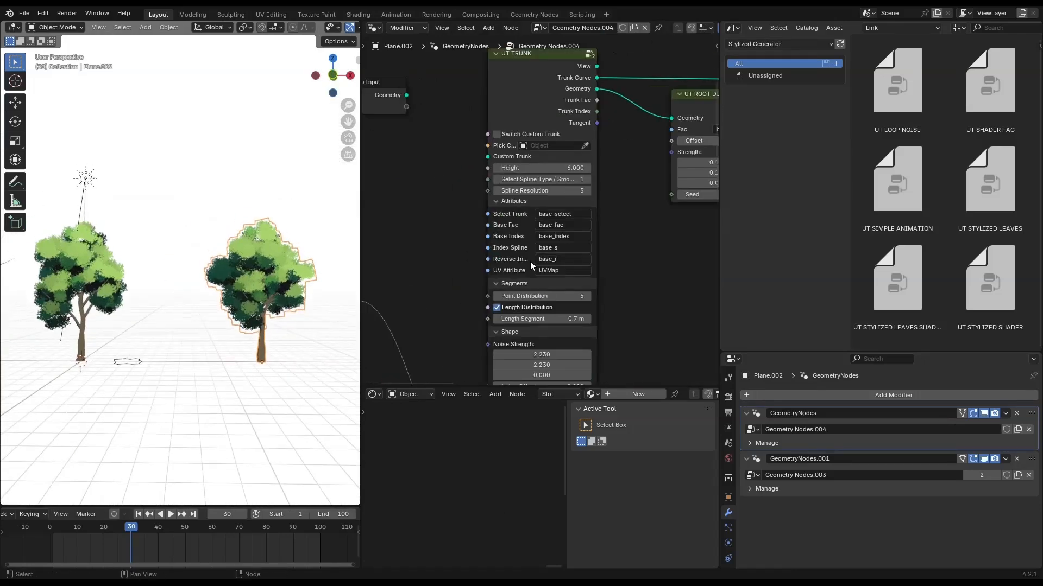
- Make the duplicated tree's trunk taller and set UT TRUNK's X and Y Noise Strength to 14.73
{"action": "left_click_drag", "start_coordinate": [527, 159], "coordinate": [560, 158]}
{"action": "key", "text": "alt+a"}
{"action": "key", "text": "grave"}
{"action": "middle_click_drag", "start_coordinate": [503, 322], "coordinate": [504, 191]}
{"action": "left_click_drag", "start_coordinate": [537, 214], "coordinate": [563, 225]}
{"action": "middle_click_drag", "start_coordinate": [537, 218], "coordinate": [497, 347]}
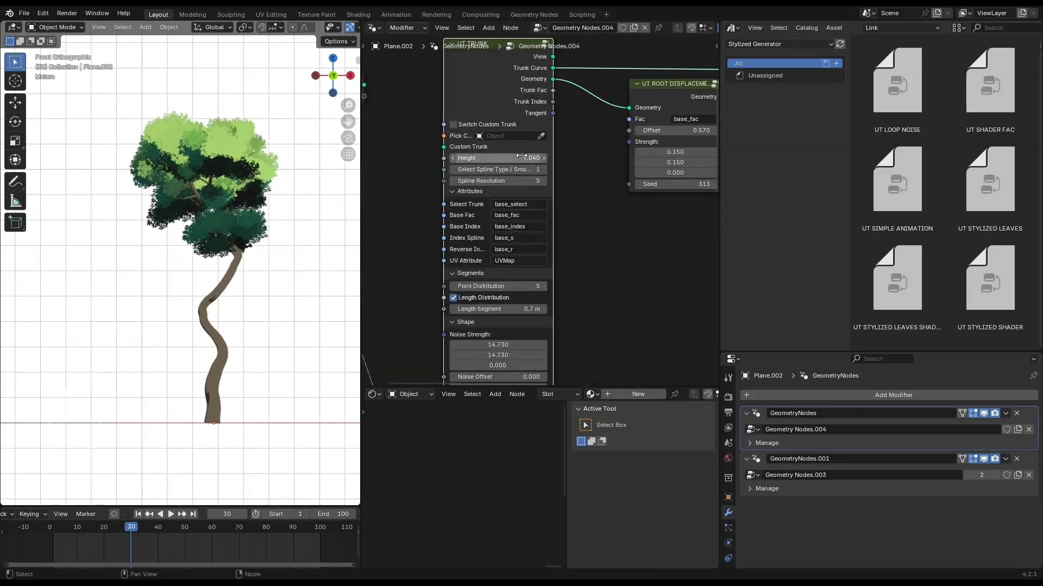
- Fine-tune the trunk's Height in UT TRUNK and turn off viewport display of the GeometryNodes.001 leaves modifier
{"action": "left_click_drag", "start_coordinate": [498, 158], "coordinate": [478, 158]}
{"action": "middle_click_drag", "start_coordinate": [673, 261], "coordinate": [633, 181]}
{"action": "scroll", "coordinate": [633, 181], "scroll_direction": "up", "scroll_amount": 3}
{"action": "left_click_drag", "start_coordinate": [462, 177], "coordinate": [450, 177]}
{"action": "scroll", "coordinate": [195, 255], "scroll_direction": "up", "scroll_amount": 3}
{"action": "scroll", "coordinate": [500, 282], "scroll_direction": "down", "scroll_amount": 2}
{"action": "left_click", "coordinate": [984, 460]}
{"action": "scroll", "coordinate": [207, 326], "scroll_direction": "down", "scroll_amount": 3}
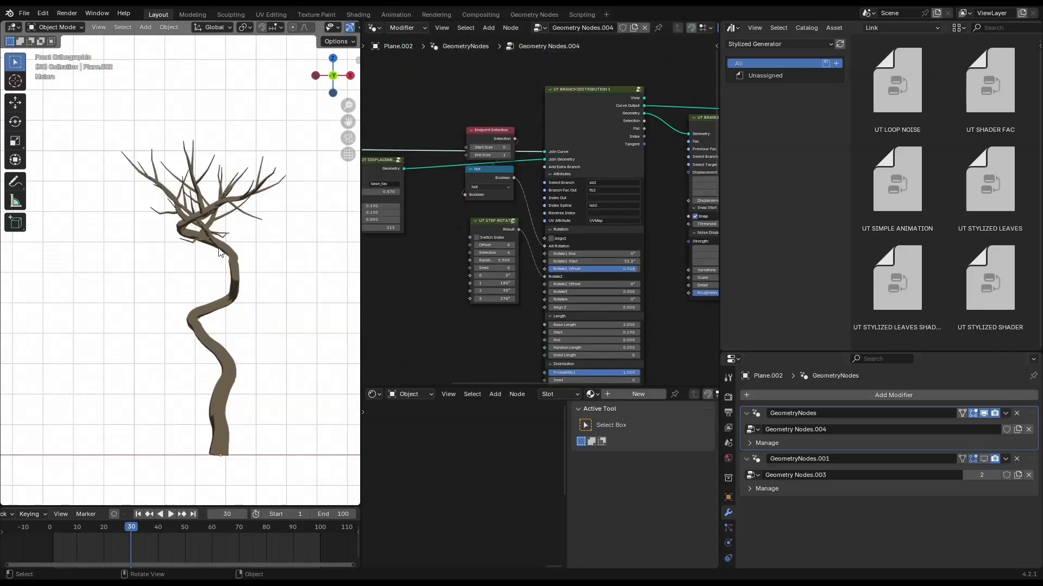
- Display the leaves again and set Random to 0.5 and Offset to 8 on the first branch level's UT STEP ROTATE node
{"action": "scroll", "coordinate": [505, 184], "scroll_direction": "down", "scroll_amount": 5}
{"action": "middle_click_drag", "start_coordinate": [505, 184], "coordinate": [687, 202]}
{"action": "scroll", "coordinate": [591, 246], "scroll_direction": "up", "scroll_amount": 4}
{"action": "left_click_drag", "start_coordinate": [597, 293], "coordinate": [627, 293]}
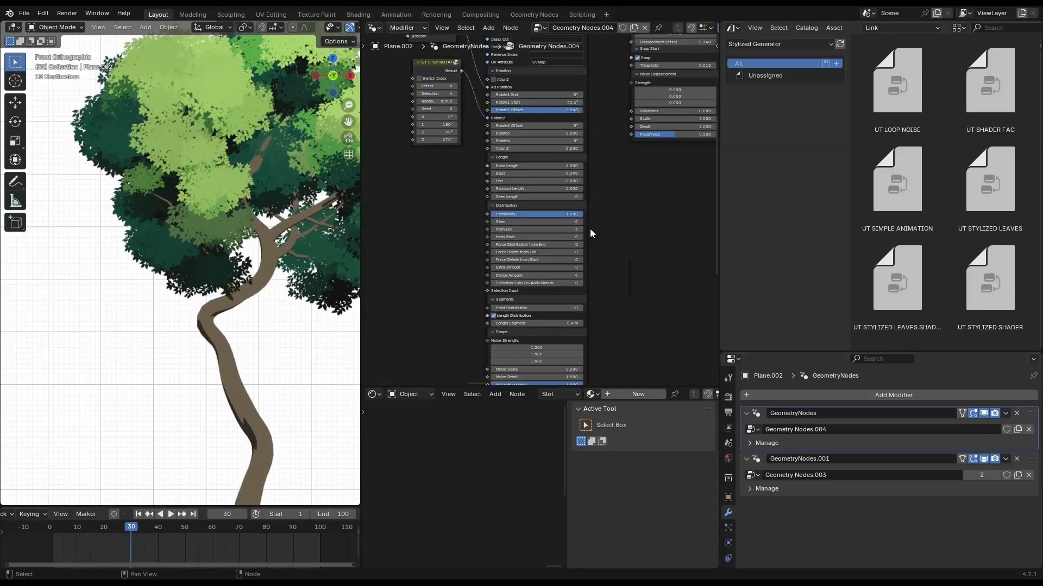
{"action": "middle_click_drag", "start_coordinate": [163, 233], "coordinate": [145, 240]}
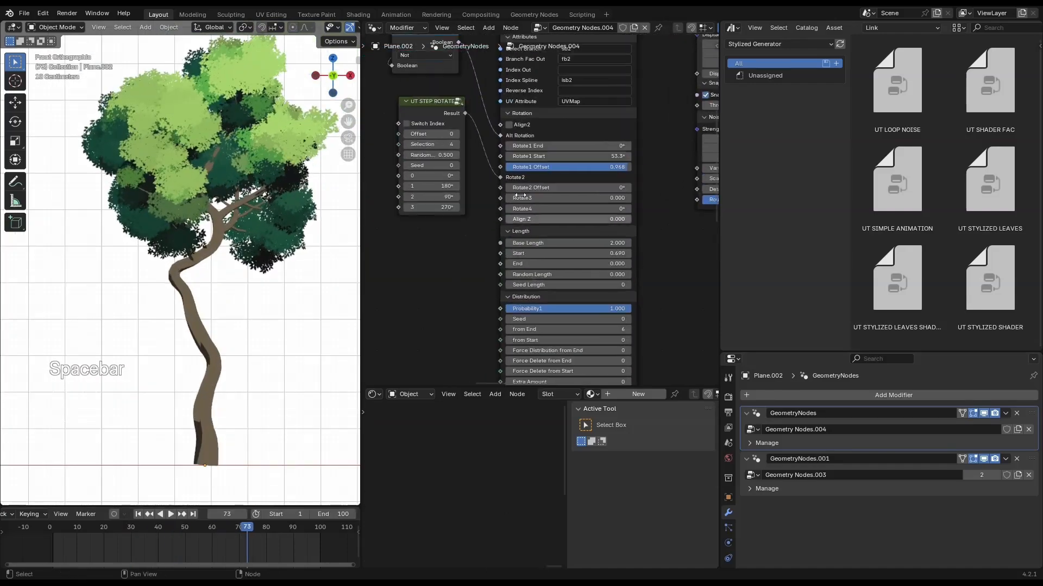
{"action": "left_click", "coordinate": [455, 134]}
{"action": "left_click", "coordinate": [455, 133]}
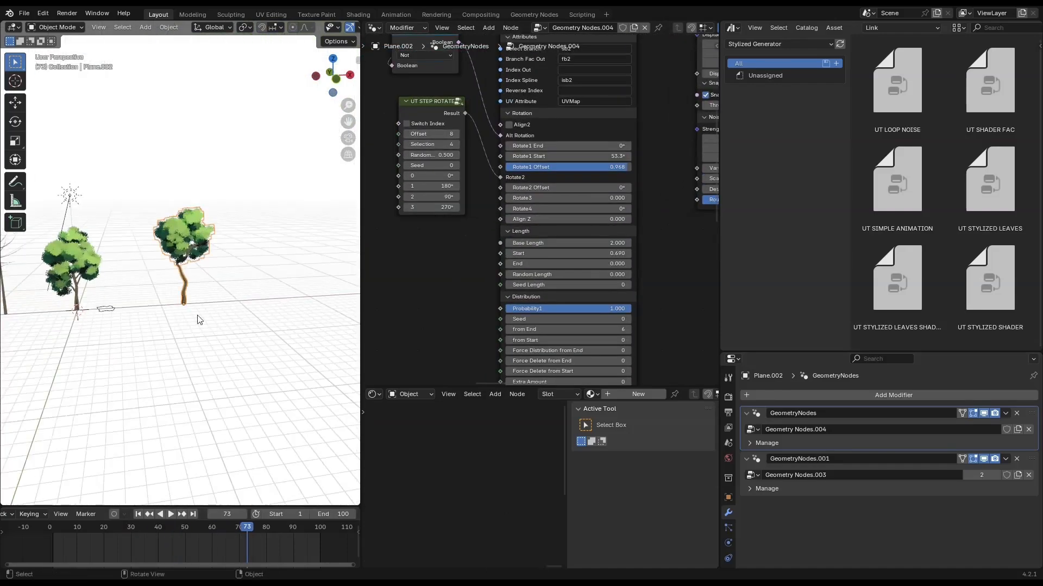
- Add a cube at the curved tree's base and move it along the X axis to stand beside the tree
{"action": "key", "text": "shift+s"}
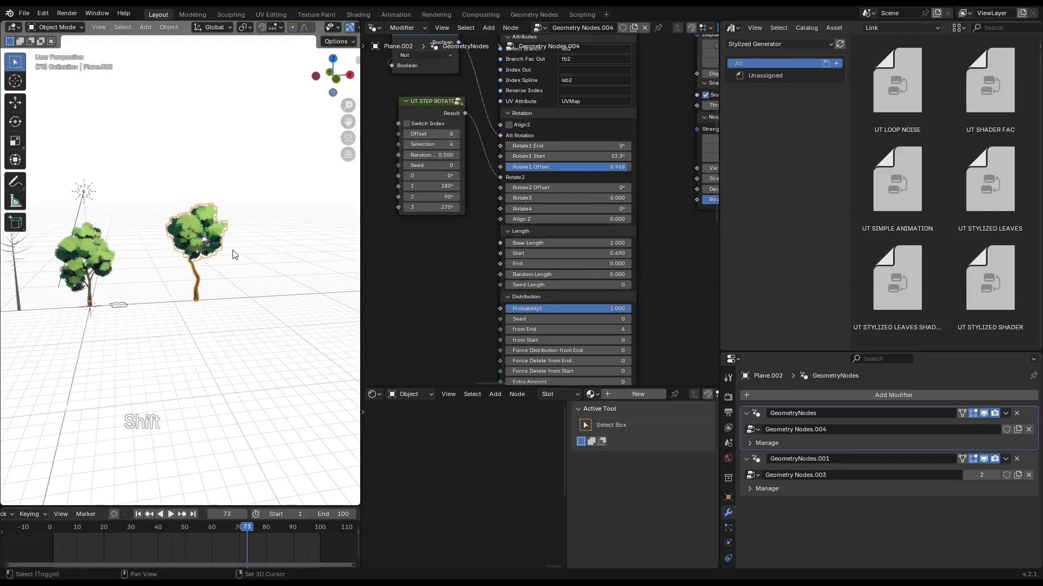
{"action": "key", "text": "shift+a"}
{"action": "left_click", "coordinate": [286, 286]}
{"action": "scroll", "coordinate": [282, 287], "scroll_direction": "up", "scroll_amount": 4}
{"action": "key", "text": "g"}
{"action": "key", "text": "x"}
{"action": "left_click", "coordinate": [226, 326]}
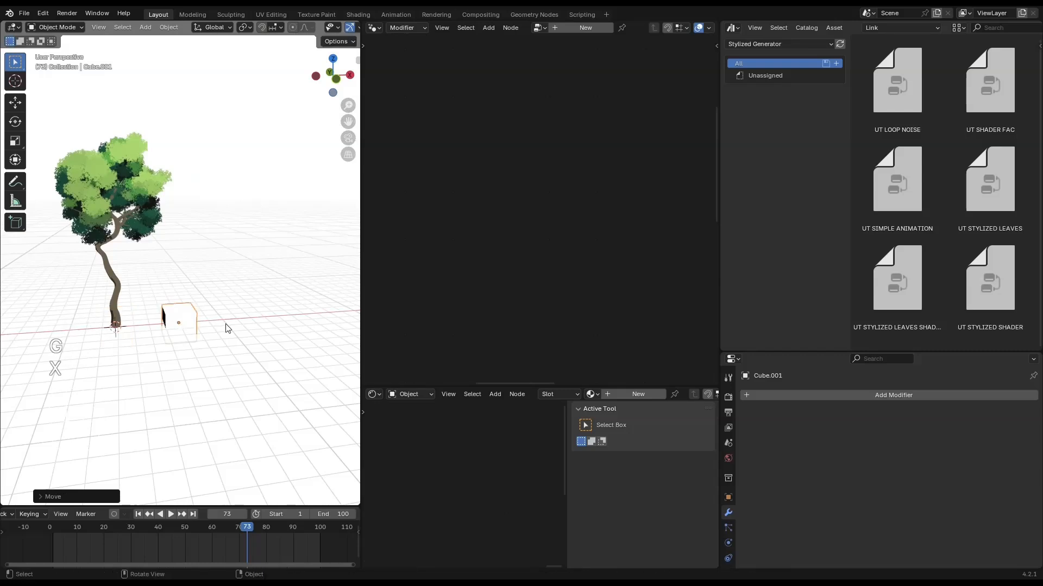
- Switch to solid shading, set the cube's origin to its lowest point, and move the cube vertically onto the ground
{"action": "scroll", "coordinate": [226, 326], "scroll_direction": "up", "scroll_amount": 2}
{"action": "key", "text": "z"}
{"action": "mouse_move", "coordinate": [203, 374]}
{"action": "middle_mouse_down"}
{"action": "mouse_move", "coordinate": [198, 345]}
{"action": "mouse_move", "coordinate": [204, 375]}
{"action": "middle_mouse_up"}
{"action": "key", "text": "2"}
{"action": "key", "text": "ctrl+alt+x"}
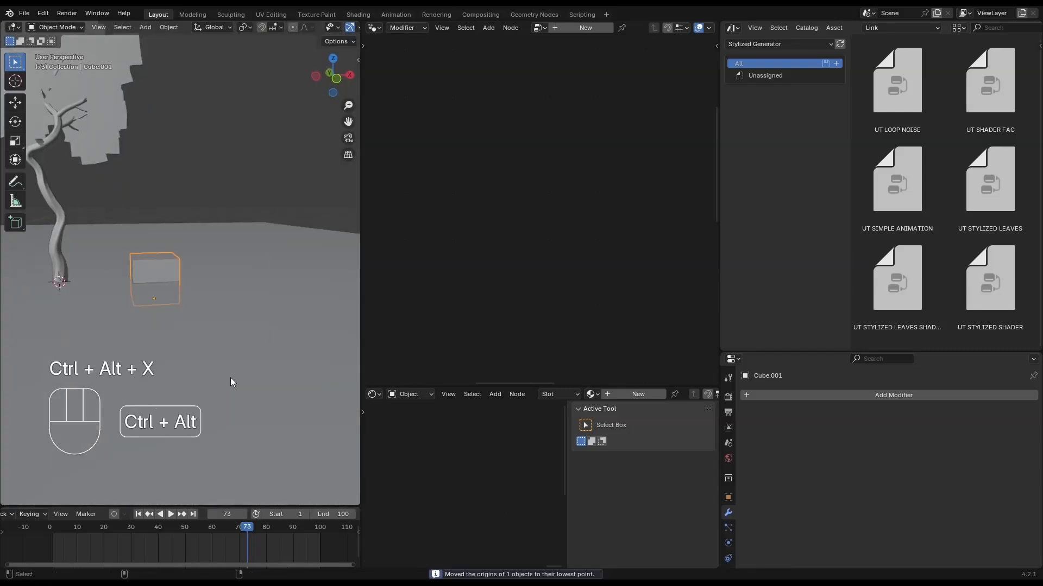
{"action": "key", "text": "g"}
{"action": "key", "text": "z"}
{"action": "left_click", "coordinate": [213, 291]}
- Stretch the cube's whole mesh along the X axis in Edit Mode to form a long box
{"action": "key", "text": "Tab"}
{"action": "key", "text": "a"}
{"action": "key", "text": "s"}
{"action": "key", "text": "x"}
{"action": "left_click", "coordinate": [239, 297]}
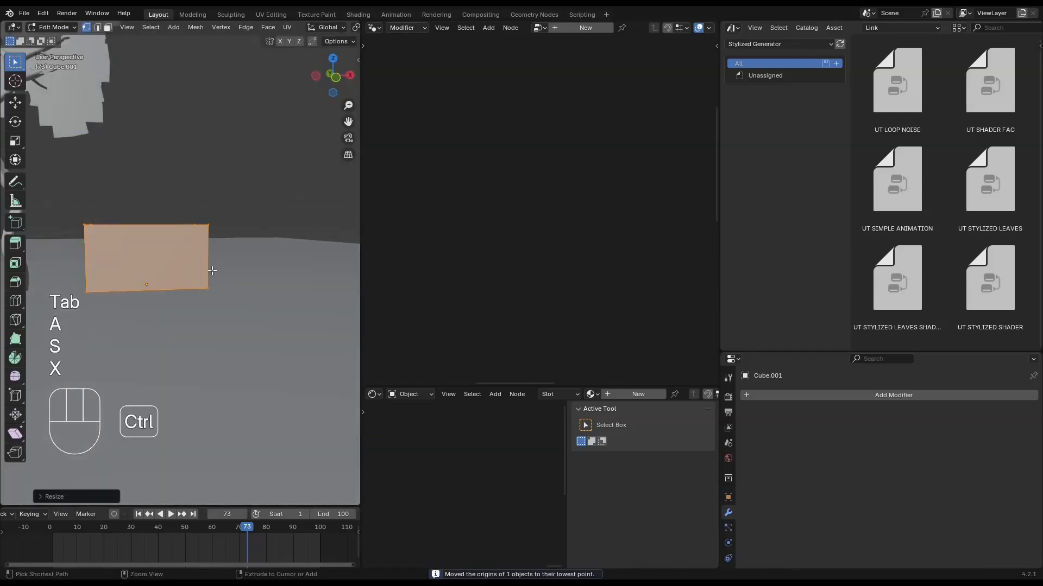
{"action": "key", "text": "ctrl+r"}
{"action": "key", "text": "Tab"}
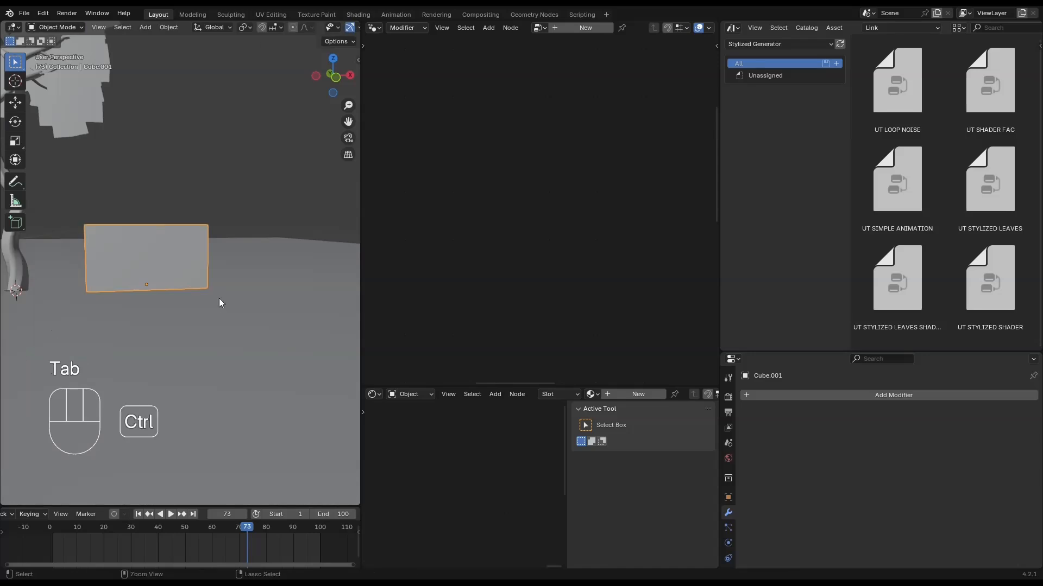
- Add a level 2 Subdivision modifier to the box and apply its object transform
{"action": "key", "text": "ctrl+2"}
{"action": "key", "text": "ctrl+a"}
{"action": "left_click", "coordinate": [260, 251]}
{"action": "middle_click_drag", "start_coordinate": [261, 251], "coordinate": [207, 278]}
- Move the box into a new collection named "emitter"
{"action": "key", "text": "m"}
{"action": "left_click", "coordinate": [207, 278]}
{"action": "type", "text": "Tem"}
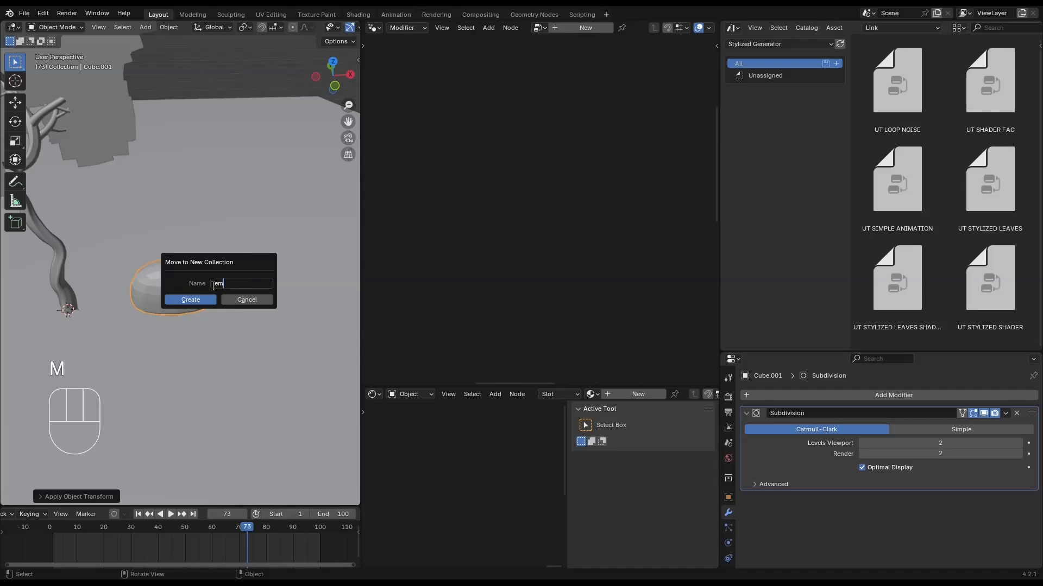
{"action": "type", "text": "itter"}
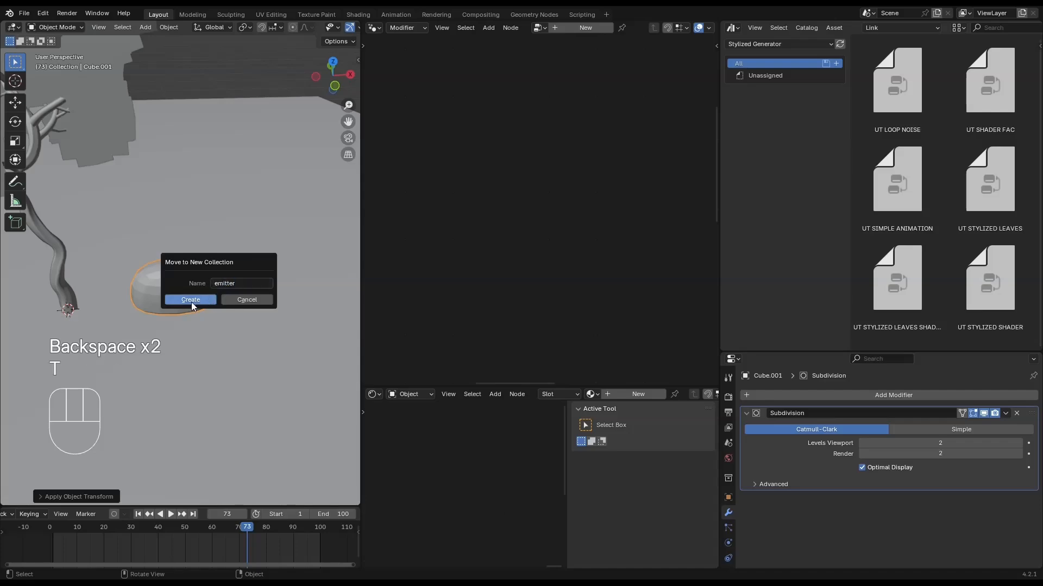
{"action": "left_click", "coordinate": [191, 302]}
- Select the curved tree, show the node group of its leaves modifier, and enable Custom Instances for the leaves
{"action": "middle_click_drag", "start_coordinate": [76, 128], "coordinate": [210, 163], "text": "shift"}
{"action": "left_click", "coordinate": [213, 184]}
{"action": "scroll", "coordinate": [475, 232], "scroll_direction": "down", "scroll_amount": 5}
{"action": "middle_click_drag", "start_coordinate": [602, 218], "coordinate": [391, 272]}
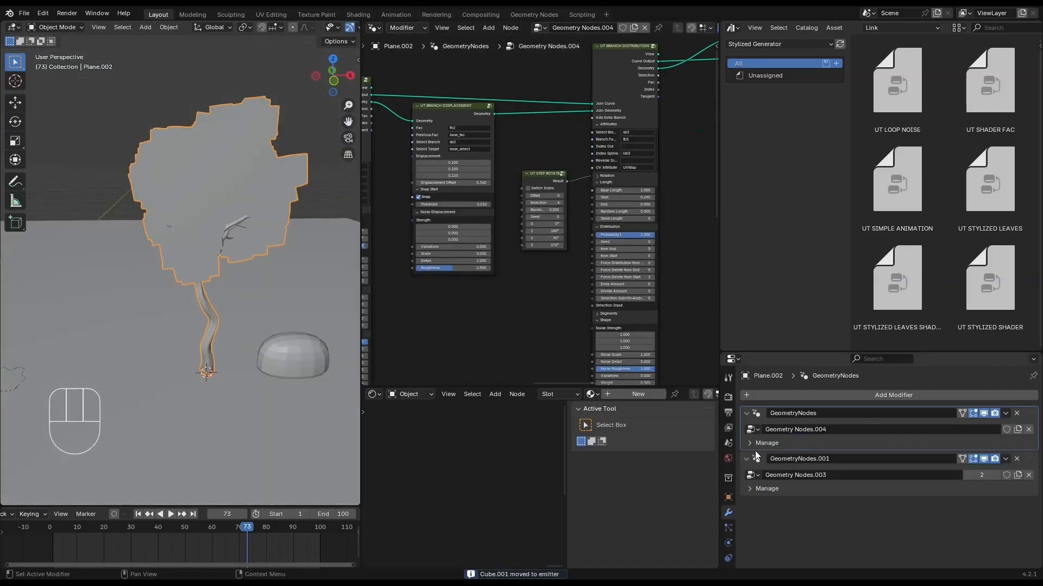
{"action": "left_click", "coordinate": [756, 459]}
{"action": "middle_click_drag", "start_coordinate": [641, 256], "coordinate": [531, 240]}
{"action": "scroll", "coordinate": [531, 240], "scroll_direction": "up", "scroll_amount": 6}
{"action": "middle_click_drag", "start_coordinate": [531, 198], "coordinate": [534, 146]}
{"action": "left_click", "coordinate": [531, 139]}
{"action": "scroll", "coordinate": [205, 247], "scroll_direction": "down", "scroll_amount": 4}
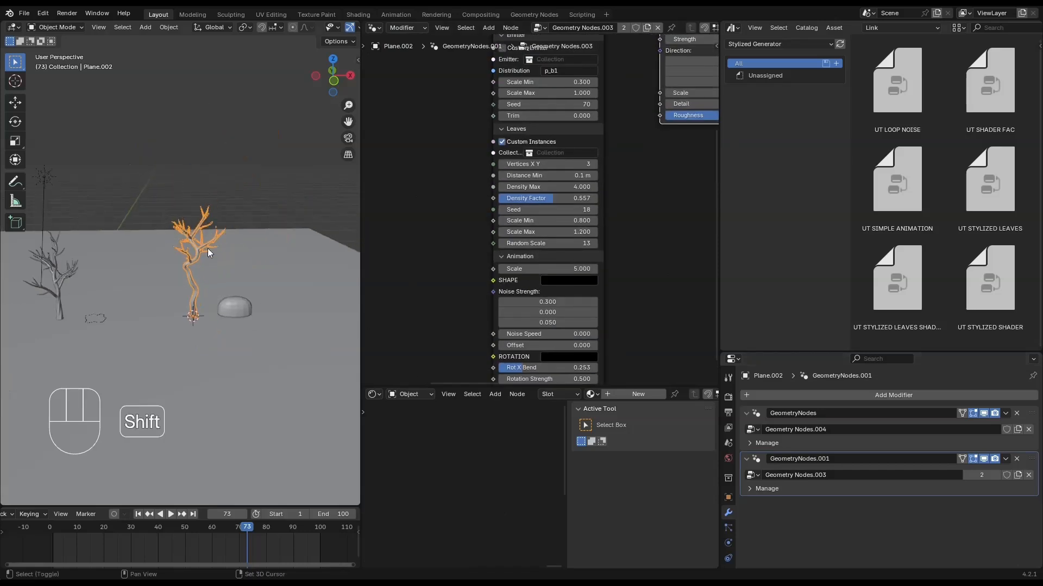
- Toggle the leaves' Custom Instances to compare the trees, and make the curved tree's leaves node group a single-user copy
{"action": "middle_click_drag", "start_coordinate": [205, 248], "coordinate": [288, 252], "text": "shift"}
{"action": "left_click", "coordinate": [527, 143]}
{"action": "left_click", "coordinate": [526, 143]}
{"action": "left_click", "coordinate": [526, 143]}
{"action": "left_click", "coordinate": [526, 142]}
{"action": "left_click", "coordinate": [526, 143]}
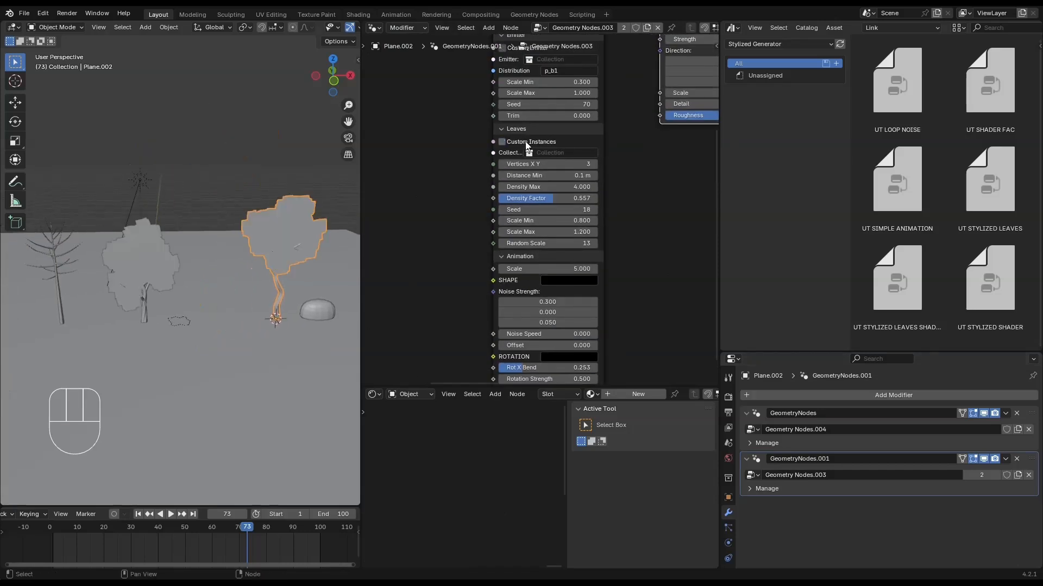
{"action": "left_click", "coordinate": [526, 143]}
{"action": "left_click", "coordinate": [526, 143]}
{"action": "left_click", "coordinate": [526, 143]}
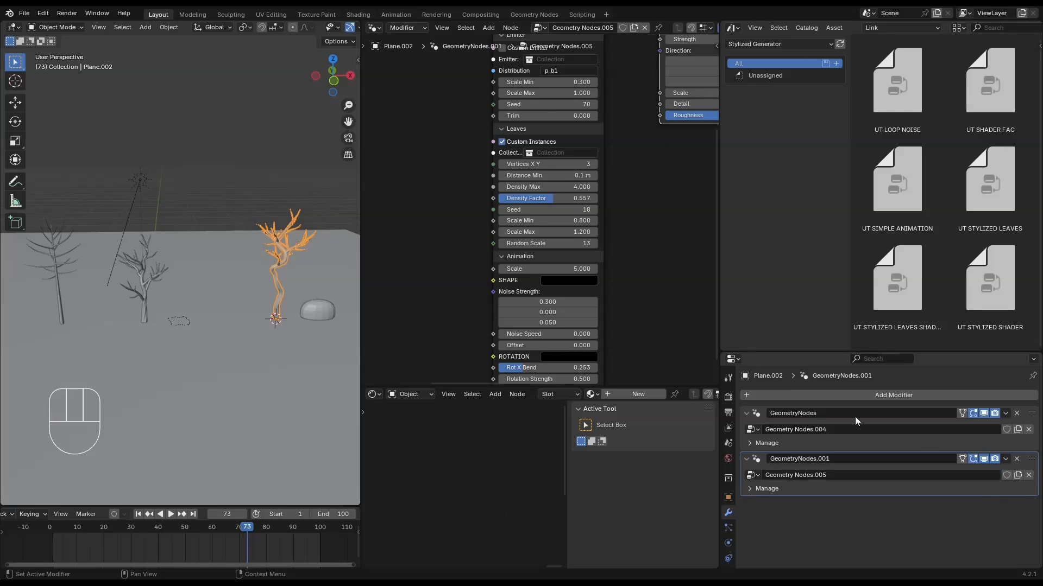
- Disable Custom Instances in the leaves node group of the neighbouring short tree
{"action": "scroll", "coordinate": [542, 126], "scroll_direction": "up", "scroll_amount": 1}
{"action": "left_click", "coordinate": [139, 285]}
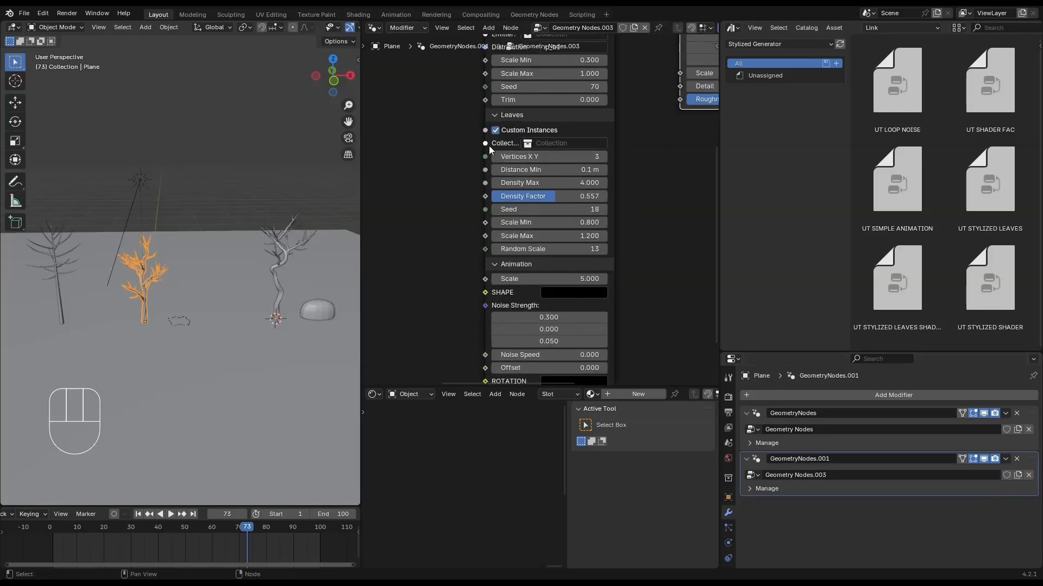
{"action": "left_click", "coordinate": [500, 132]}
- Assign the emitter collection as the custom leaf instances of the curved tree
{"action": "left_click", "coordinate": [280, 287]}
{"action": "left_click", "coordinate": [558, 143]}
{"action": "left_click", "coordinate": [555, 174]}
{"action": "scroll", "coordinate": [313, 308], "scroll_direction": "up", "scroll_amount": 1}
{"action": "middle_click_drag", "start_coordinate": [314, 308], "coordinate": [203, 343], "text": "shift"}
{"action": "middle_click_drag", "start_coordinate": [204, 343], "coordinate": [249, 328]}
- Disable the curved tree's Custom Instances and enable Custom Emitter with the emitter collection instead
{"action": "middle_click_drag", "start_coordinate": [558, 105], "coordinate": [543, 256]}
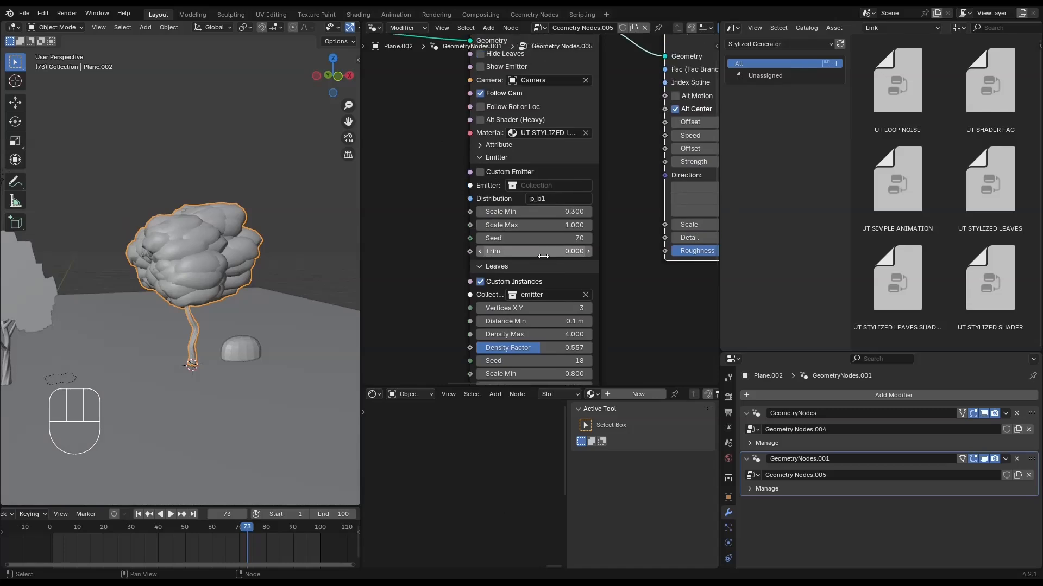
{"action": "left_click", "coordinate": [521, 280]}
{"action": "left_click", "coordinate": [520, 173]}
{"action": "left_click", "coordinate": [548, 185]}
{"action": "left_click", "coordinate": [535, 217]}
- Set the Rotation Speed of the curved tree's leaf animation to 0.1
{"action": "mouse_move", "coordinate": [255, 304]}
{"action": "middle_mouse_down"}
{"action": "mouse_move", "coordinate": [230, 283]}
{"action": "mouse_move", "coordinate": [246, 269]}
{"action": "middle_mouse_up"}
{"action": "key", "text": "z"}
{"action": "scroll", "coordinate": [246, 268], "scroll_direction": "up", "scroll_amount": 4}
{"action": "middle_click_drag", "start_coordinate": [543, 375], "coordinate": [534, 324]}
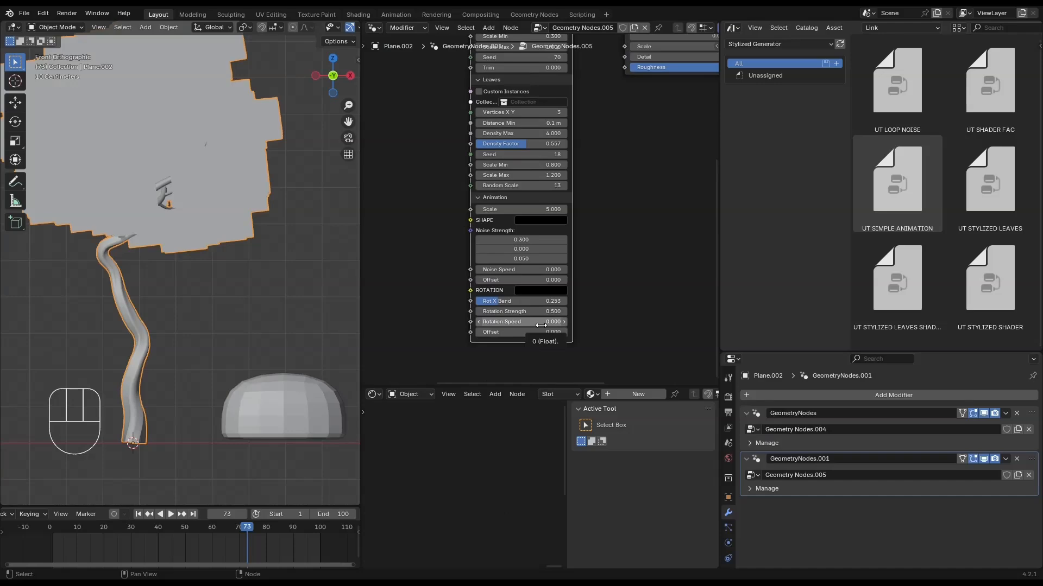
{"action": "type", "text": "0"}
{"action": "key", "text": "Return"}
- Move the emitter box's bottom vertices up about 0.46 m along the Z axis in Edit Mode with rendered shading on
{"action": "left_click", "coordinate": [302, 392]}
{"action": "scroll", "coordinate": [271, 365], "scroll_direction": "down", "scroll_amount": 1}
{"action": "key", "text": "z"}
{"action": "key", "text": "z"}
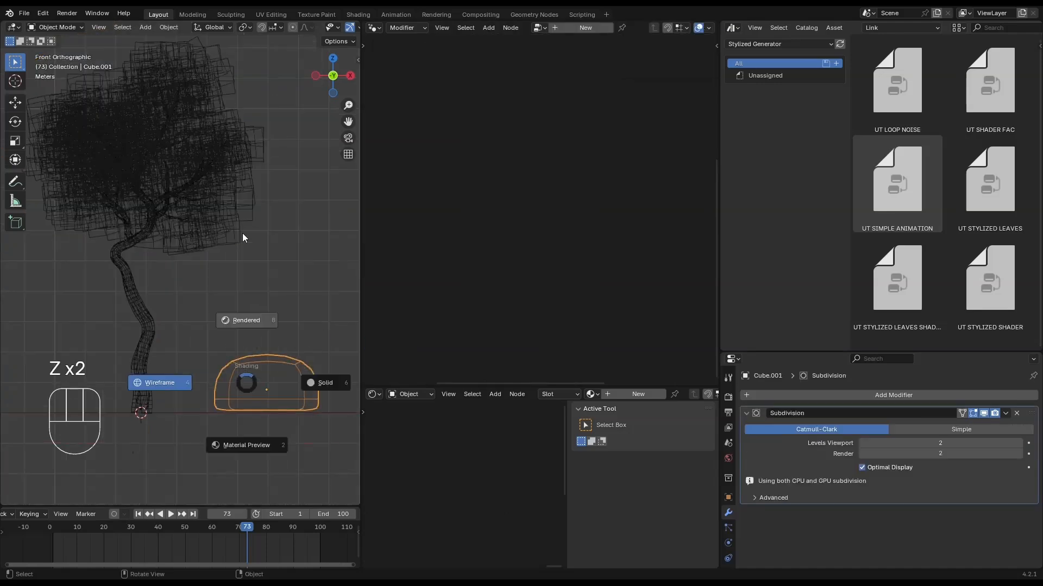
{"action": "key", "text": "Tab"}
{"action": "middle_click_drag", "start_coordinate": [329, 439], "coordinate": [307, 445], "text": "shift"}
{"action": "key", "text": "z"}
{"action": "left_click_drag", "start_coordinate": [316, 429], "coordinate": [169, 398]}
{"action": "key", "text": "z"}
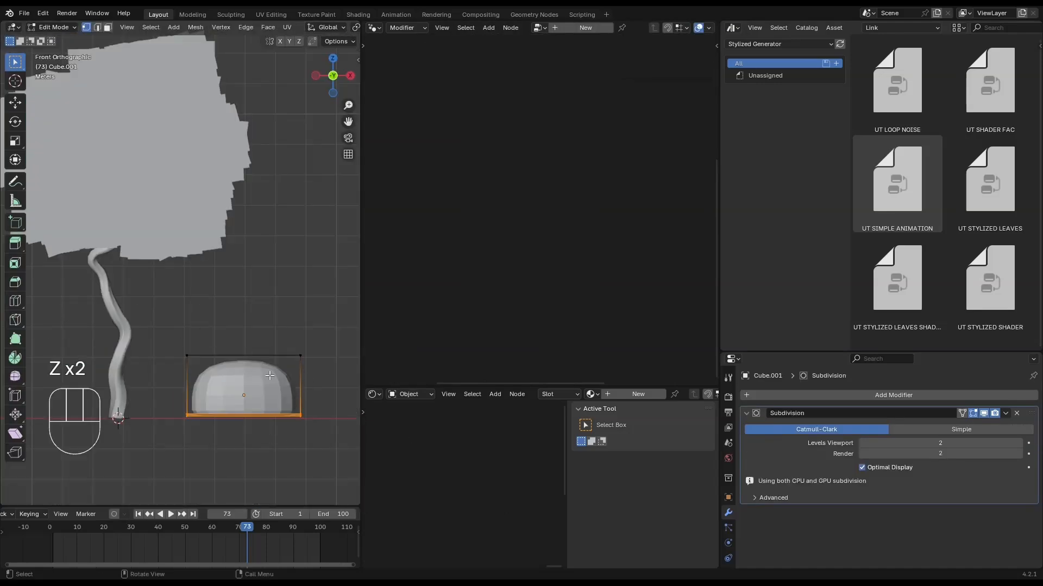
{"action": "key", "text": "z"}
{"action": "key", "text": "g"}
{"action": "key", "text": "z"}
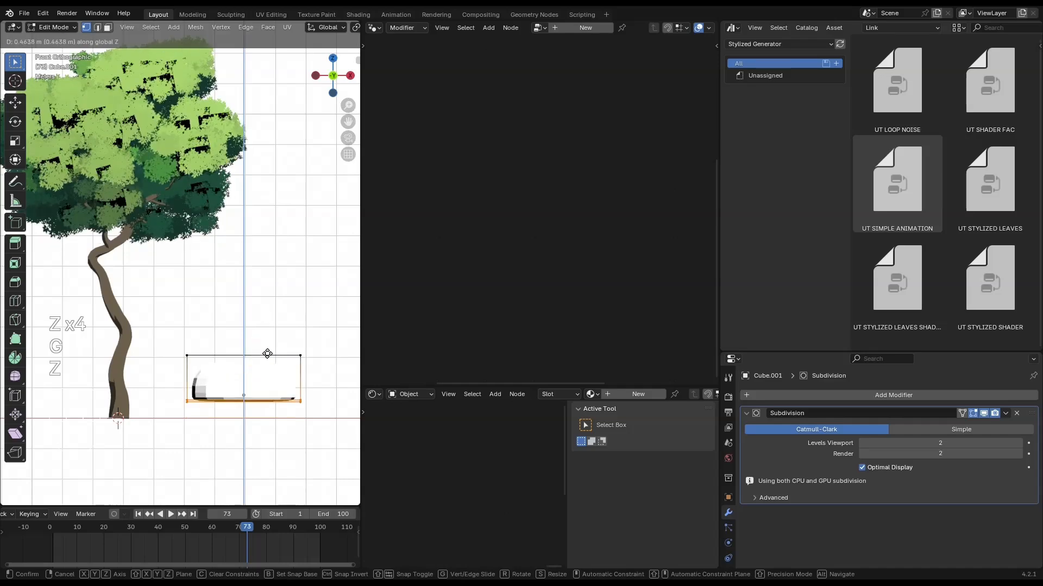
{"action": "left_click", "coordinate": [267, 355]}
{"action": "key", "text": "Tab"}
- Select the curved tree and increase the Density Factor of its leaves
{"action": "middle_click_drag", "start_coordinate": [177, 192], "coordinate": [241, 249], "text": "shift"}
{"action": "scroll", "coordinate": [241, 249], "scroll_direction": "up", "scroll_amount": 3}
{"action": "left_click", "coordinate": [240, 252]}
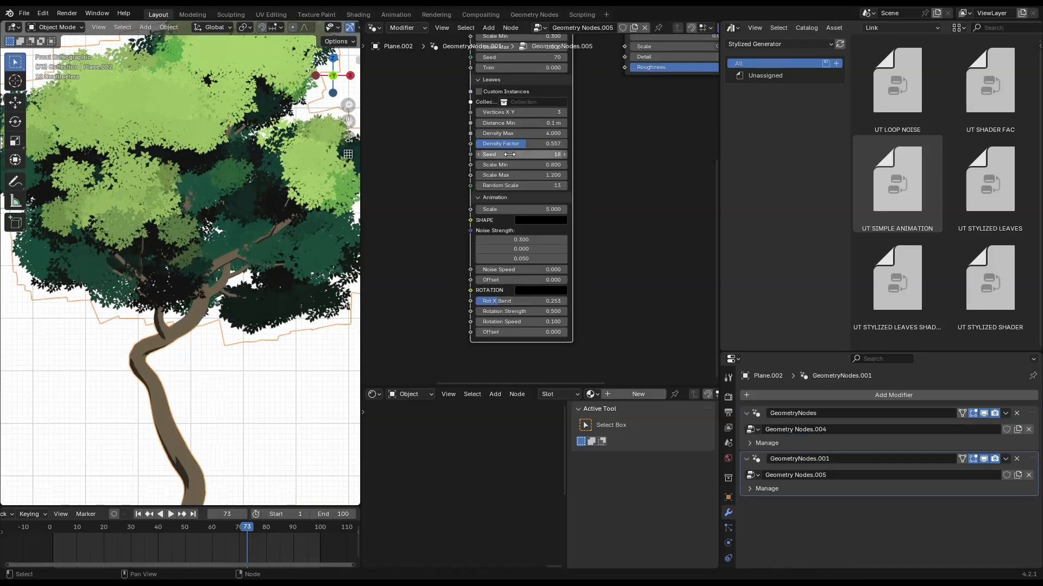
{"action": "mouse_move", "coordinate": [510, 154]}
{"action": "left_mouse_down"}
{"action": "mouse_move", "coordinate": [566, 144]}
{"action": "mouse_move", "coordinate": [514, 145]}
{"action": "mouse_move", "coordinate": [524, 144]}
{"action": "left_mouse_up"}
{"action": "scroll", "coordinate": [304, 228], "scroll_direction": "down", "scroll_amount": 3}
{"action": "key", "text": "alt+a"}
{"action": "scroll", "coordinate": [528, 213], "scroll_direction": "down", "scroll_amount": 5}
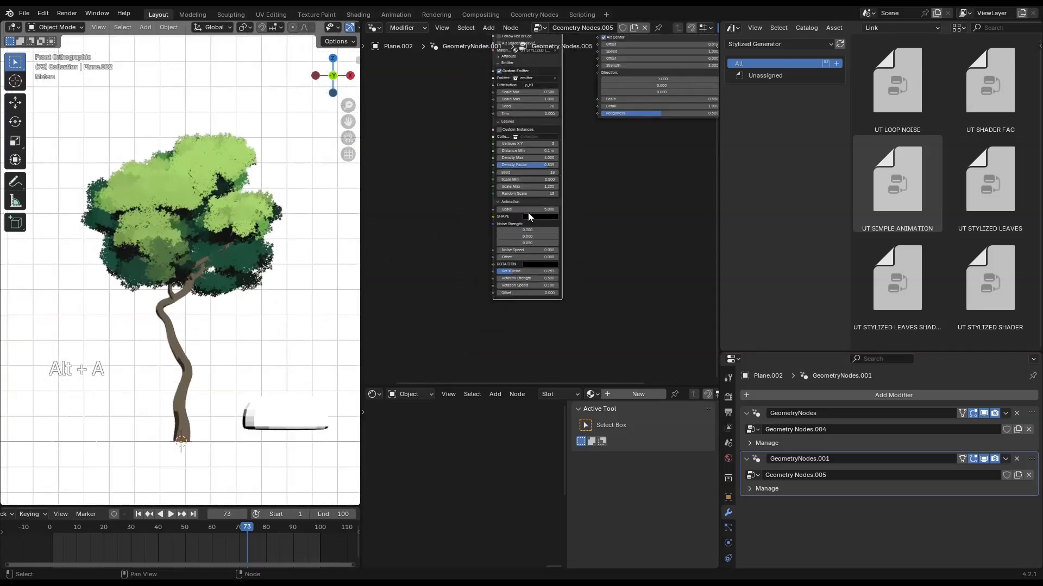
- Enlarge the shader editor and assign the UT STYLIZED LEAVES SHADER material to the curved tree
{"action": "left_click_drag", "start_coordinate": [468, 380], "coordinate": [475, 209]}
{"action": "key", "text": "n"}
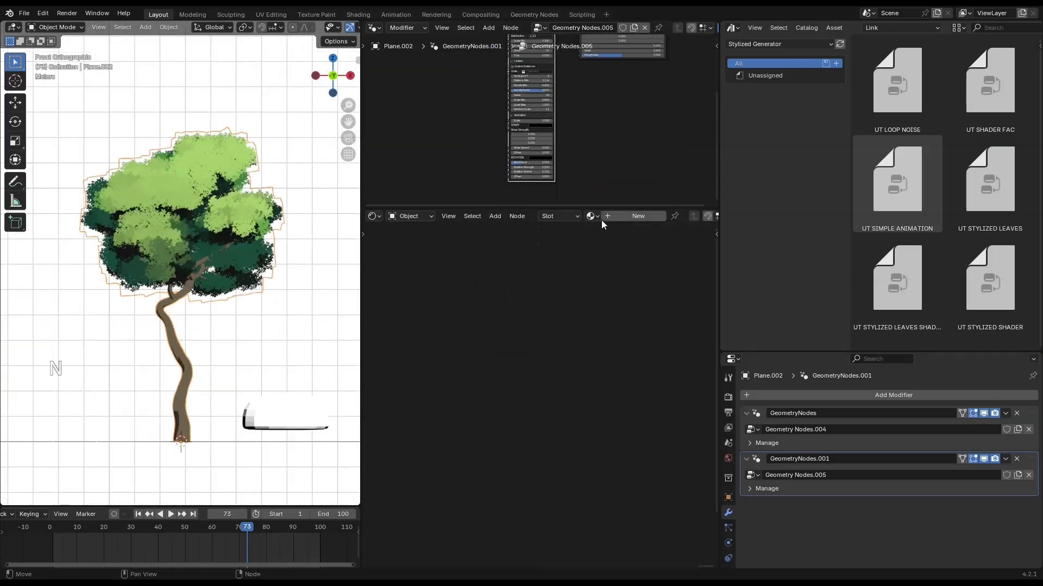
{"action": "left_click", "coordinate": [625, 216]}
{"action": "middle_click_drag", "start_coordinate": [596, 106], "coordinate": [579, 220]}
- Set the curved tree's leaf Density Max to 6.1 and Density Factor to 1, and reduce the leaf scale
{"action": "scroll", "coordinate": [522, 152], "scroll_direction": "up", "scroll_amount": 6}
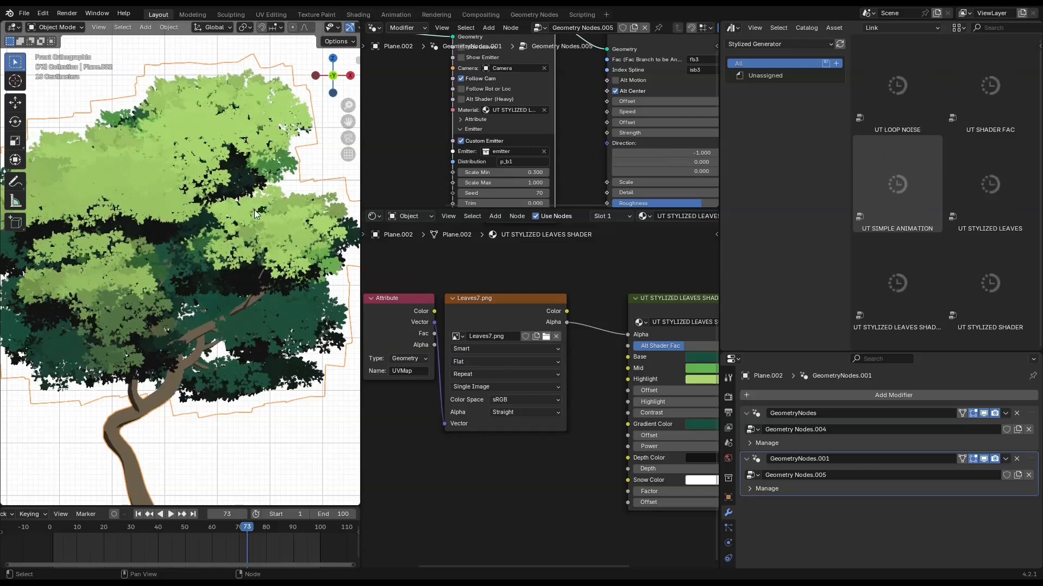
{"action": "scroll", "coordinate": [564, 172], "scroll_direction": "down", "scroll_amount": 6, "text": "shift"}
{"action": "mouse_move", "coordinate": [516, 134]}
{"action": "left_mouse_down"}
{"action": "mouse_move", "coordinate": [535, 134]}
{"action": "mouse_move", "coordinate": [498, 122]}
{"action": "mouse_move", "coordinate": [527, 123]}
{"action": "left_mouse_up"}
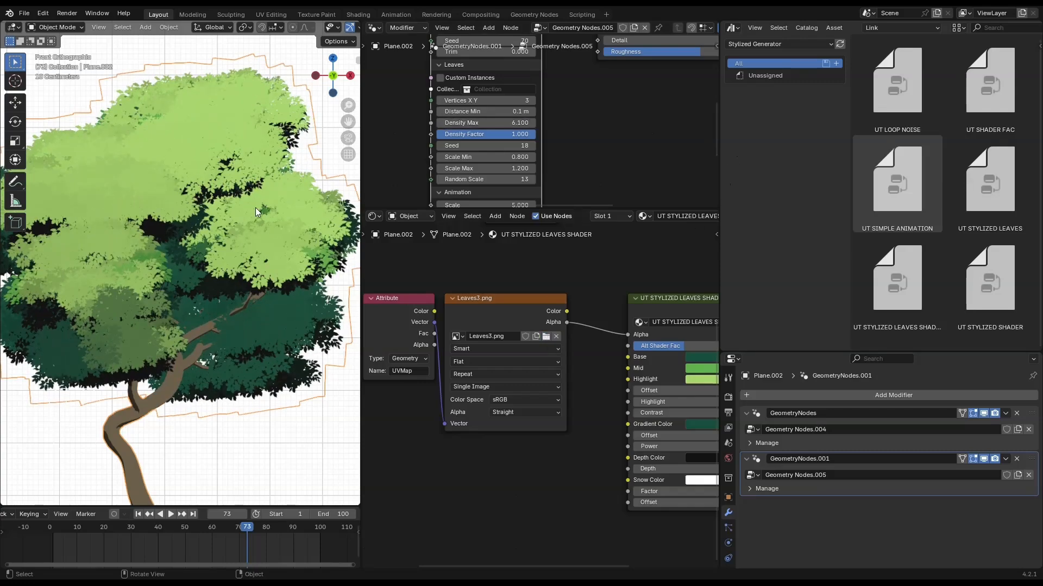
{"action": "left_click_drag", "start_coordinate": [514, 164], "coordinate": [499, 164]}
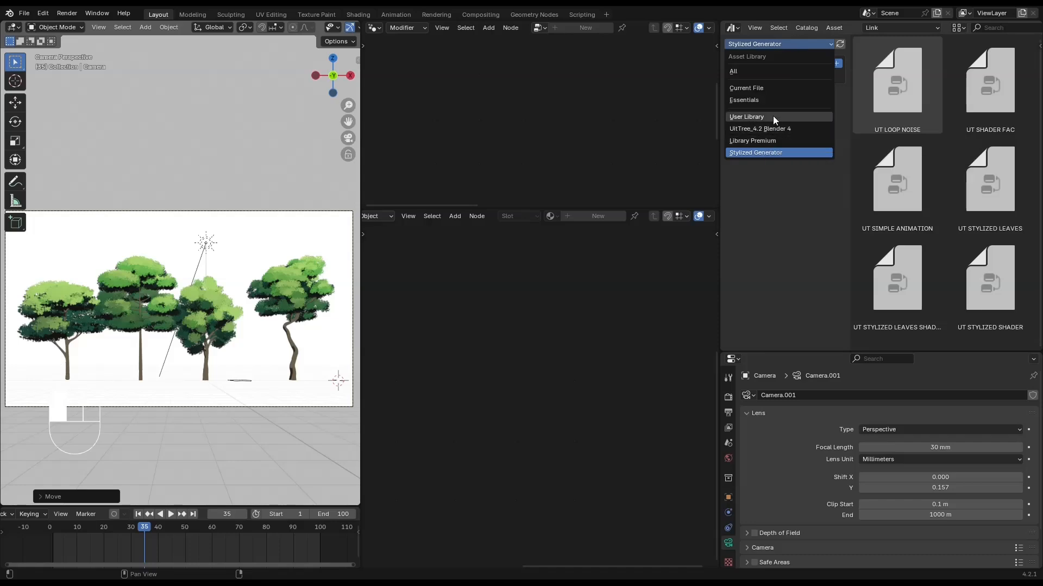
- Switch the asset browser to Library Premium, widen its asset list, and select the PARTICLE asset
{"action": "left_click", "coordinate": [773, 116]}
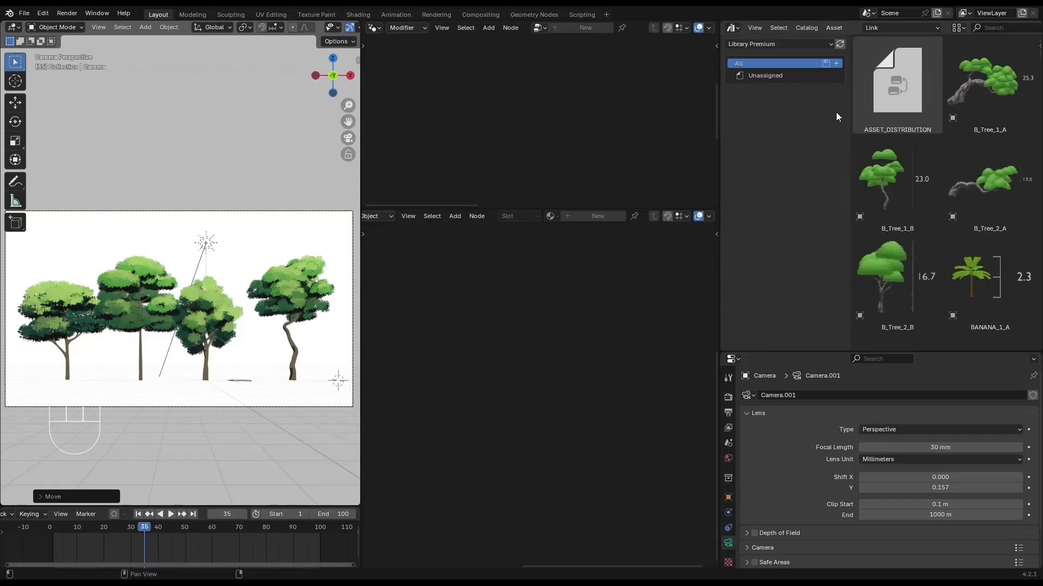
{"action": "left_click_drag", "start_coordinate": [850, 129], "coordinate": [749, 130]}
{"action": "scroll", "coordinate": [964, 151], "scroll_direction": "down", "scroll_amount": 15}
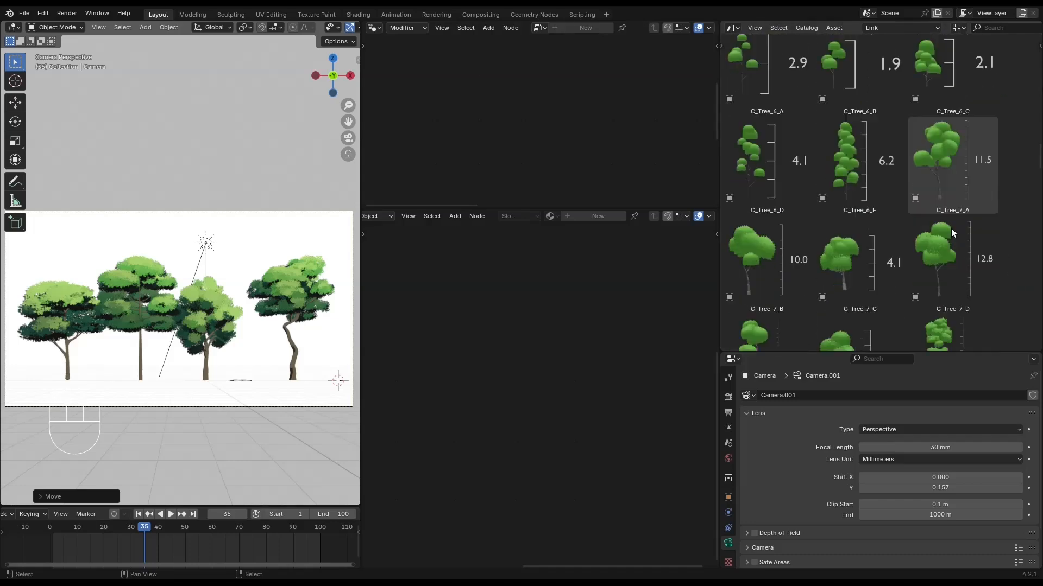
{"action": "scroll", "coordinate": [949, 256], "scroll_direction": "down", "scroll_amount": 15}
{"action": "left_click", "coordinate": [972, 244]}
- Set the asset import method to Append and place the PARTICLE asset in the scene near the trees
{"action": "middle_click_drag", "start_coordinate": [244, 244], "coordinate": [231, 302]}
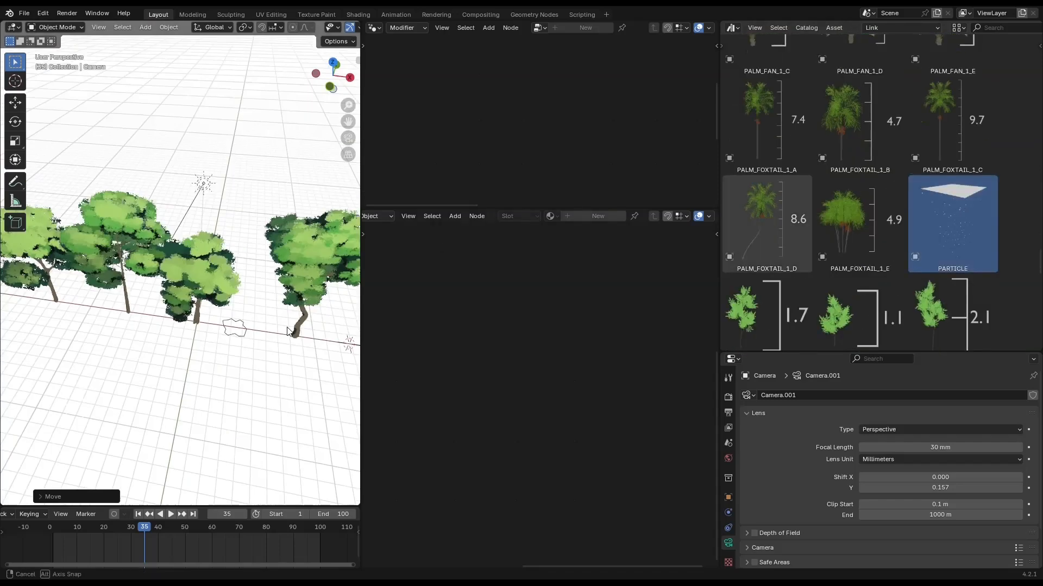
{"action": "scroll", "coordinate": [230, 301], "scroll_direction": "down", "scroll_amount": 5}
{"action": "key", "text": "z"}
{"action": "left_click", "coordinate": [902, 27]}
{"action": "left_click", "coordinate": [891, 82]}
{"action": "left_click_drag", "start_coordinate": [953, 222], "coordinate": [177, 297]}
- Raise the particle plane along the Z axis above the treetops in front view
{"action": "scroll", "coordinate": [220, 331], "scroll_direction": "up", "scroll_amount": 3}
{"action": "key", "text": "grave"}
{"action": "key", "text": "grave"}
{"action": "key", "text": "g"}
{"action": "key", "text": "z"}
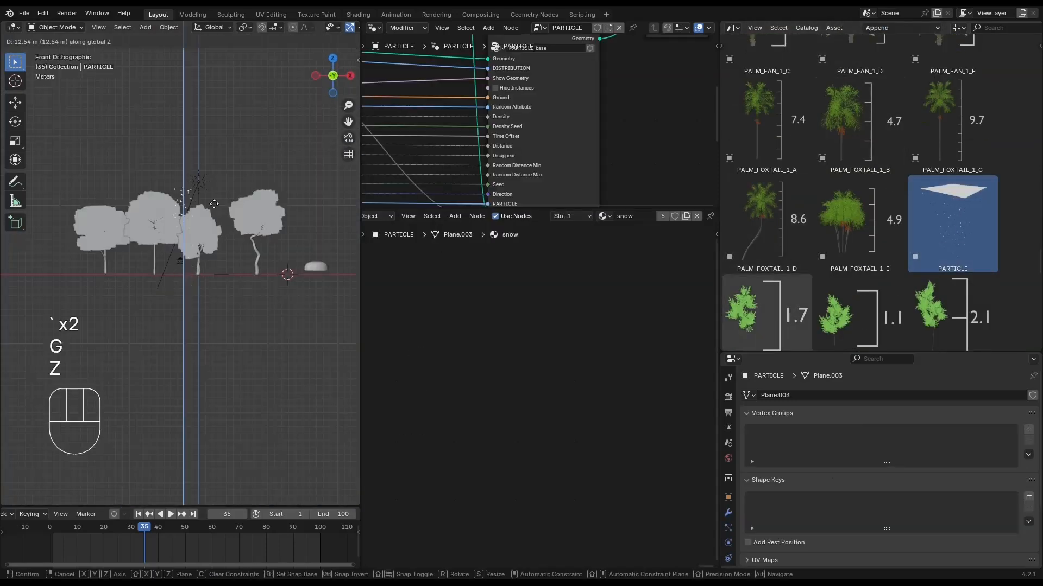
{"action": "left_click", "coordinate": [215, 163]}
- Stretch the particle plane's whole mesh along the X axis in Edit Mode to span all the trees
{"action": "key", "text": "Tab"}
{"action": "key", "text": "a"}
{"action": "key", "text": "s"}
{"action": "key", "text": "x"}
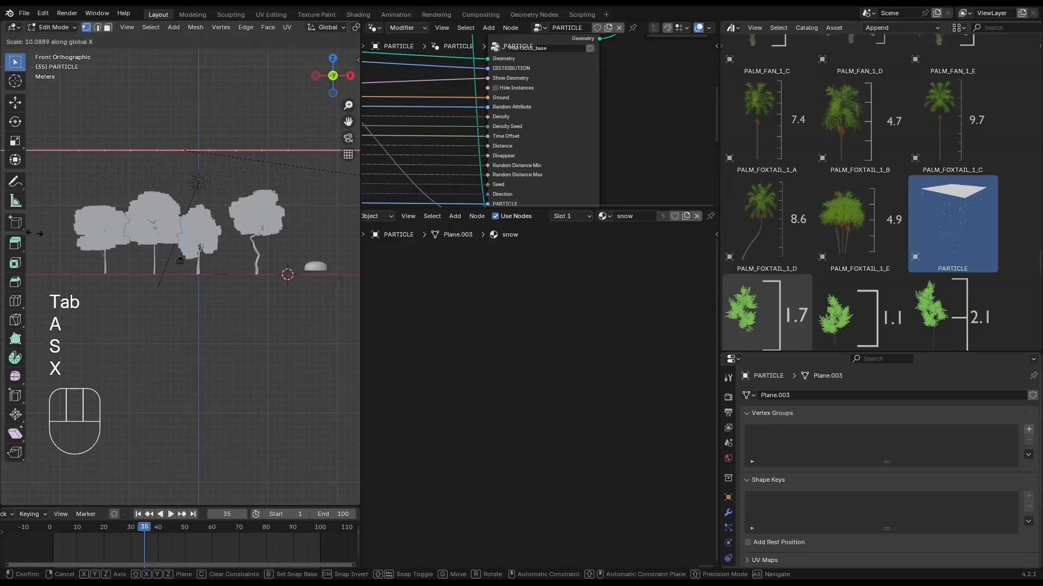
{"action": "left_click", "coordinate": [34, 233]}
{"action": "key", "text": "Tab"}
{"action": "key", "text": "Tab"}
{"action": "key", "text": "Tab"}
{"action": "scroll", "coordinate": [34, 236], "scroll_direction": "down", "scroll_amount": 1}
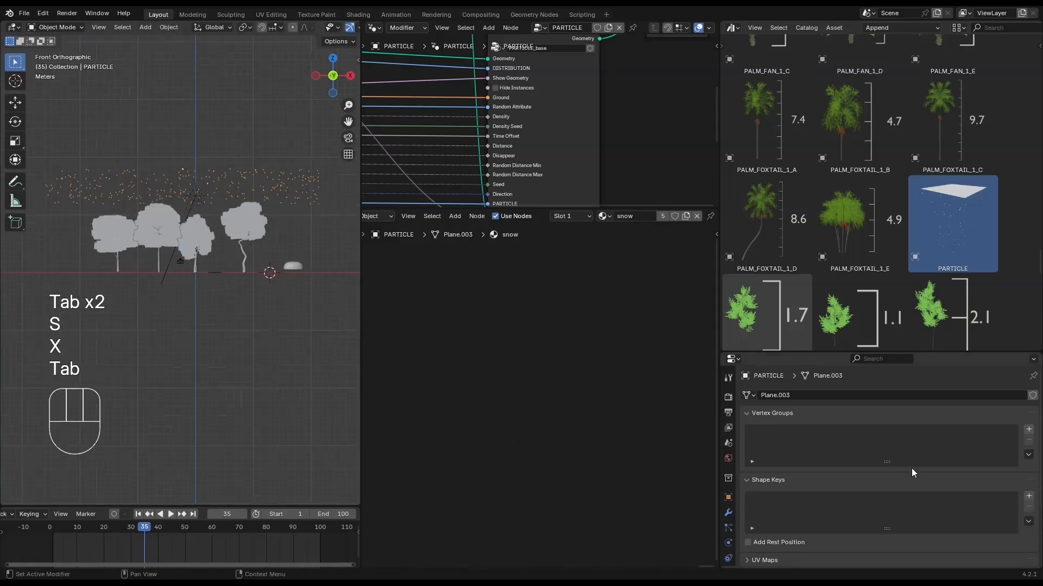
- Set the particle modifier's Disappear value to 17.84 and turn off Show Geometry
{"action": "left_click", "coordinate": [728, 512]}
{"action": "scroll", "coordinate": [853, 511], "scroll_direction": "down", "scroll_amount": 5}
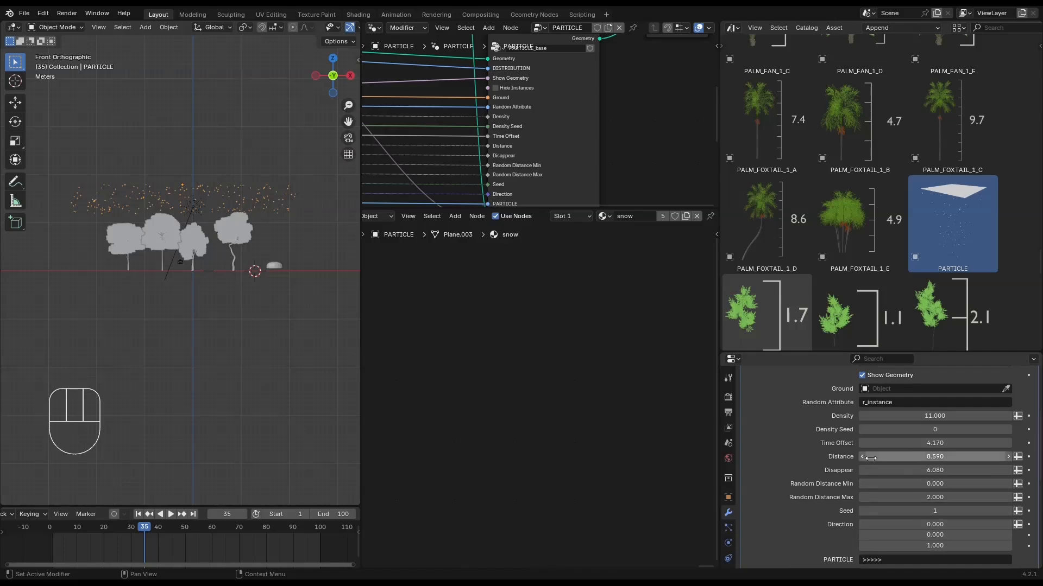
{"action": "left_click_drag", "start_coordinate": [901, 470], "coordinate": [926, 470]}
{"action": "middle_click_drag", "start_coordinate": [213, 276], "coordinate": [217, 317]}
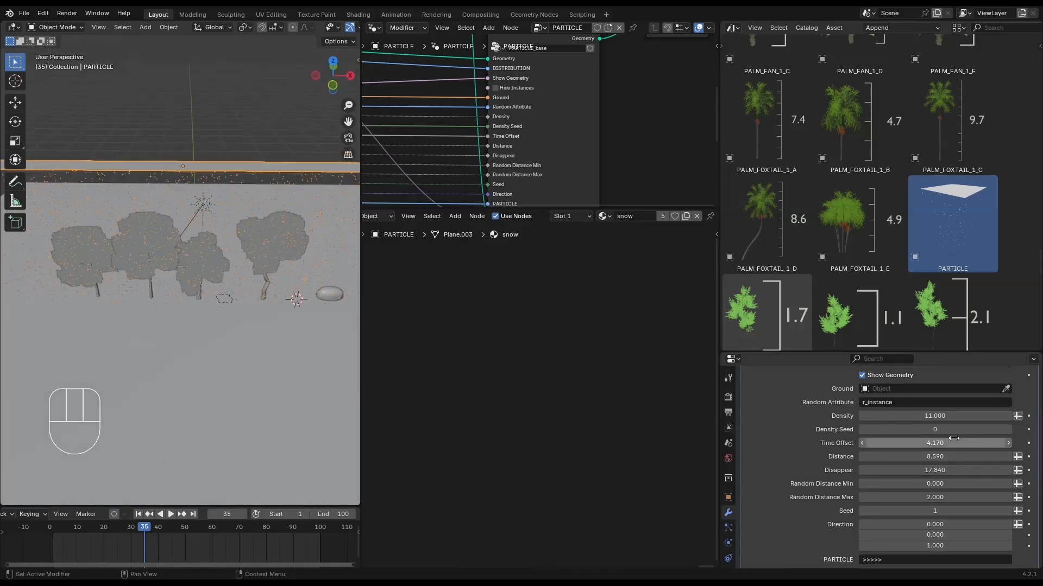
{"action": "scroll", "coordinate": [950, 437], "scroll_direction": "up", "scroll_amount": 3}
{"action": "left_click", "coordinate": [893, 440]}
- Play the animation in the rendered camera view to check the falling particles
{"action": "key", "text": "KP_0"}
{"action": "key", "text": "z"}
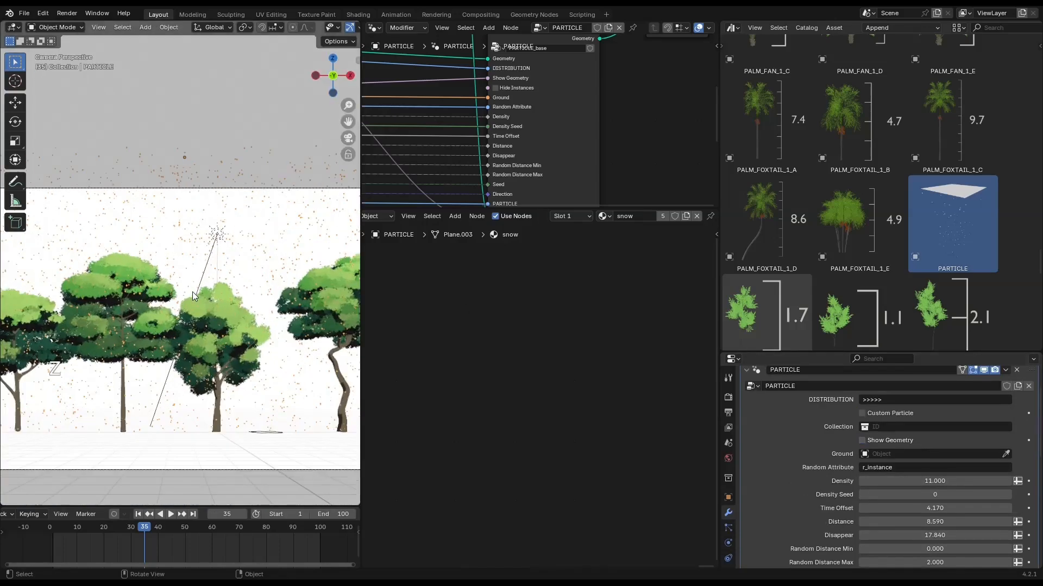
{"action": "key", "text": "alt+a"}
{"action": "key", "text": "space"}
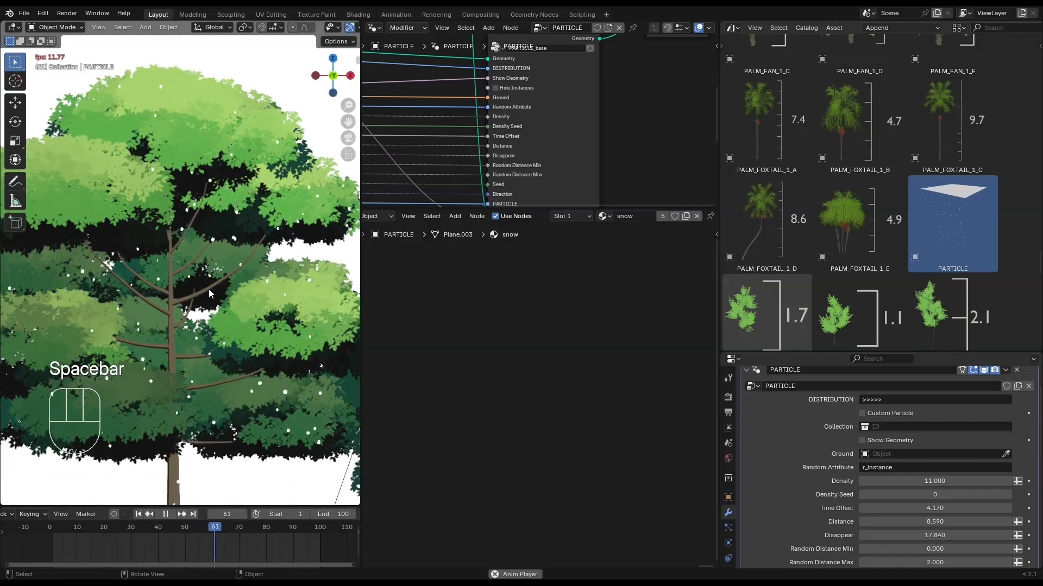
{"action": "key", "text": "space"}
- Add a second material slot to the tall straight tree and assign the UT STYLIZED LEAVES SHADER material to it
{"action": "left_click", "coordinate": [208, 288]}
{"action": "key", "text": "a"}
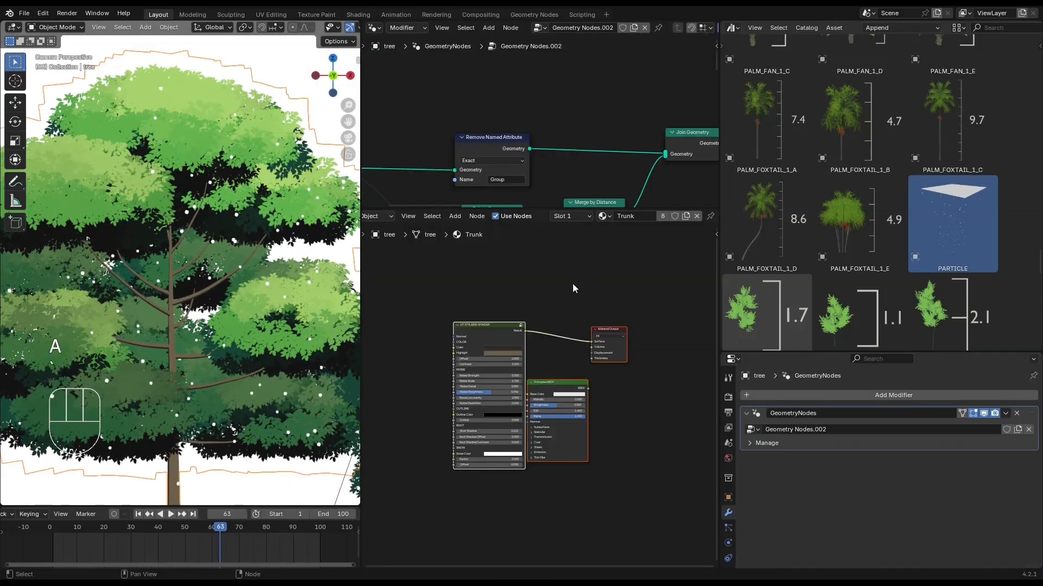
{"action": "left_click", "coordinate": [557, 216]}
{"action": "left_click", "coordinate": [629, 237]}
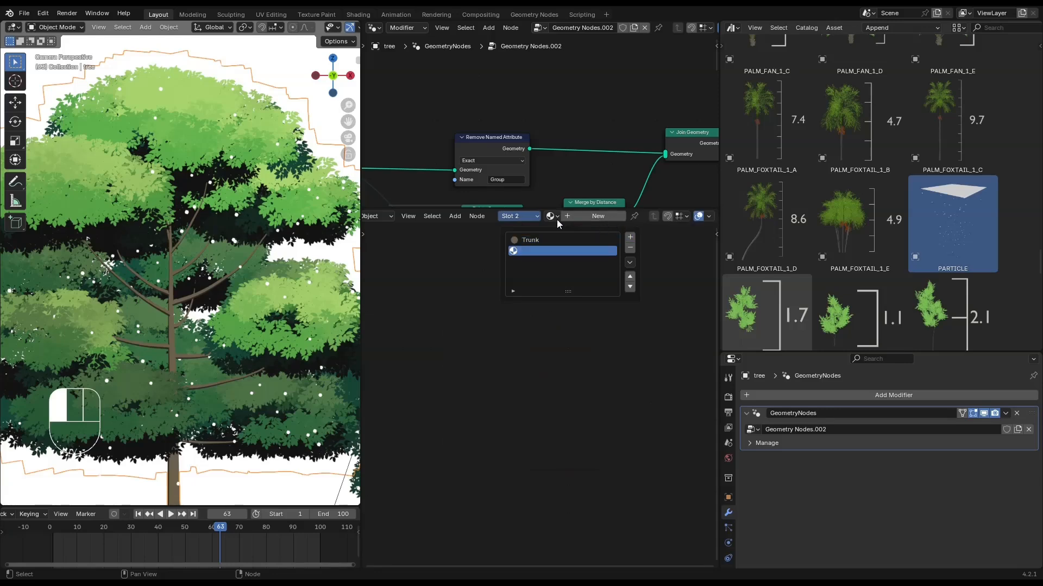
{"action": "left_click", "coordinate": [550, 216]}
{"action": "scroll", "coordinate": [596, 190], "scroll_direction": "down", "scroll_amount": 6}
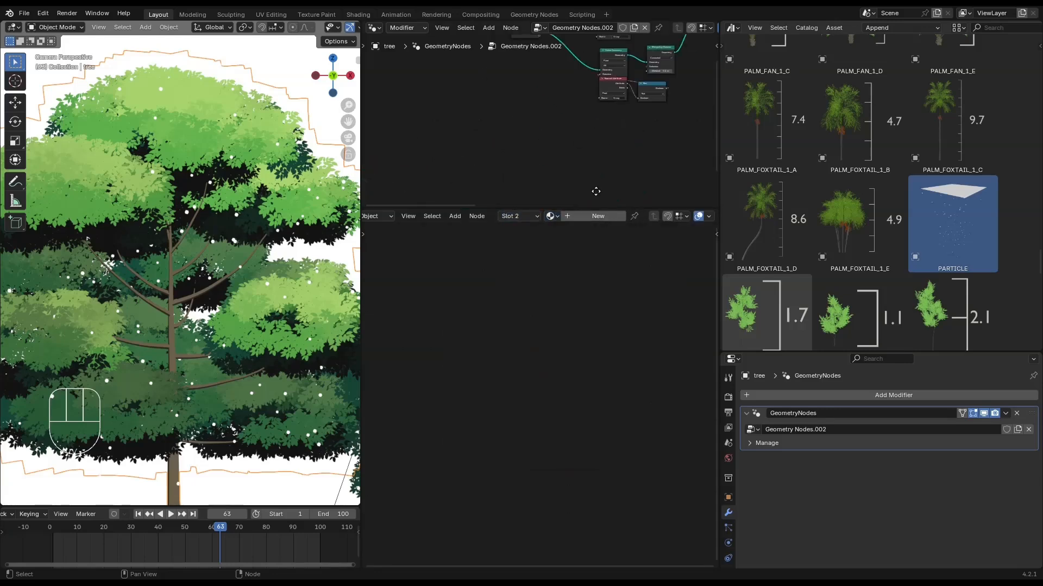
{"action": "middle_click_drag", "start_coordinate": [489, 65], "coordinate": [479, 145]}
{"action": "scroll", "coordinate": [539, 174], "scroll_direction": "up", "scroll_amount": 8}
{"action": "middle_click_drag", "start_coordinate": [549, 204], "coordinate": [562, 163]}
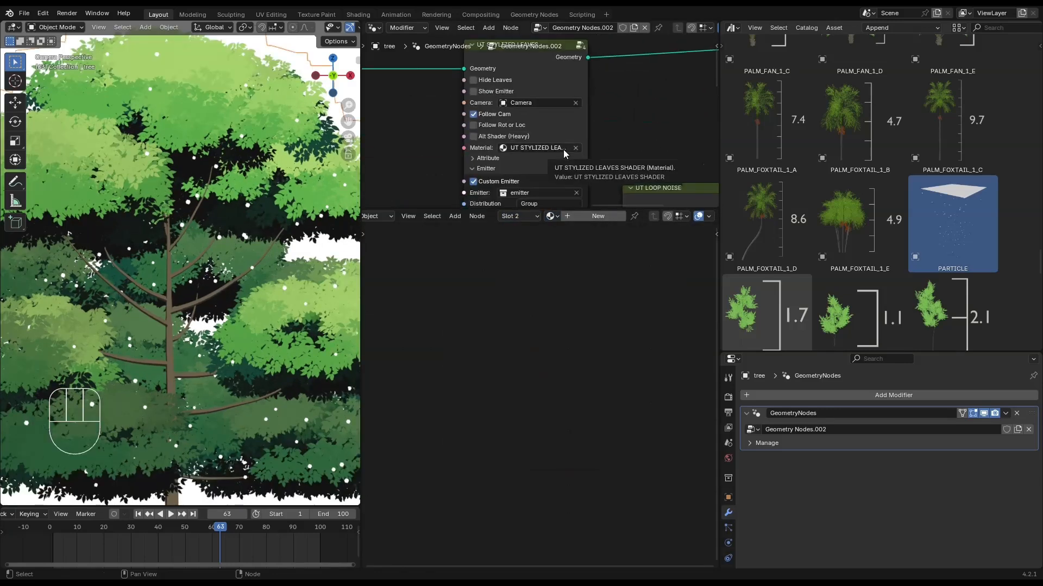
{"action": "left_click", "coordinate": [550, 216]}
{"action": "left_click", "coordinate": [600, 279]}
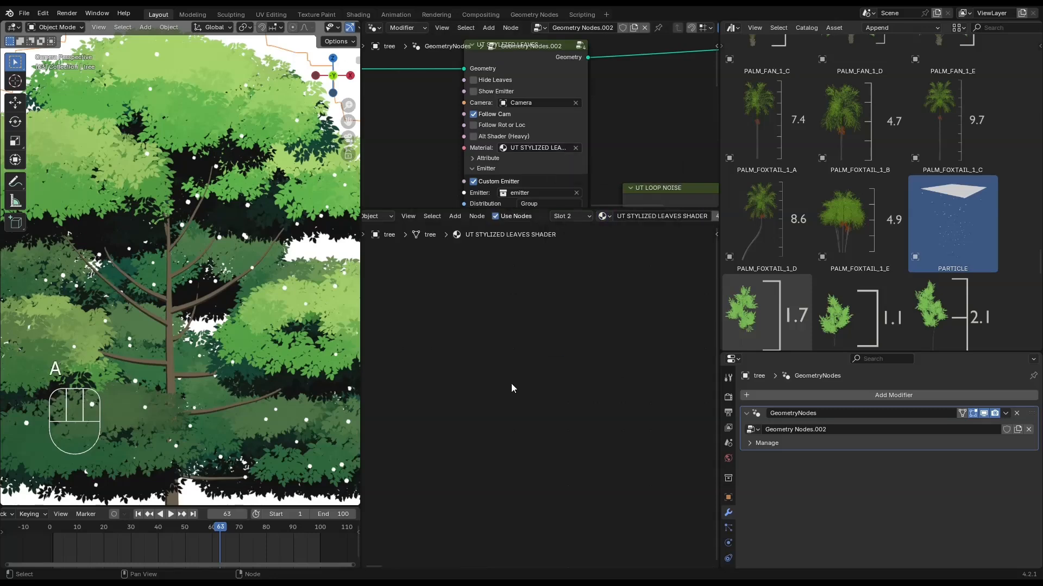
- Raise the snow Factor in the leaf shaders of the tall, short and forked trees, using 0.3 for the forked one
{"action": "key", "text": "Home"}
{"action": "scroll", "coordinate": [521, 385], "scroll_direction": "up", "scroll_amount": 7}
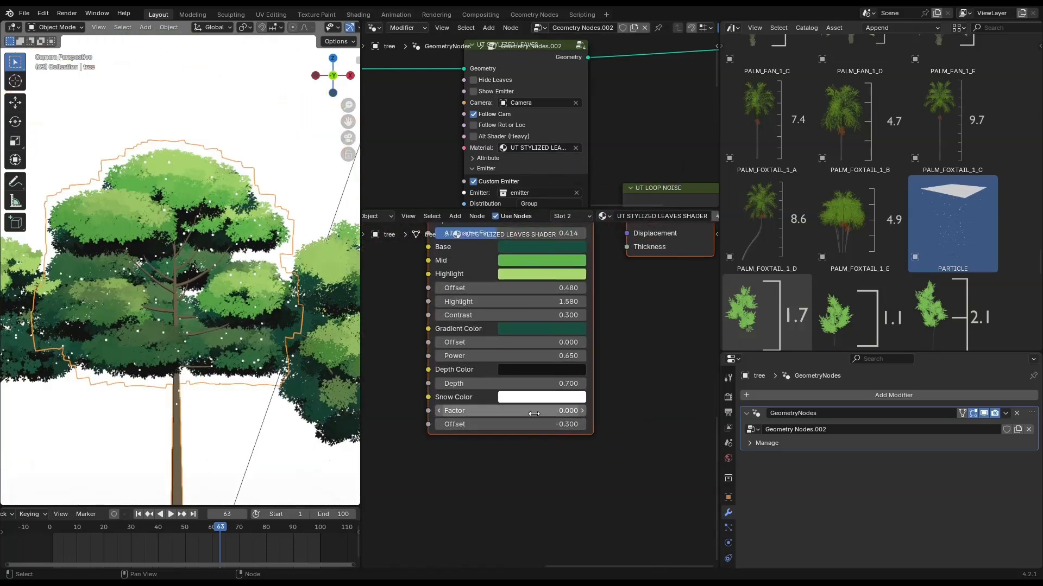
{"action": "scroll", "coordinate": [262, 344], "scroll_direction": "down", "scroll_amount": 2}
{"action": "left_click", "coordinate": [284, 295]}
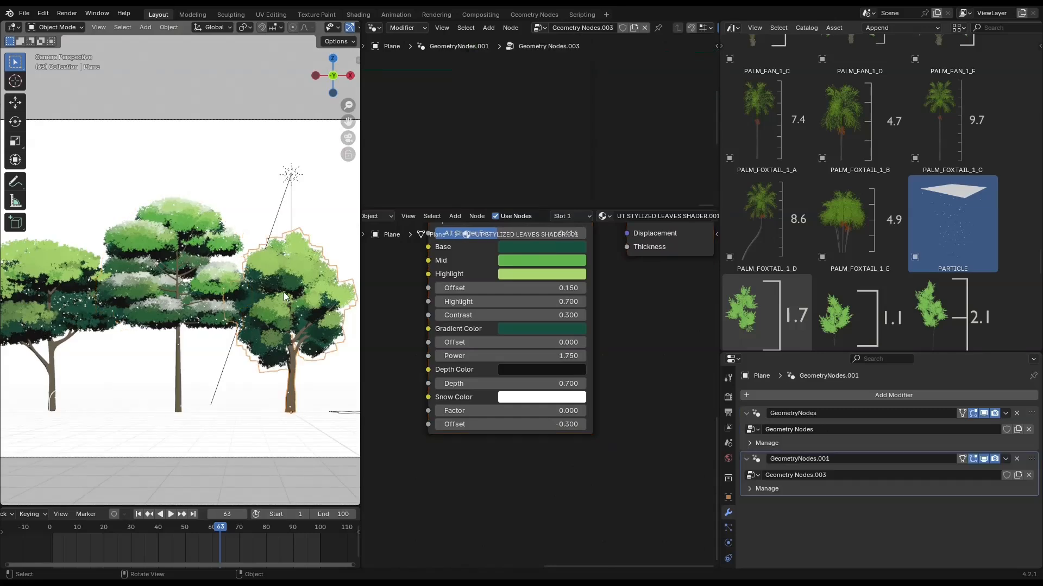
{"action": "left_click", "coordinate": [103, 292]}
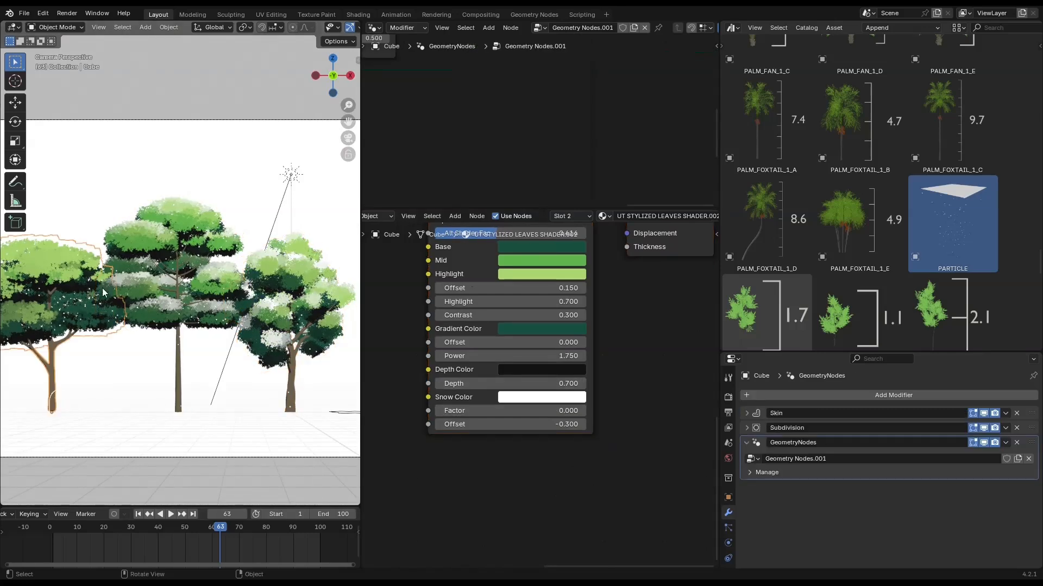
{"action": "mouse_move", "coordinate": [511, 411]}
{"action": "left_mouse_down"}
{"action": "mouse_move", "coordinate": [538, 411]}
{"action": "mouse_move", "coordinate": [519, 411]}
{"action": "left_mouse_up"}
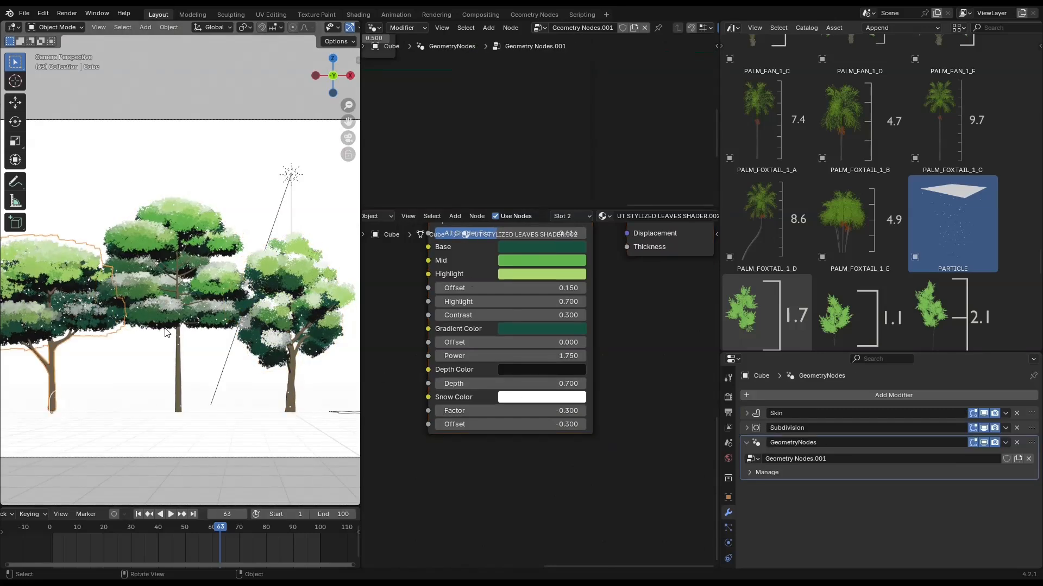
- Play the animation in the camera view to check the snowy trees with the falling particles
{"action": "scroll", "coordinate": [167, 333], "scroll_direction": "down", "scroll_amount": 3}
{"action": "scroll", "coordinate": [310, 28], "scroll_direction": "down", "scroll_amount": 3}
{"action": "left_click", "coordinate": [310, 27]}
{"action": "middle_click_drag", "start_coordinate": [211, 275], "coordinate": [185, 270], "text": "shift"}
{"action": "key", "text": "space"}
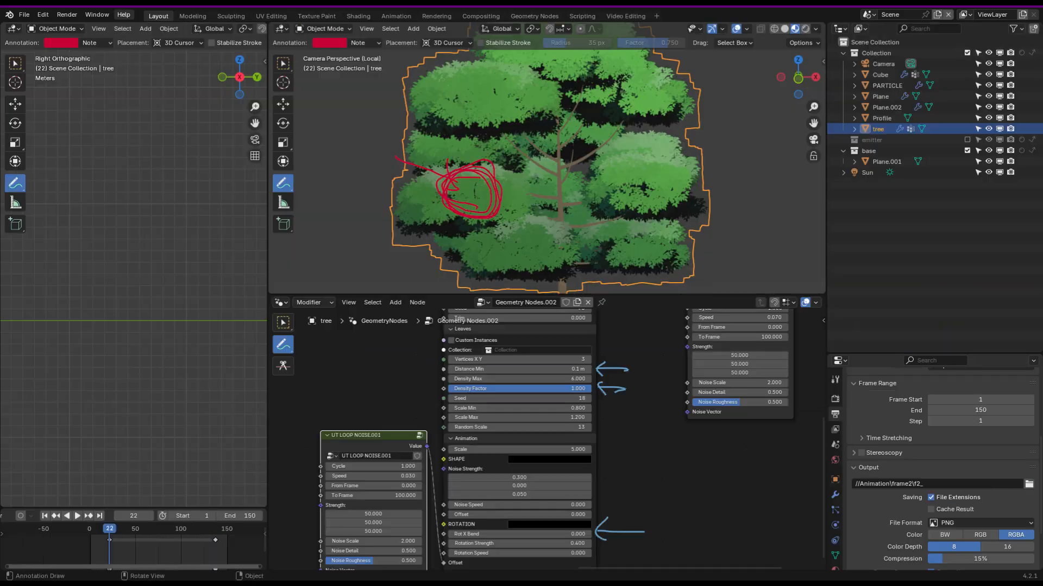